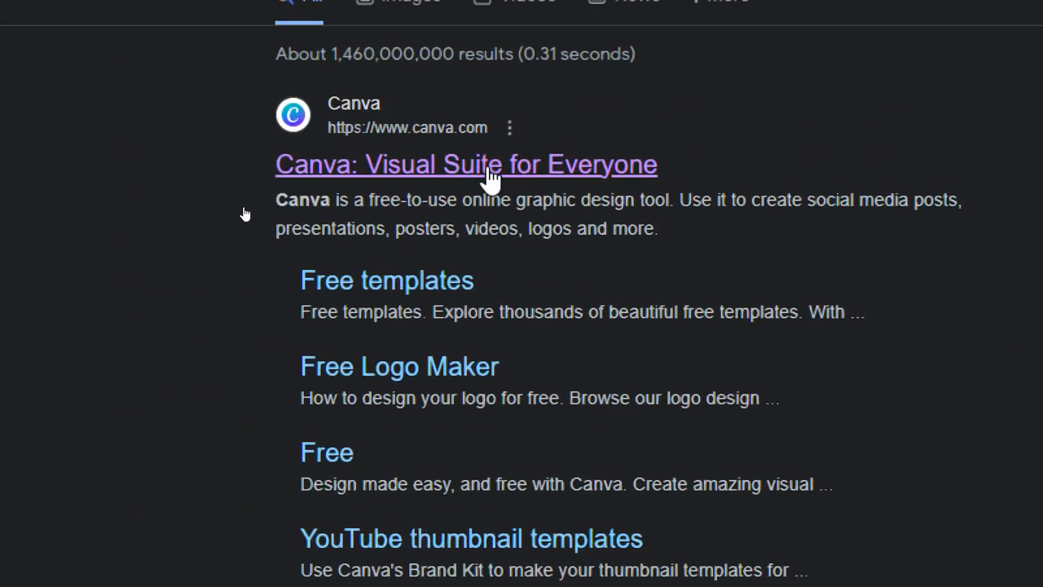
# Step: Open the Canva website from the search results
pyautogui.click(492, 175)
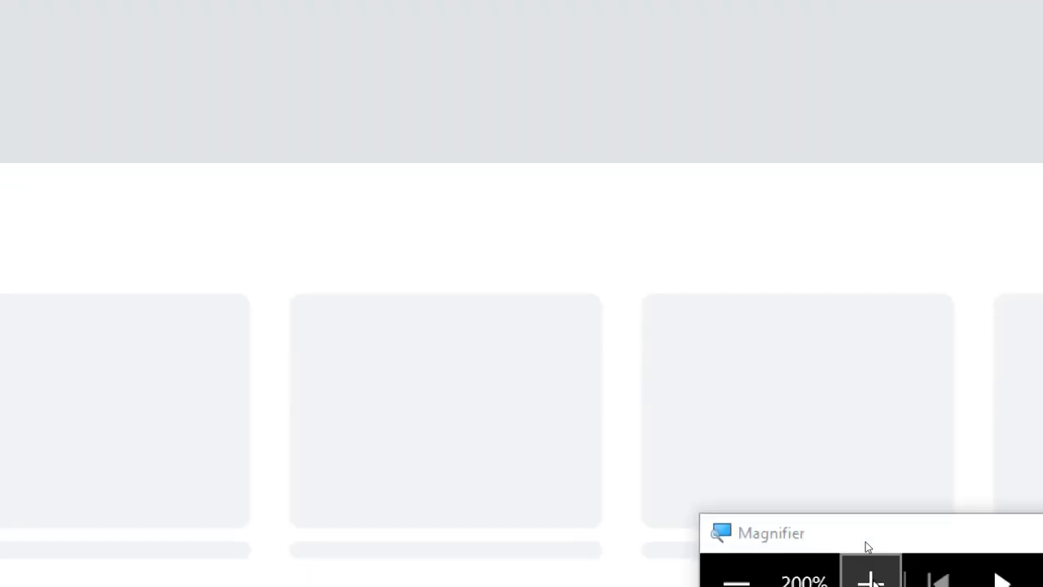
pyautogui.click(738, 570)
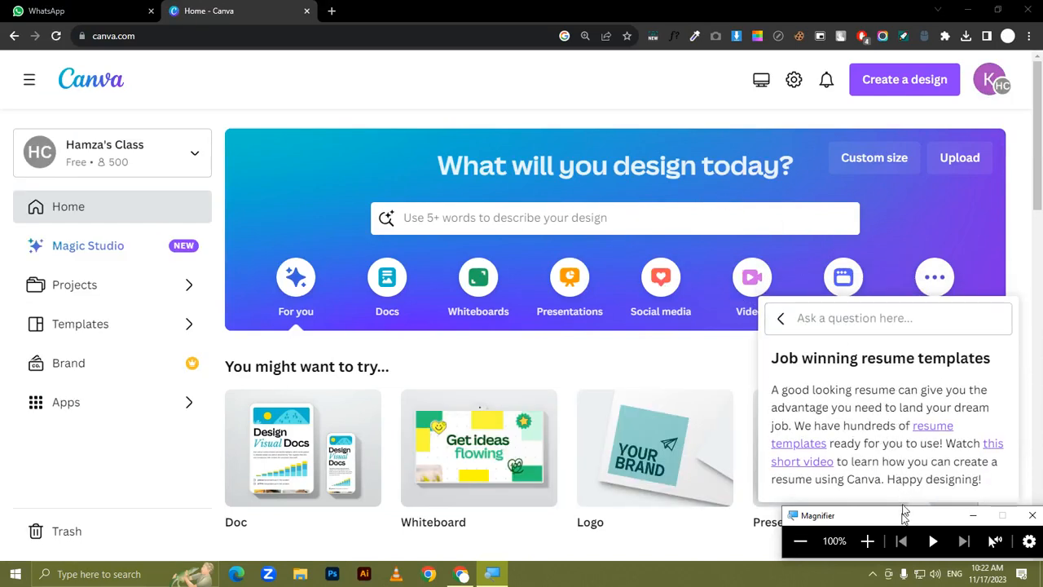
pyautogui.click(867, 541)
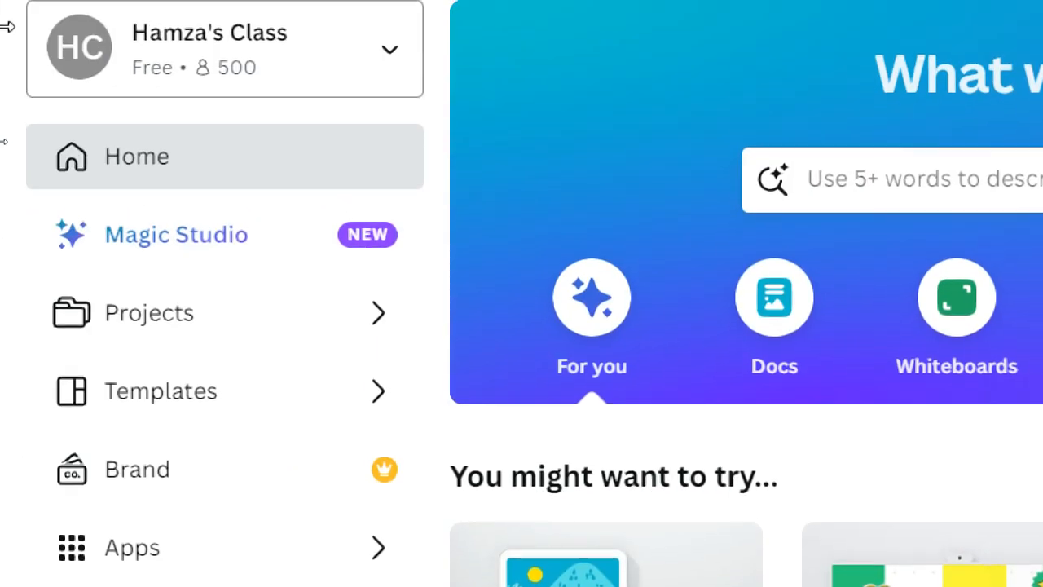
# Step: Switch the account from the free class team to the Education class team
pyautogui.click(256, 61)
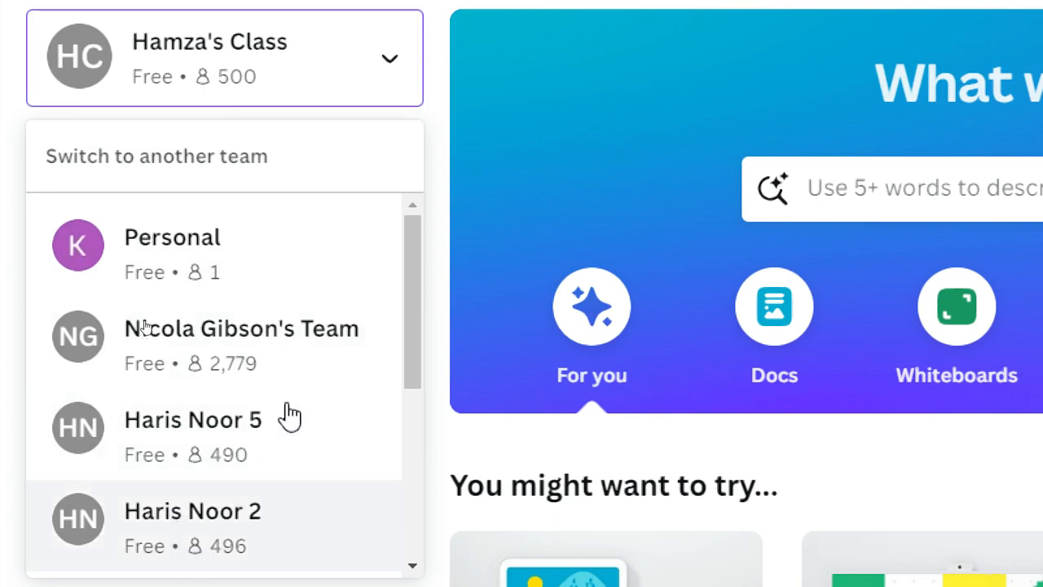
pyautogui.scroll(-5, 289, 416)
pyautogui.click(275, 546)
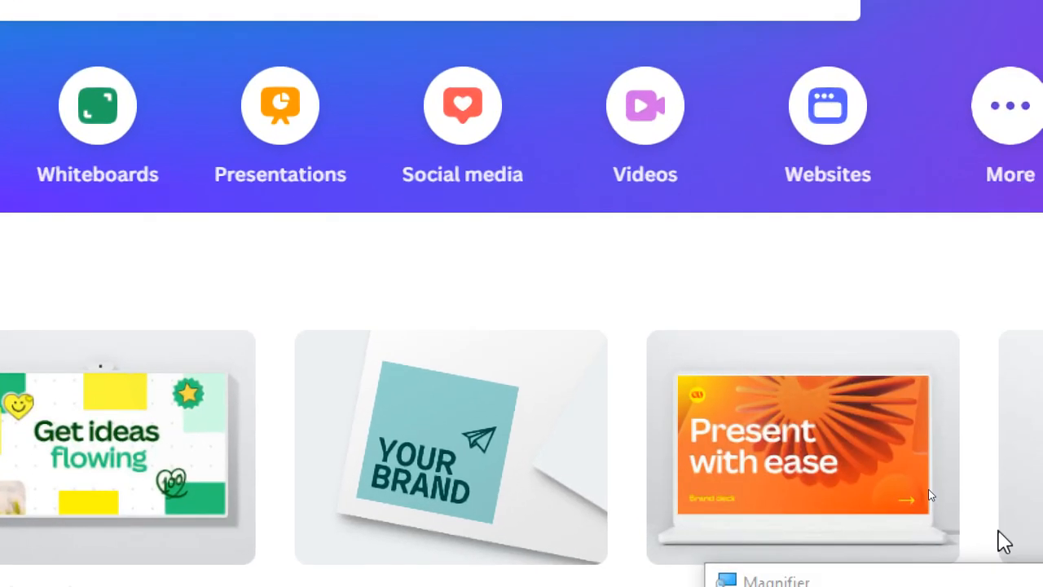
pyautogui.click(666, 496)
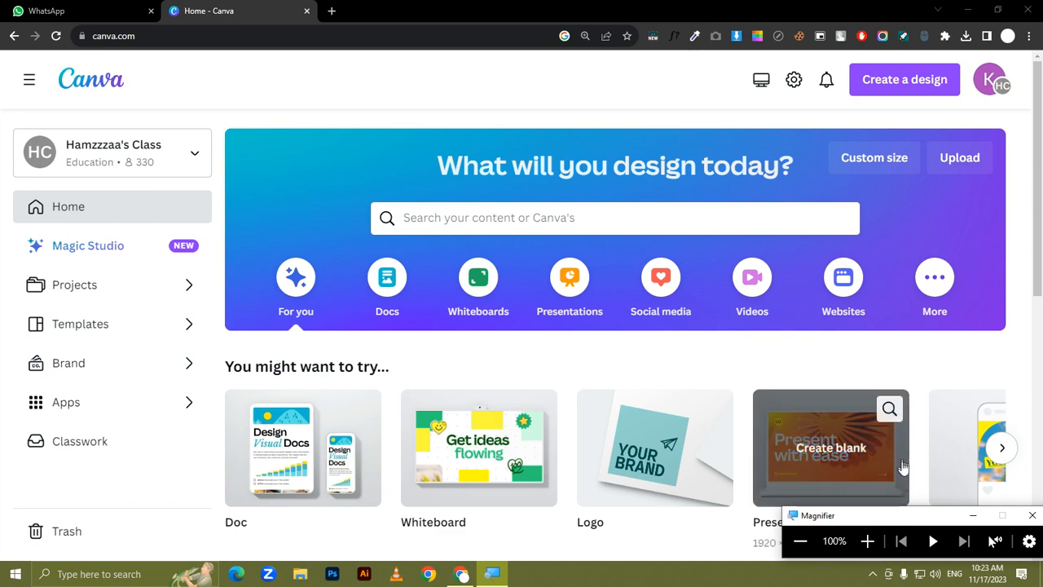
# Step: Show the social media design types on the home page
pyautogui.click(867, 541)
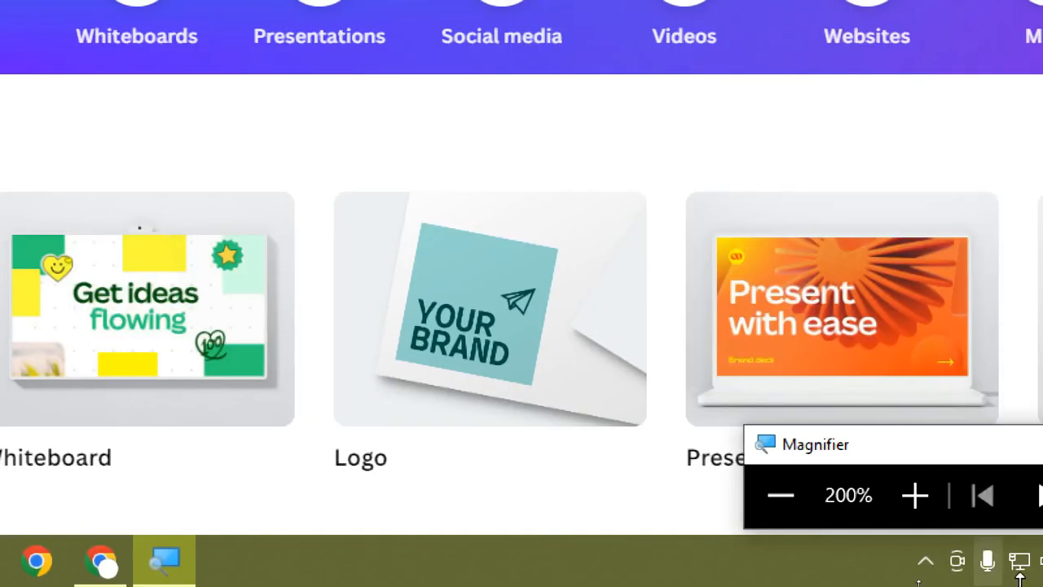
pyautogui.click(786, 511)
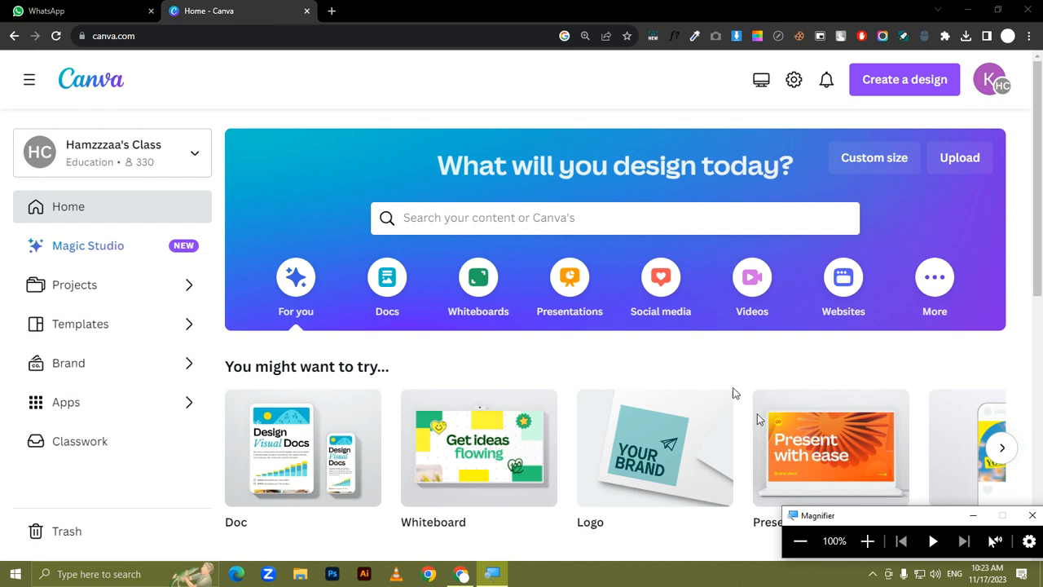
pyautogui.click(867, 541)
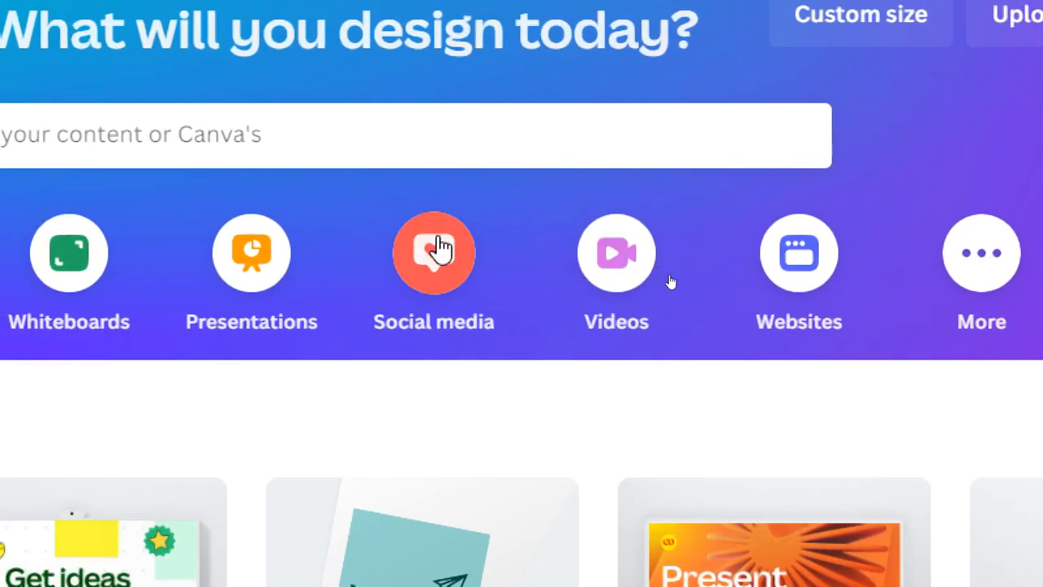
pyautogui.click(446, 251)
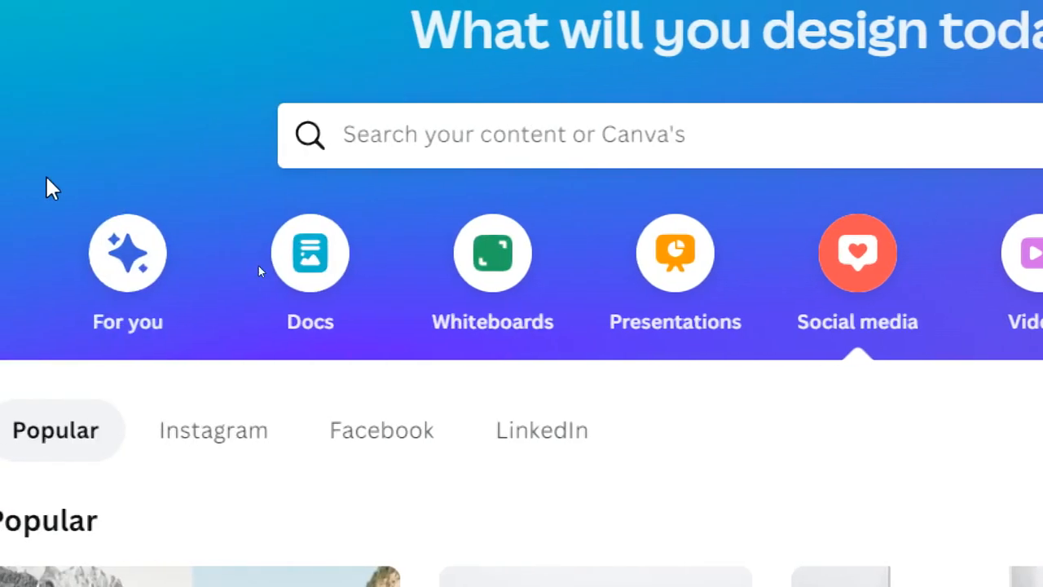
# Step: Examine the popular social media formats and their sizes, from Instagram Post (Square) through LinkedIn Background Photo
pyautogui.scroll(-2, 657, 327)
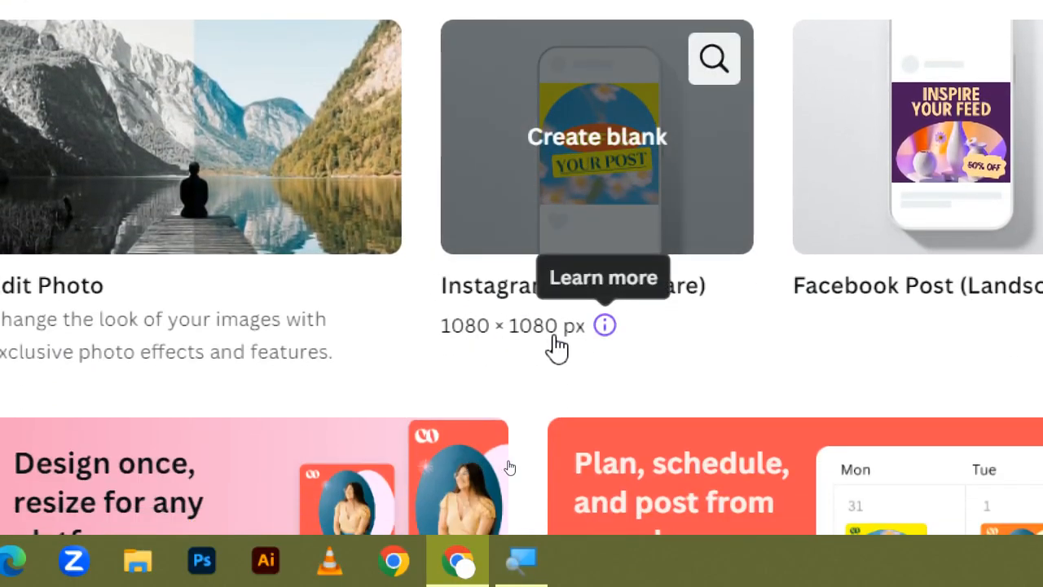
pyautogui.scroll(2, 557, 346)
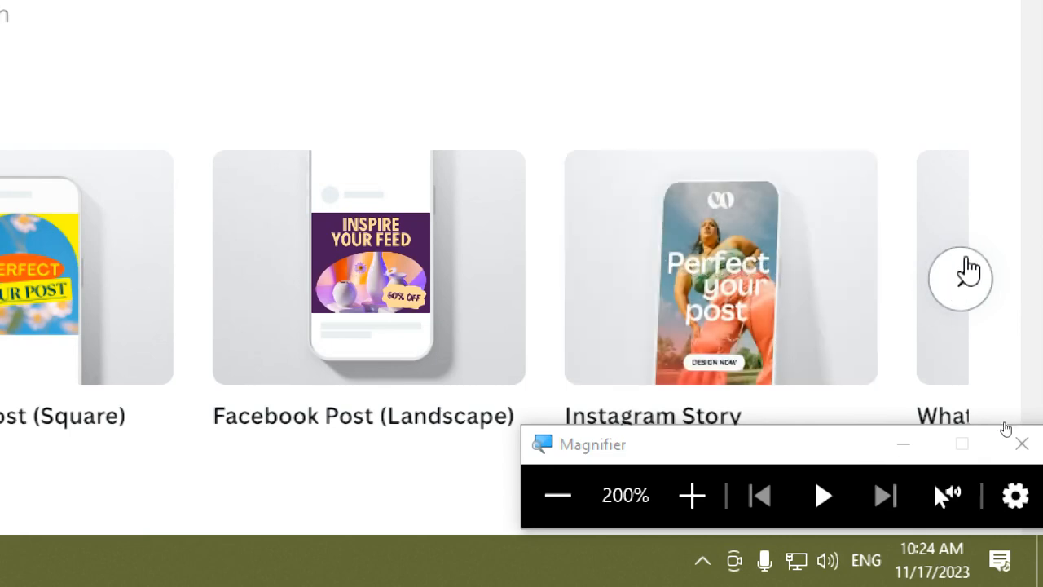
pyautogui.click(968, 273)
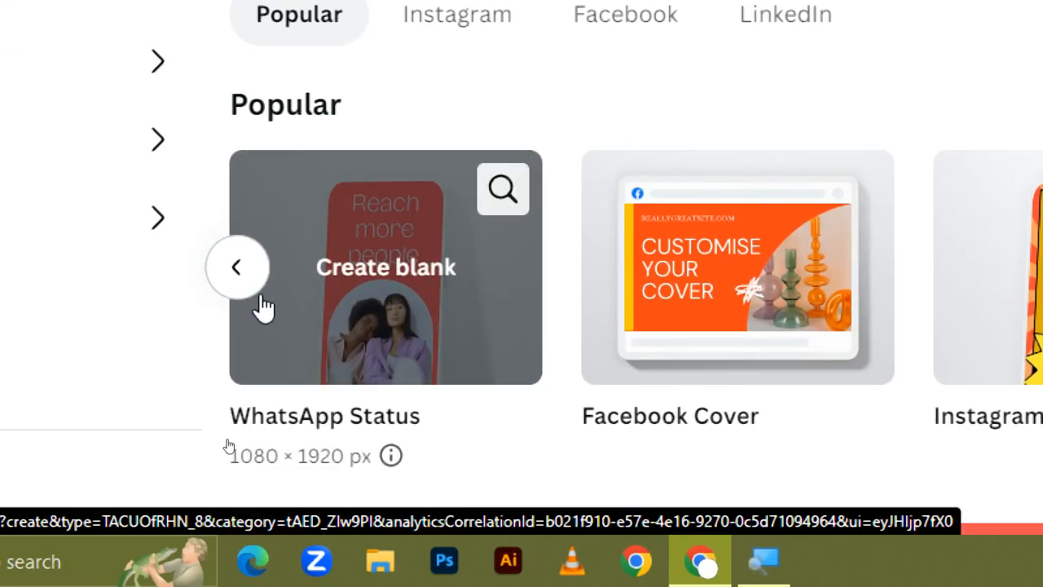
pyautogui.click(236, 267)
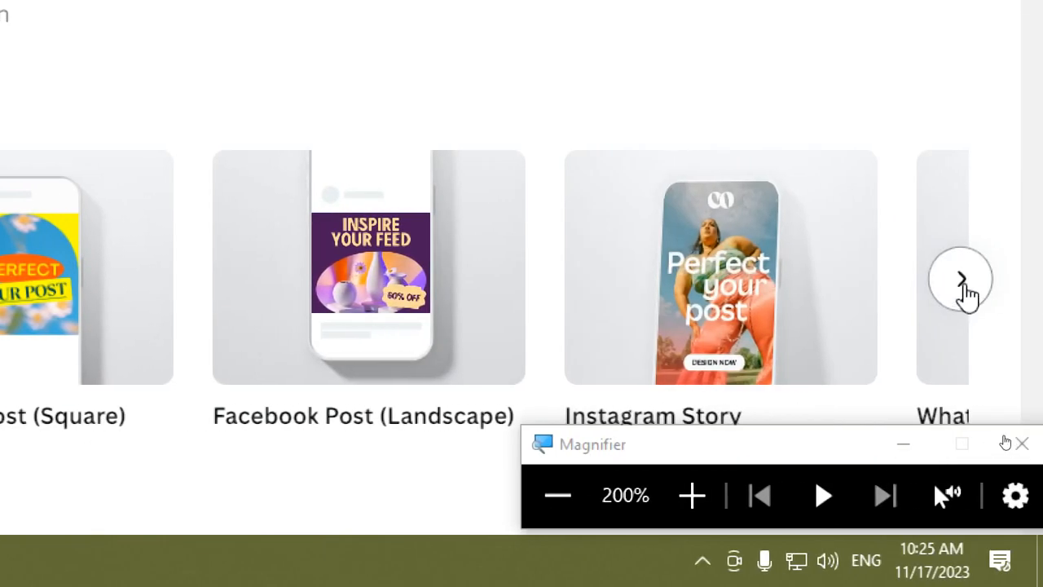
pyautogui.click(962, 280)
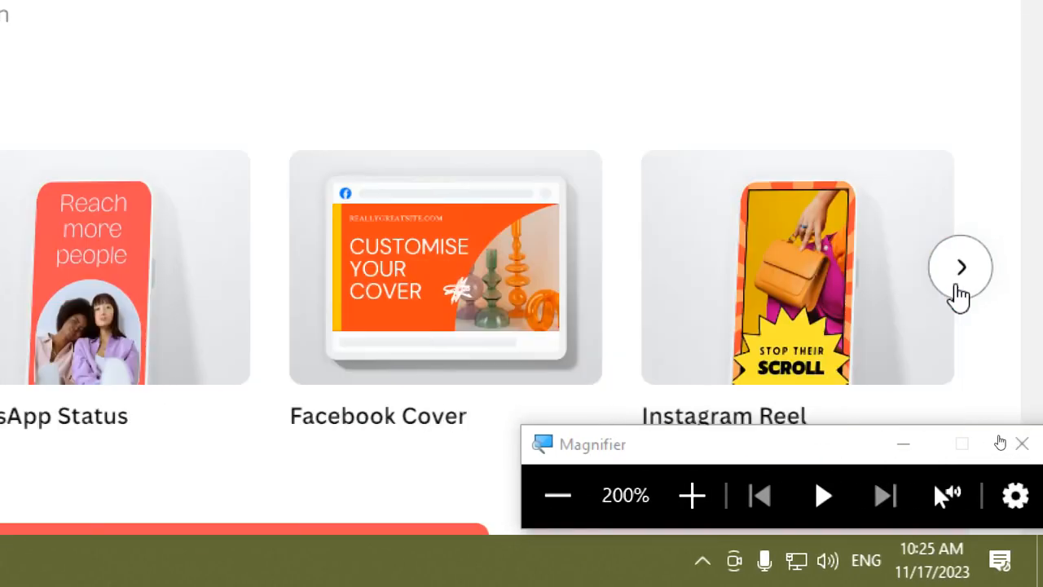
pyautogui.click(961, 273)
pyautogui.click(961, 269)
pyautogui.click(963, 289)
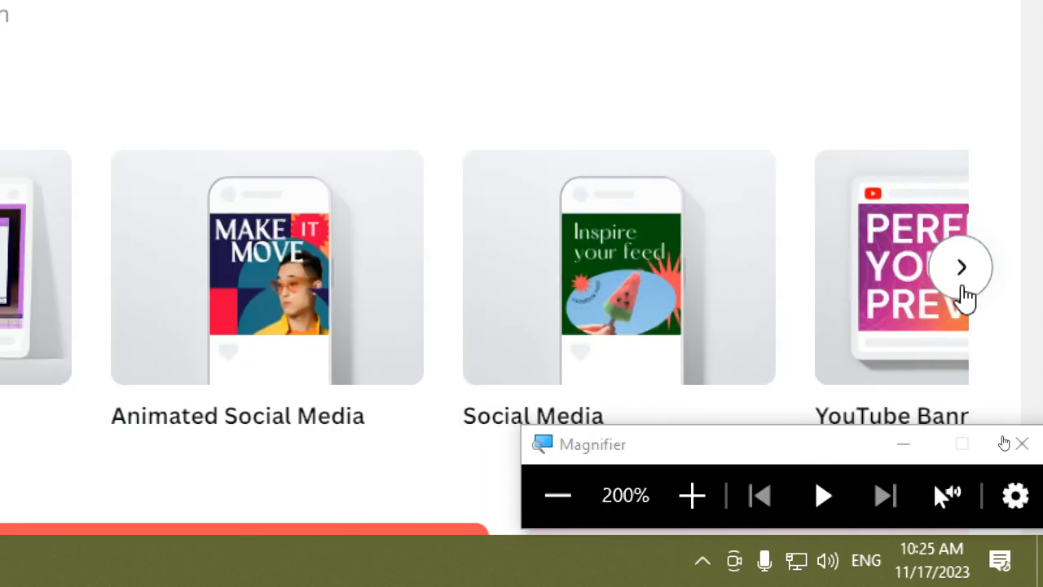
pyautogui.click(692, 498)
pyautogui.click(691, 495)
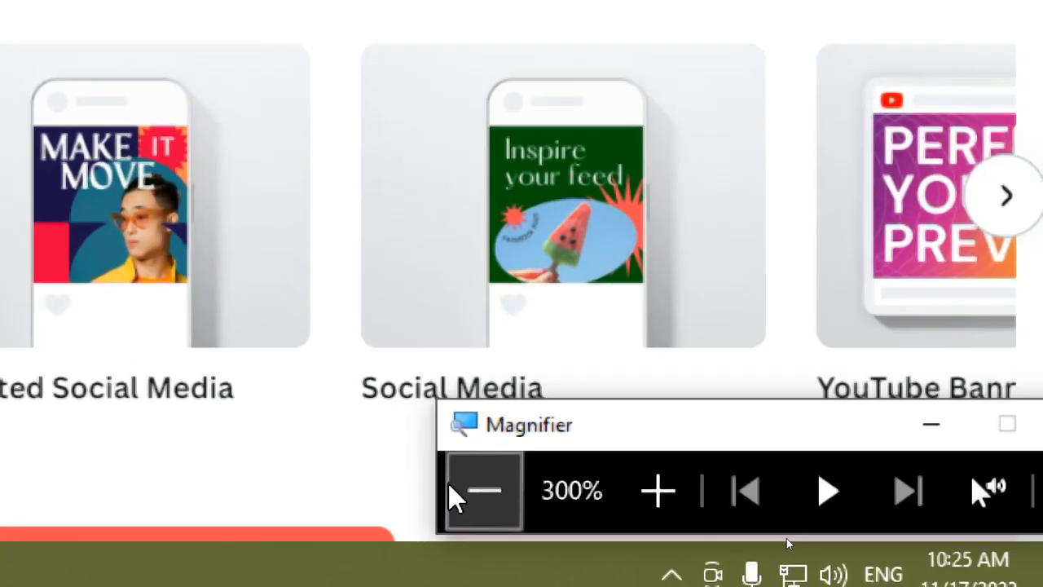
pyautogui.click(535, 494)
pyautogui.click(558, 497)
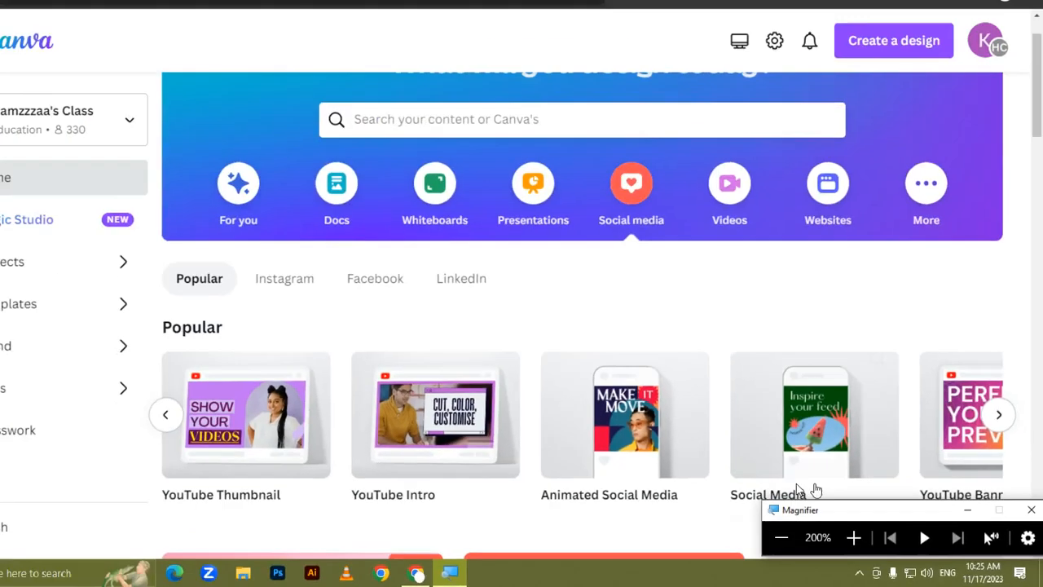
pyautogui.scroll(-1, 864, 423)
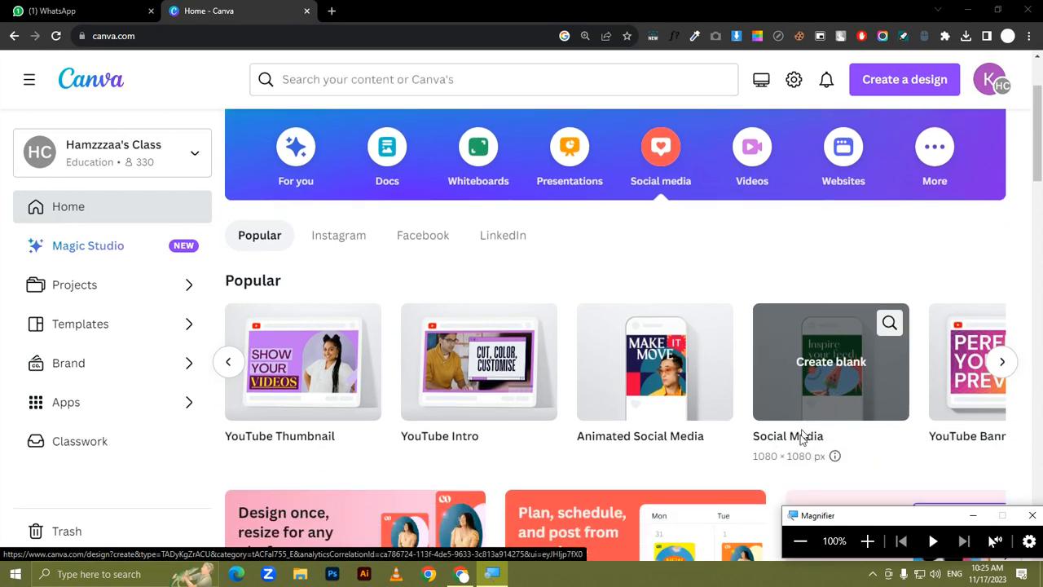
pyautogui.click(998, 363)
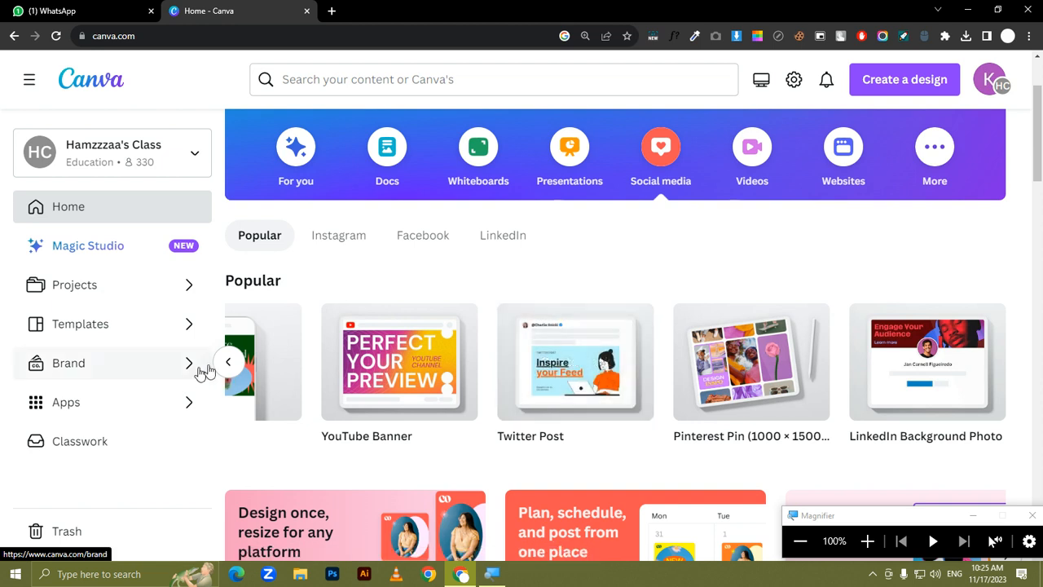
pyautogui.click(228, 363)
pyautogui.click(229, 363)
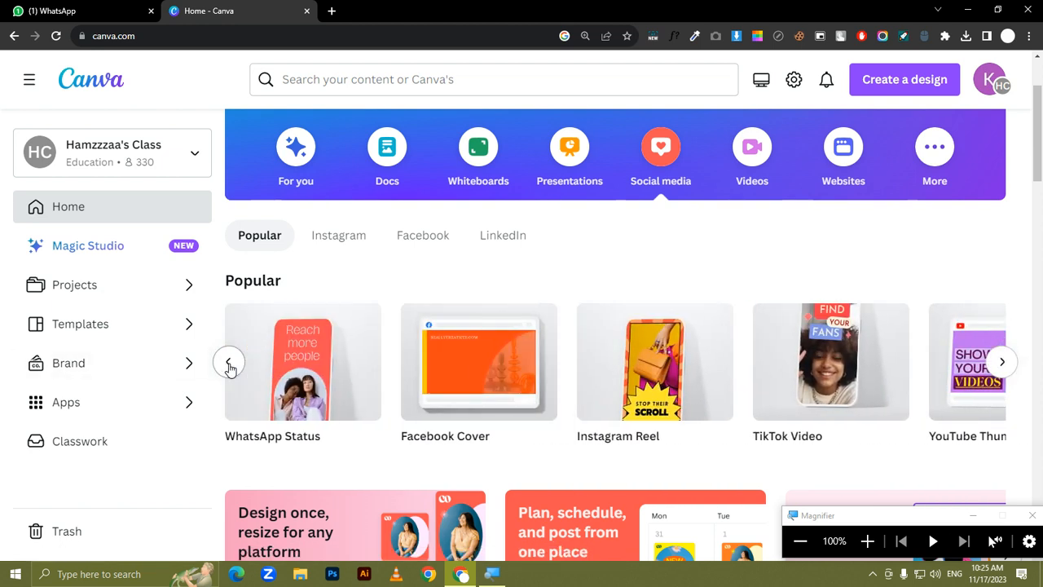
pyautogui.click(230, 366)
pyautogui.click(230, 367)
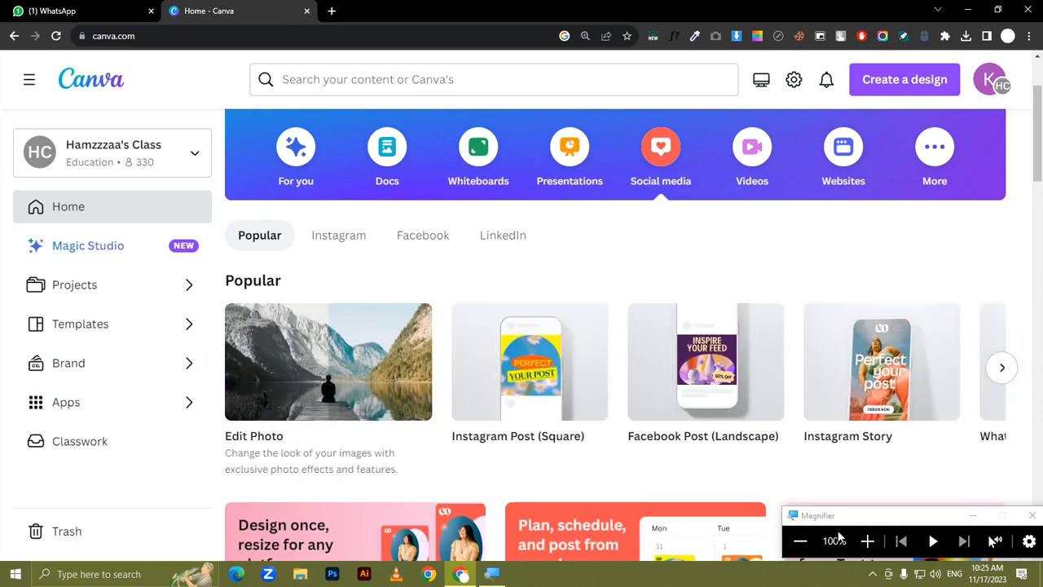
# Step: Create a blank Instagram Post (Square) design of 1080 × 1080 px
pyautogui.click(867, 542)
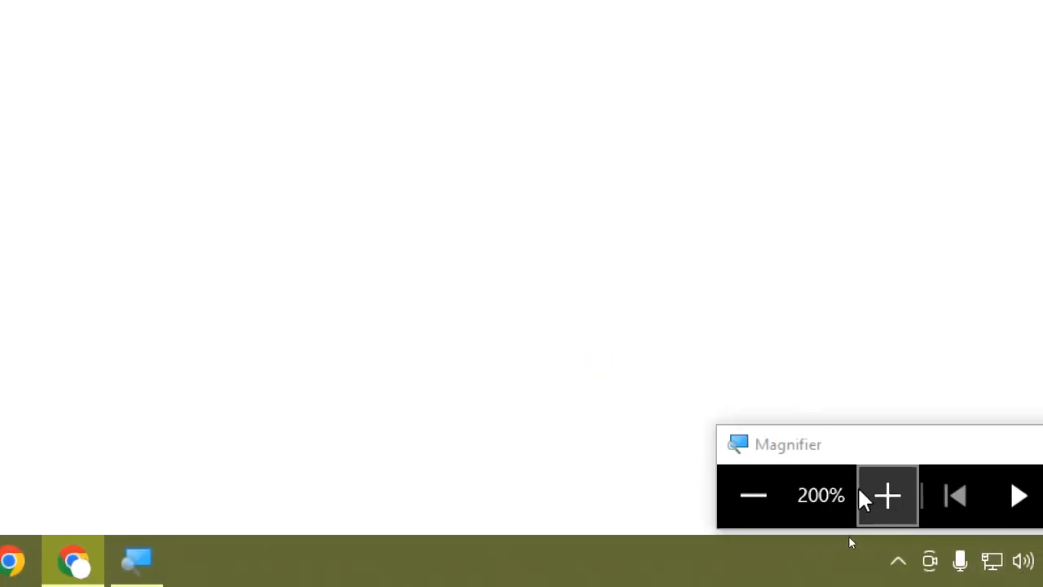
pyautogui.click(740, 498)
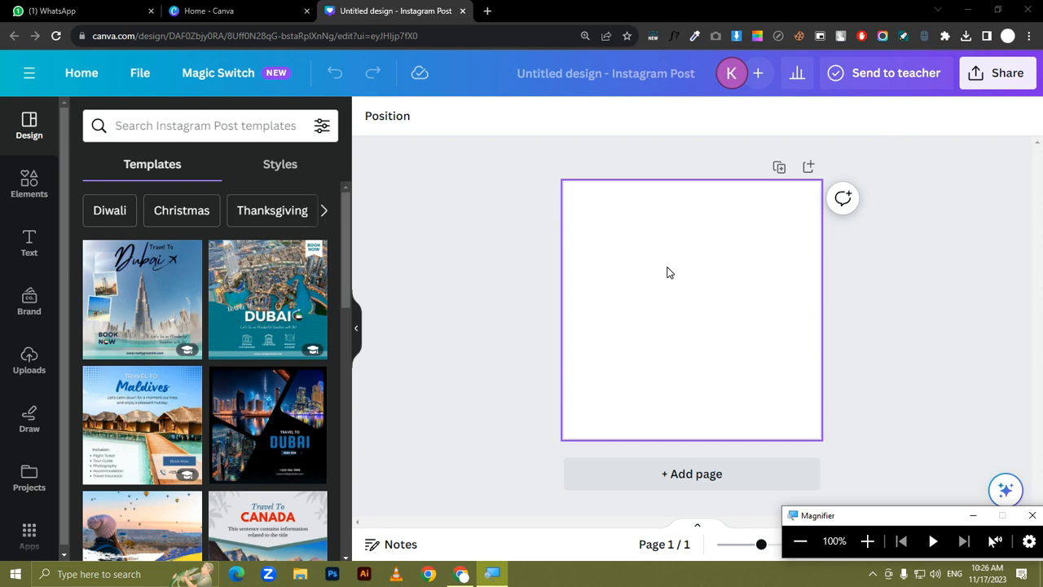
# Step: Examine the suggested Instagram Post templates for travel designs, including the Dubai and Maldives ones
pyautogui.click(868, 541)
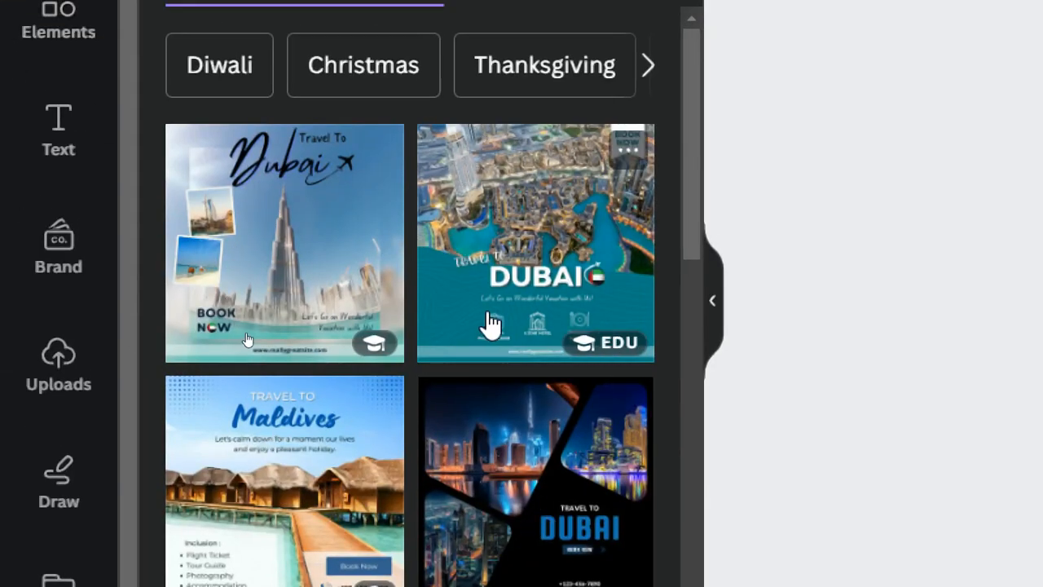
pyautogui.scroll(-5, 516, 310)
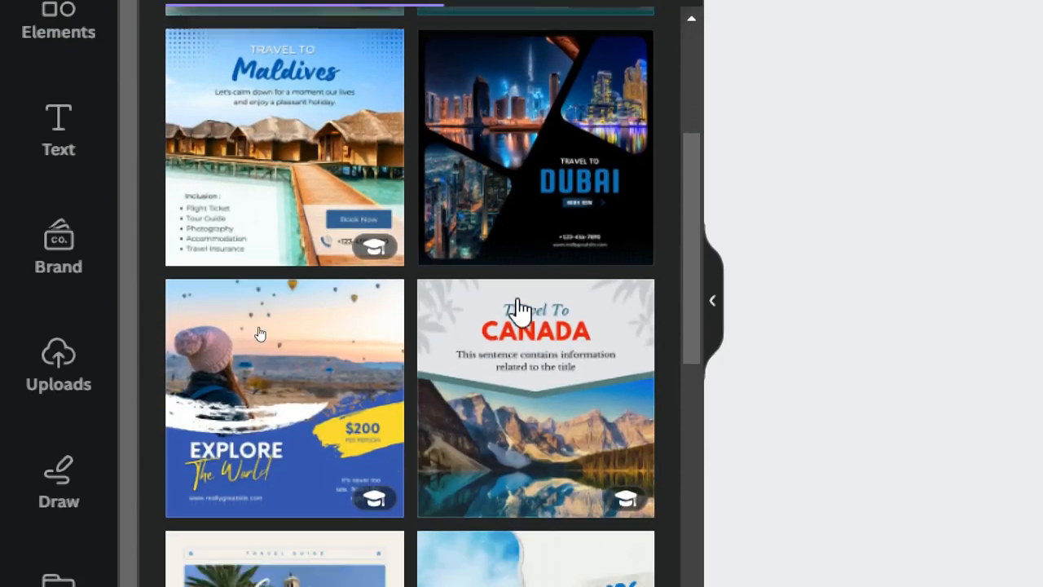
pyautogui.scroll(5, 520, 310)
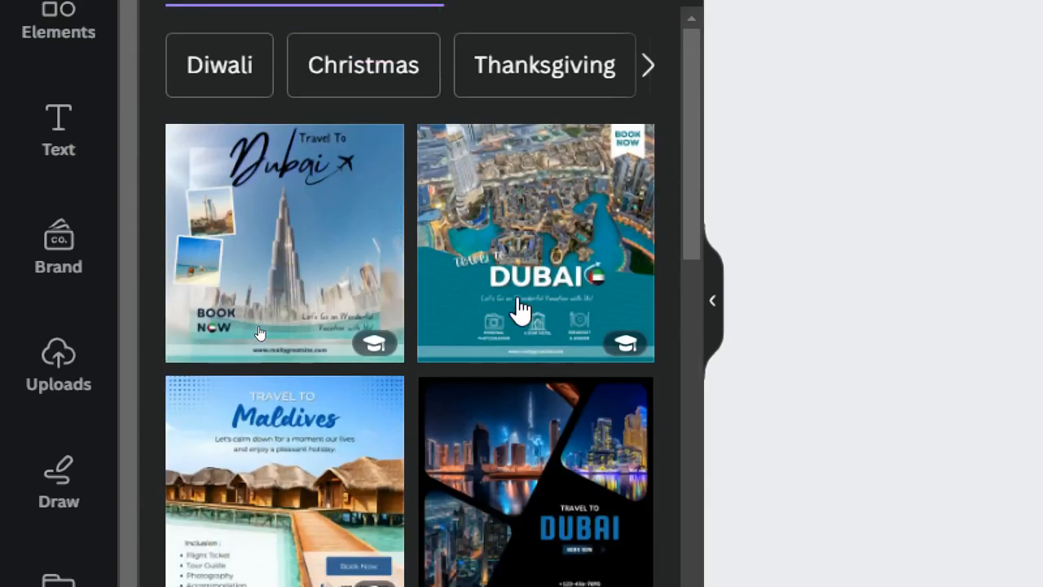
pyautogui.scroll(-2, 520, 310)
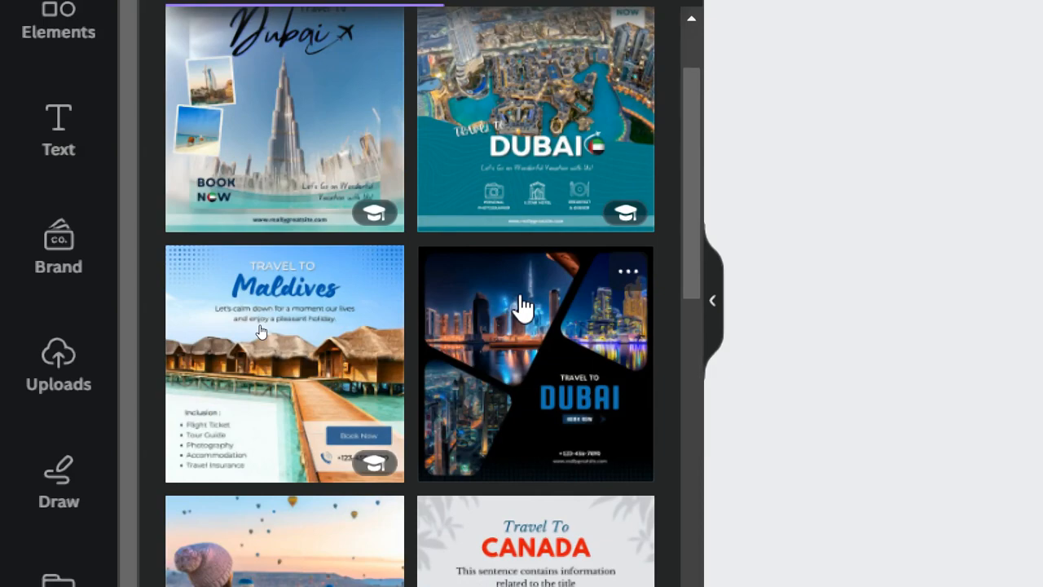
pyautogui.scroll(-10, 521, 308)
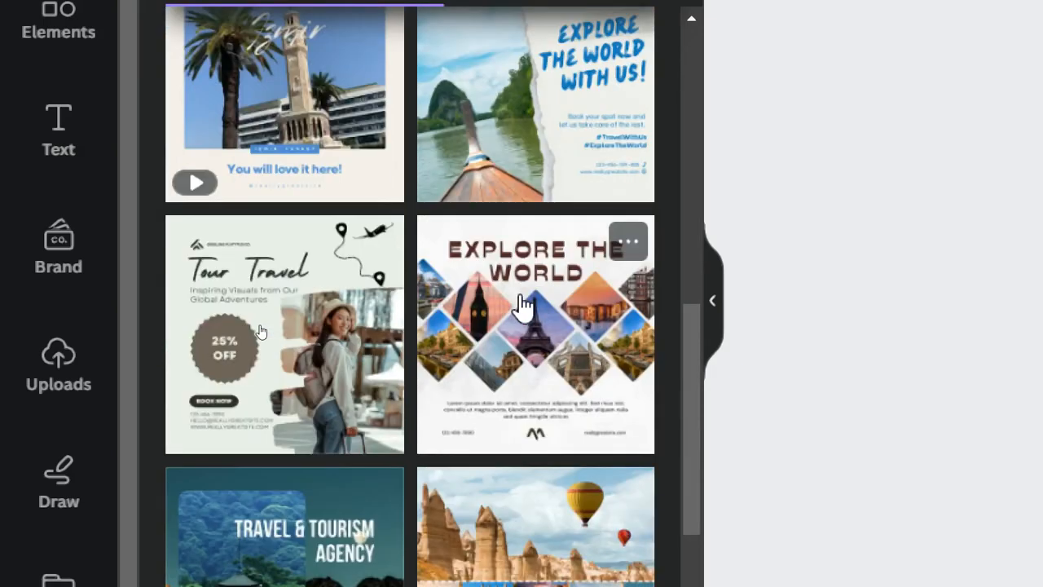
pyautogui.scroll(-5, 521, 308)
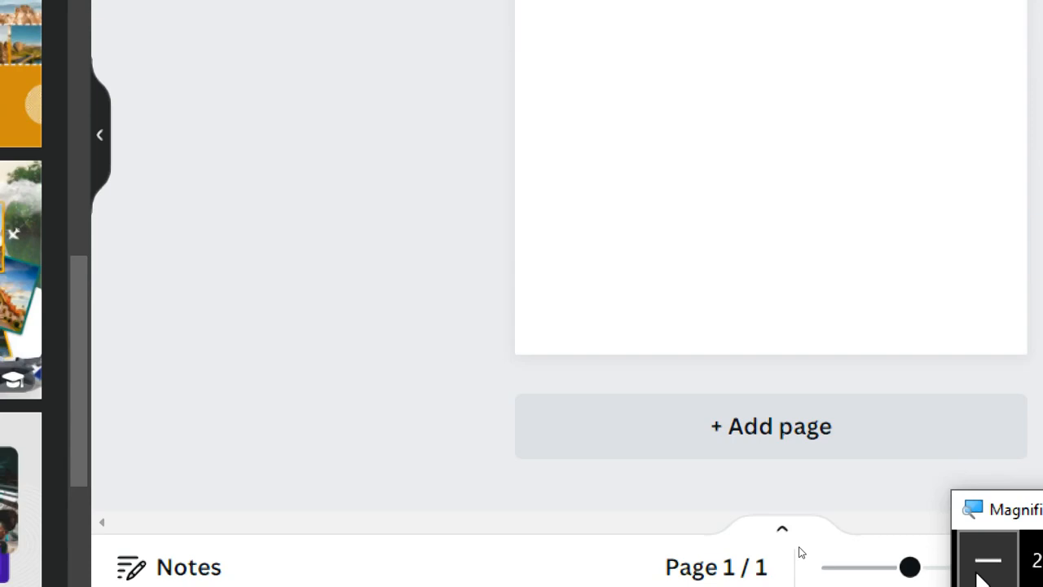
pyautogui.click(980, 572)
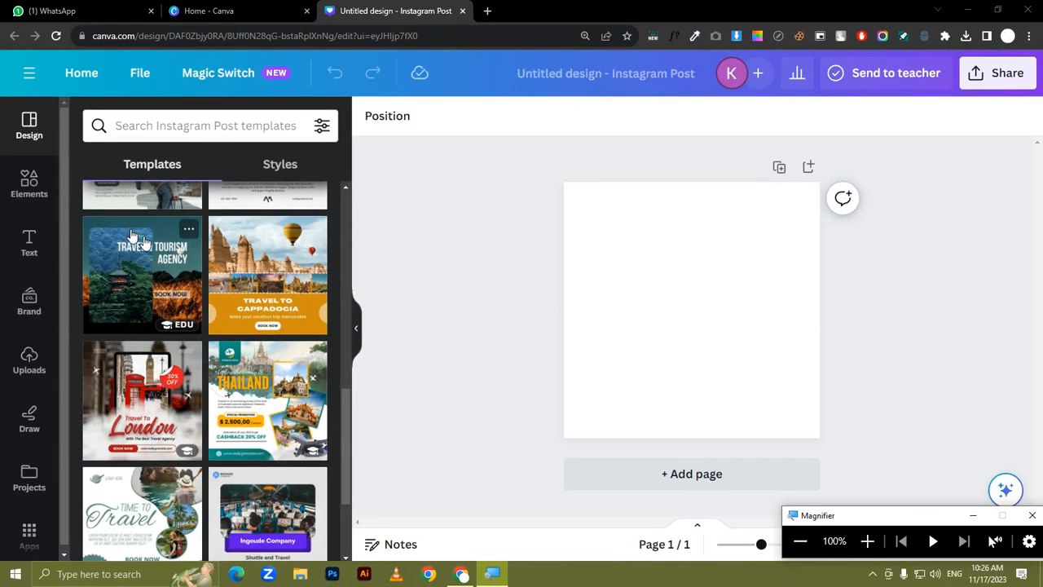
pyautogui.scroll(15, 174, 301)
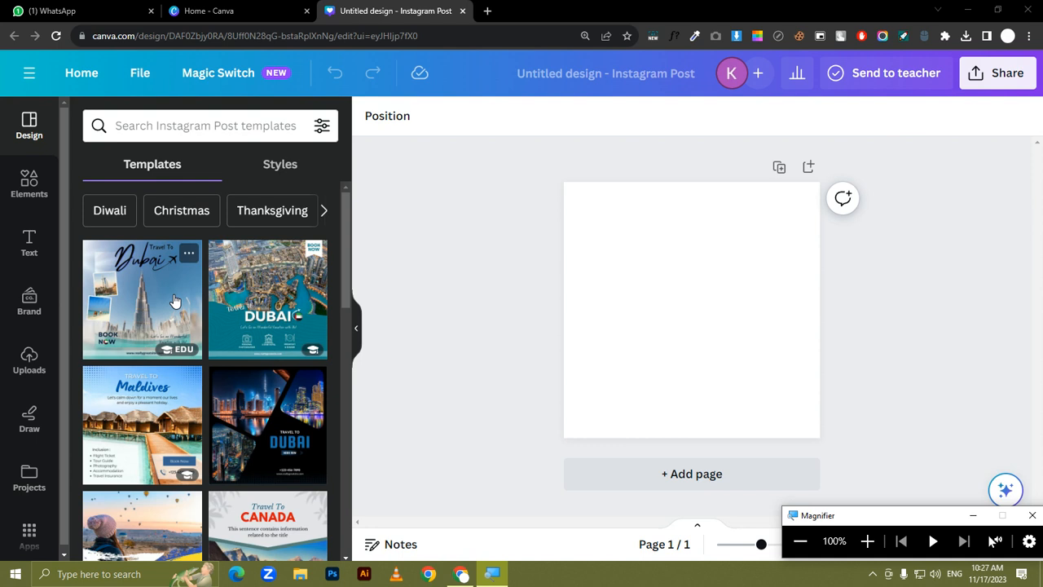
pyautogui.click(868, 540)
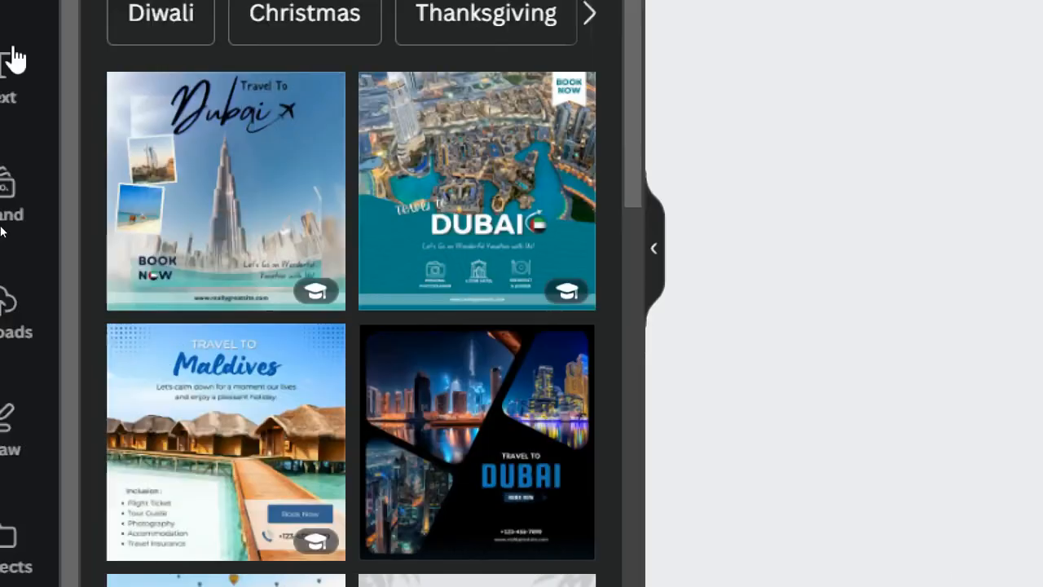
pyautogui.moveTo(260, 184)
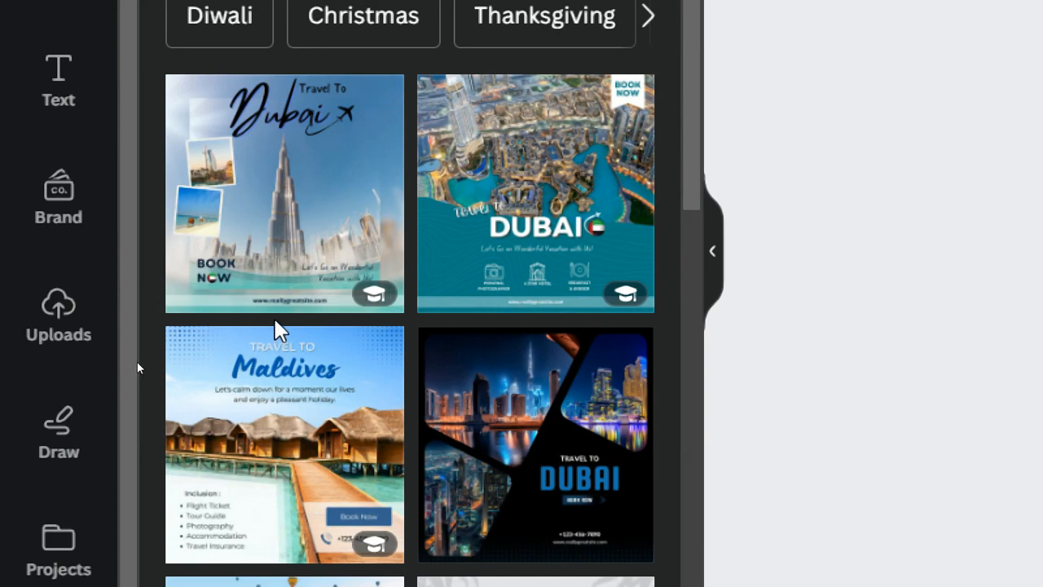
pyautogui.moveTo(314, 342)
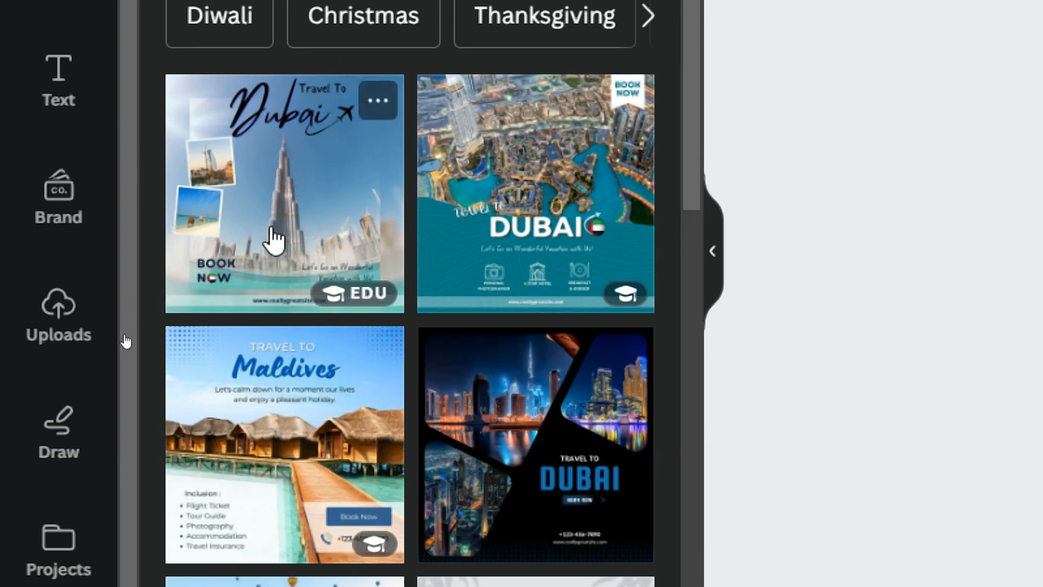
# Step: Search the Instagram Post templates for "shoes"
pyautogui.scroll(-2, 330, 305)
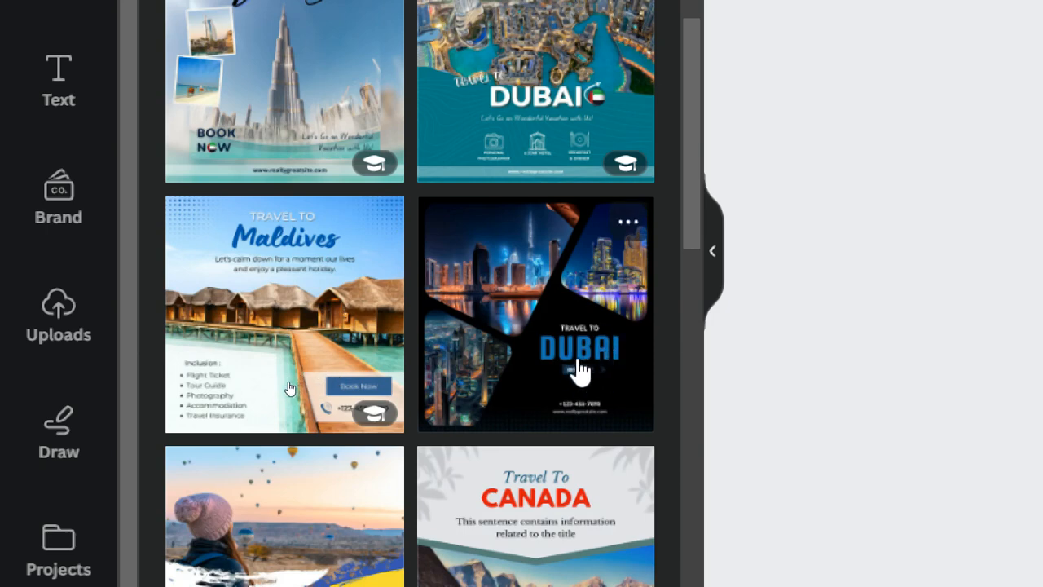
pyautogui.scroll(-3, 635, 350)
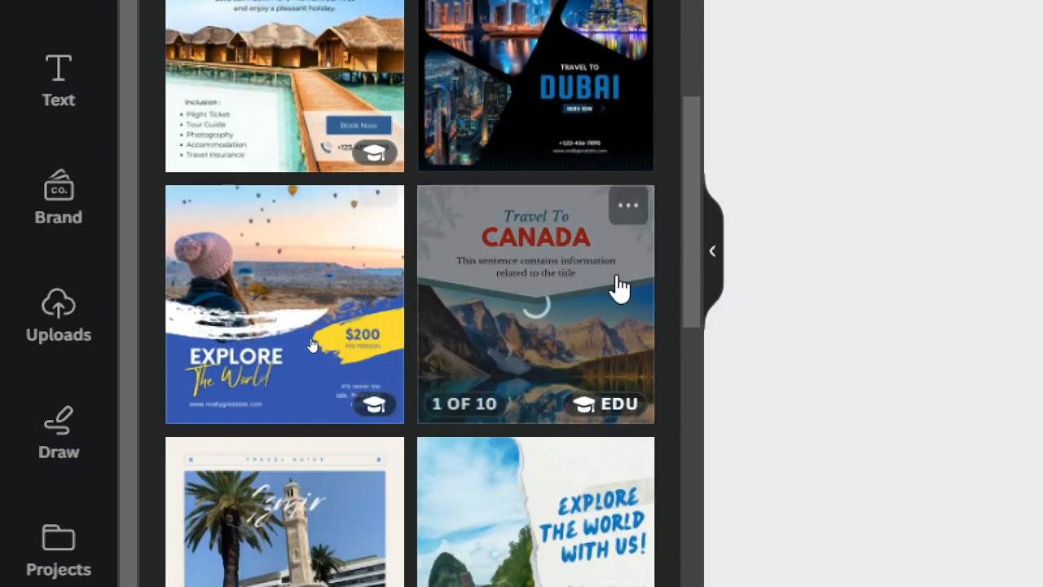
pyautogui.scroll(-6, 302, 331)
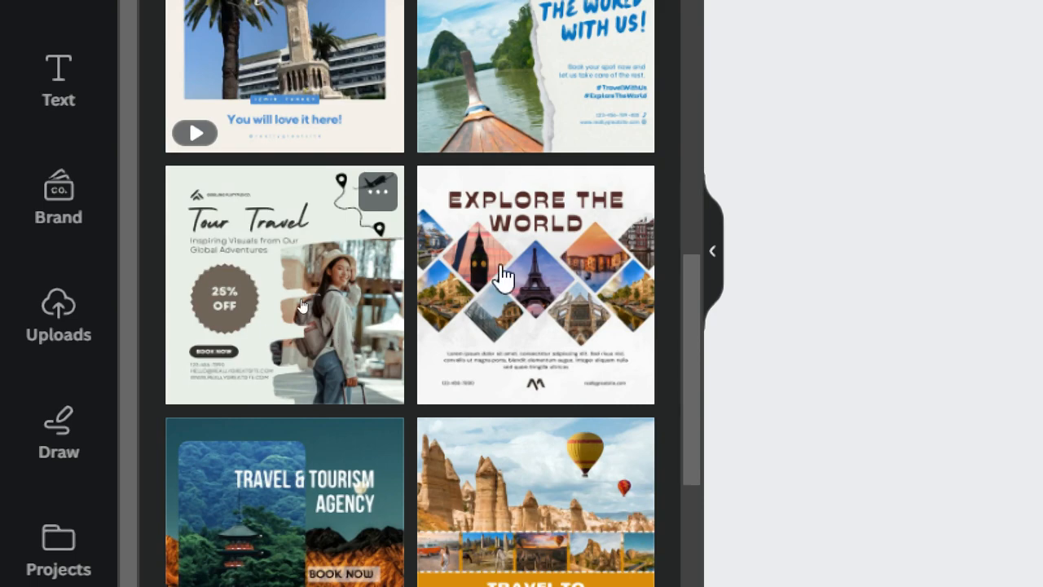
pyautogui.scroll(10, 500, 274)
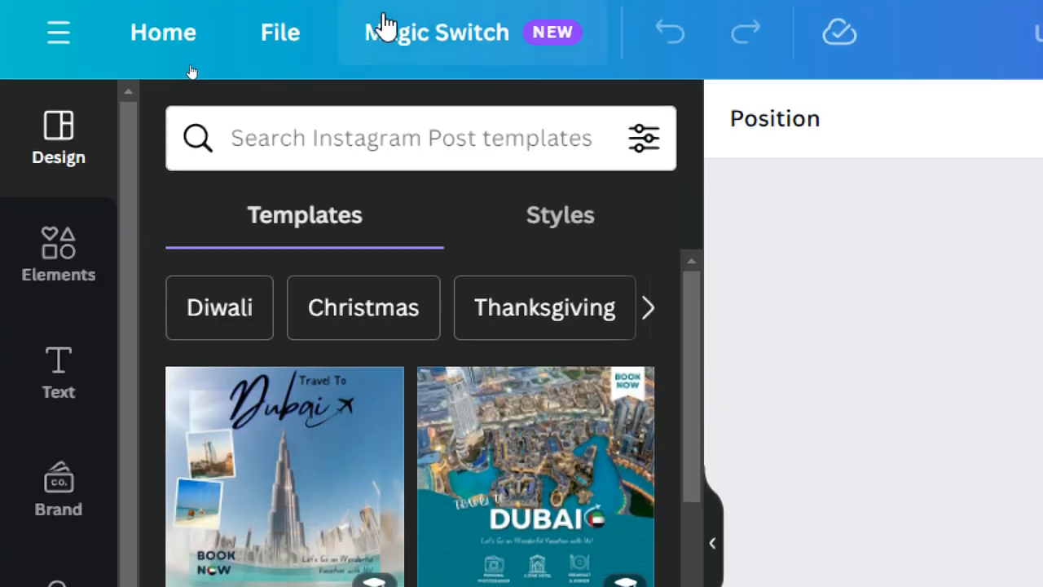
pyautogui.click(386, 133)
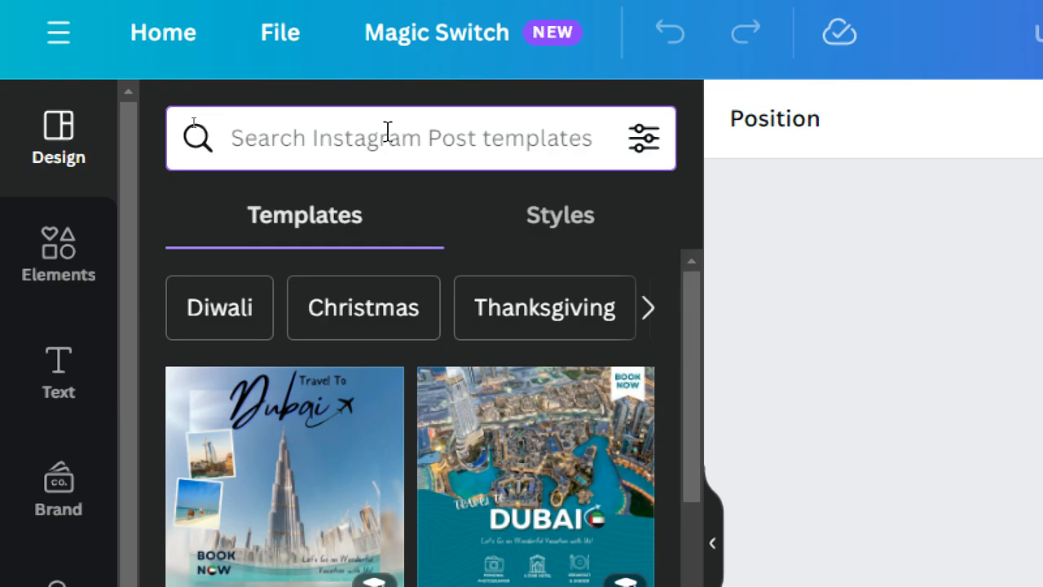
pyautogui.write('shoes')
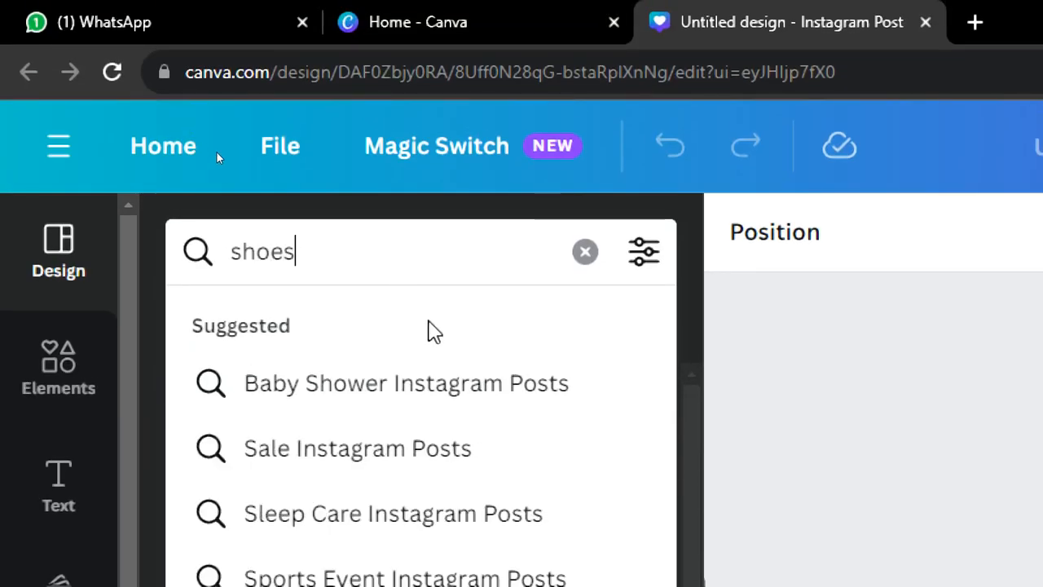
pyautogui.press('Return')
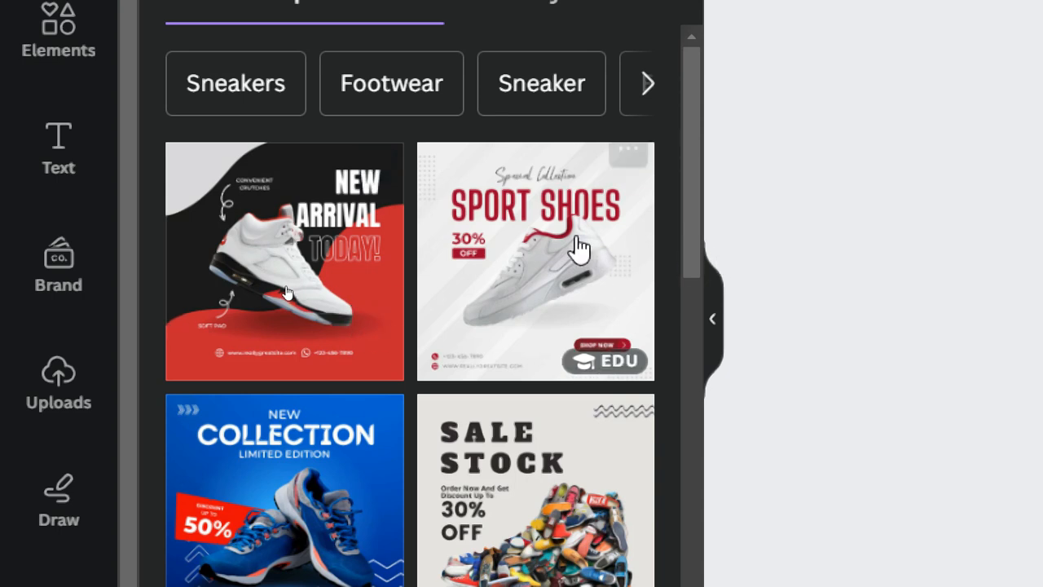
# Step: Apply the Special Collection Sport Shoes template to the first page and the red New Arrival Today! template to a new second page
pyautogui.click(520, 233)
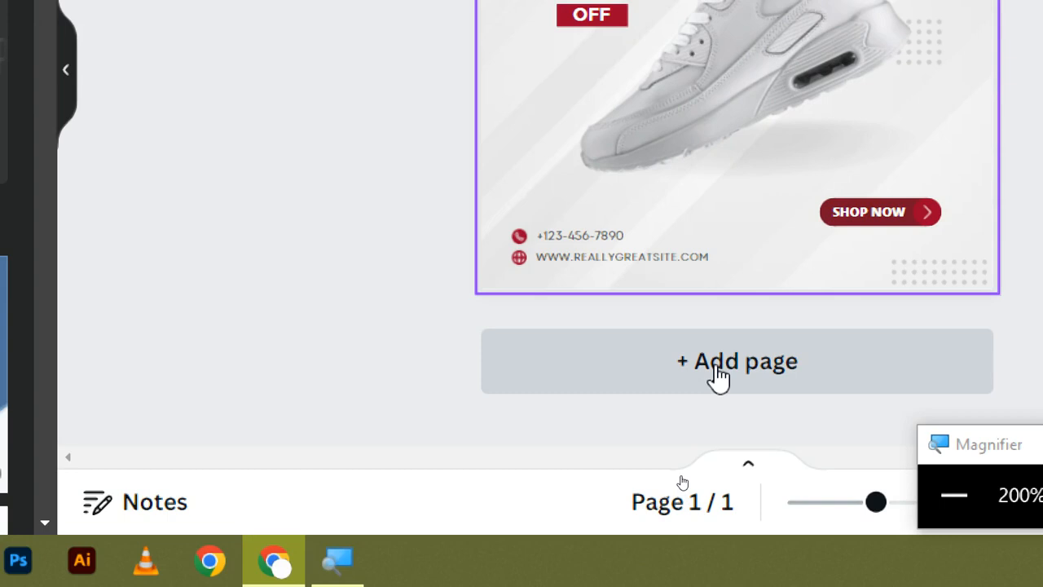
pyautogui.click(718, 376)
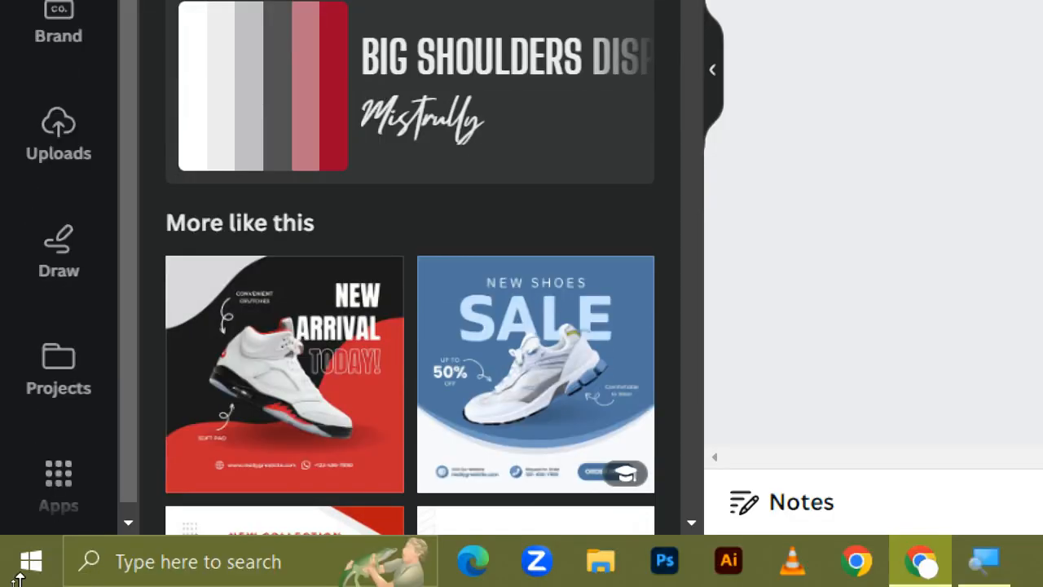
pyautogui.click(268, 371)
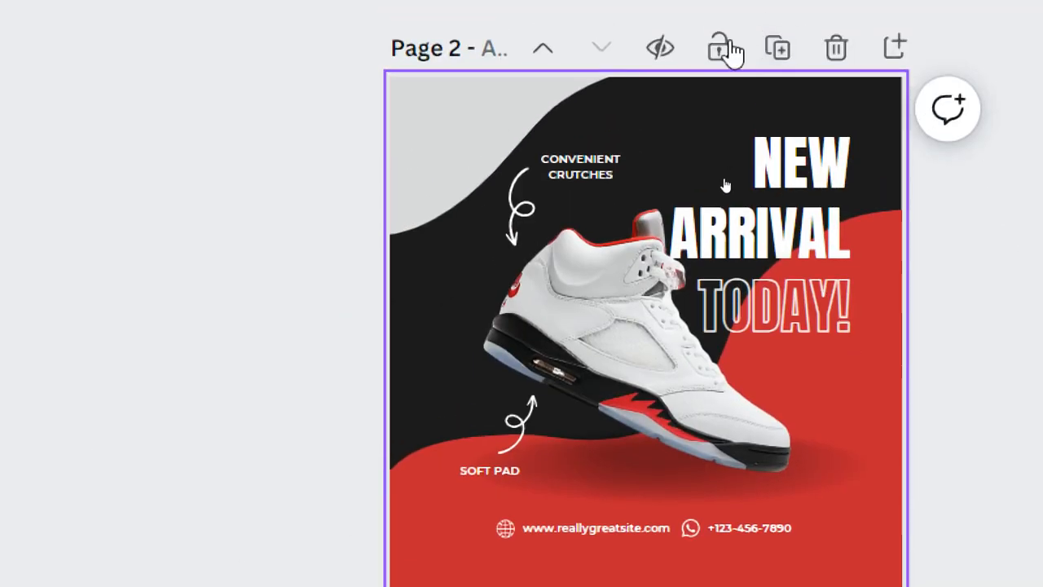
# Step: Compare the two shoe designs and delete the first page with the Special Collection Sport Shoes design
pyautogui.scroll(4, 625, 475)
pyautogui.scroll(-3, 625, 475)
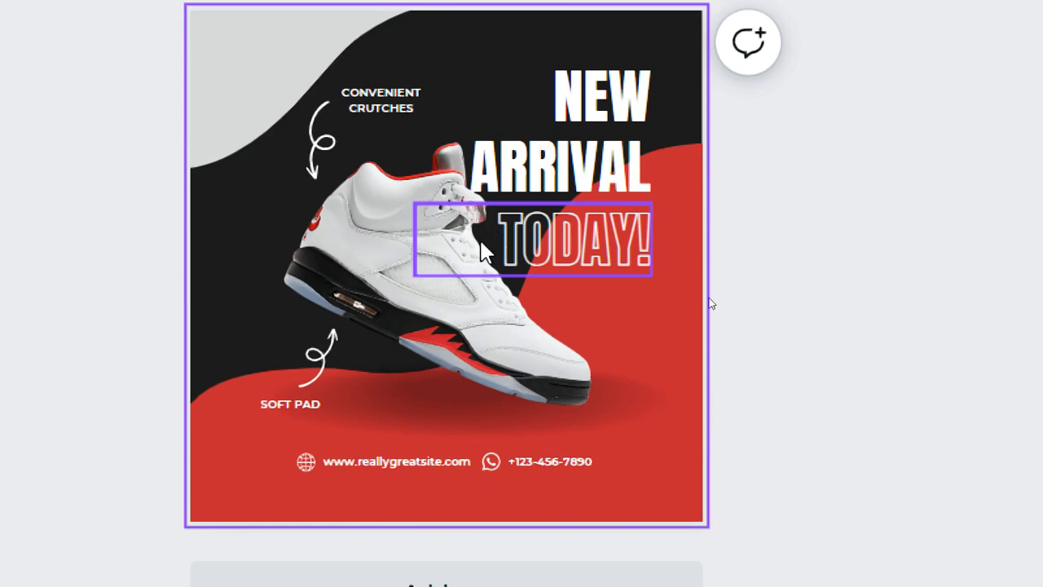
pyautogui.scroll(4, 480, 243)
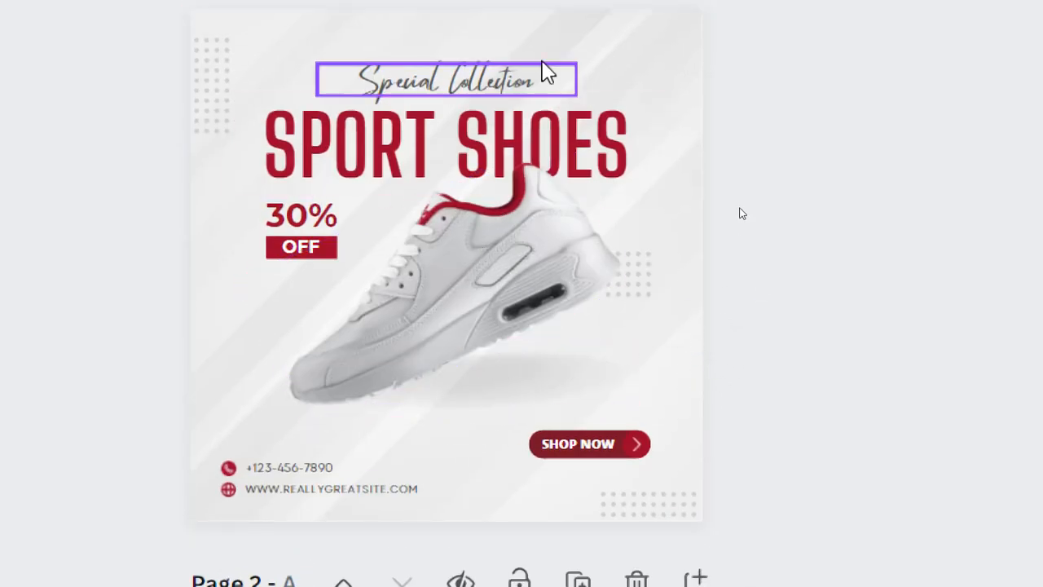
pyautogui.scroll(1, 546, 72)
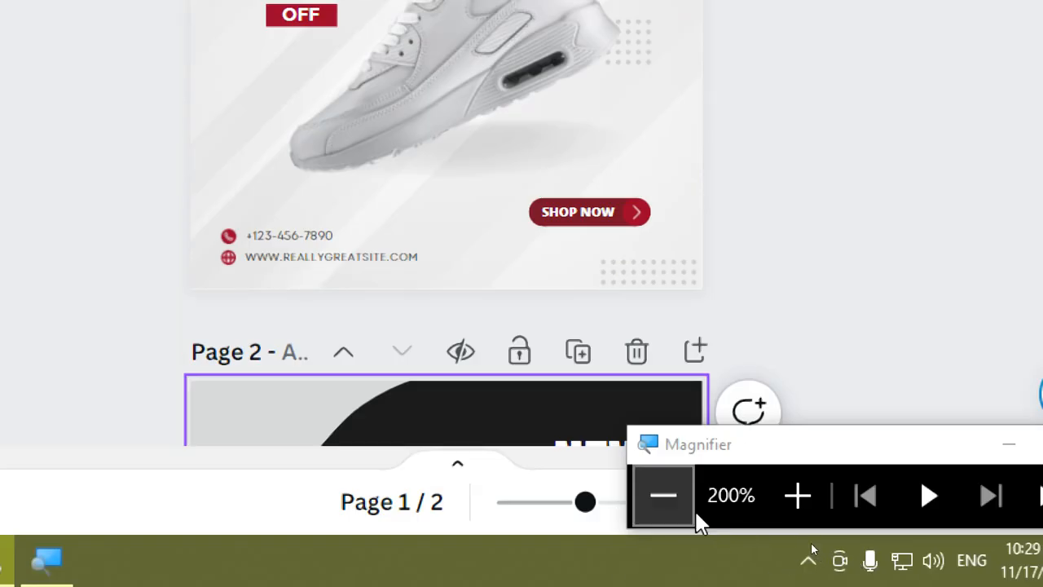
pyautogui.click(693, 510)
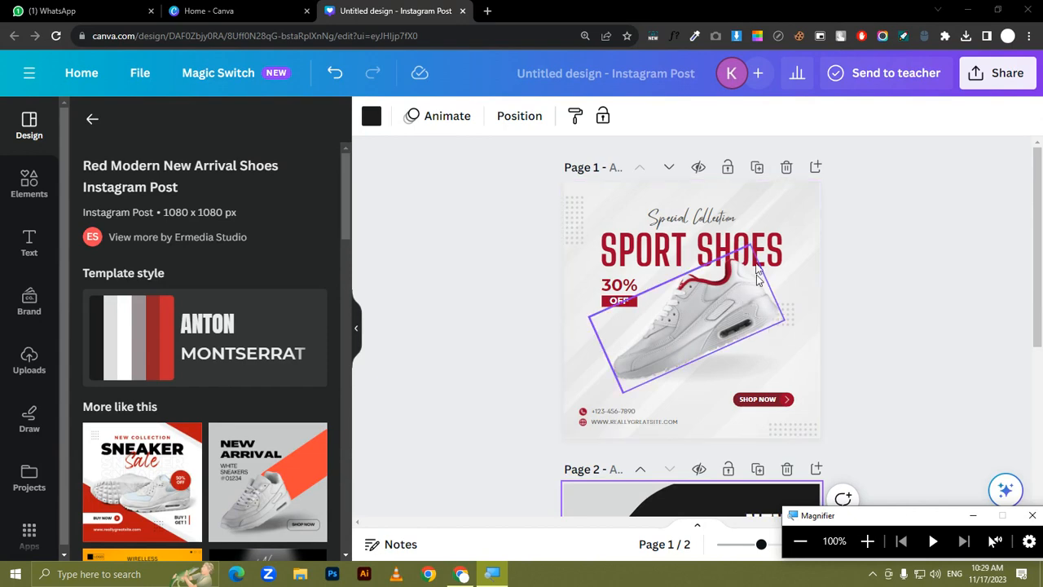
pyautogui.scroll(-3, 742, 253)
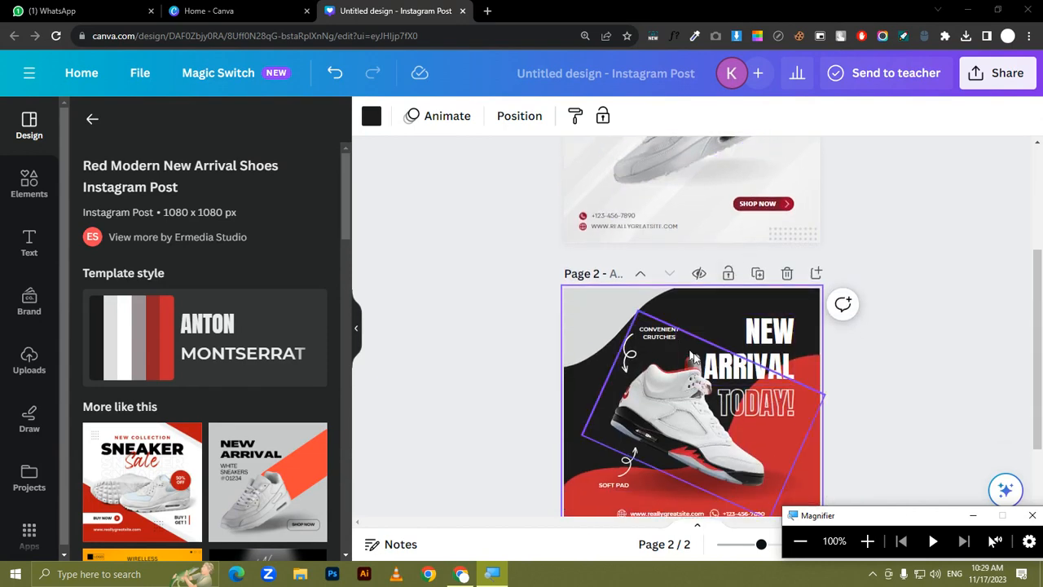
pyautogui.scroll(2, 714, 357)
pyautogui.scroll(-3, 713, 357)
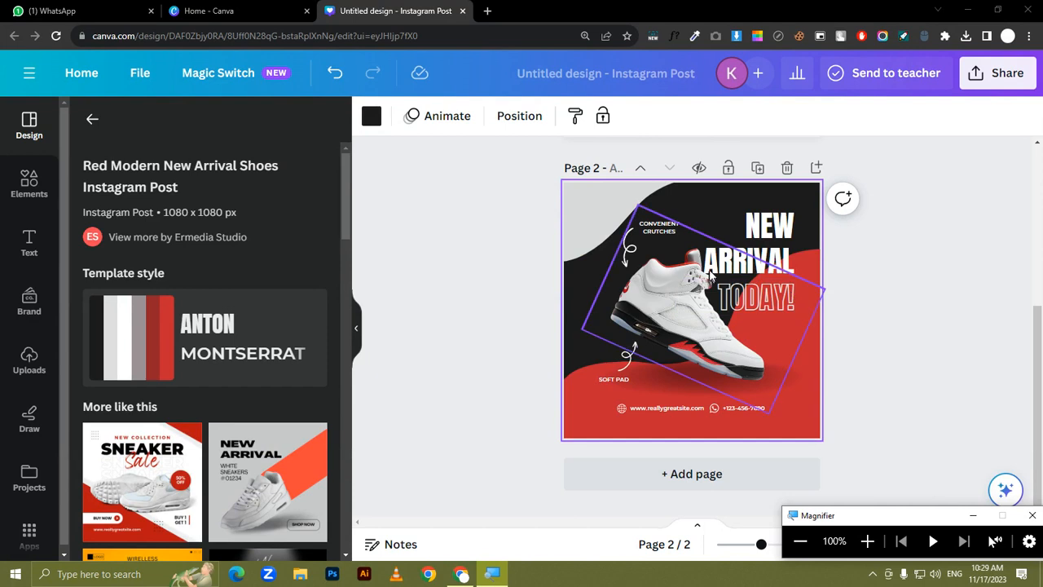
pyautogui.scroll(3, 782, 277)
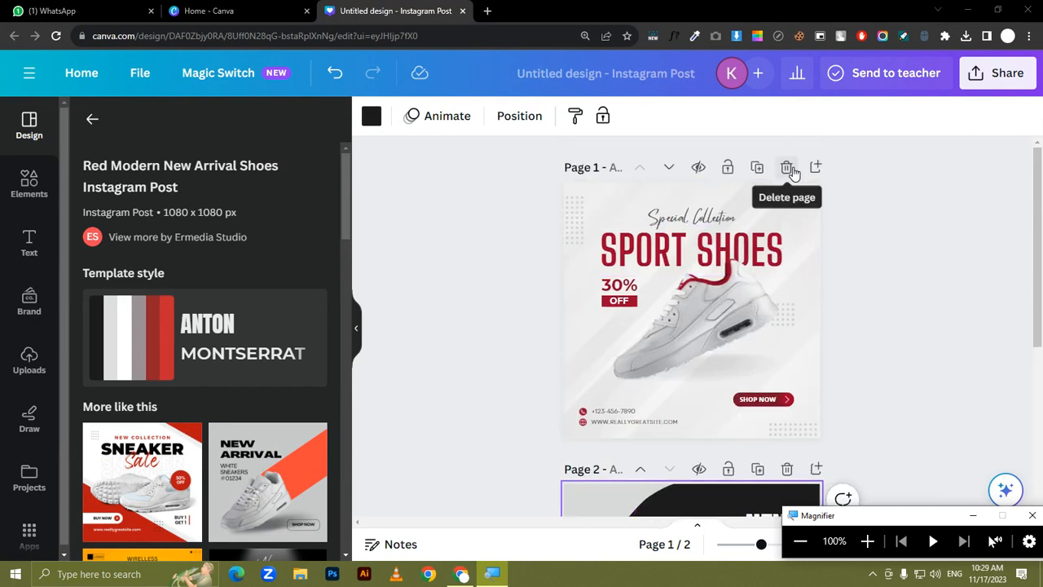
pyautogui.click(787, 168)
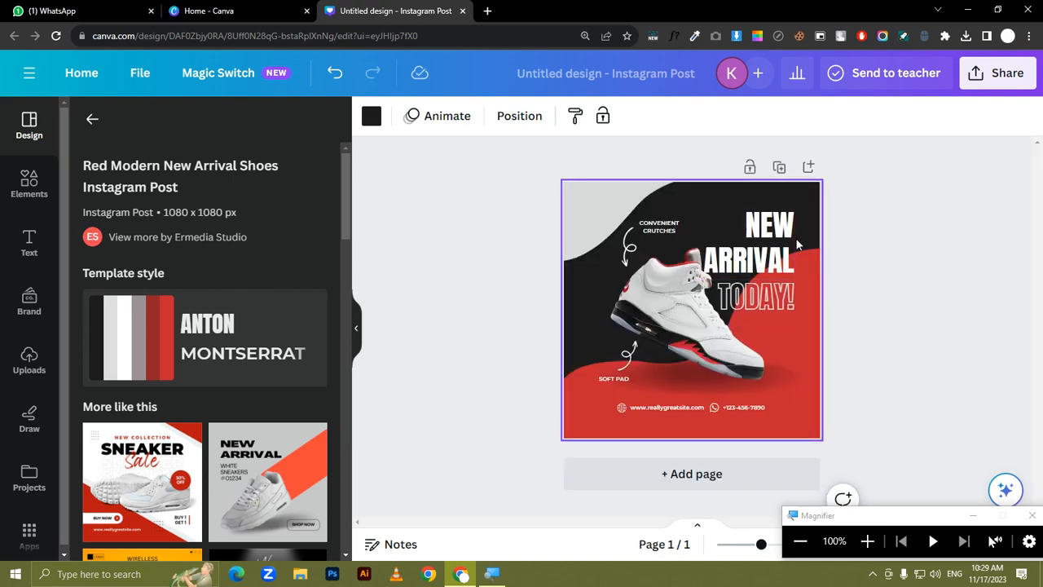
# Step: Replace the NEW ARRIVAL headline with SPORTS SHOES on two lines
pyautogui.click(867, 540)
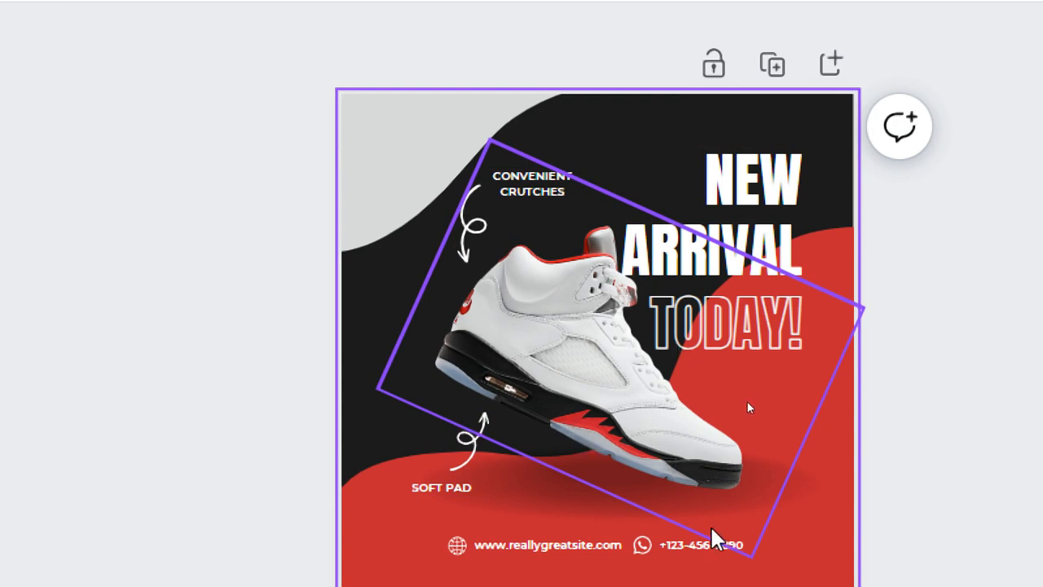
pyautogui.scroll(-1, 708, 543)
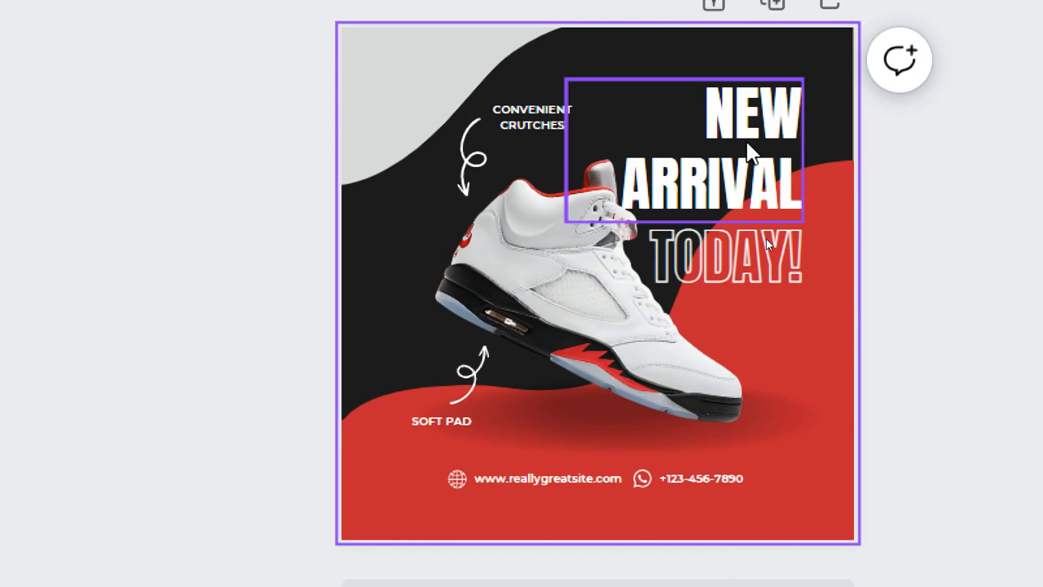
pyautogui.doubleClick(749, 153)
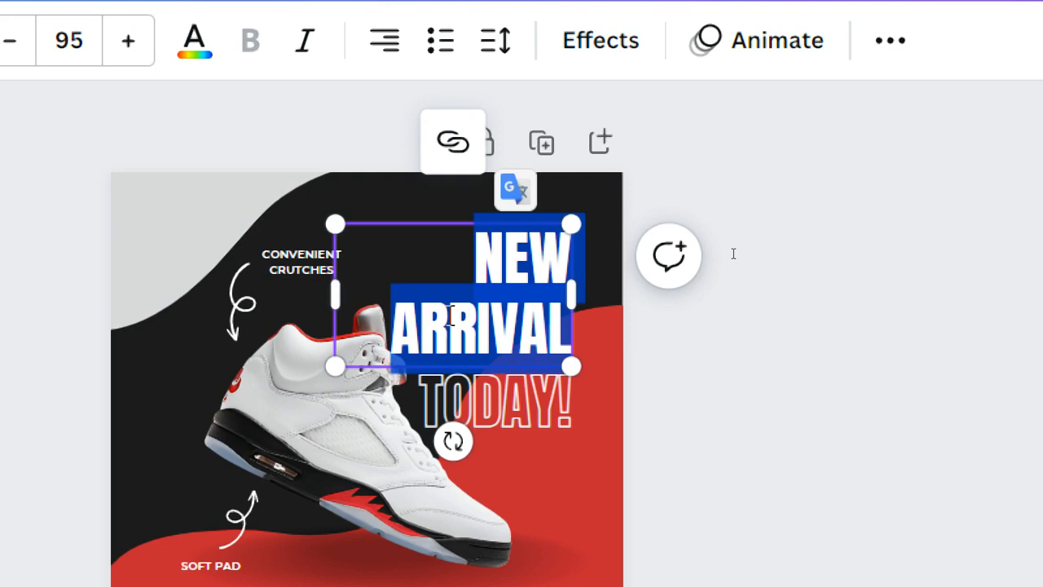
pyautogui.write('SPORTS')
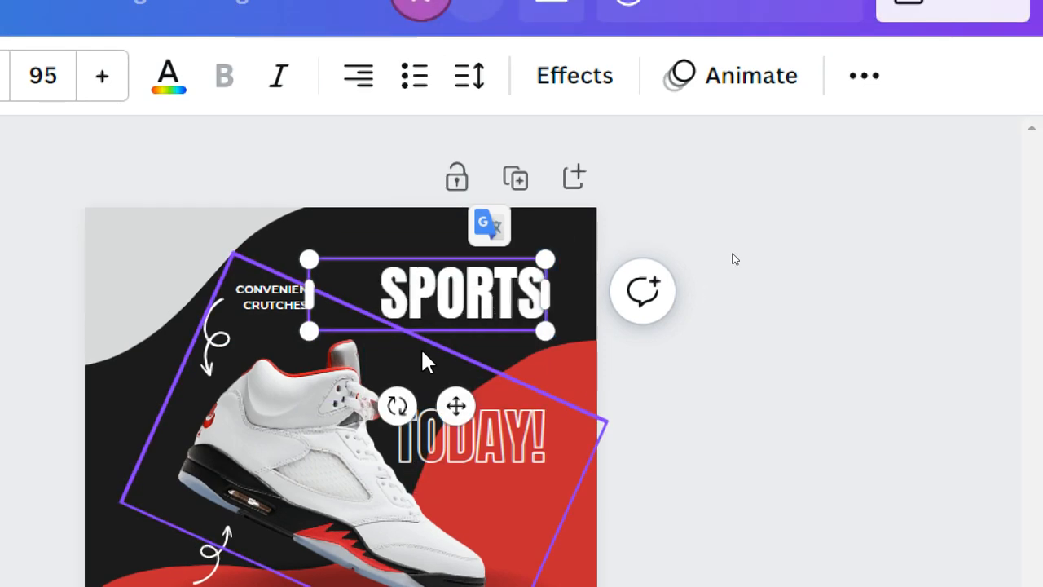
pyautogui.press('Return')
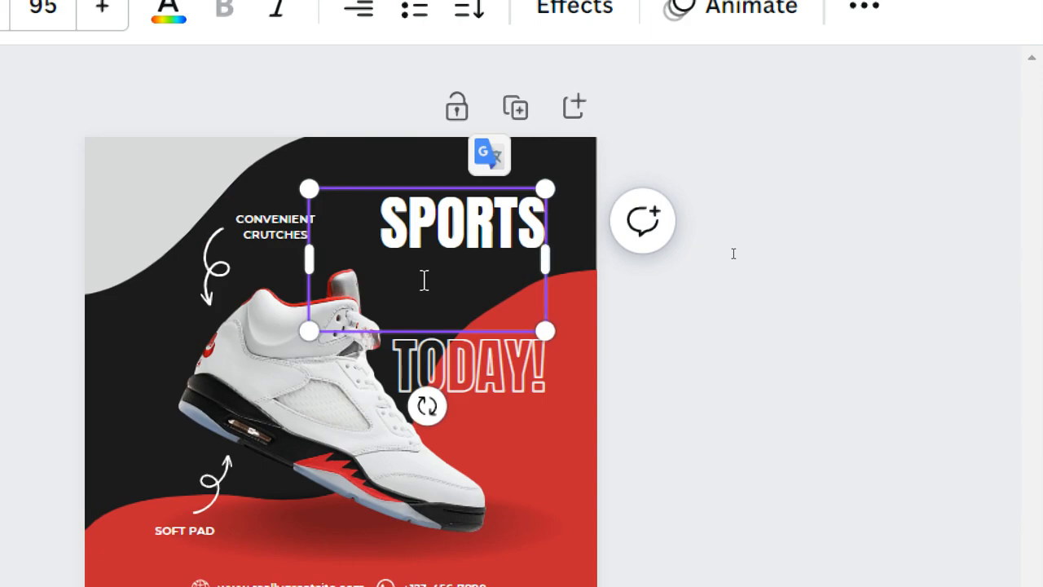
pyautogui.write('SHOES')
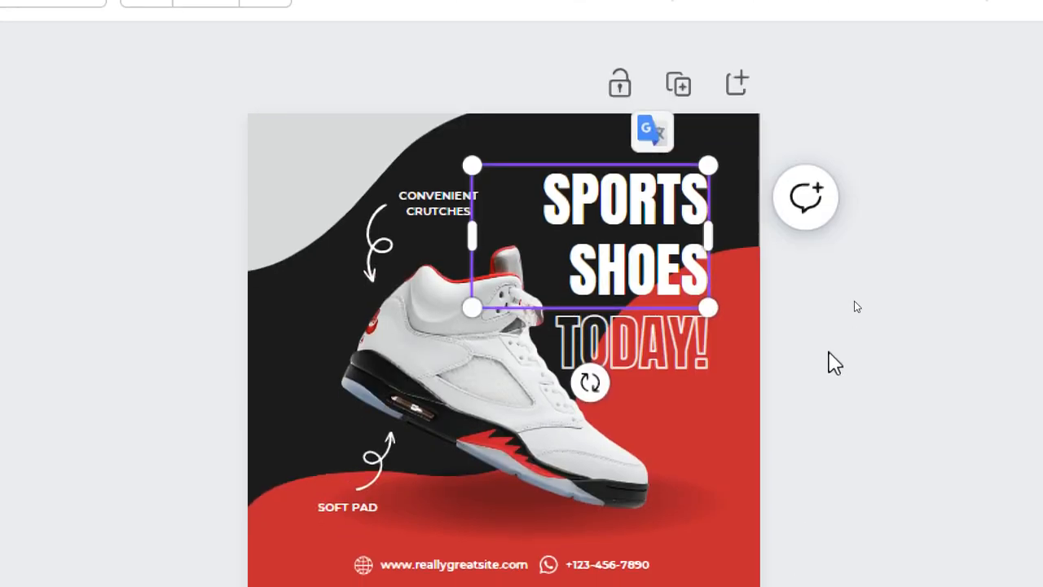
pyautogui.click(833, 360)
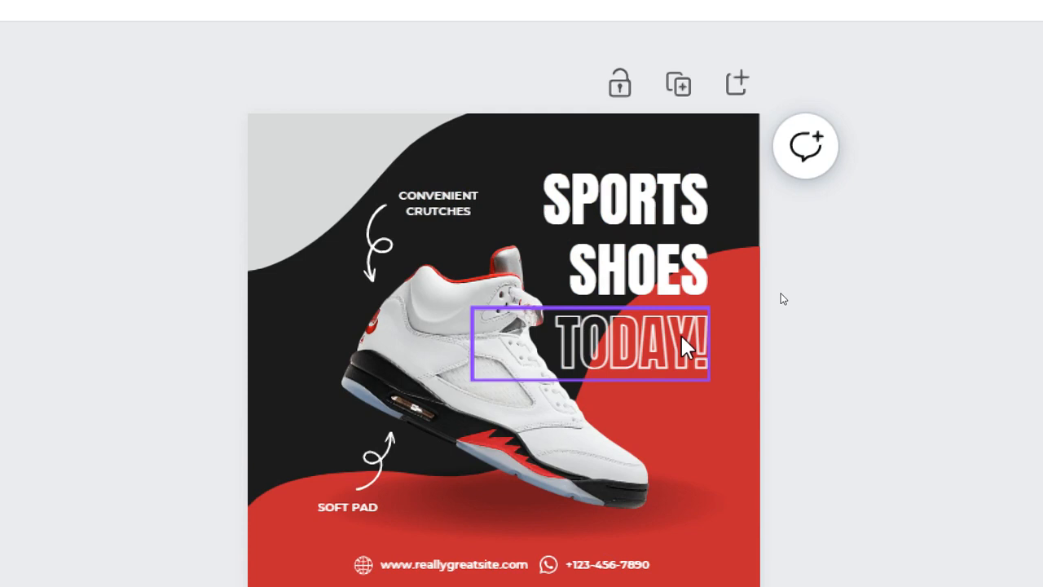
# Step: Replace the outlined TODAY! text below the headline with BUY NOW! on a single line
pyautogui.doubleClick(621, 337)
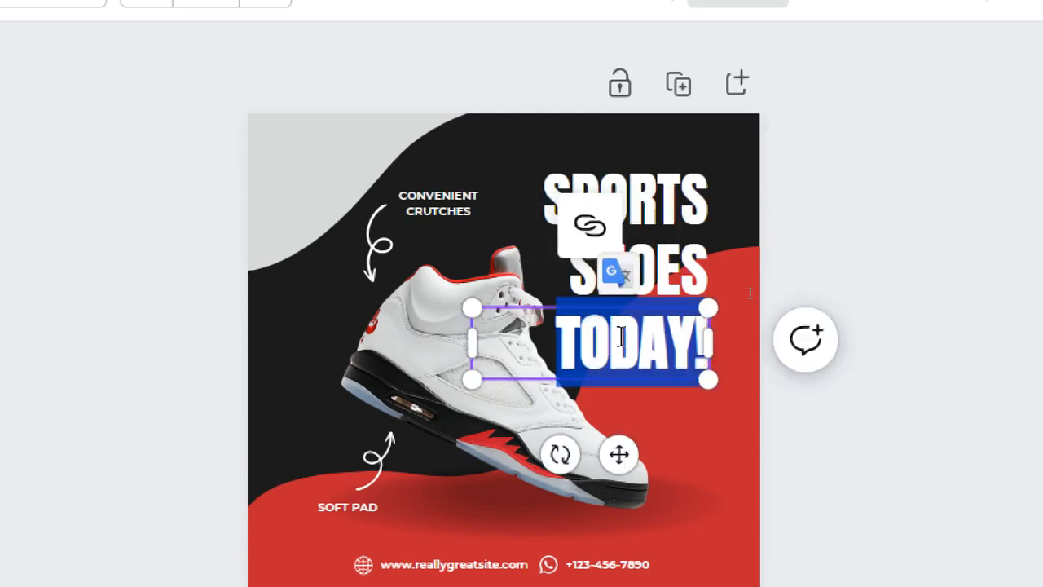
pyautogui.write('BUY')
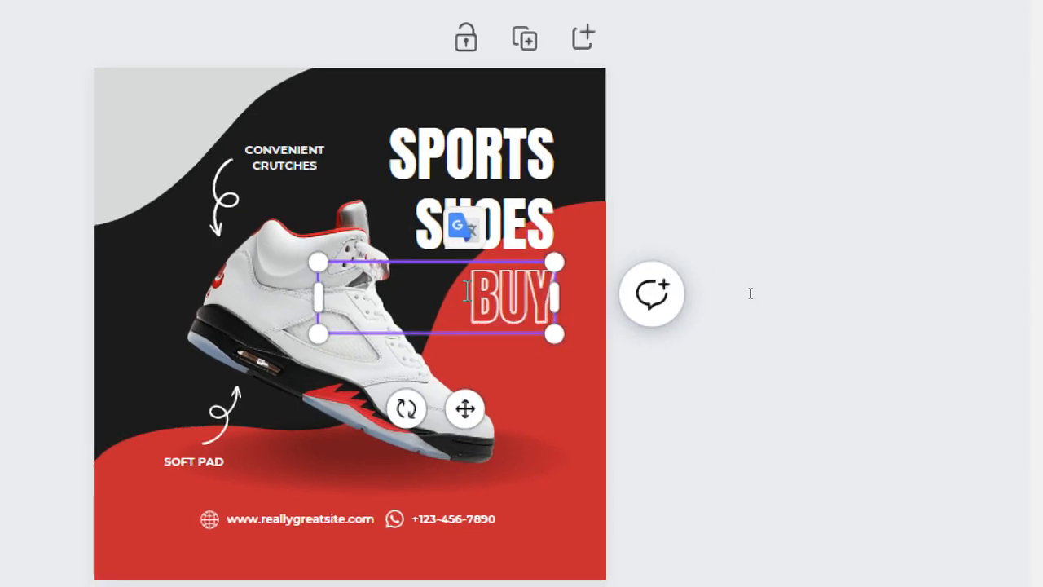
pyautogui.write(' NOW!')
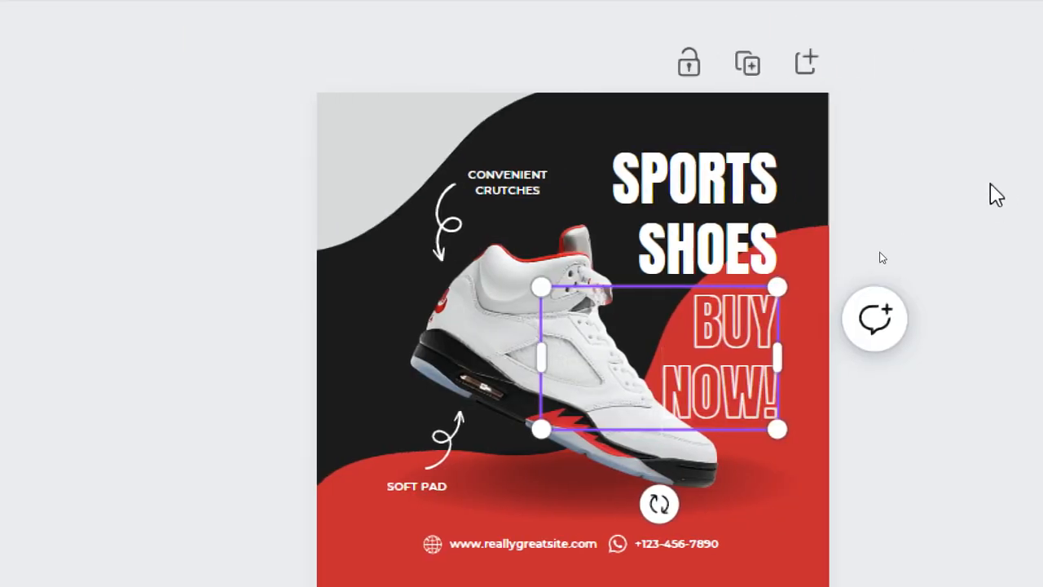
pyautogui.click(948, 196)
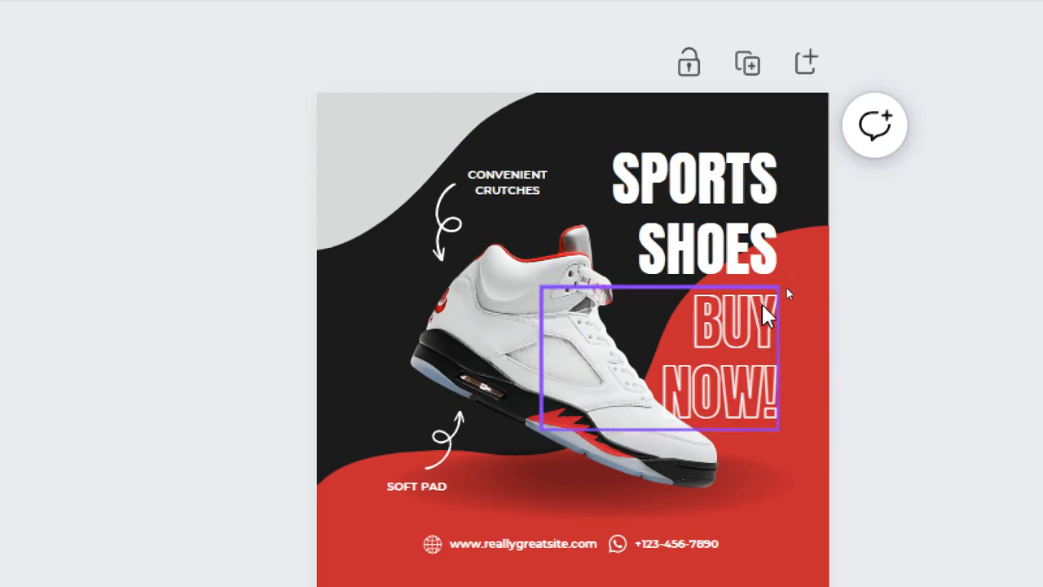
pyautogui.hotkey('ctrl', 'z')
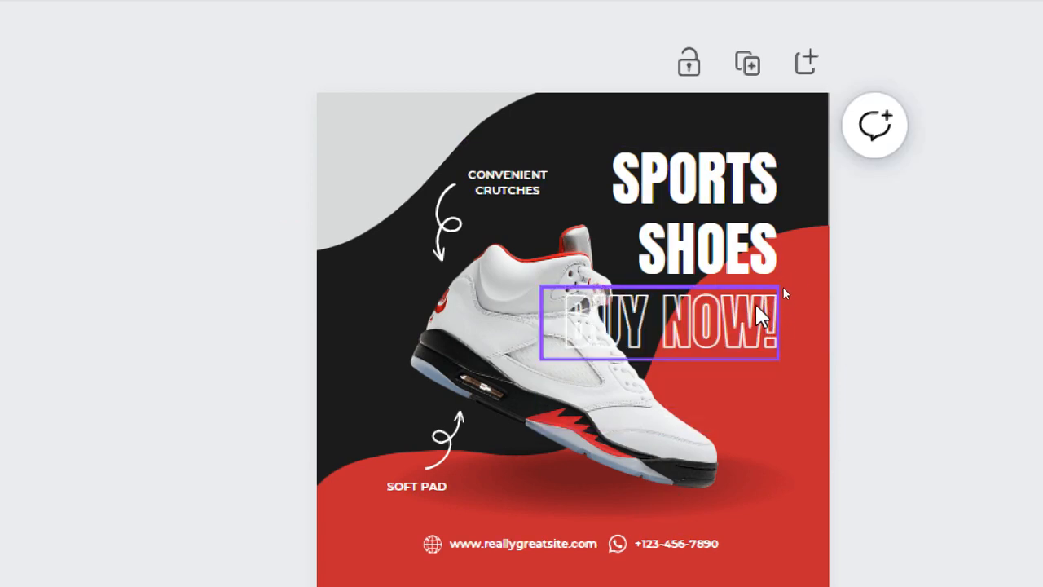
# Step: Reduce the font size of the outlined BUY NOW! text to 71
pyautogui.click(756, 307)
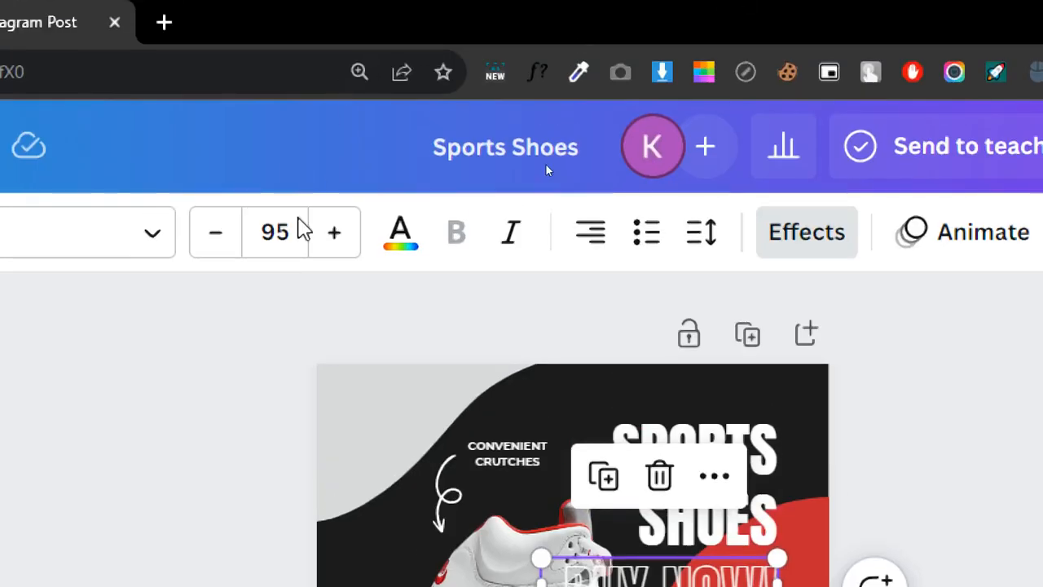
pyautogui.click(214, 242)
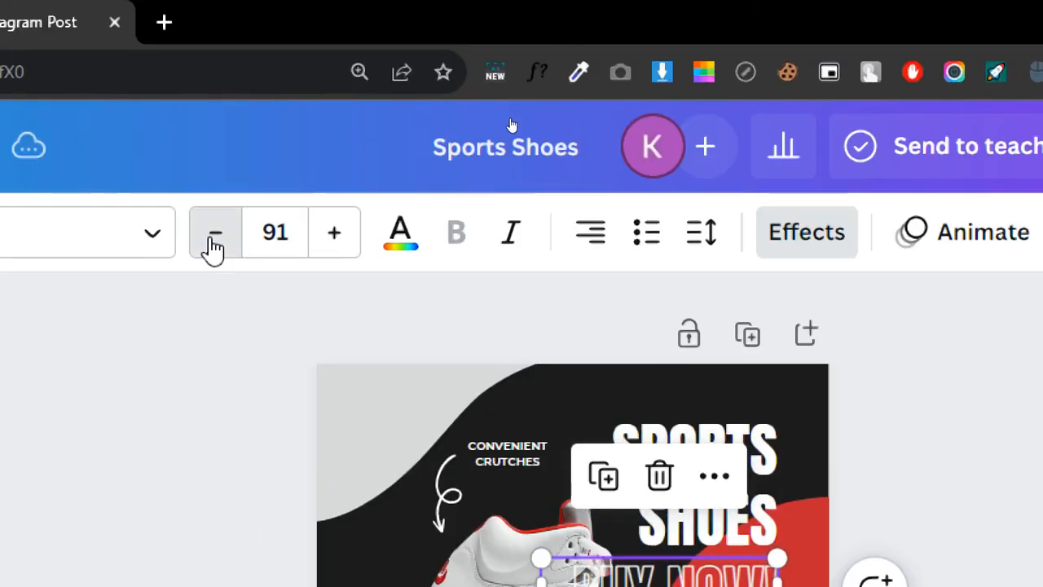
pyautogui.click(213, 243)
pyautogui.moveTo(214, 243); pyautogui.dragTo(214, 243)
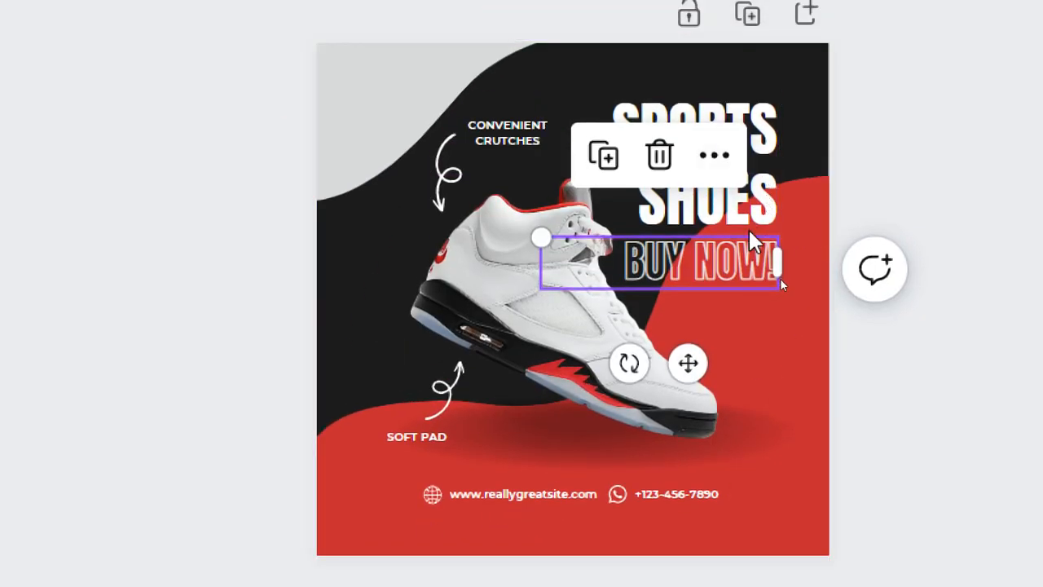
pyautogui.click(1025, 257)
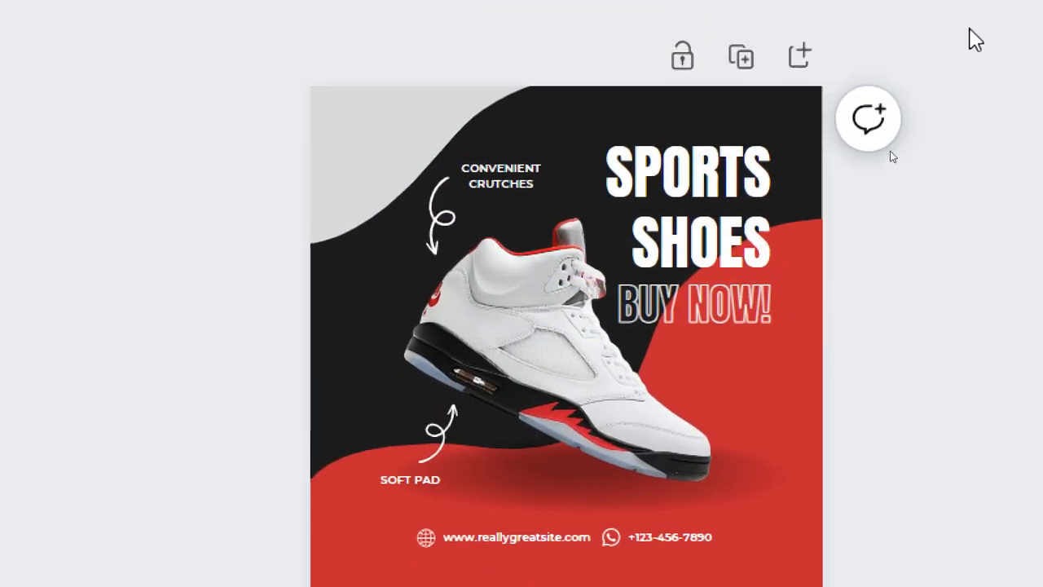
pyautogui.click(692, 308)
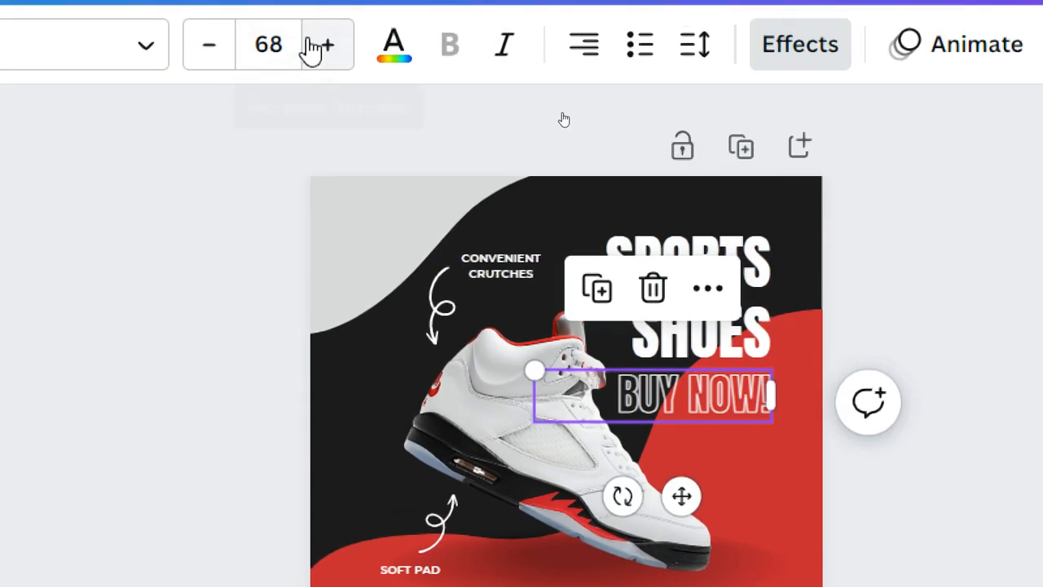
pyautogui.click(316, 46)
pyautogui.click(316, 46)
pyautogui.click(317, 46)
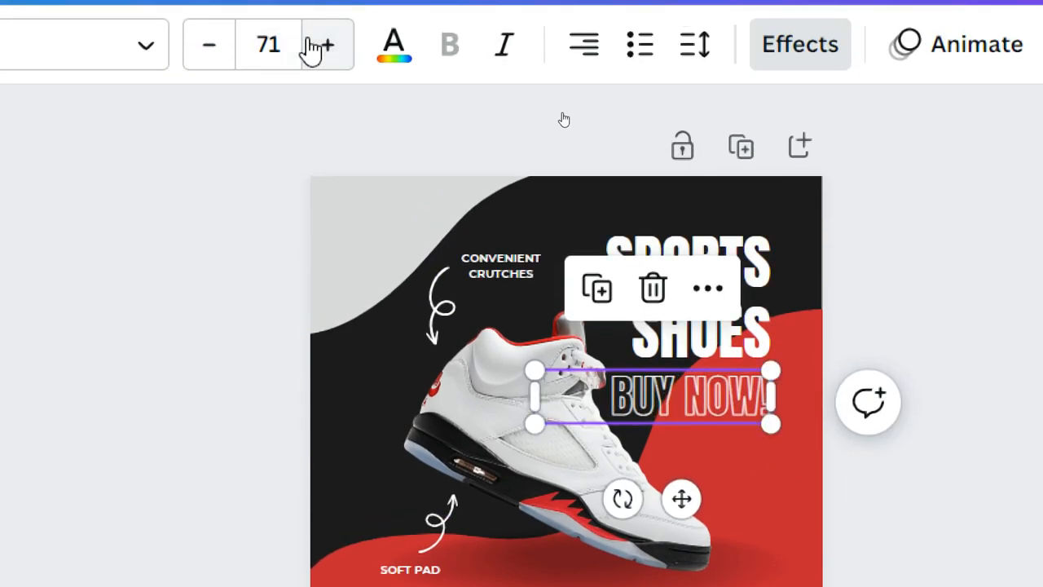
pyautogui.click(980, 277)
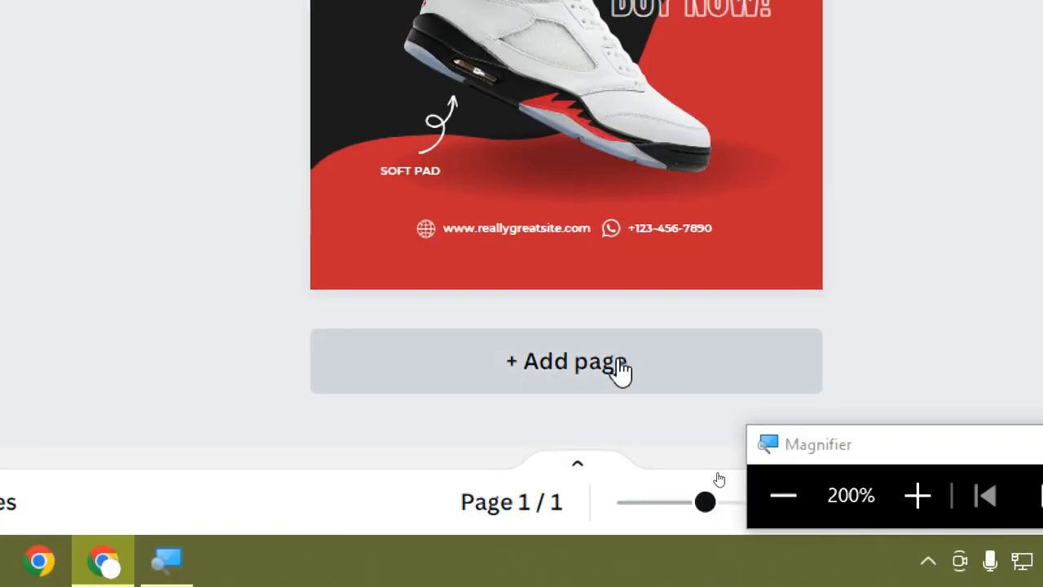
# Step: Add a second page and apply the Black Collage Dubai Travel Instagram Post template to it
pyautogui.click(622, 368)
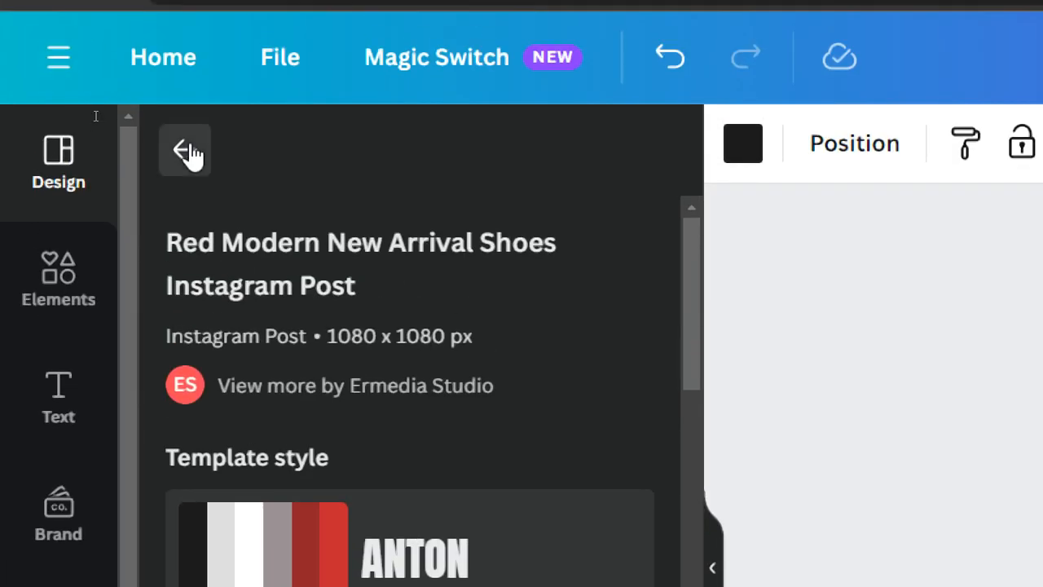
pyautogui.click(186, 150)
pyautogui.click(192, 143)
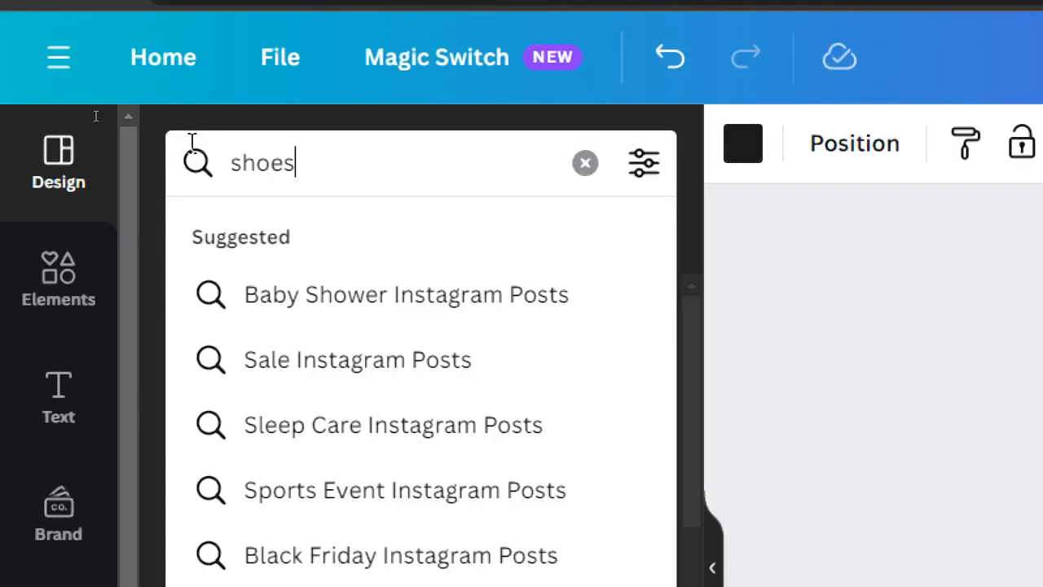
pyautogui.click(407, 170)
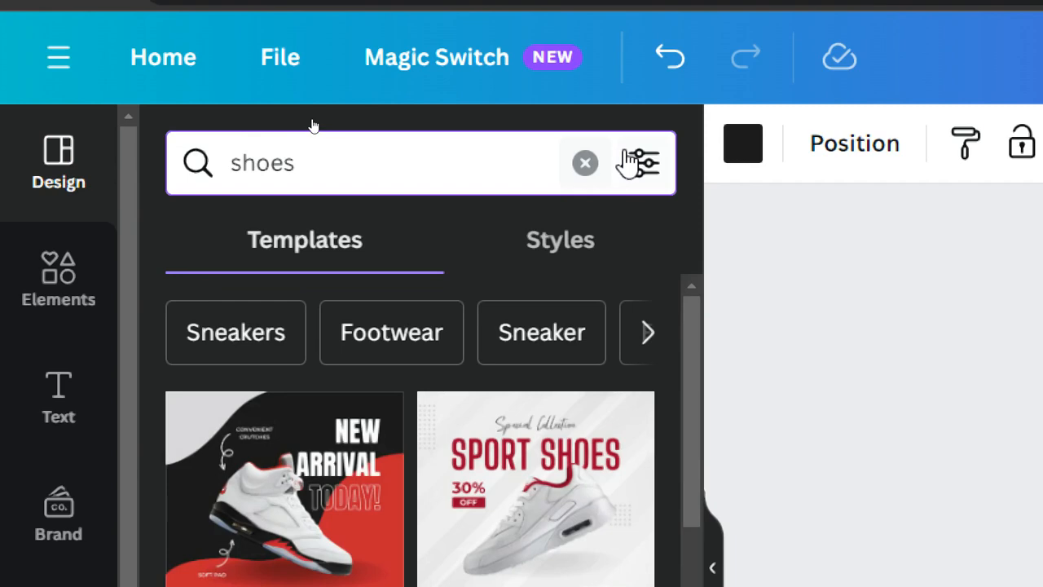
pyautogui.click(585, 163)
pyautogui.scroll(-5, 377, 334)
pyautogui.click(570, 463)
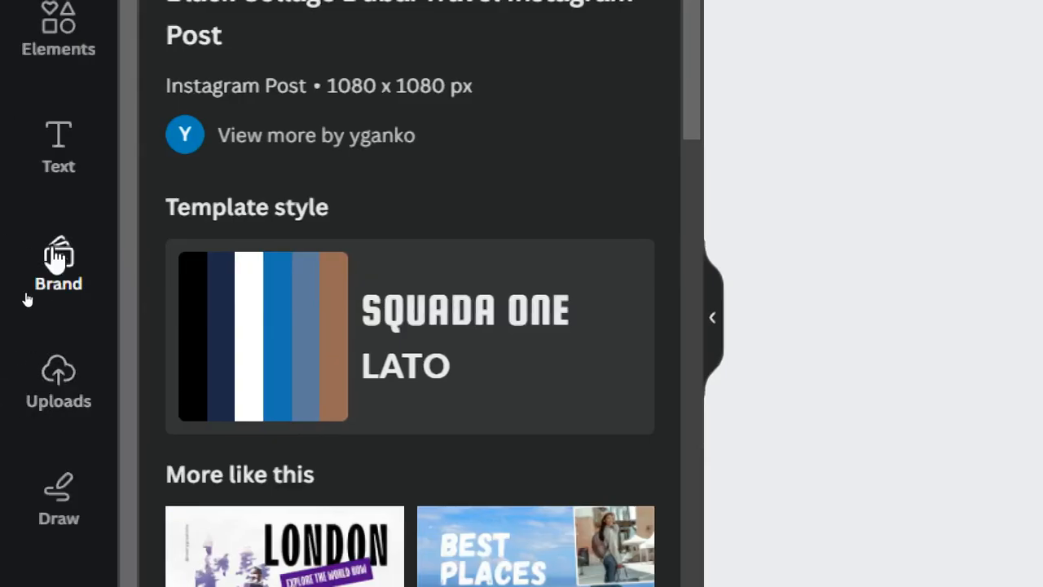
# Step: Search the elements for shoes and restrict the results to photos
pyautogui.click(69, 114)
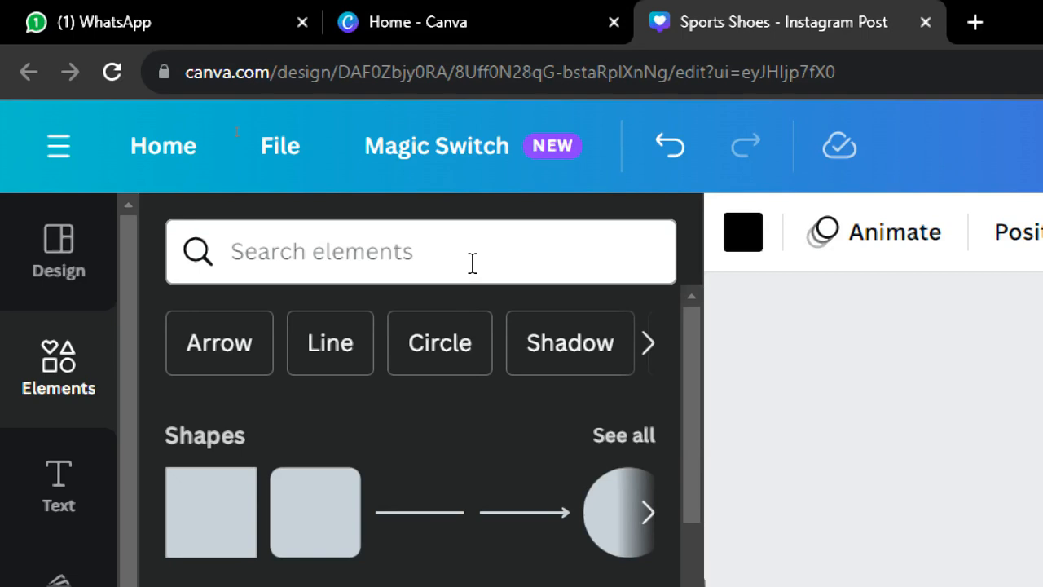
pyautogui.click(472, 262)
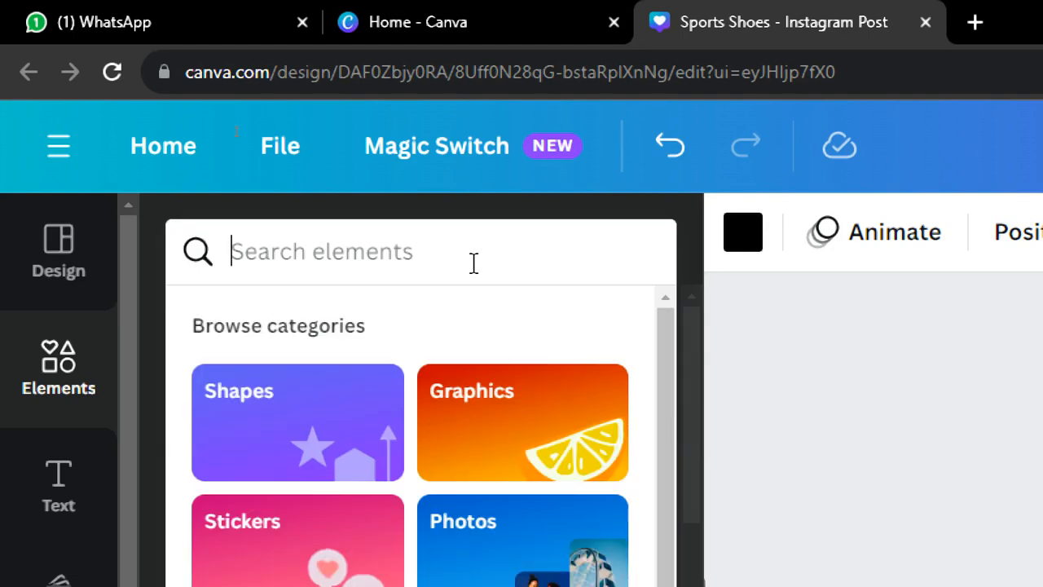
pyautogui.write('shoes')
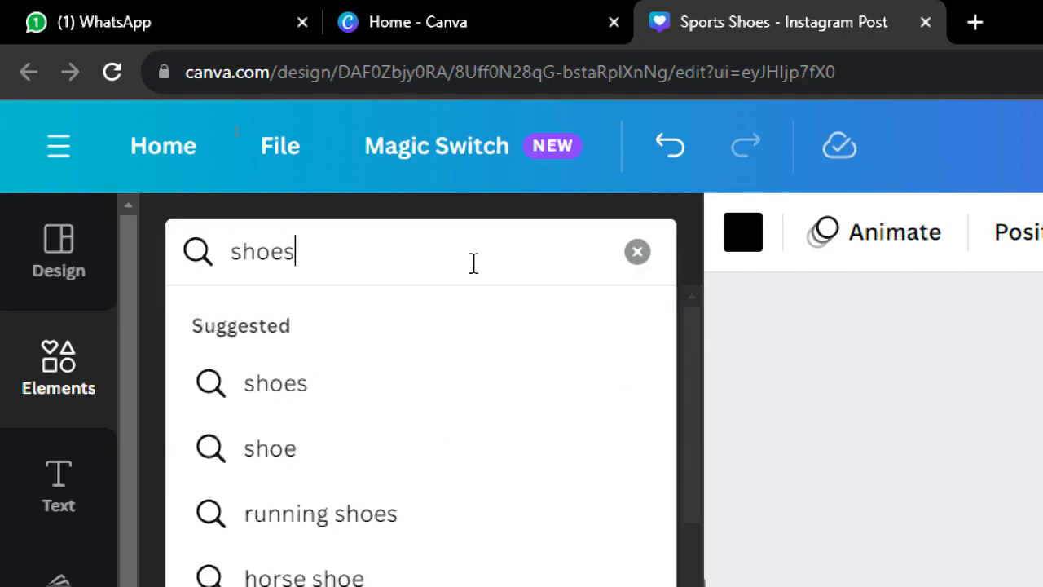
pyautogui.click(356, 393)
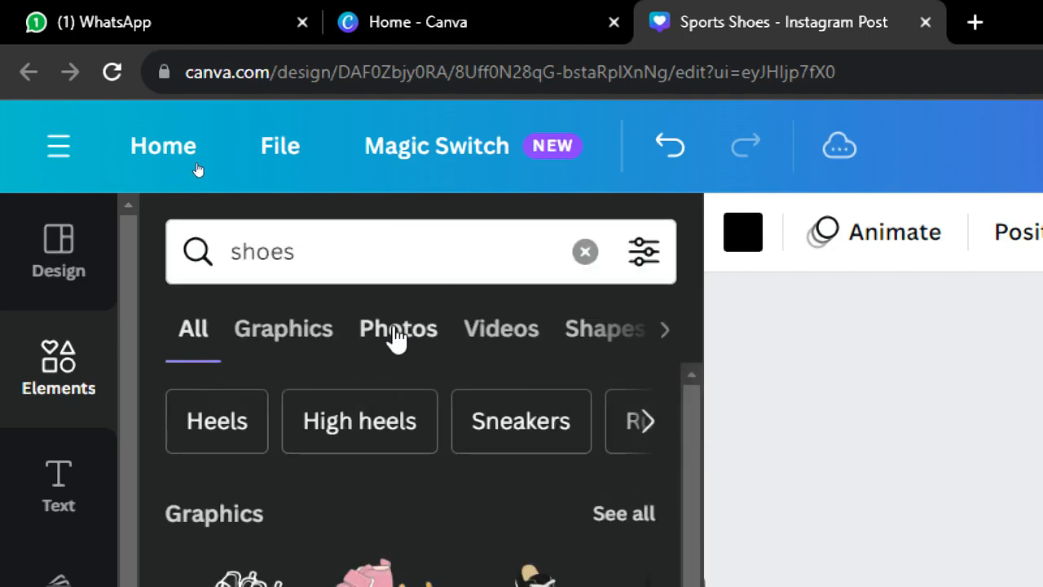
pyautogui.click(396, 337)
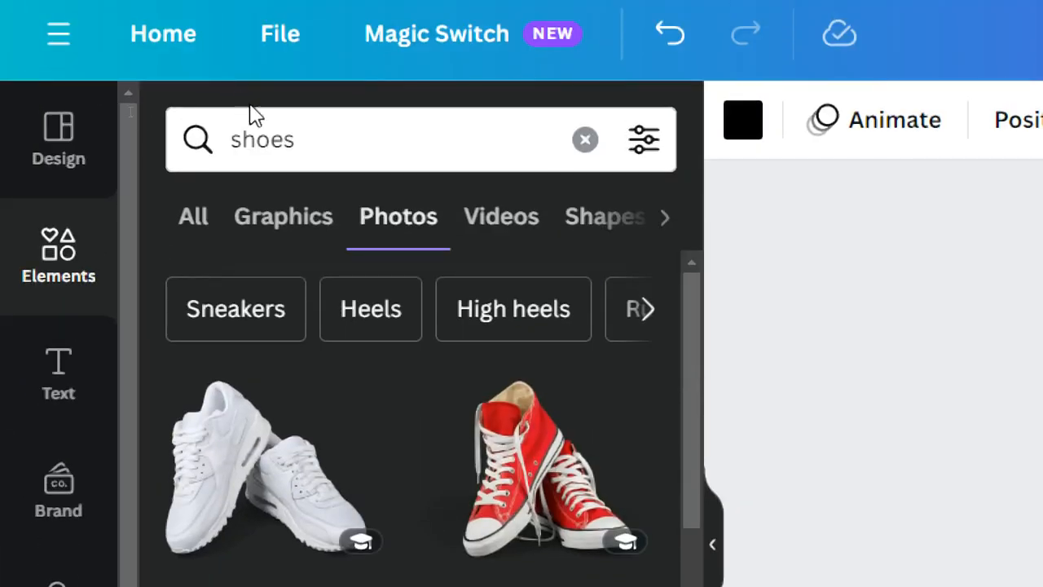
# Step: Search the photos for travel and fill the page's large upper-left frame with the map, straw hat and passport photo
pyautogui.click(254, 116)
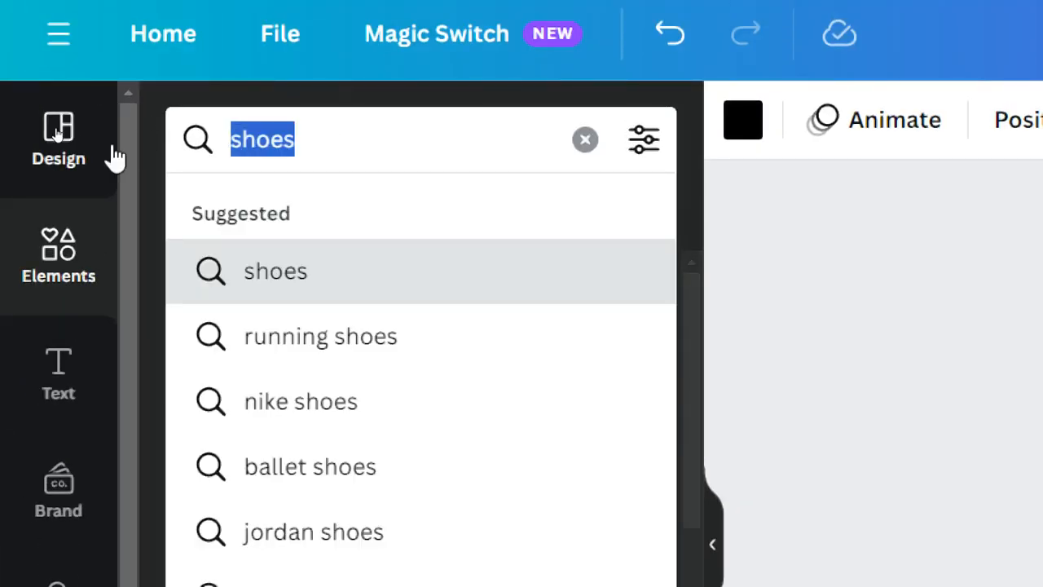
pyautogui.write('travel')
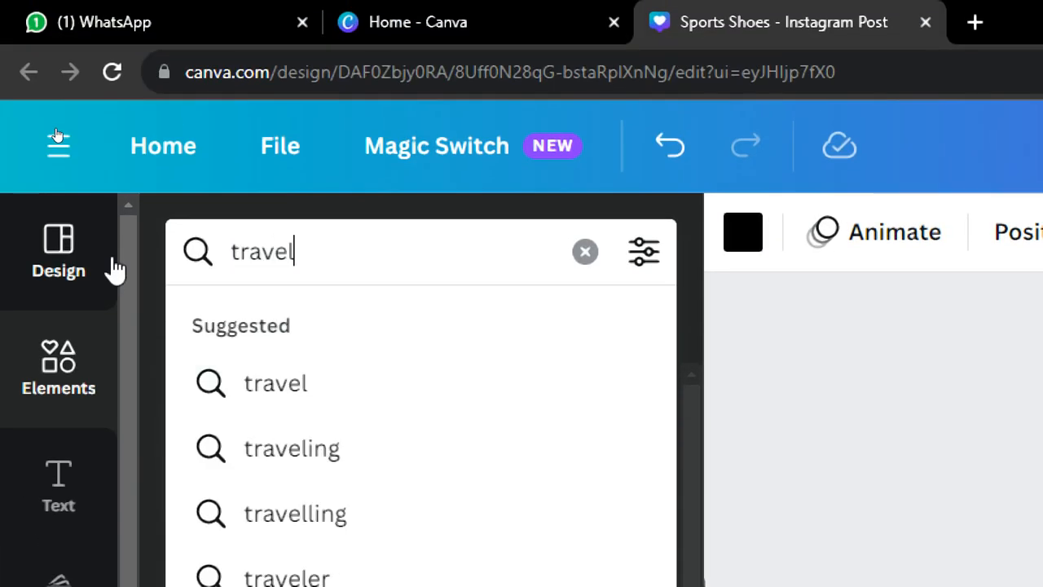
pyautogui.click(254, 387)
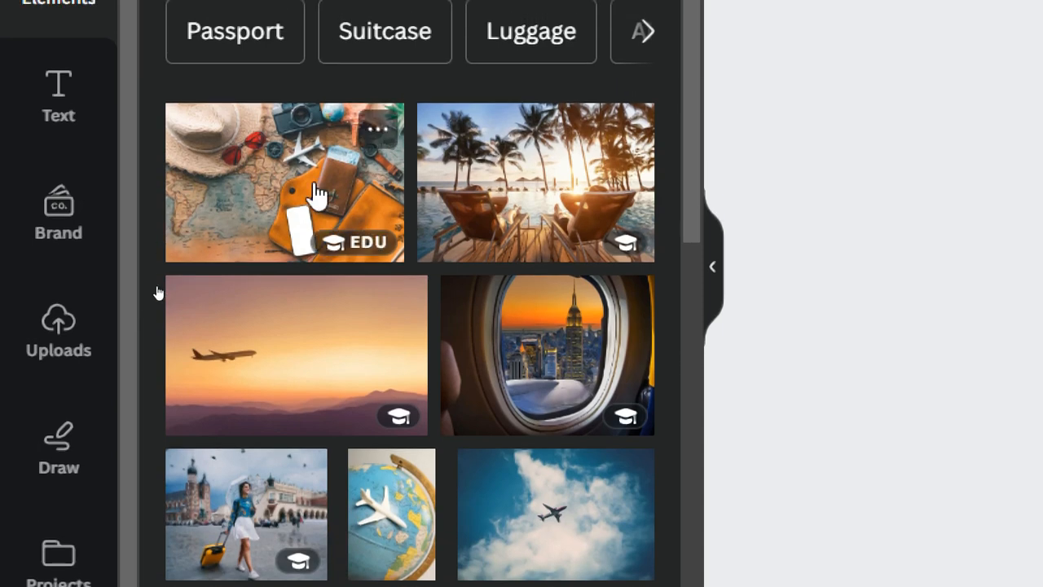
pyautogui.moveTo(317, 177); pyautogui.dragTo(1042, 87)
pyautogui.moveTo(848, 115); pyautogui.dragTo(821, 107)
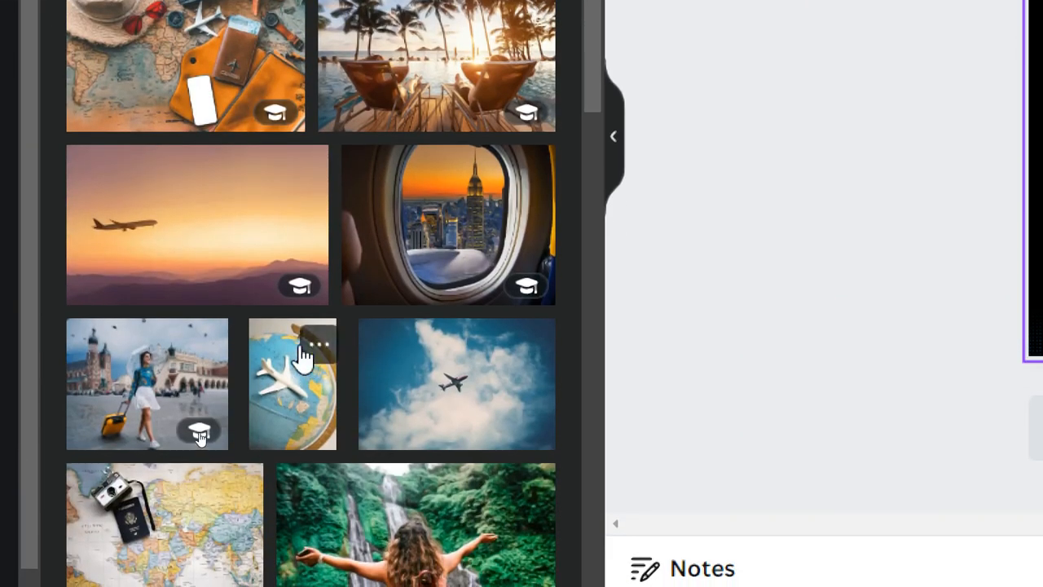
# Step: Fill the lower-left frame of the Dubai design with the photo of the backpacker sitting on a log
pyautogui.scroll(-4, 299, 515)
pyautogui.scroll(-2, 302, 356)
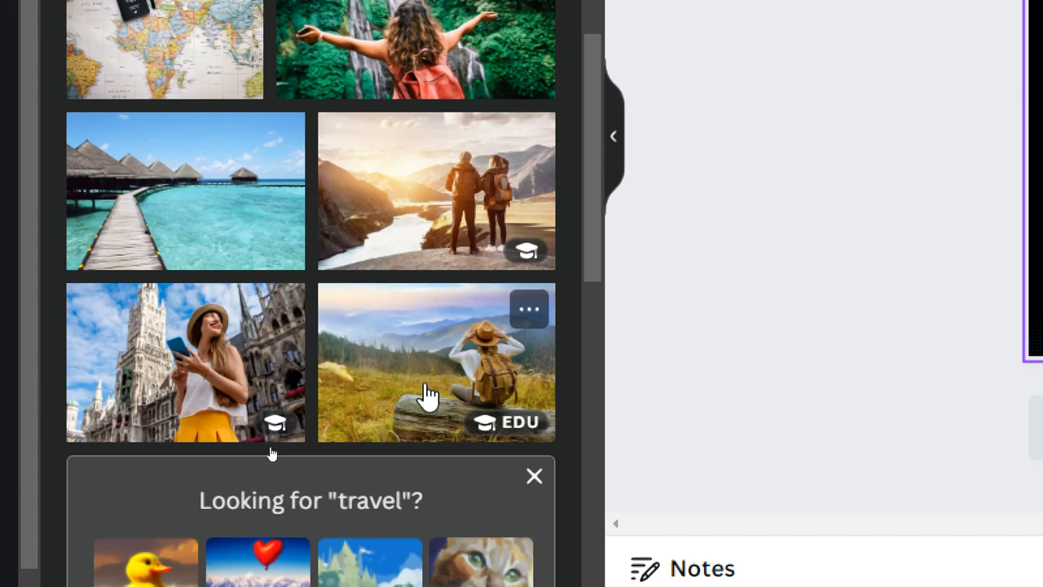
pyautogui.moveTo(423, 396); pyautogui.dragTo(737, 190)
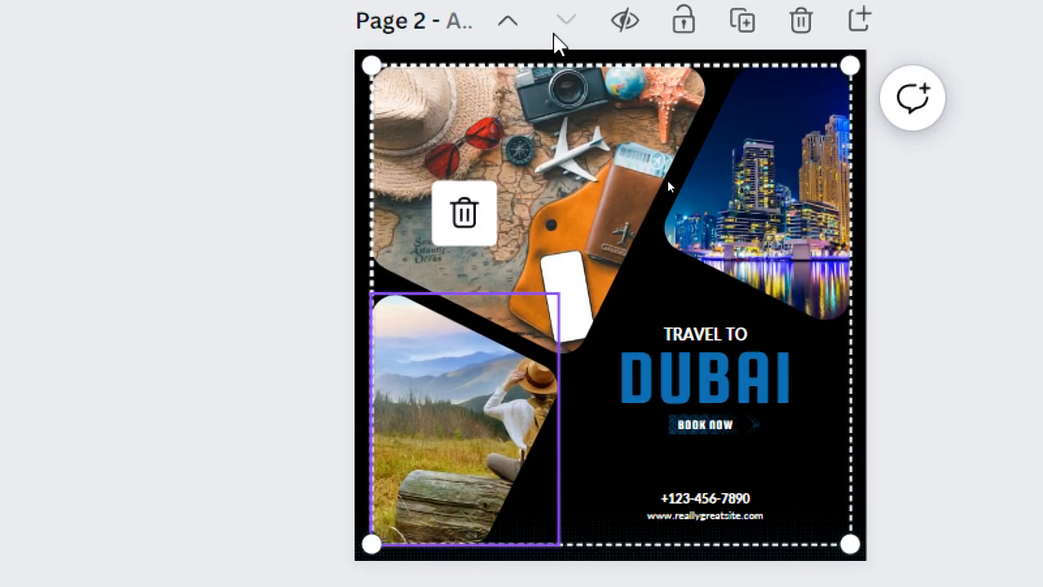
pyautogui.click(970, 147)
# Step: Shift the backpacker photo leftwards inside its lower-left frame to bring the whole person into the crop
pyautogui.click(444, 430)
pyautogui.doubleClick(443, 426)
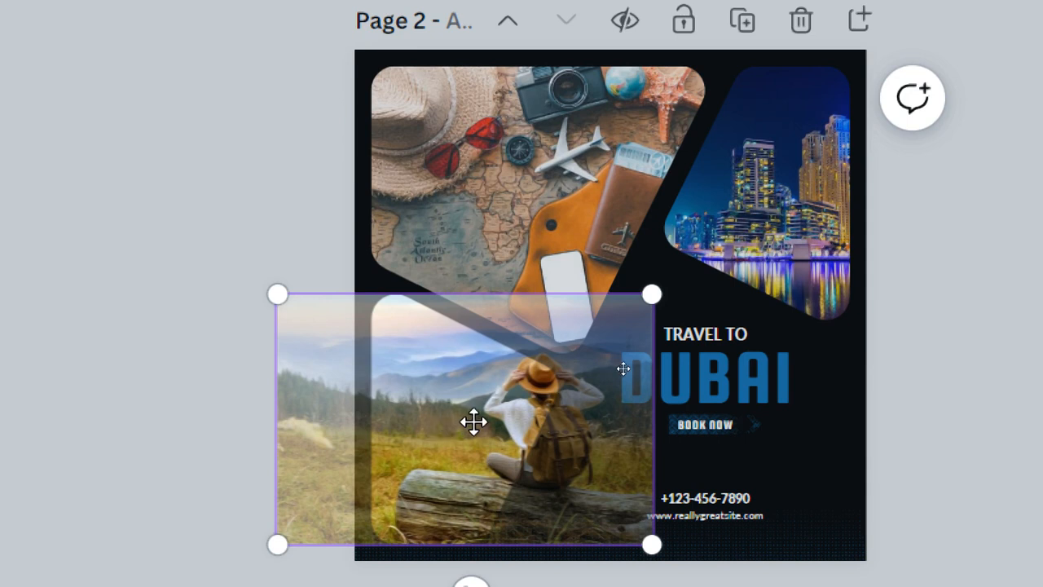
pyautogui.moveTo(475, 421); pyautogui.dragTo(399, 422)
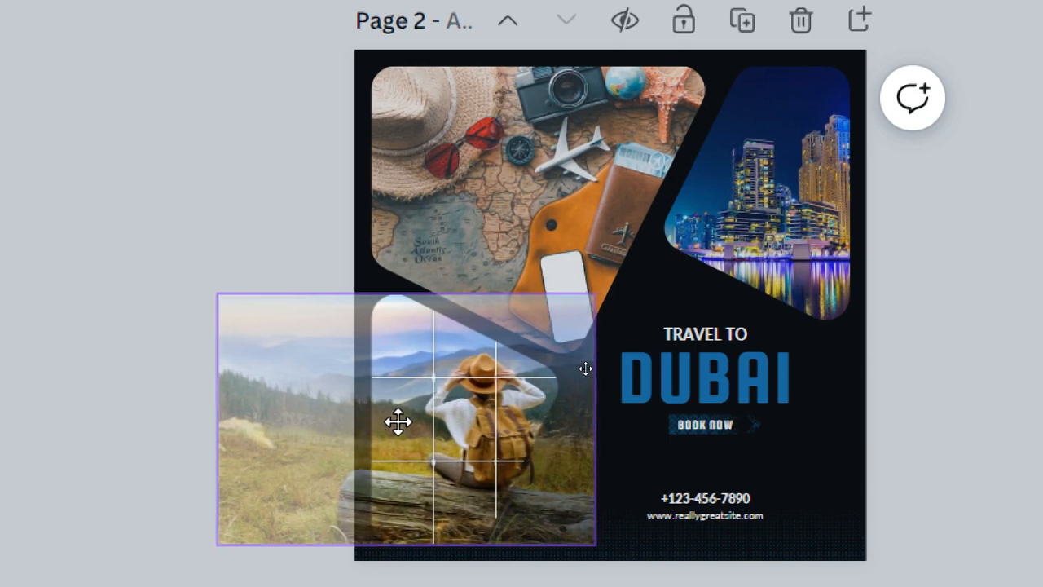
pyautogui.click(307, 242)
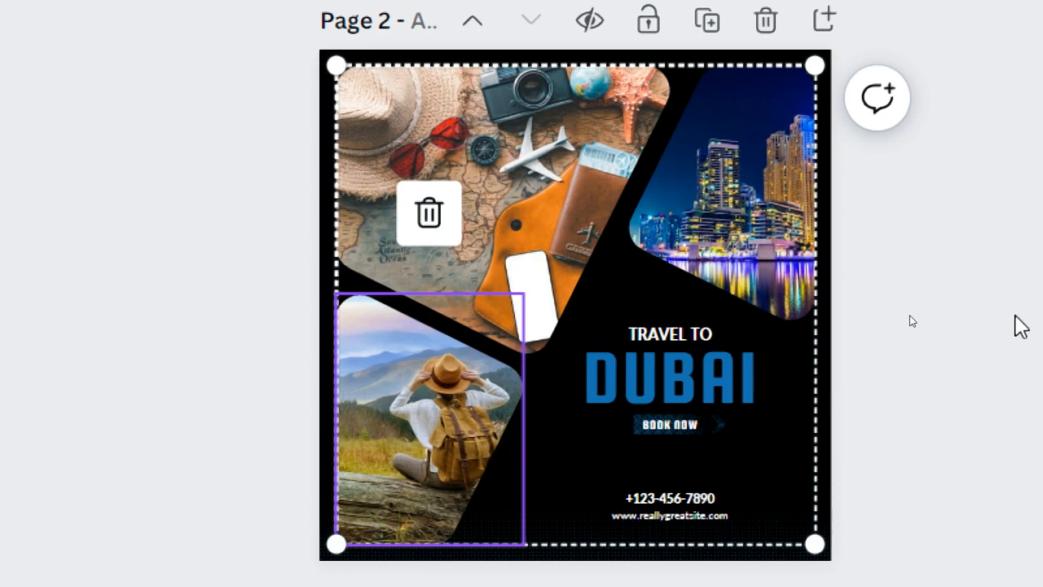
pyautogui.click(1020, 326)
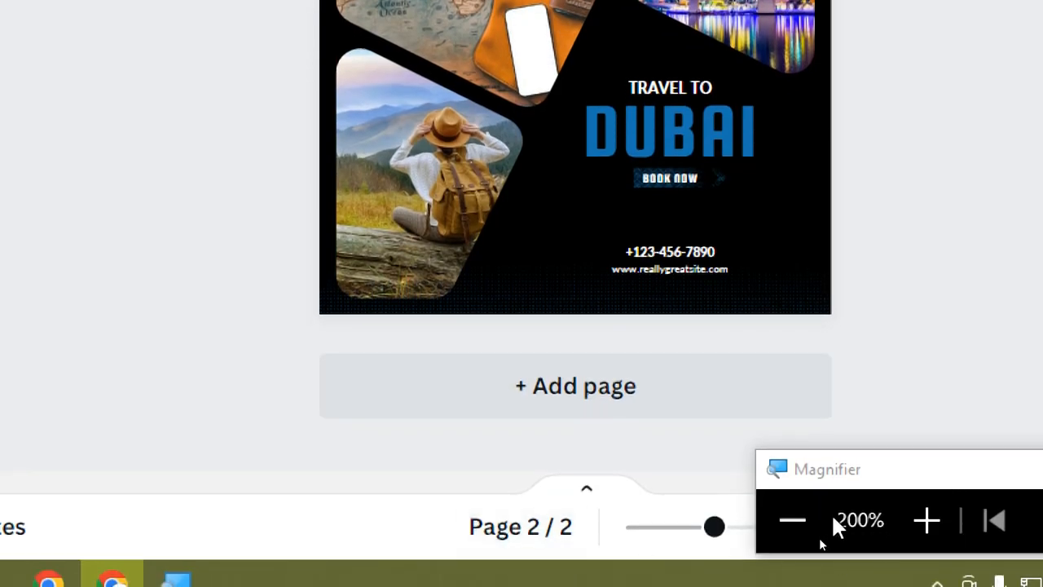
# Step: Open Unsplash, Pixabay and Pexels from the Free Photos bookmarks, each in its own new browser tab
pyautogui.click(792, 520)
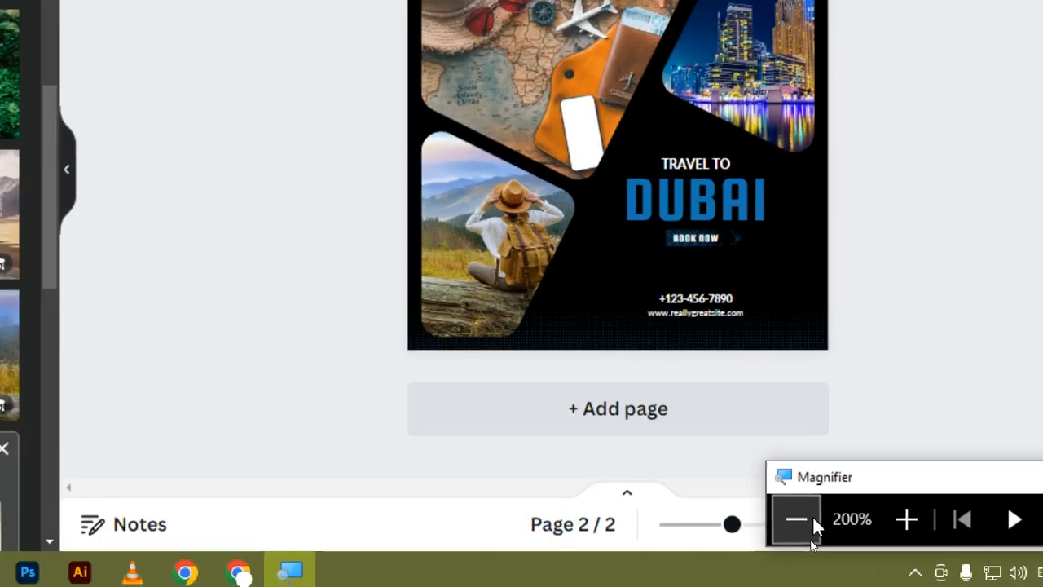
pyautogui.click(487, 10)
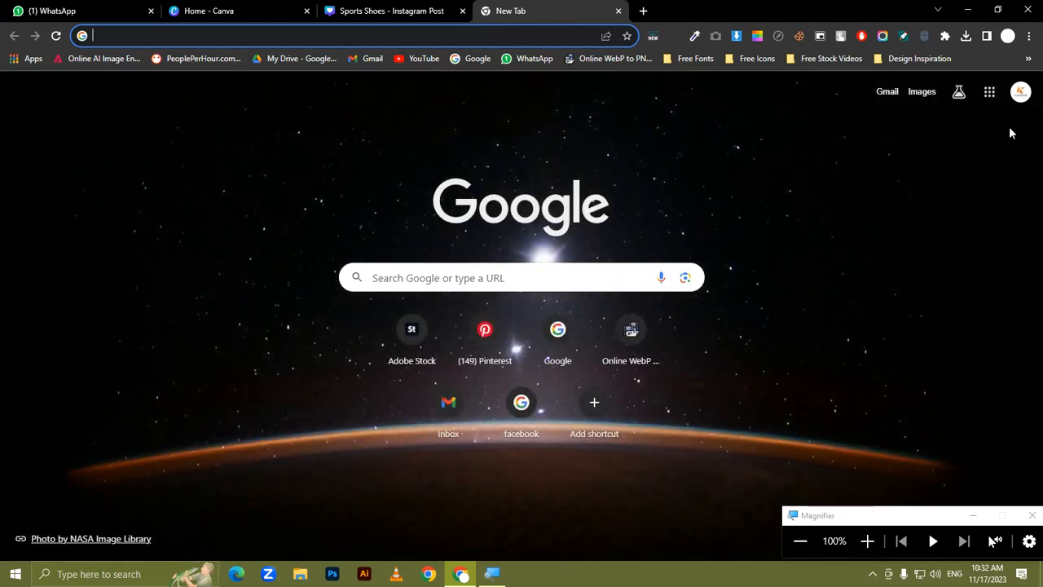
pyautogui.click(1028, 60)
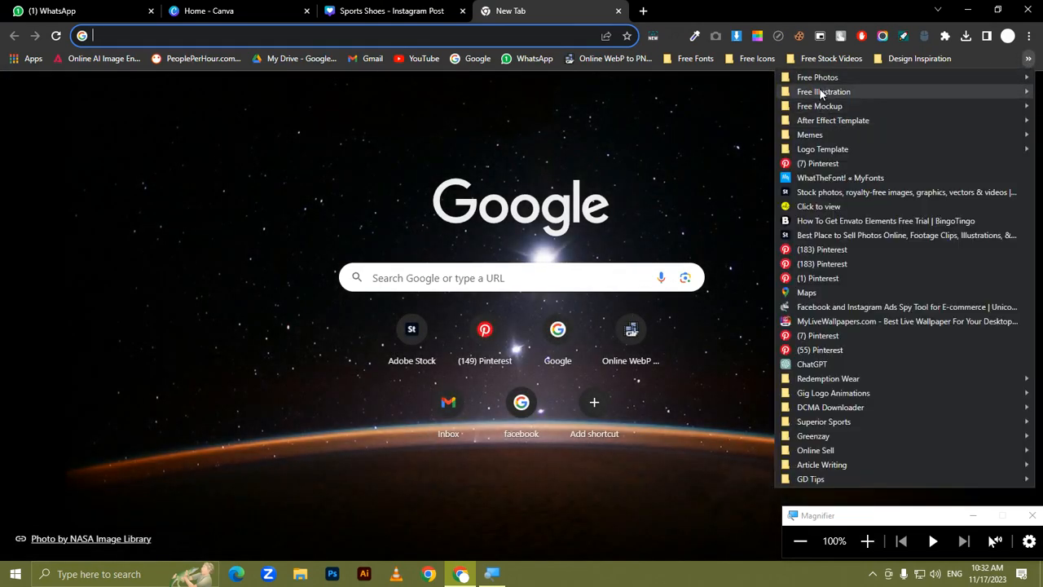
pyautogui.moveTo(822, 79)
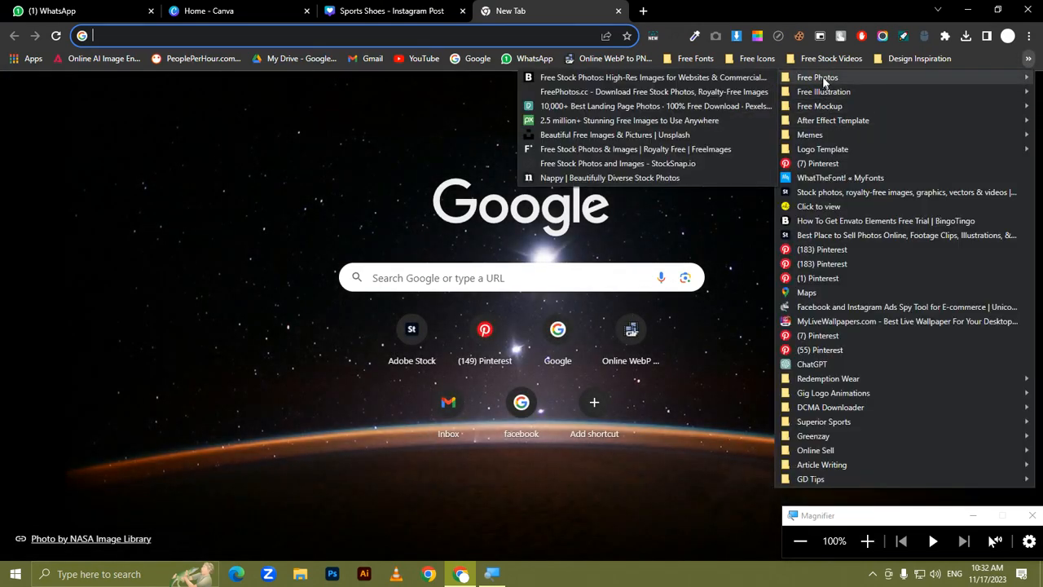
pyautogui.middleClick(562, 122)
pyautogui.middleClick(562, 121)
pyautogui.middleClick(566, 104)
pyautogui.click(776, 354)
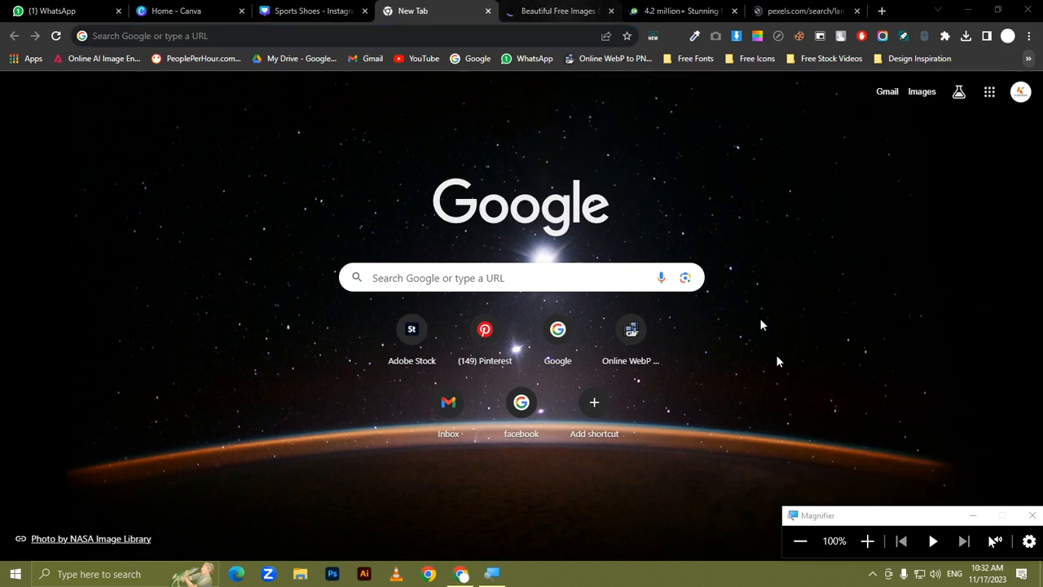
# Step: View the Unsplash and Pixabay home pages as sources of free stock images
pyautogui.click(867, 541)
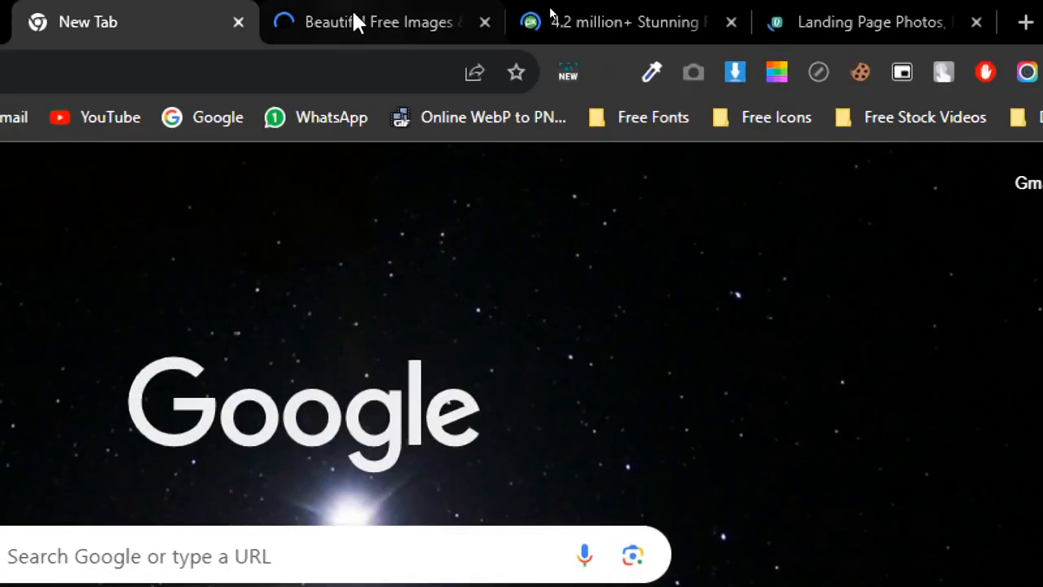
pyautogui.click(551, 15)
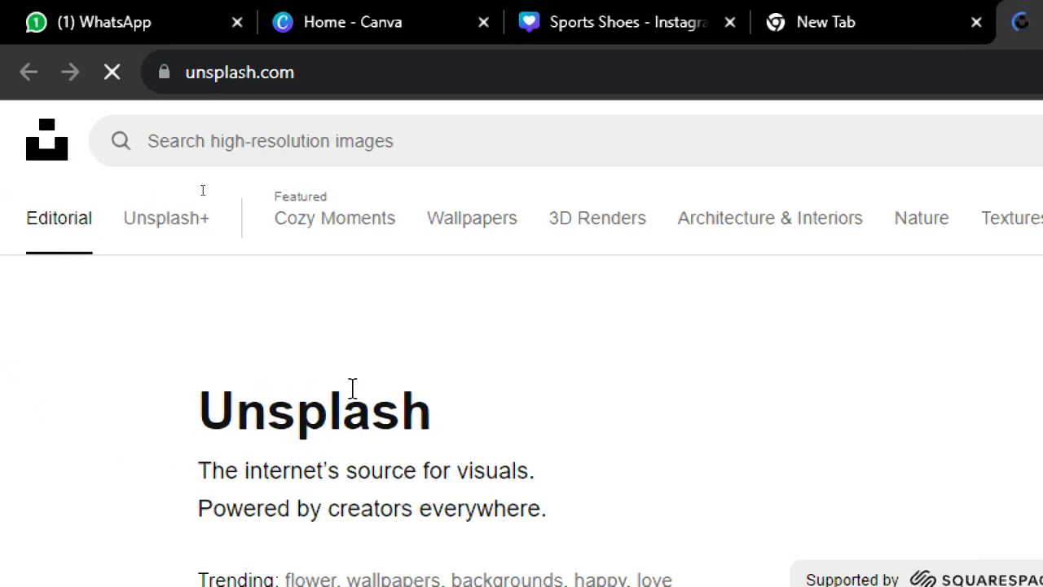
pyautogui.doubleClick(429, 418)
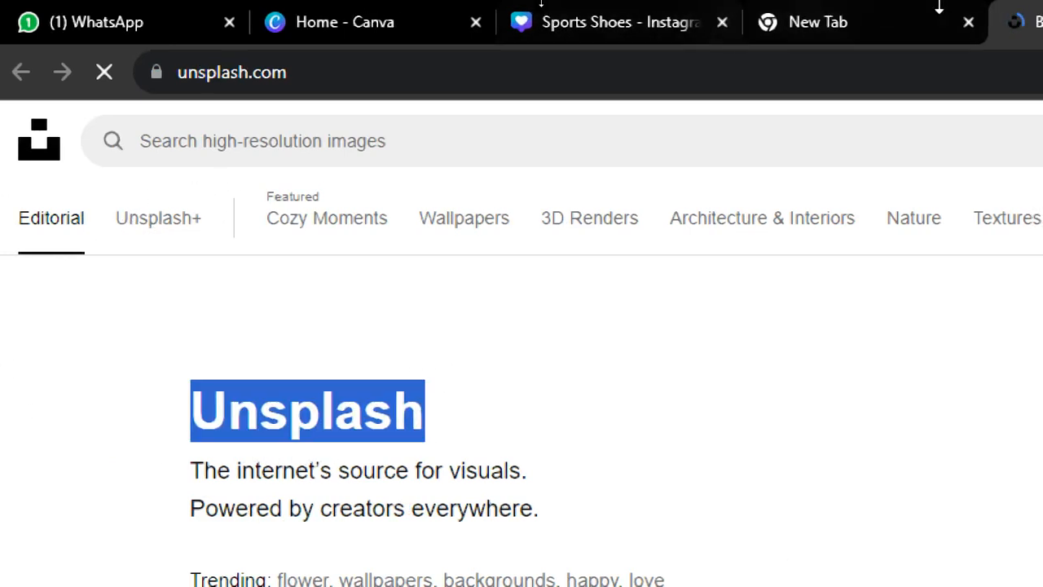
pyautogui.click(1014, 22)
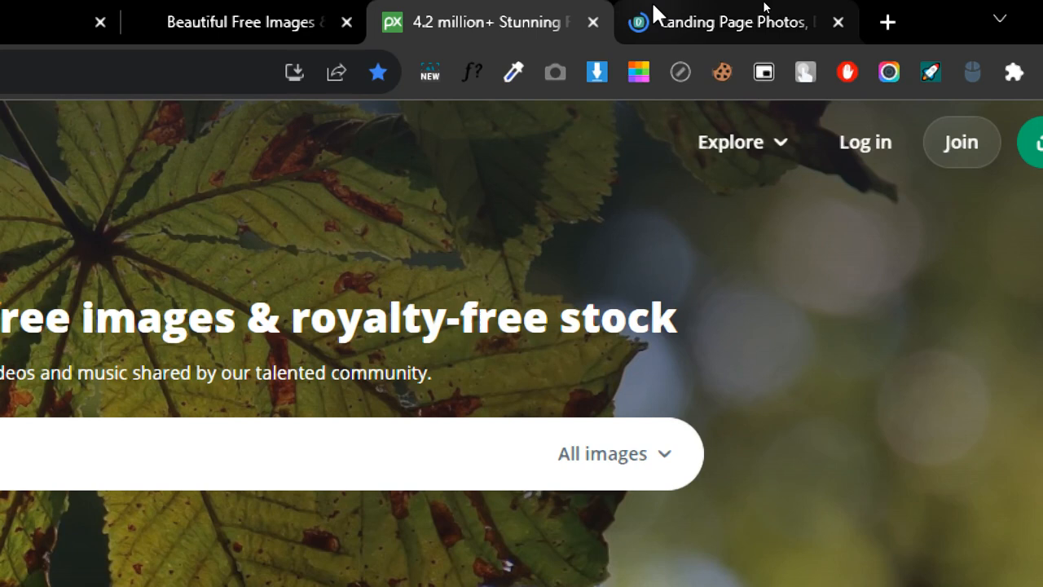
# Step: View the Pexels page and close the Pexels, Pixabay and Unsplash browser tabs
pyautogui.click(650, 24)
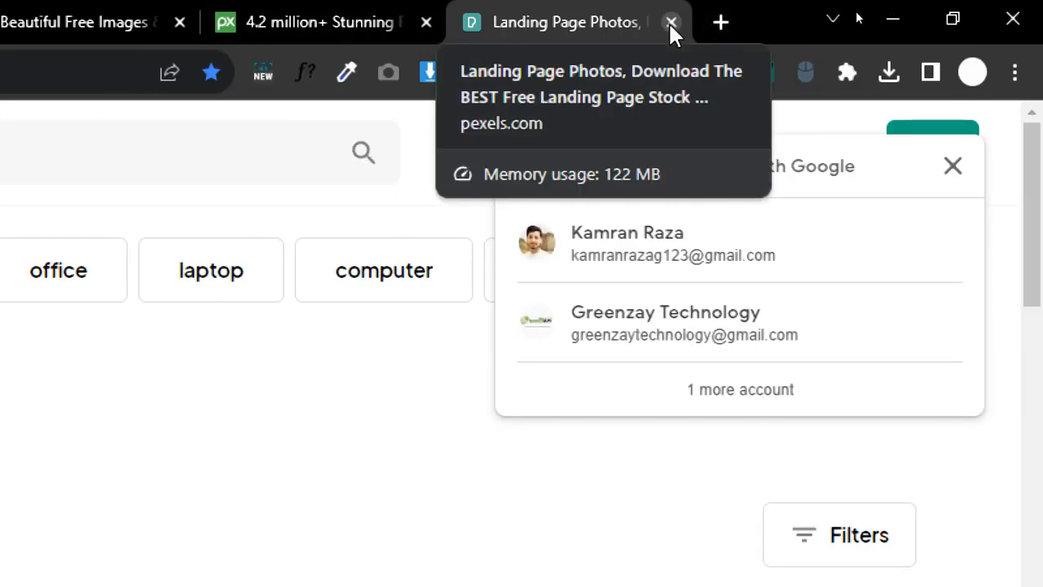
pyautogui.click(669, 22)
pyautogui.click(670, 22)
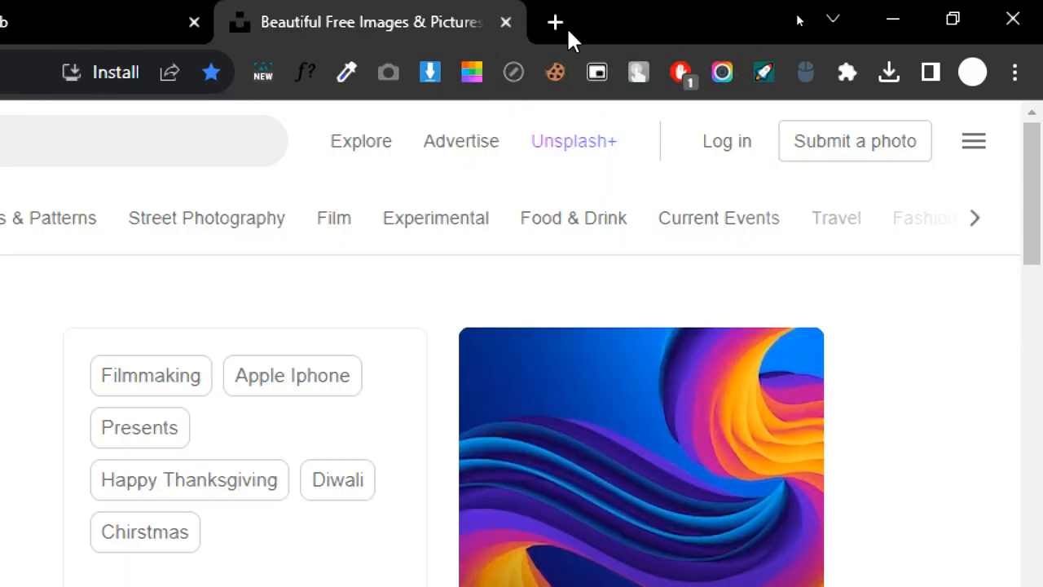
pyautogui.click(506, 22)
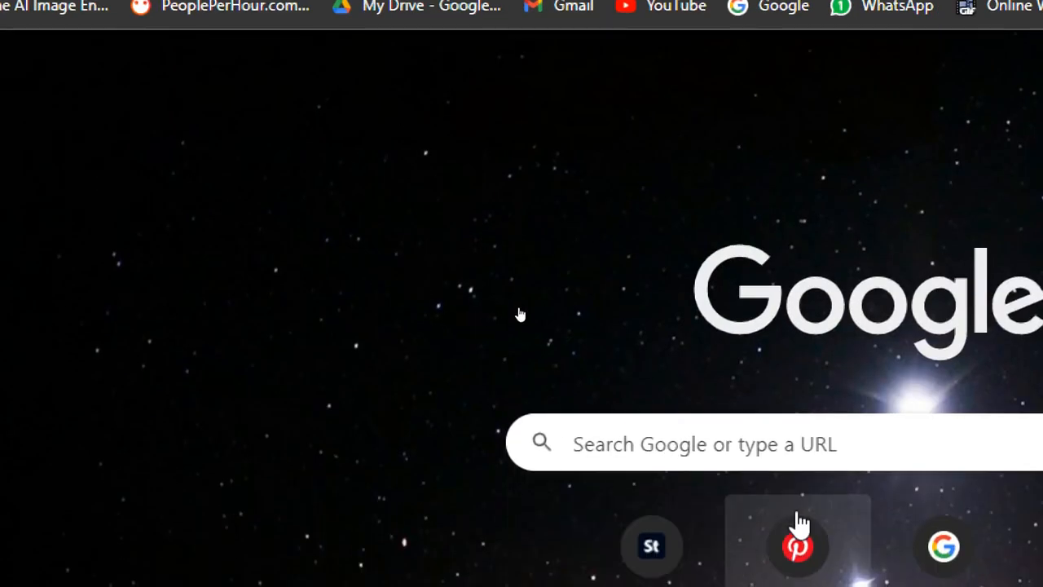
# Step: Search Google for "shoes" and show the image results
pyautogui.click(878, 446)
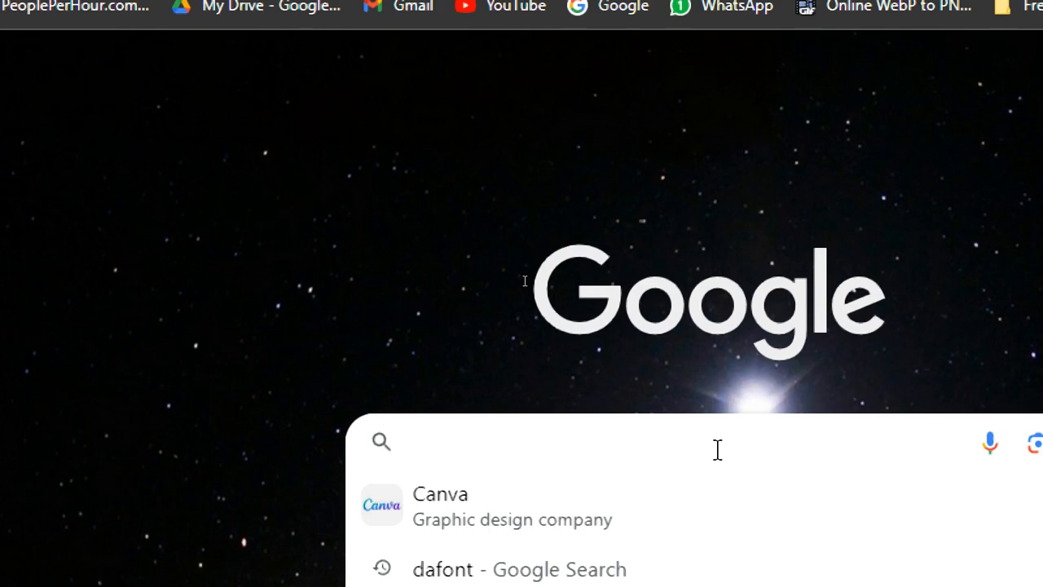
pyautogui.write('shoes')
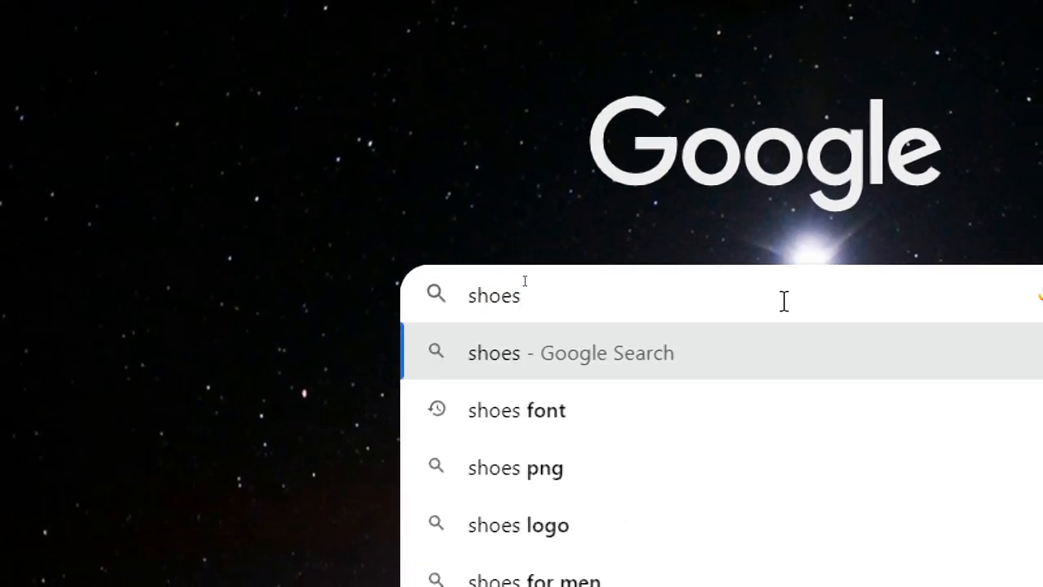
pyautogui.press('Return')
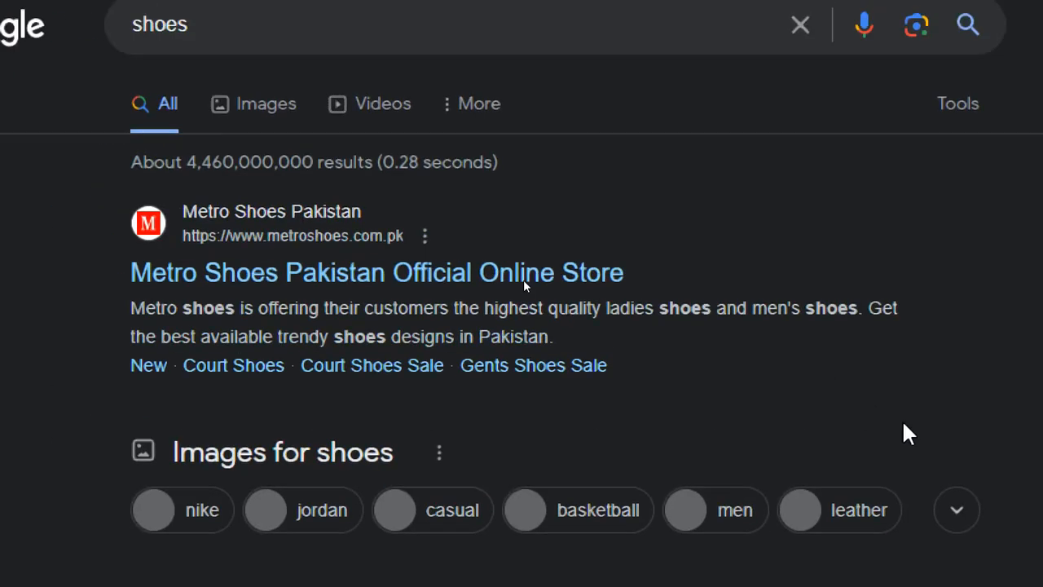
pyautogui.click(410, 195)
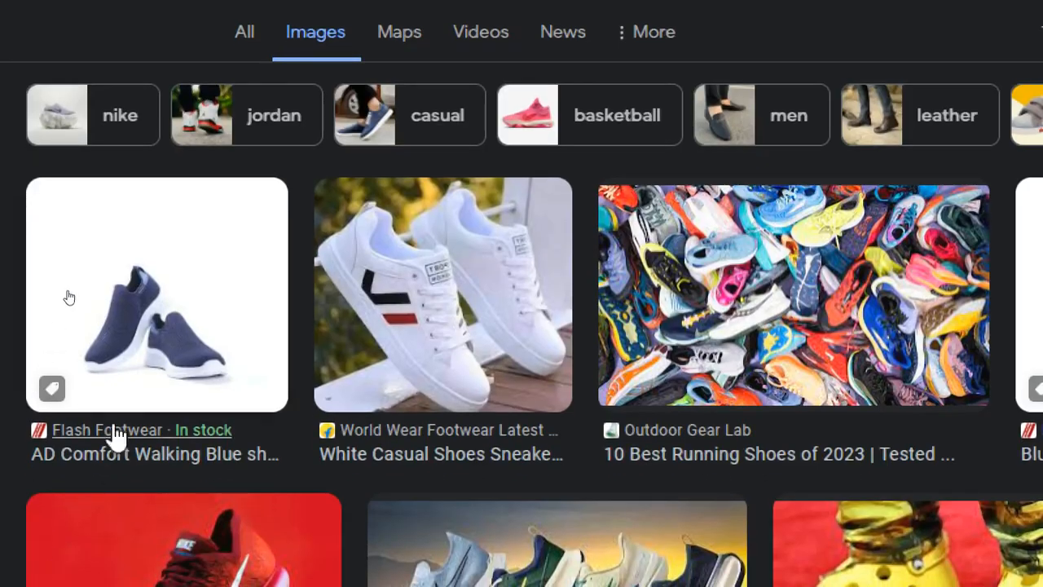
# Step: Open the picture of the blue slip-on walking shoes in the image results and copy it
pyautogui.click(162, 497)
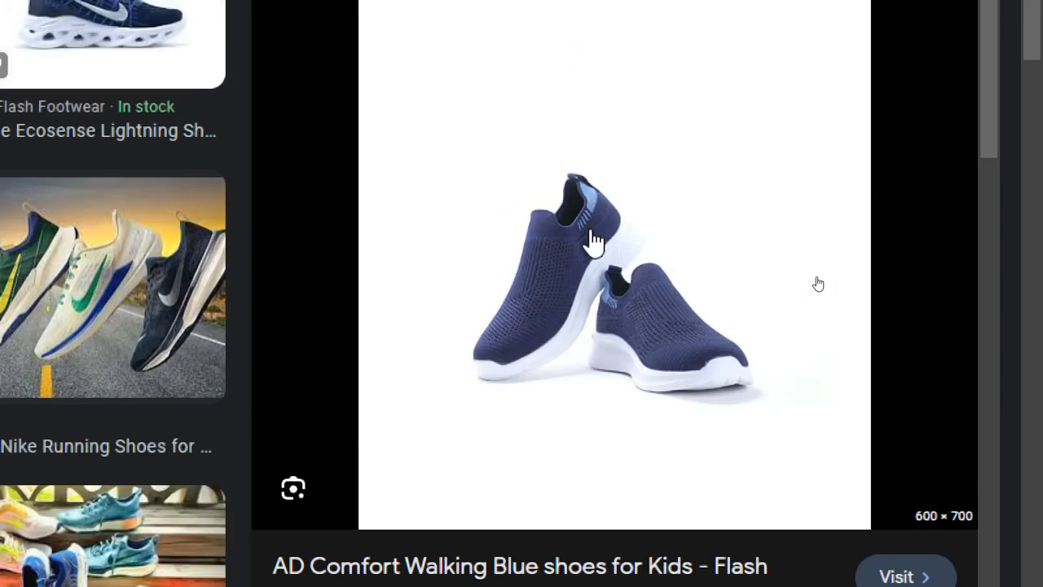
pyautogui.rightClick(595, 199)
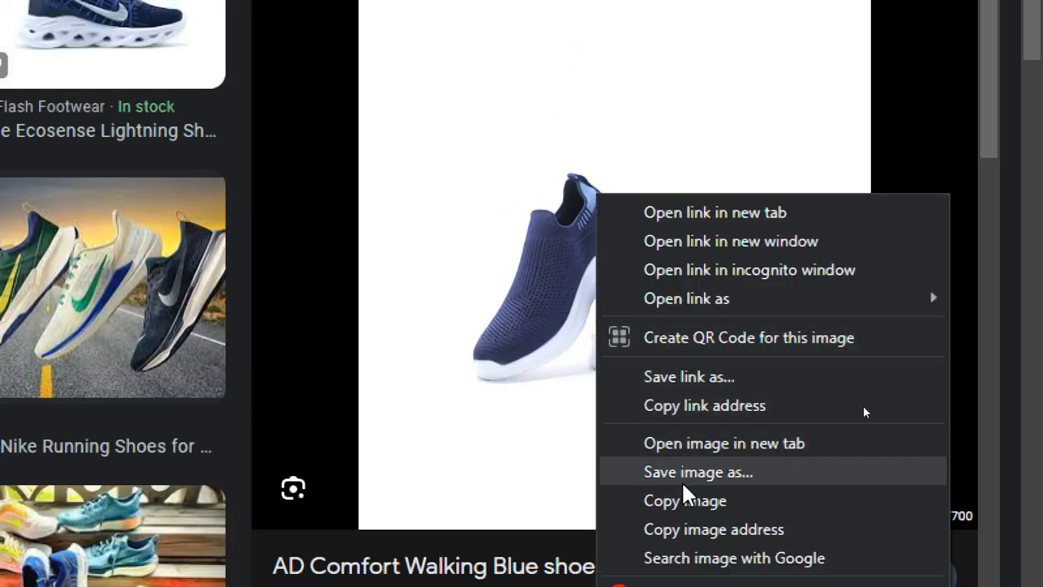
pyautogui.click(694, 501)
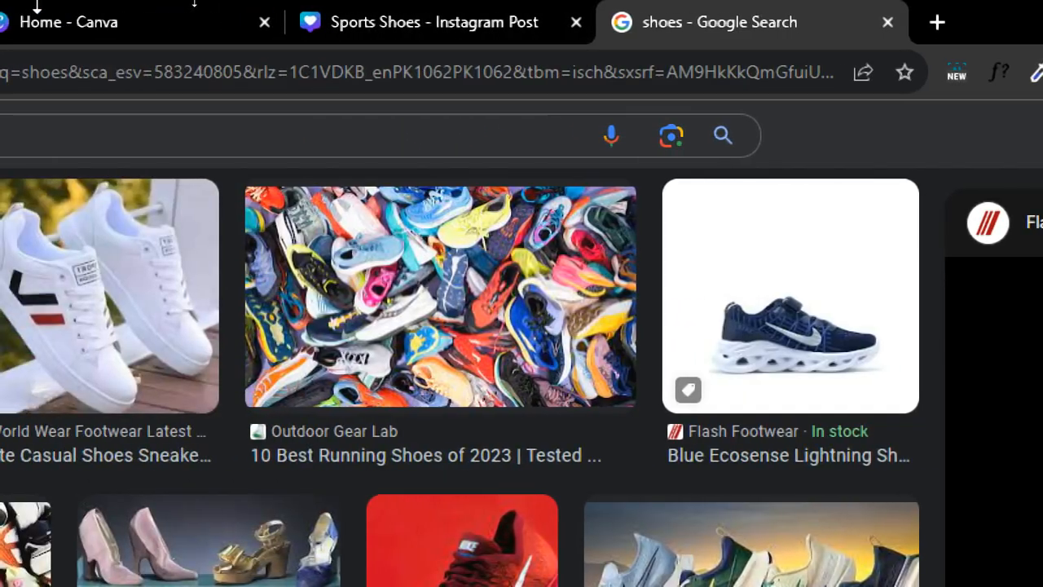
# Step: Paste the copied shoe picture onto the Dubai page of the Sports Shoes design and place it over the lower middle of the page
pyautogui.click(489, 25)
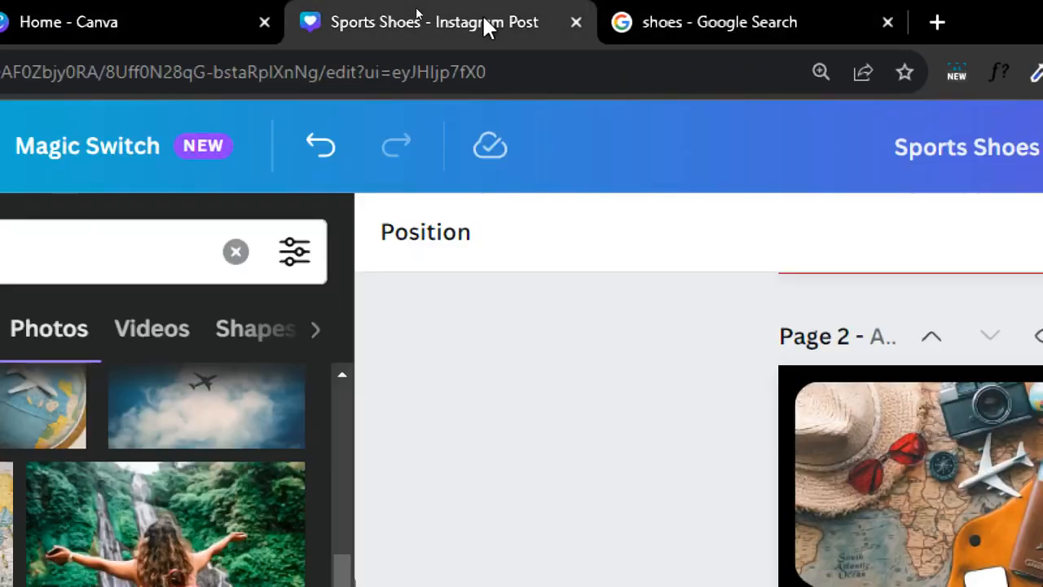
pyautogui.scroll(-1, 656, 570)
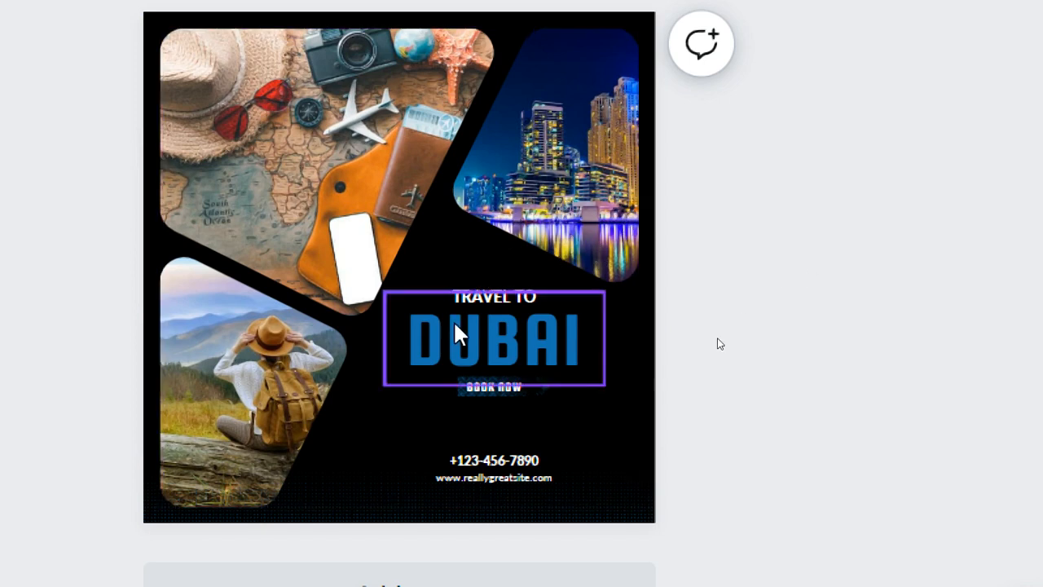
pyautogui.hotkey('ctrl', 'v')
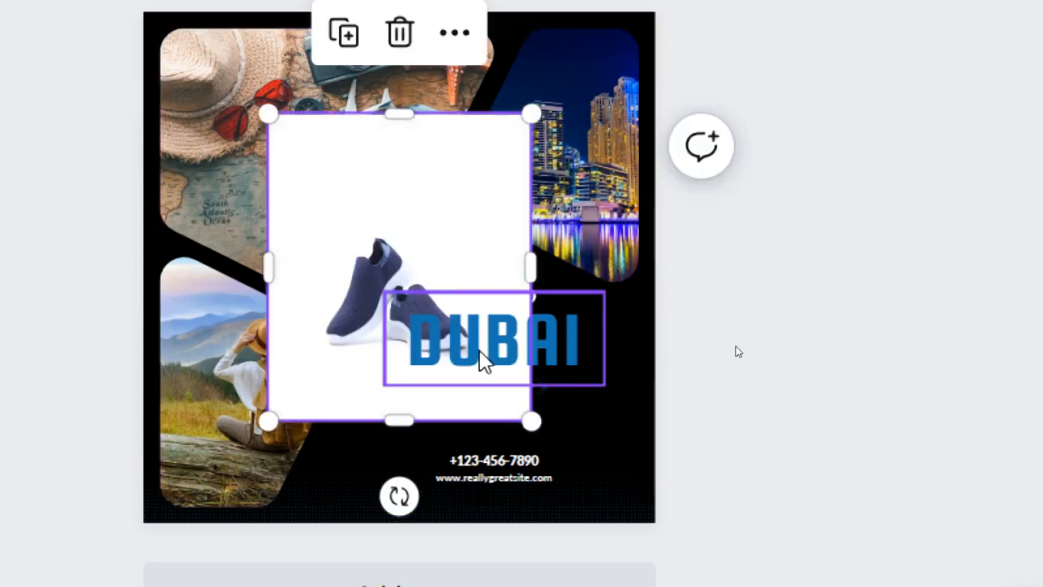
pyautogui.moveTo(377, 244); pyautogui.dragTo(559, 135)
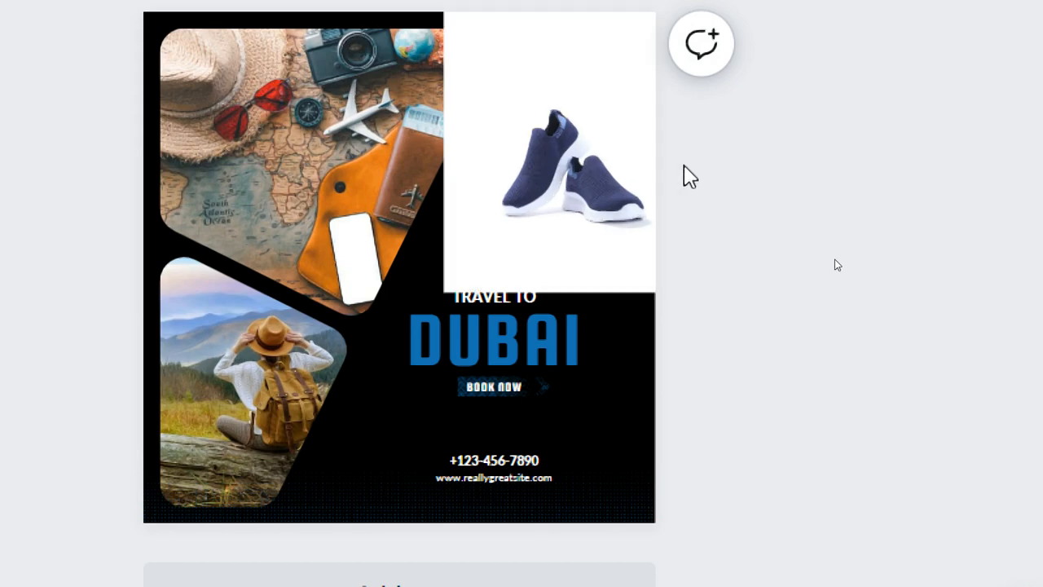
pyautogui.moveTo(566, 167); pyautogui.dragTo(380, 349)
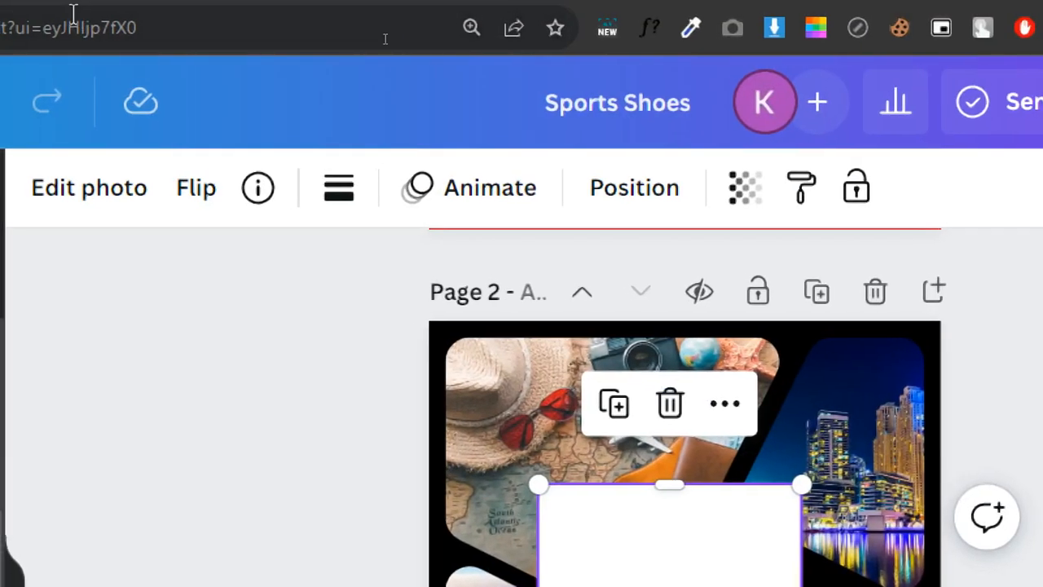
# Step: Remove the shoe picture's white background with BG Remover and enlarge the cut-out shoes across the lower-right part of the Dubai page
pyautogui.click(82, 186)
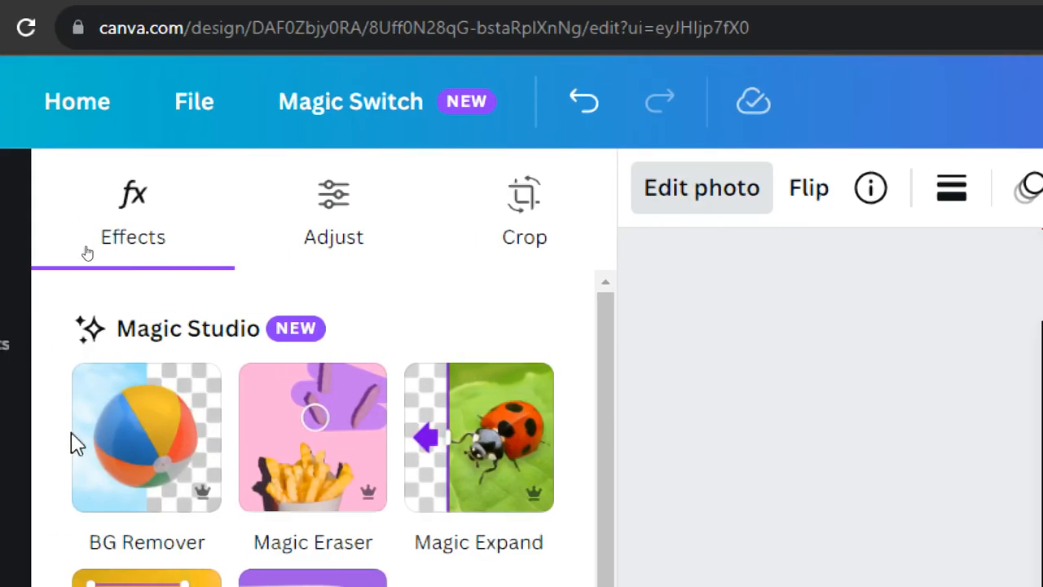
pyautogui.click(82, 477)
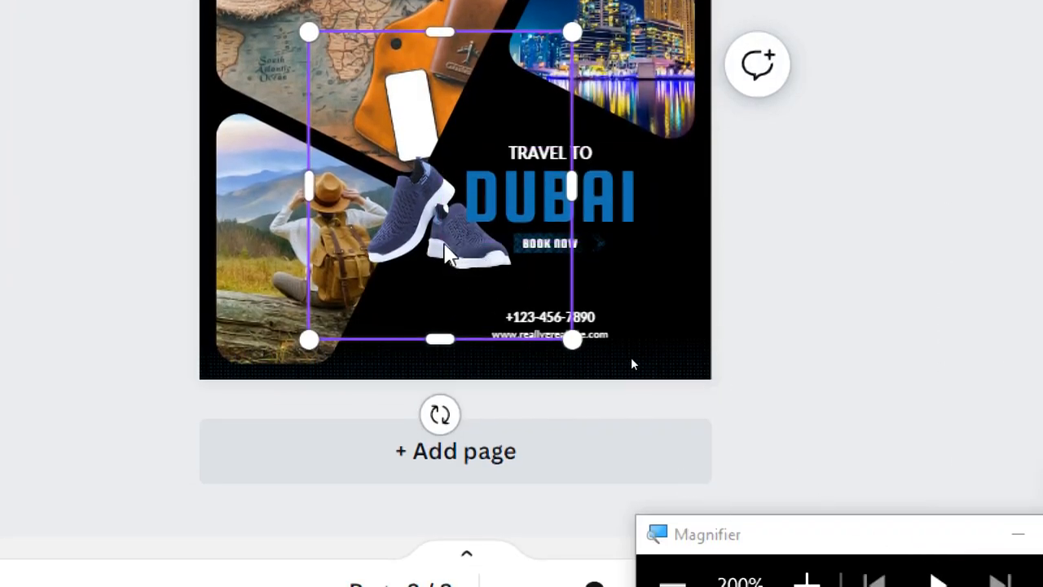
pyautogui.moveTo(389, 215); pyautogui.dragTo(386, 247)
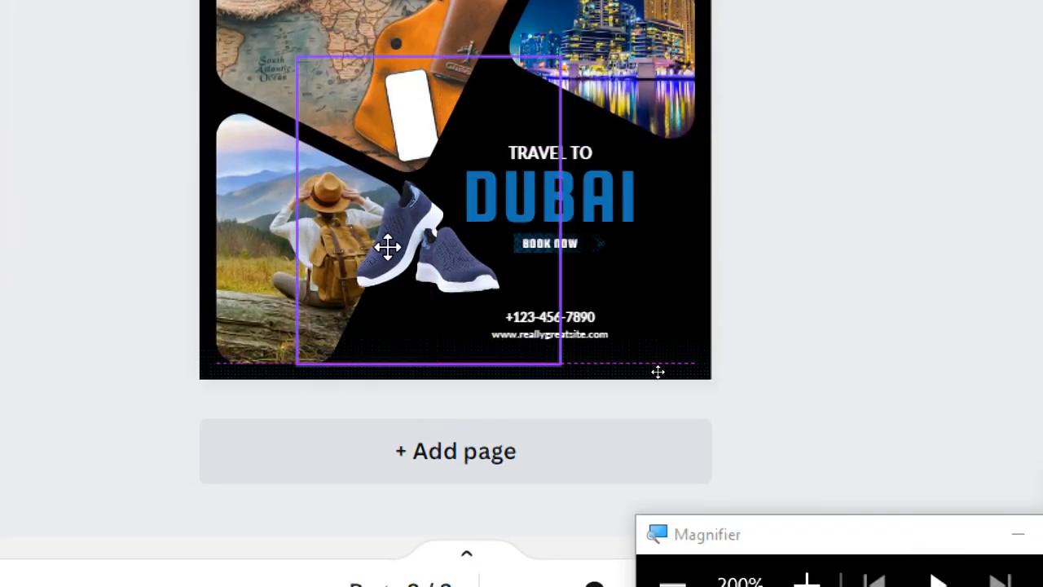
pyautogui.moveTo(568, 371); pyautogui.dragTo(787, 540)
pyautogui.moveTo(399, 255); pyautogui.dragTo(495, 233)
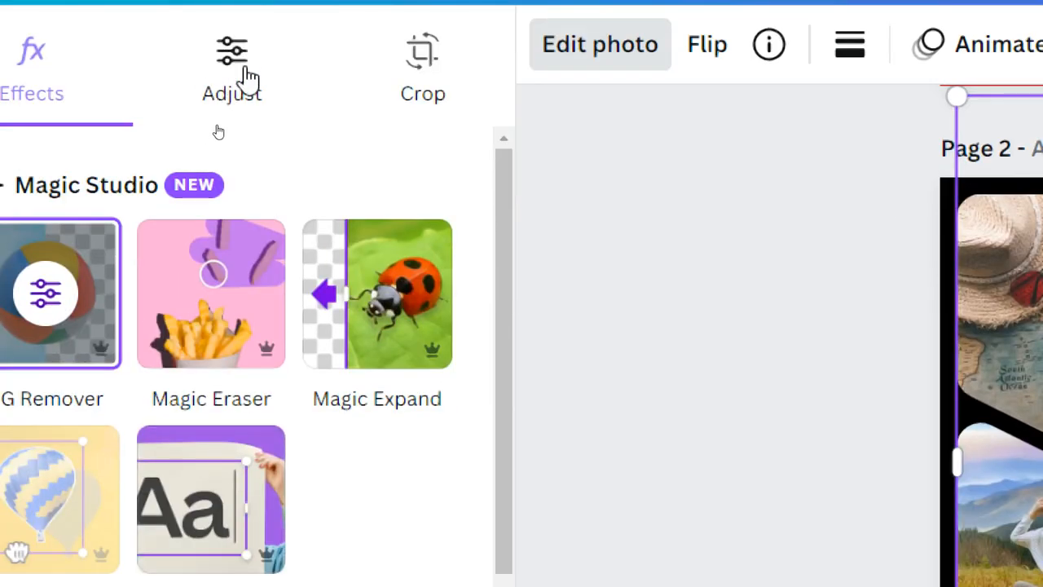
# Step: Adjust the shoe photo's light: brightness -13, contrast 28, highlights -19 and shadows 19
pyautogui.click(43, 171)
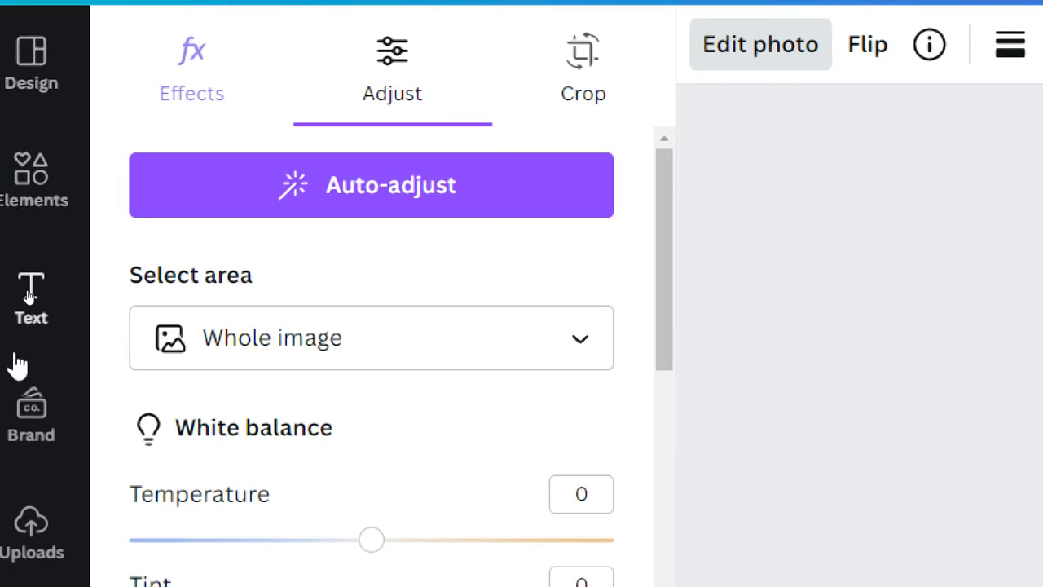
pyautogui.scroll(-2, 388, 323)
pyautogui.scroll(-3, 390, 329)
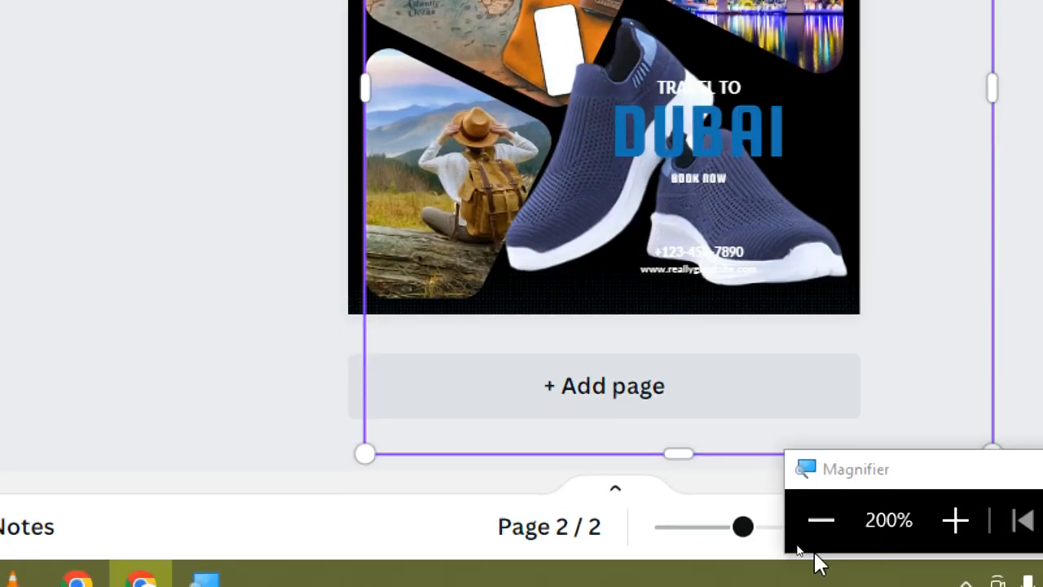
pyautogui.click(820, 520)
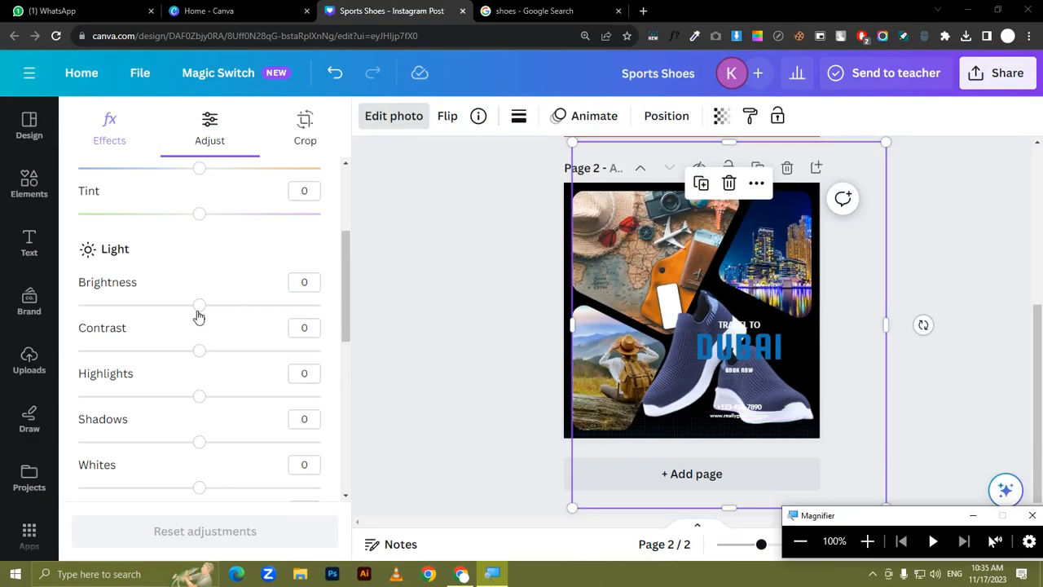
pyautogui.moveTo(198, 314); pyautogui.dragTo(186, 314)
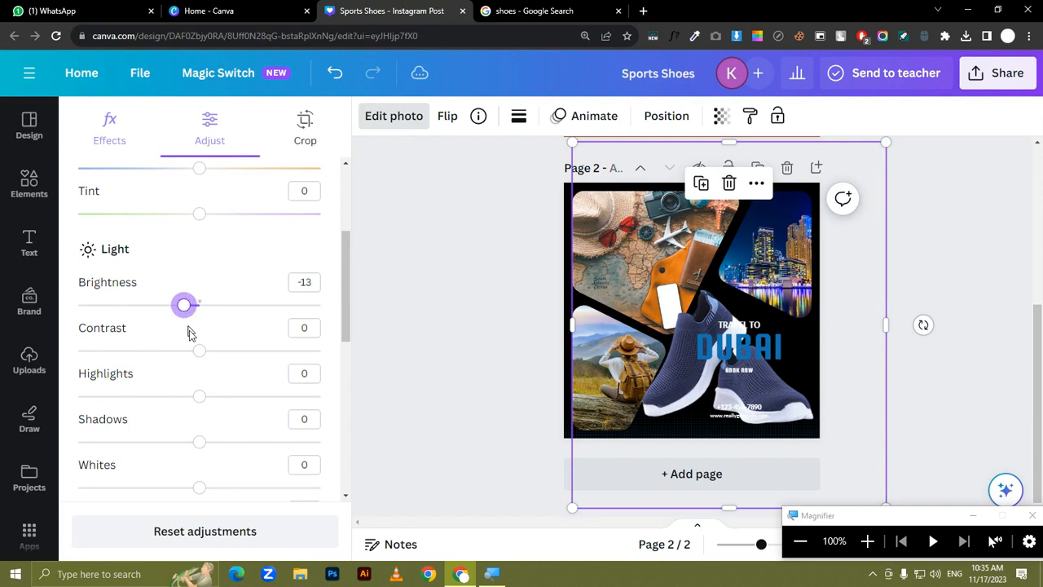
pyautogui.moveTo(202, 355); pyautogui.dragTo(234, 356)
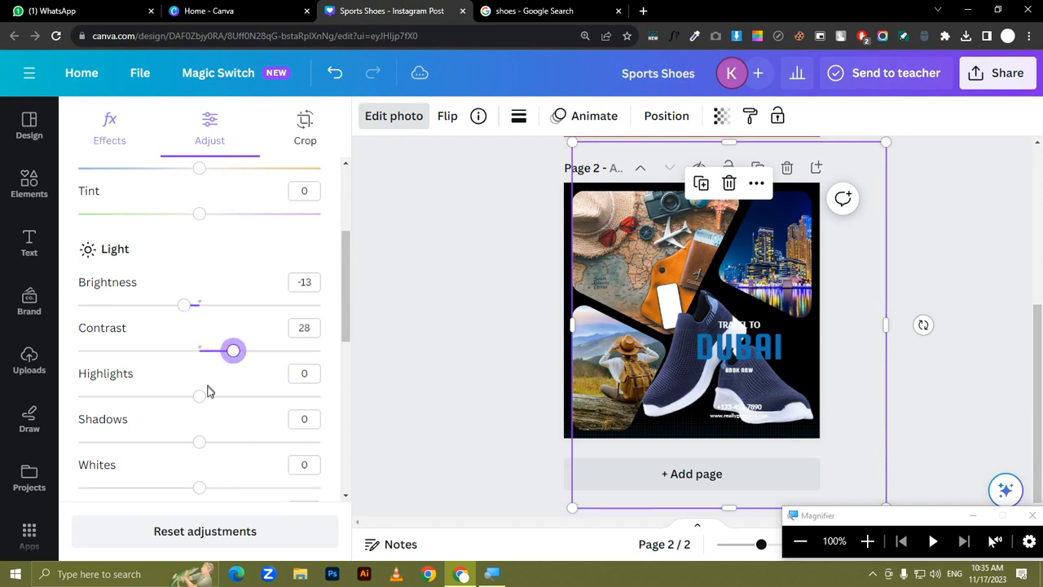
pyautogui.moveTo(200, 401)
pyautogui.mouseDown()
pyautogui.moveTo(231, 397)
pyautogui.moveTo(160, 398)
pyautogui.moveTo(228, 401)
pyautogui.moveTo(189, 407)
pyautogui.mouseUp()
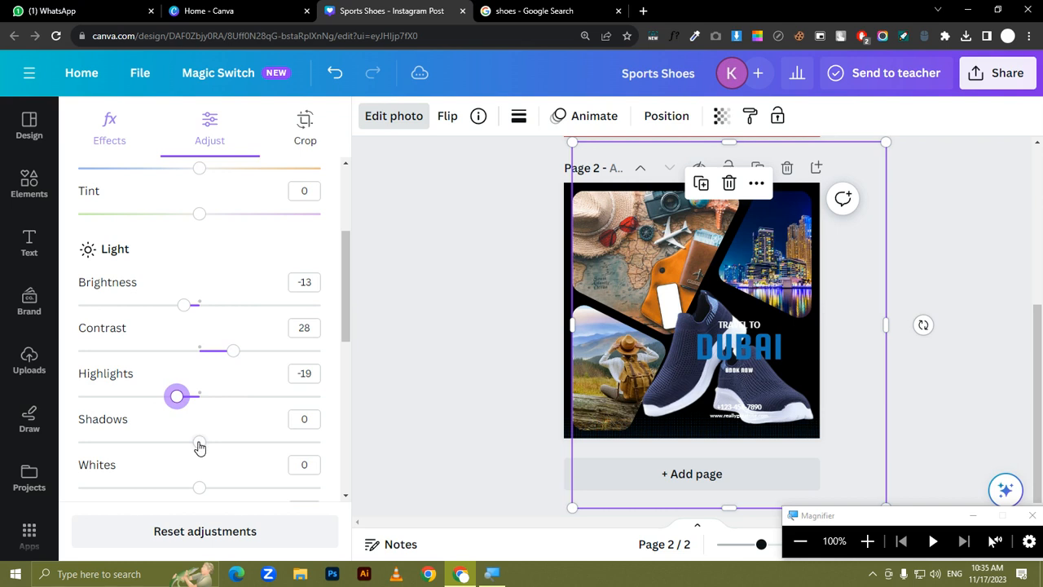
pyautogui.moveTo(200, 447); pyautogui.dragTo(222, 442)
# Step: Set the shoe photo's whites to -21 and blacks to 22, checking the result magnified
pyautogui.scroll(-3, 201, 477)
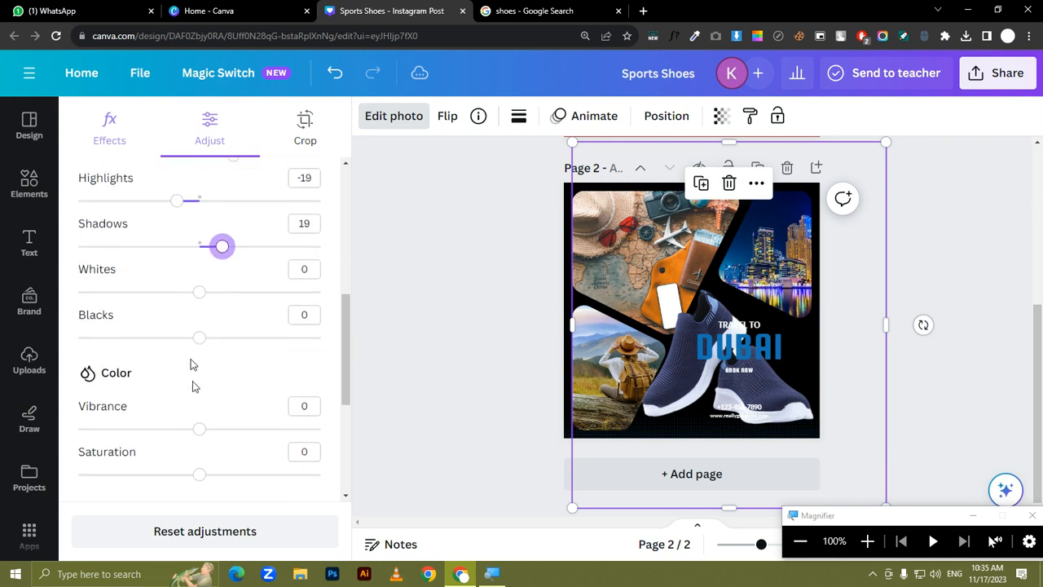
pyautogui.moveTo(200, 294)
pyautogui.mouseDown()
pyautogui.moveTo(231, 291)
pyautogui.moveTo(172, 294)
pyautogui.moveTo(197, 291)
pyautogui.mouseUp()
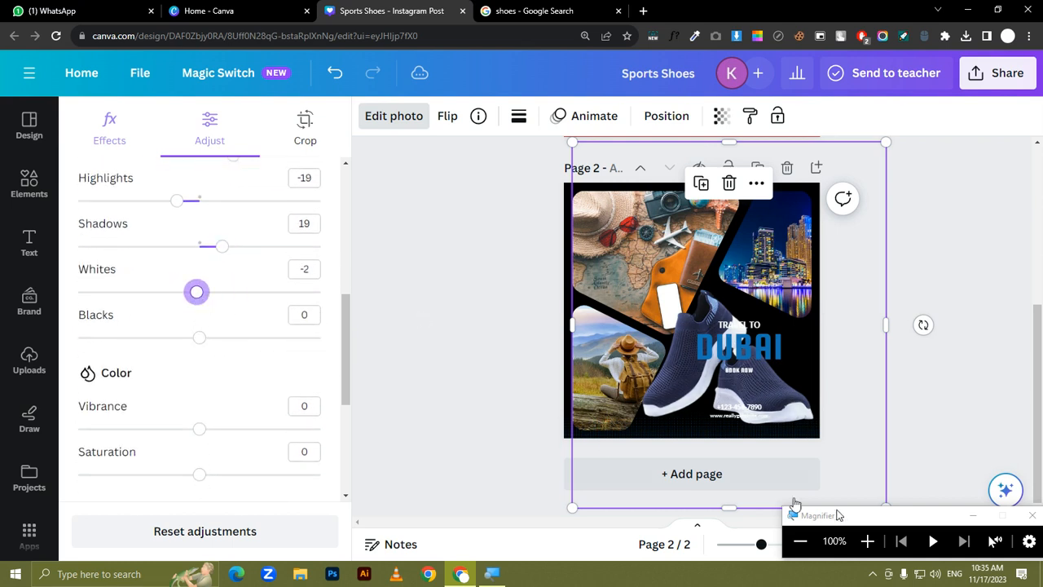
pyautogui.click(867, 540)
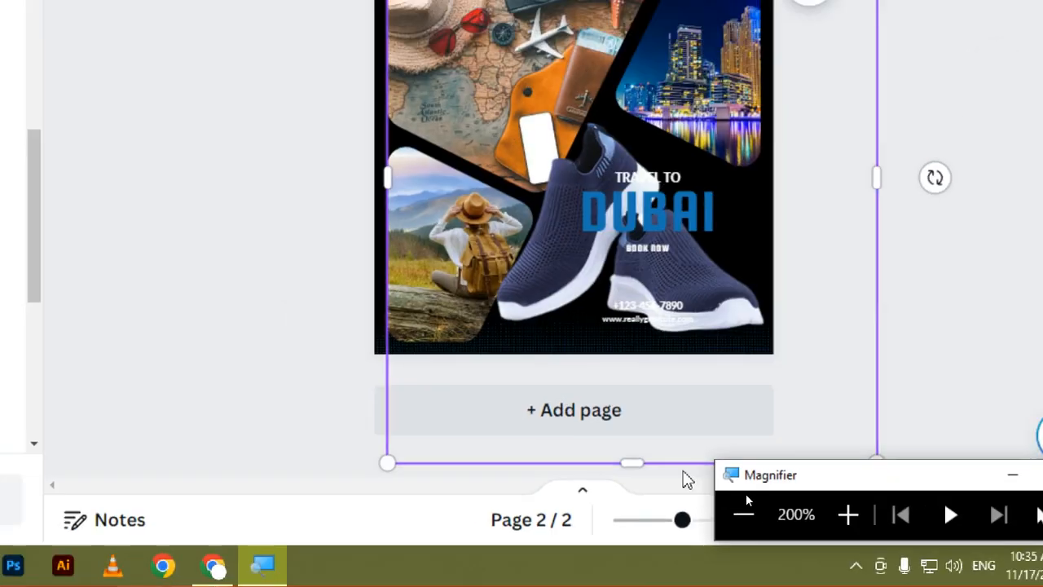
pyautogui.click(743, 513)
pyautogui.moveTo(202, 298); pyautogui.dragTo(174, 298)
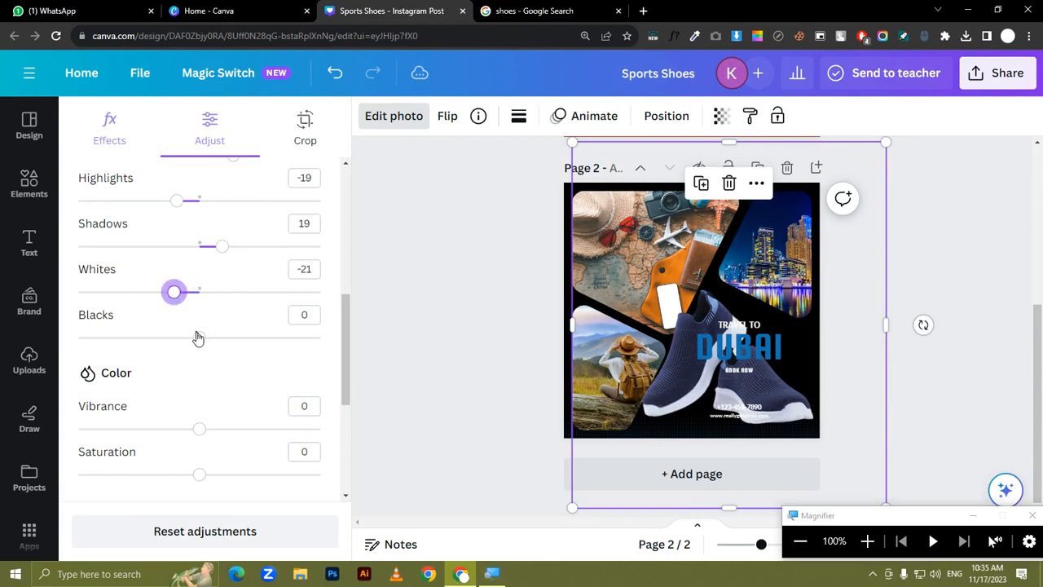
pyautogui.moveTo(197, 337); pyautogui.dragTo(227, 348)
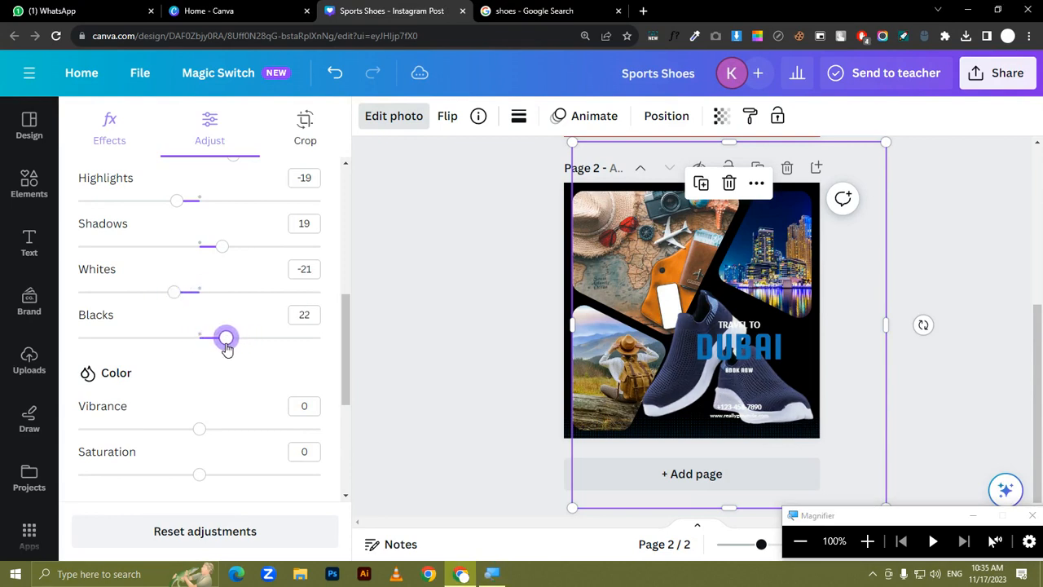
pyautogui.click(867, 541)
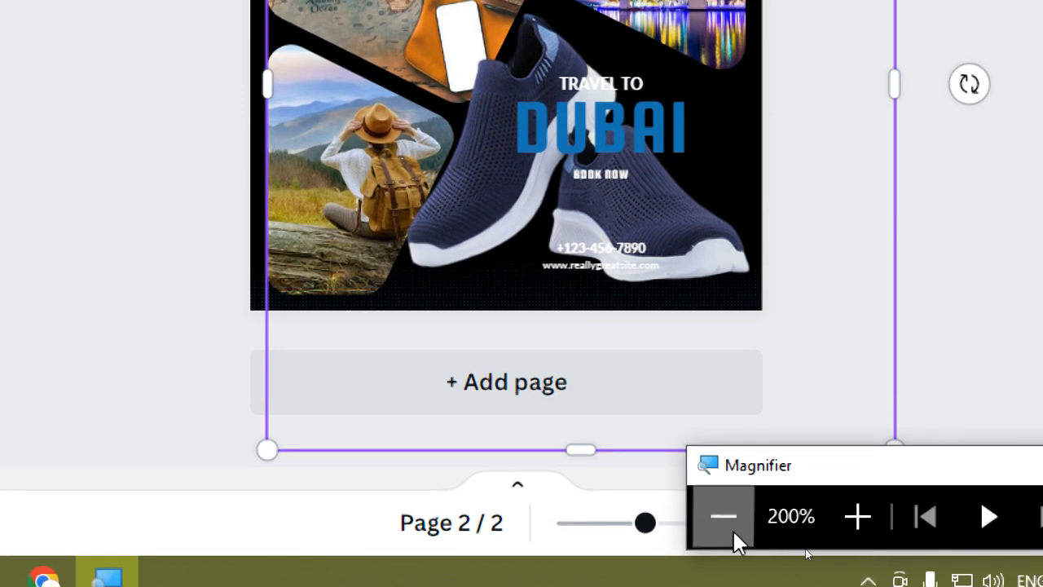
pyautogui.click(722, 563)
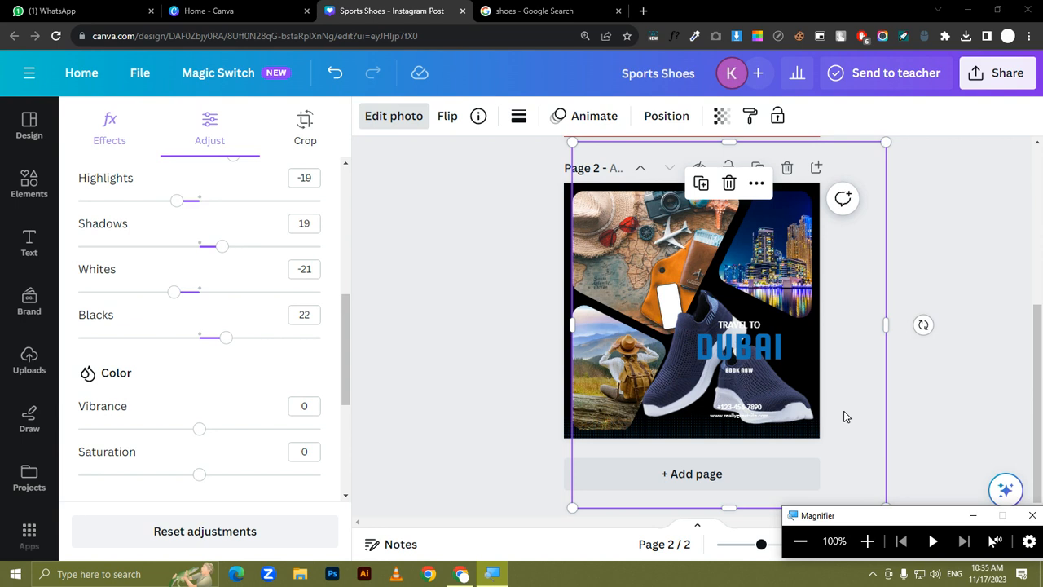
# Step: Try shifting the hue of the shoes' dark blue to 33 and back down to 8 with Color edit
pyautogui.scroll(-3, 228, 371)
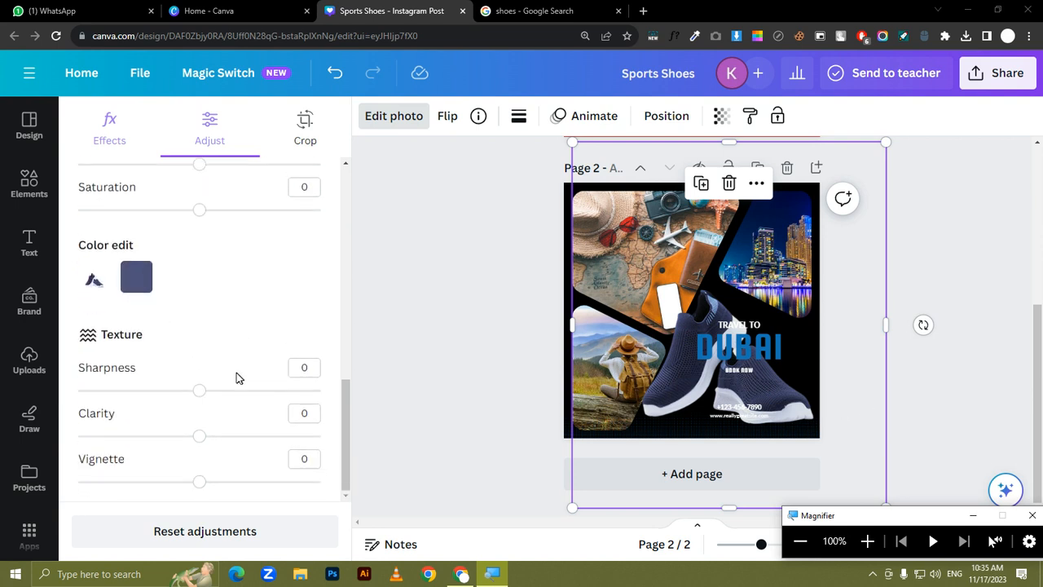
pyautogui.scroll(2, 218, 352)
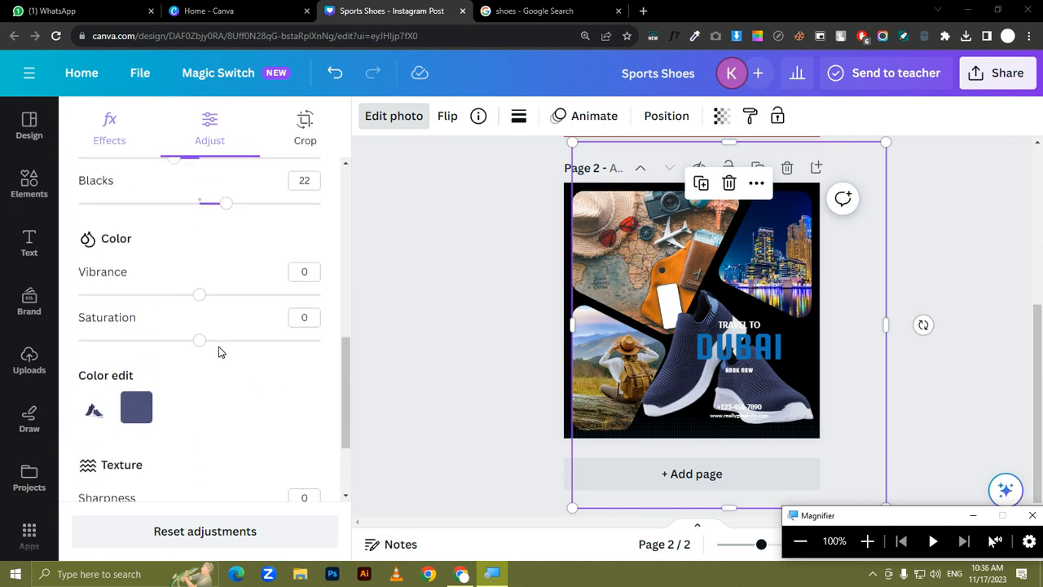
pyautogui.scroll(-2, 220, 351)
pyautogui.click(140, 285)
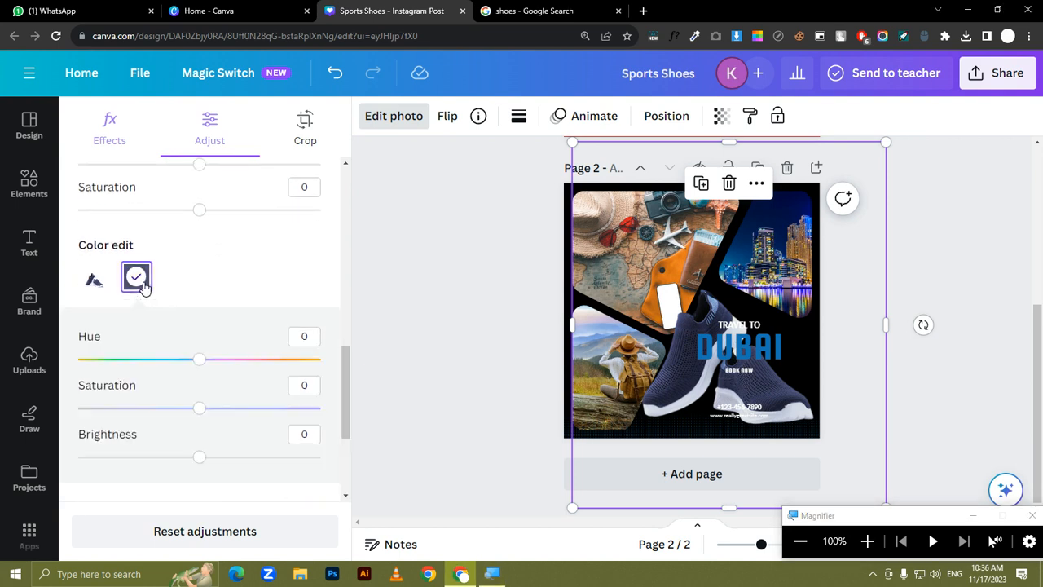
pyautogui.moveTo(200, 368); pyautogui.dragTo(128, 368)
pyautogui.moveTo(233, 360)
pyautogui.mouseDown()
pyautogui.moveTo(160, 360)
pyautogui.moveTo(239, 359)
pyautogui.mouseUp()
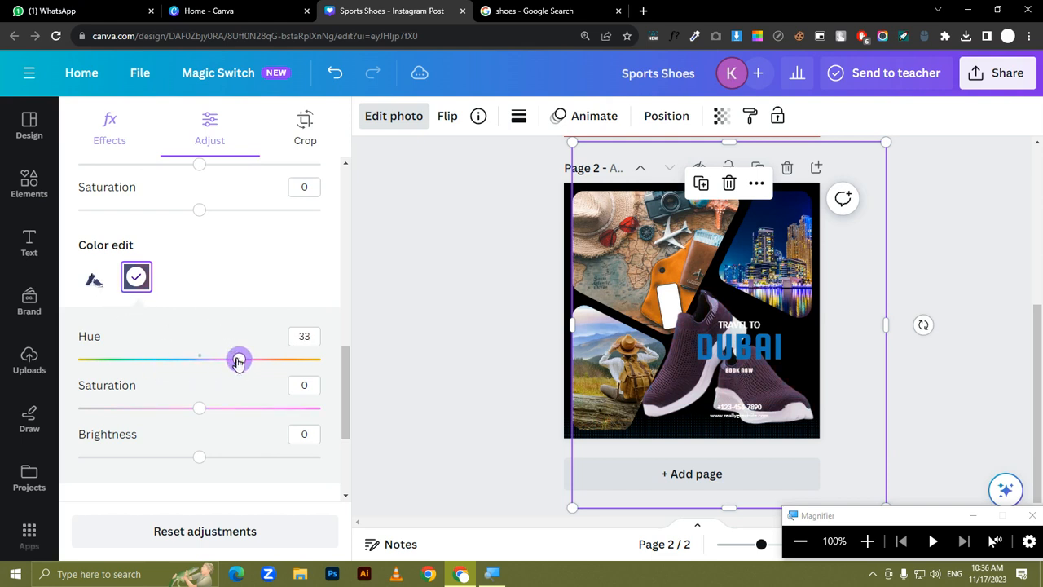
pyautogui.moveTo(238, 361); pyautogui.dragTo(209, 359)
# Step: Inspect the dark blue's Color edit settings magnified and undo the shoe photo's light and colour adjustments
pyautogui.click(866, 540)
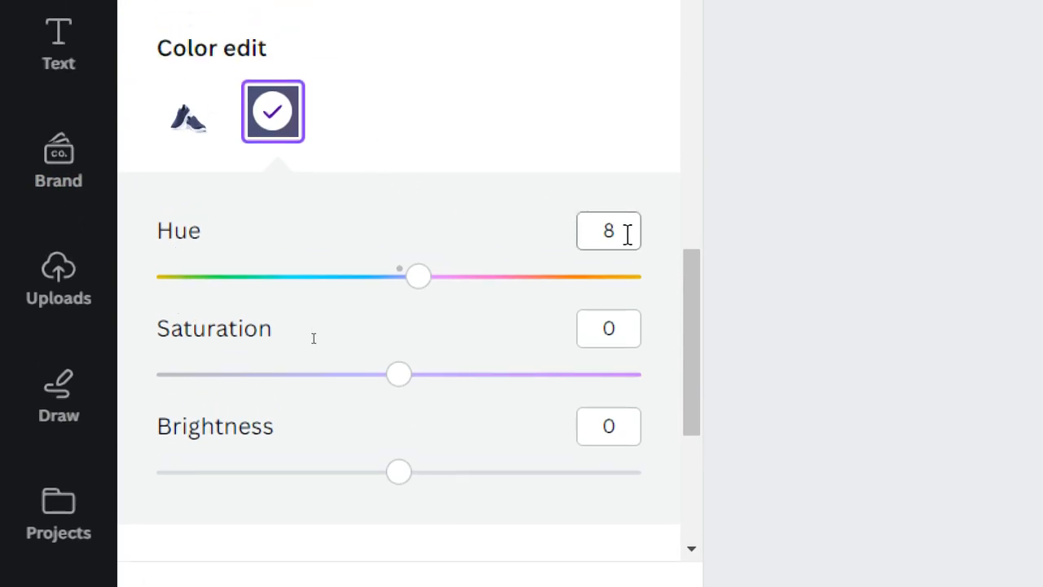
pyautogui.click(281, 119)
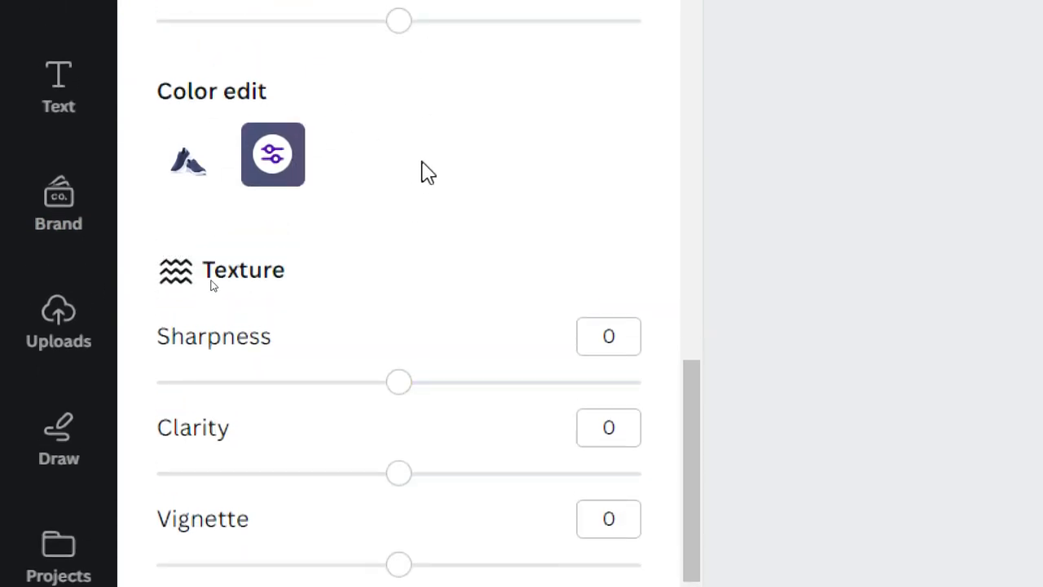
pyautogui.click(276, 156)
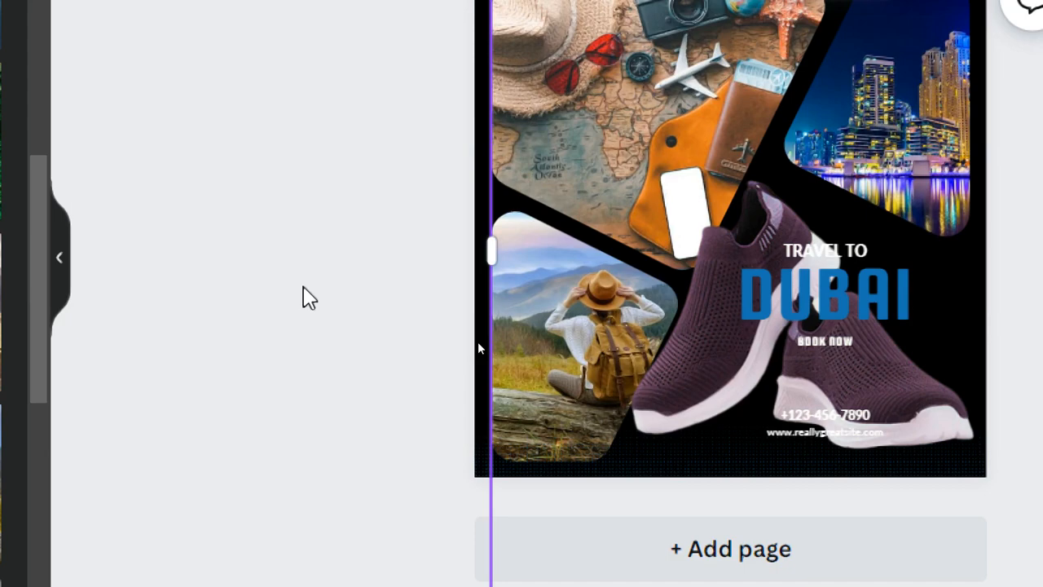
pyautogui.hotkey('ctrl', 'z')
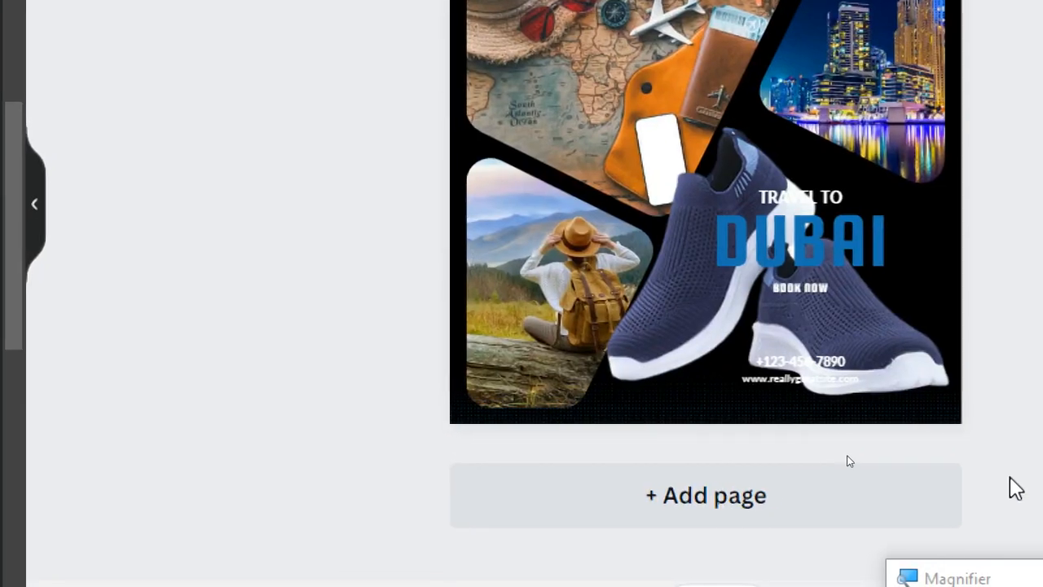
# Step: Reopen the adjustments of the shoe photo on the Dubai page and set brightness to -23 and contrast to 14
pyautogui.click(639, 351)
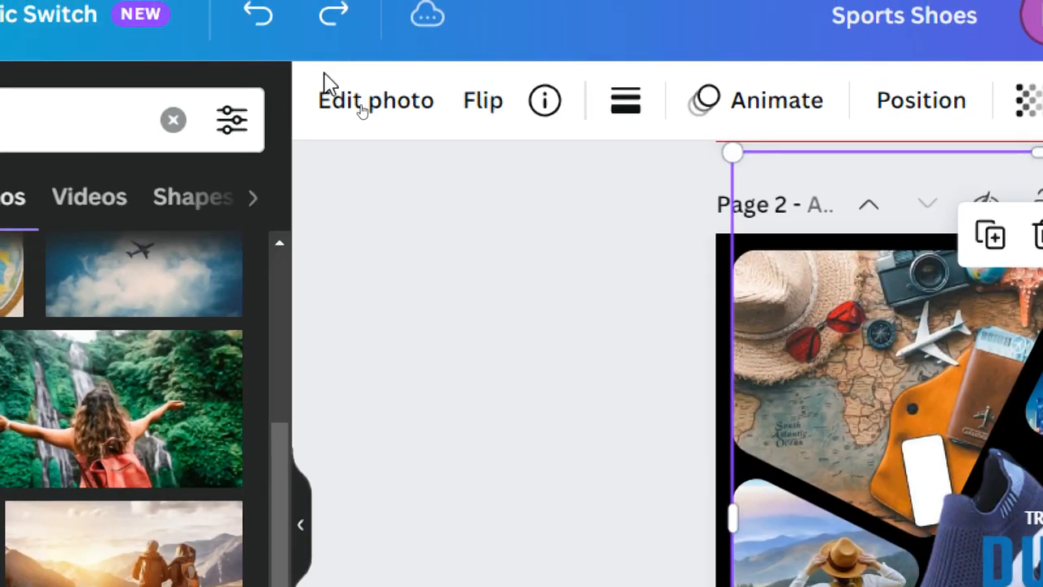
pyautogui.click(318, 115)
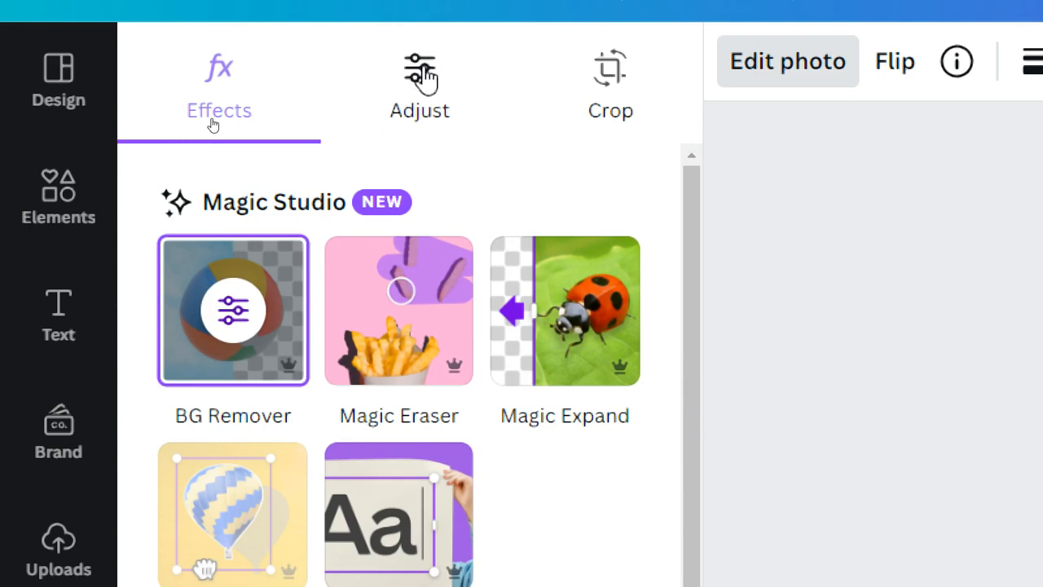
pyautogui.click(424, 77)
pyautogui.scroll(-5, 335, 472)
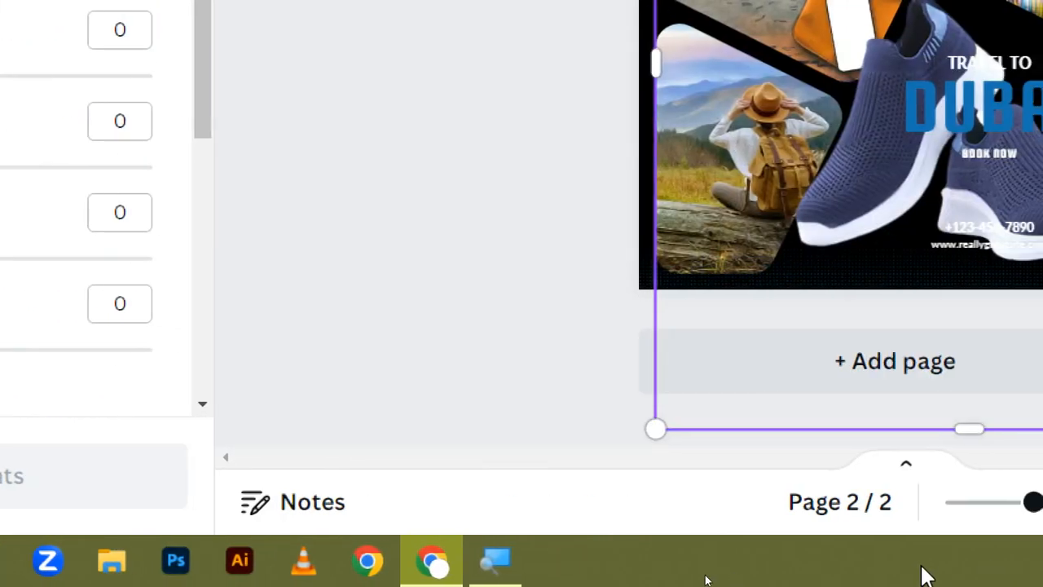
pyautogui.click(875, 496)
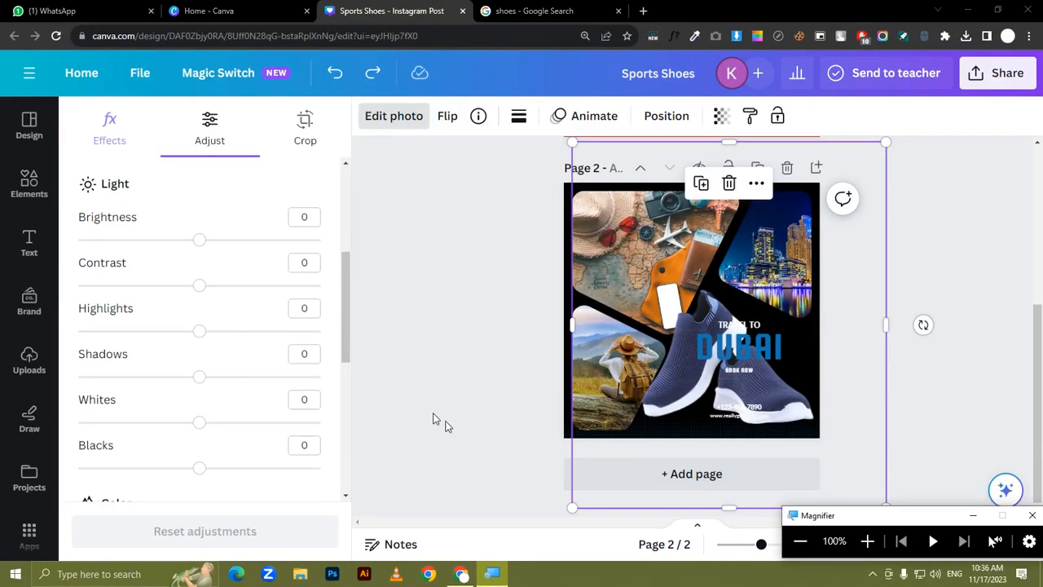
pyautogui.moveTo(203, 246); pyautogui.dragTo(180, 254)
pyautogui.moveTo(201, 291)
pyautogui.mouseDown()
pyautogui.moveTo(226, 289)
pyautogui.moveTo(217, 286)
pyautogui.mouseUp()
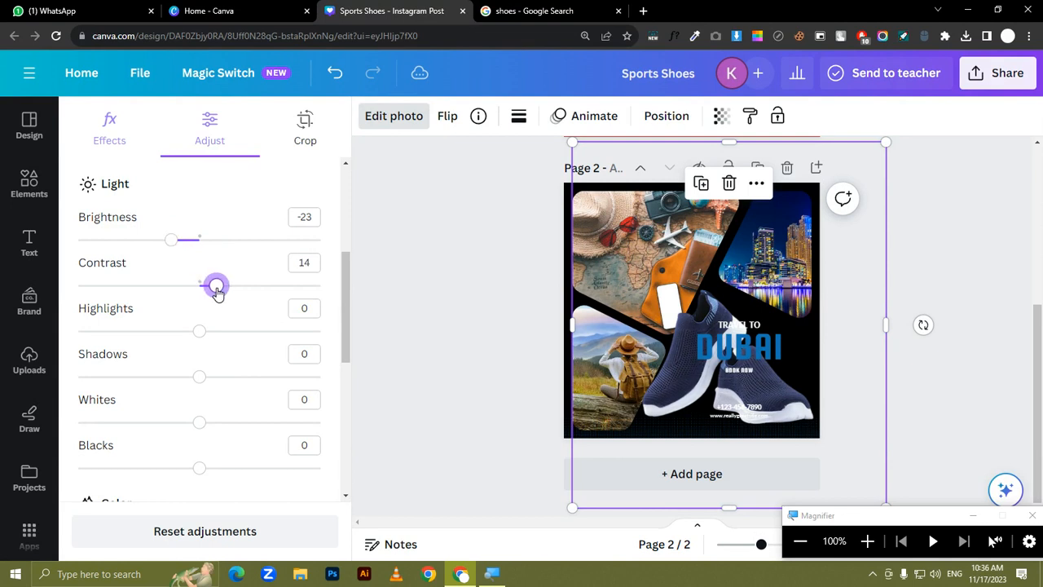
# Step: Set the shoe photo's highlights to 20, shadows to -13, whites to -27 and blacks to 19
pyautogui.moveTo(200, 332); pyautogui.dragTo(223, 331)
pyautogui.moveTo(203, 379); pyautogui.dragTo(184, 383)
pyautogui.moveTo(200, 426); pyautogui.dragTo(167, 425)
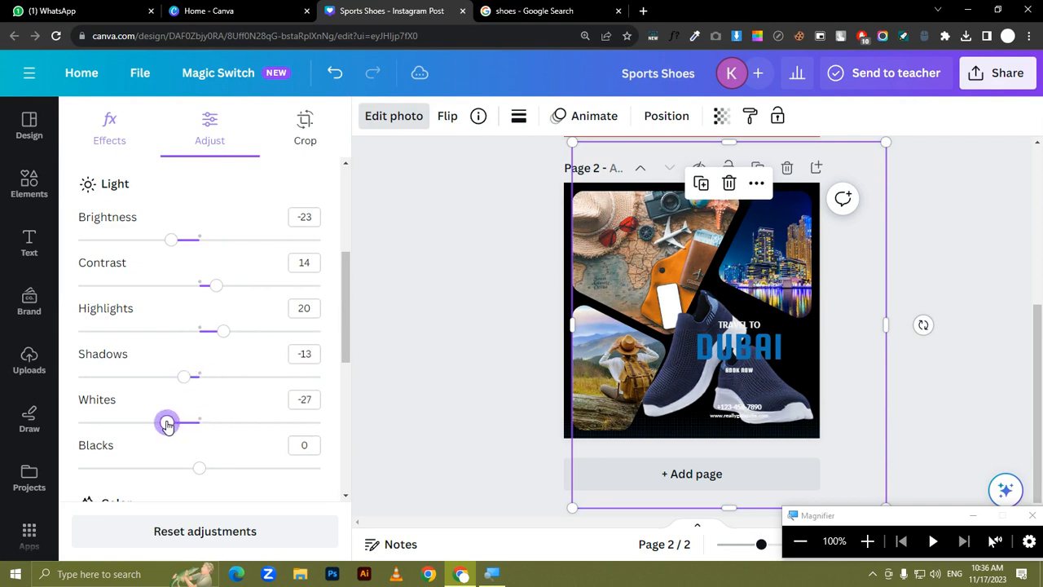
pyautogui.scroll(-2, 206, 383)
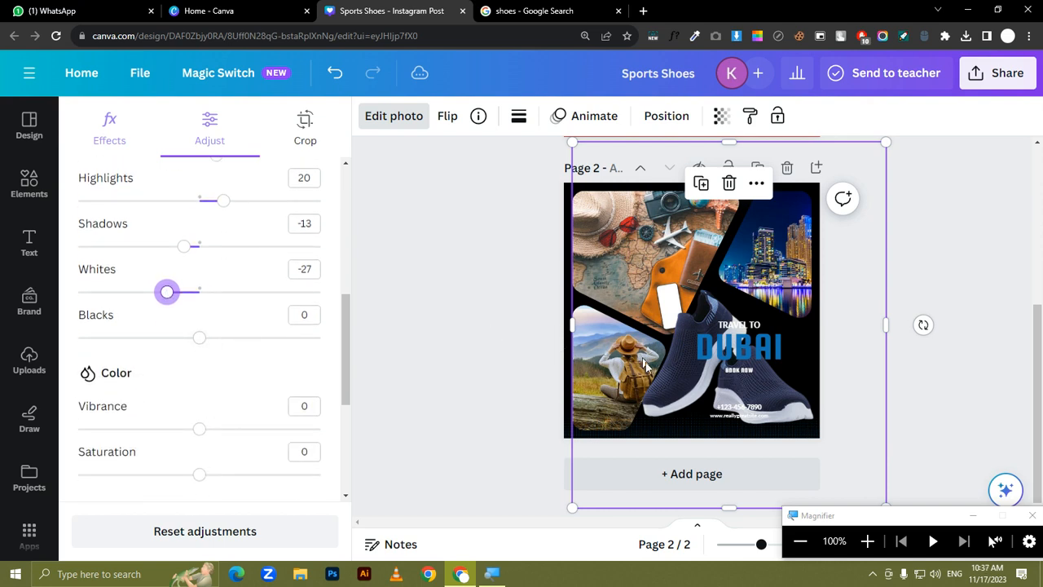
pyautogui.moveTo(208, 342)
pyautogui.mouseDown()
pyautogui.moveTo(230, 342)
pyautogui.moveTo(202, 342)
pyautogui.moveTo(230, 342)
pyautogui.moveTo(222, 338)
pyautogui.mouseUp()
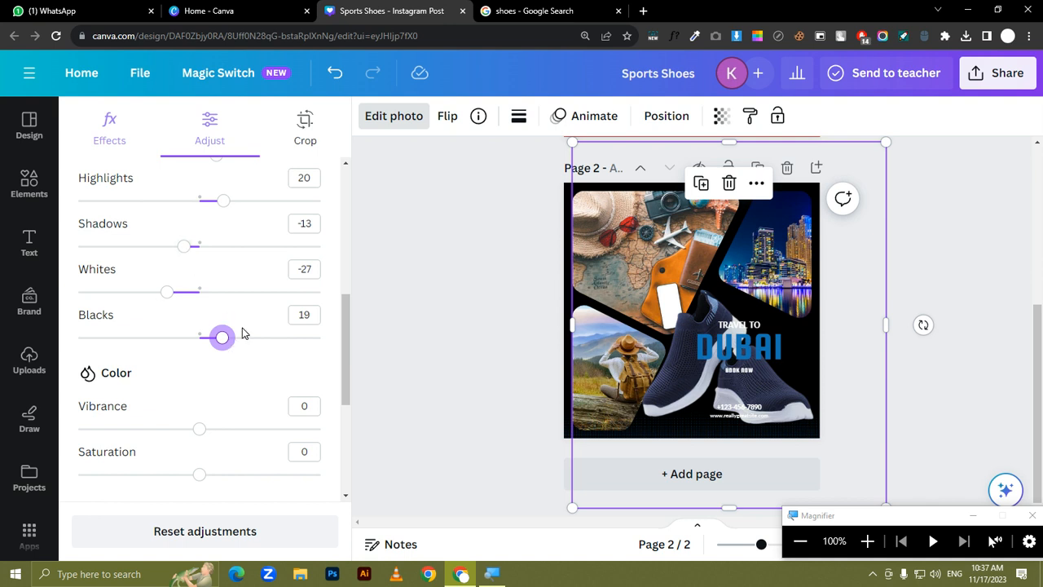
# Step: Recolour the shoes' dark blue (#4e517a) to a red tone with Color edit: hue 59, saturation 76 and brightness 31
pyautogui.scroll(-4, 242, 330)
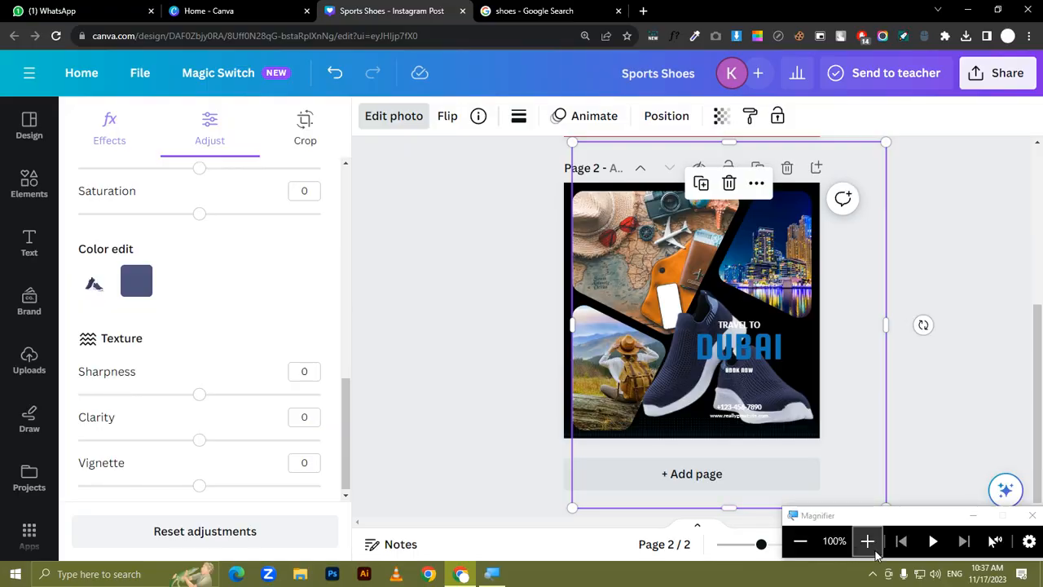
pyautogui.click(868, 541)
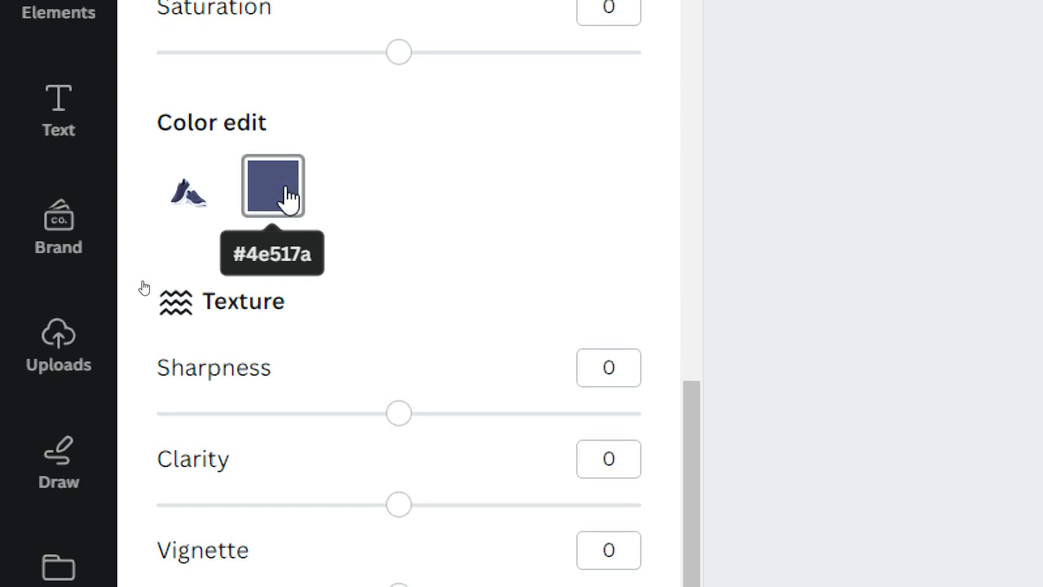
pyautogui.click(289, 195)
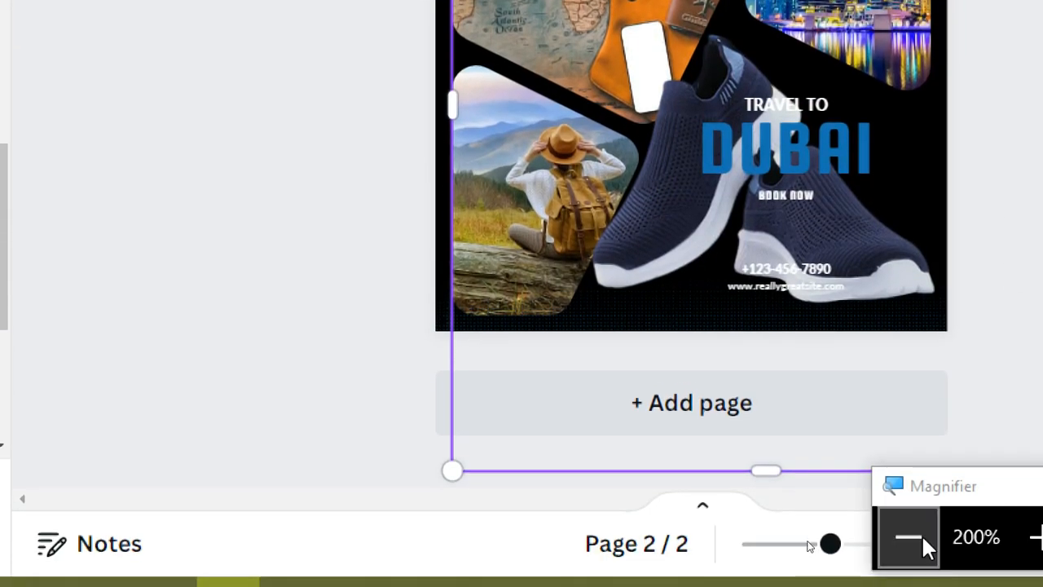
pyautogui.click(922, 535)
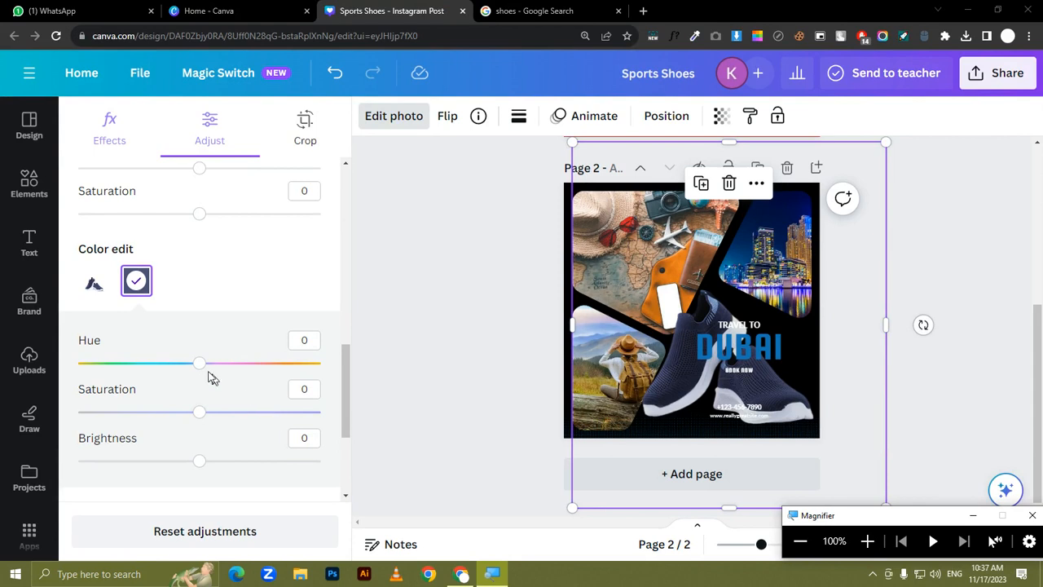
pyautogui.moveTo(200, 364); pyautogui.dragTo(271, 384)
pyautogui.moveTo(196, 417); pyautogui.dragTo(300, 426)
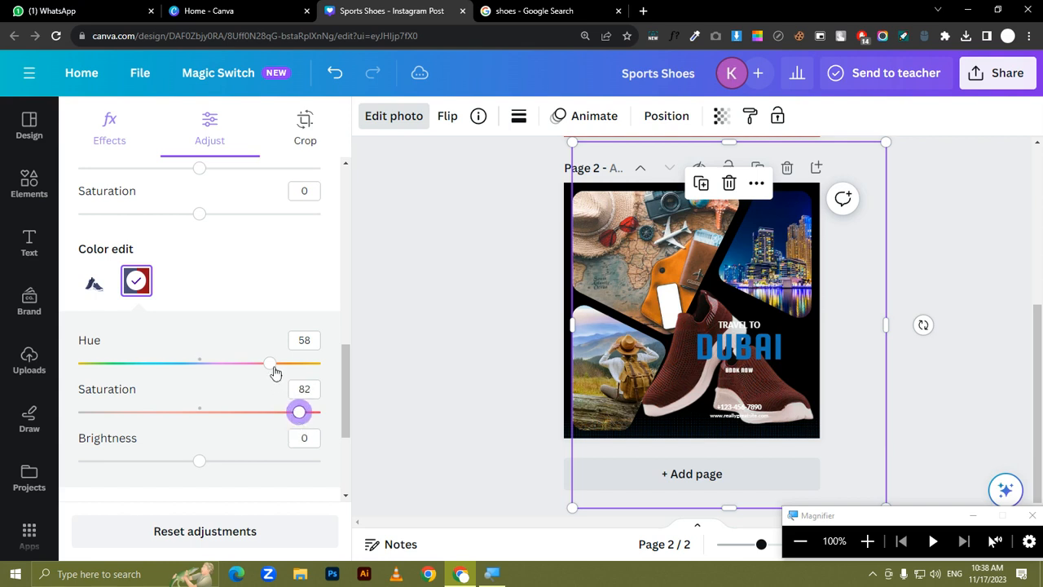
pyautogui.moveTo(271, 367)
pyautogui.mouseDown()
pyautogui.moveTo(281, 371)
pyautogui.moveTo(190, 369)
pyautogui.moveTo(273, 371)
pyautogui.mouseUp()
pyautogui.moveTo(300, 415)
pyautogui.mouseDown()
pyautogui.moveTo(321, 414)
pyautogui.moveTo(293, 417)
pyautogui.mouseUp()
pyautogui.moveTo(200, 463); pyautogui.dragTo(237, 464)
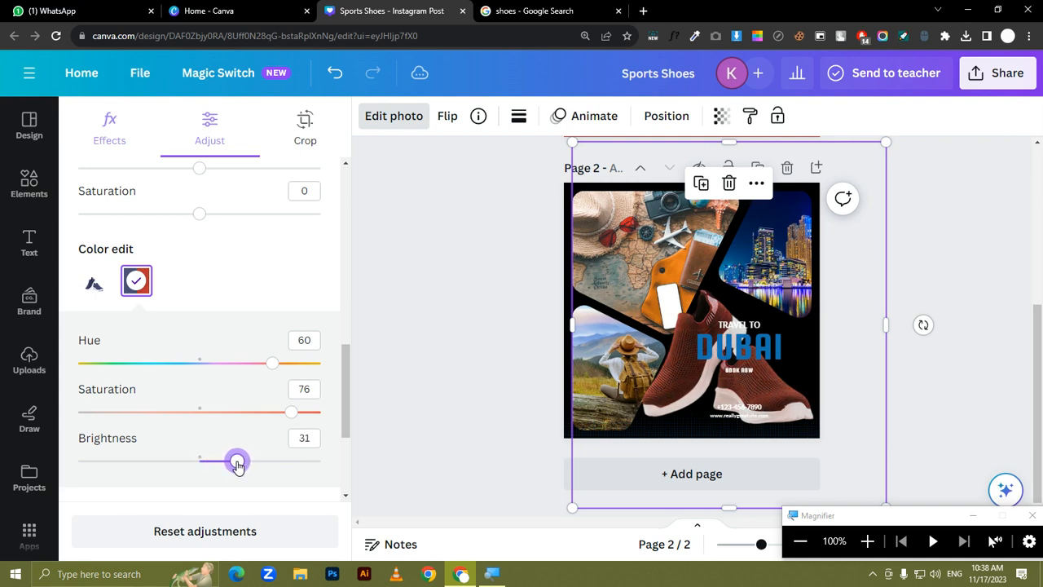
pyautogui.moveTo(274, 371); pyautogui.dragTo(272, 369)
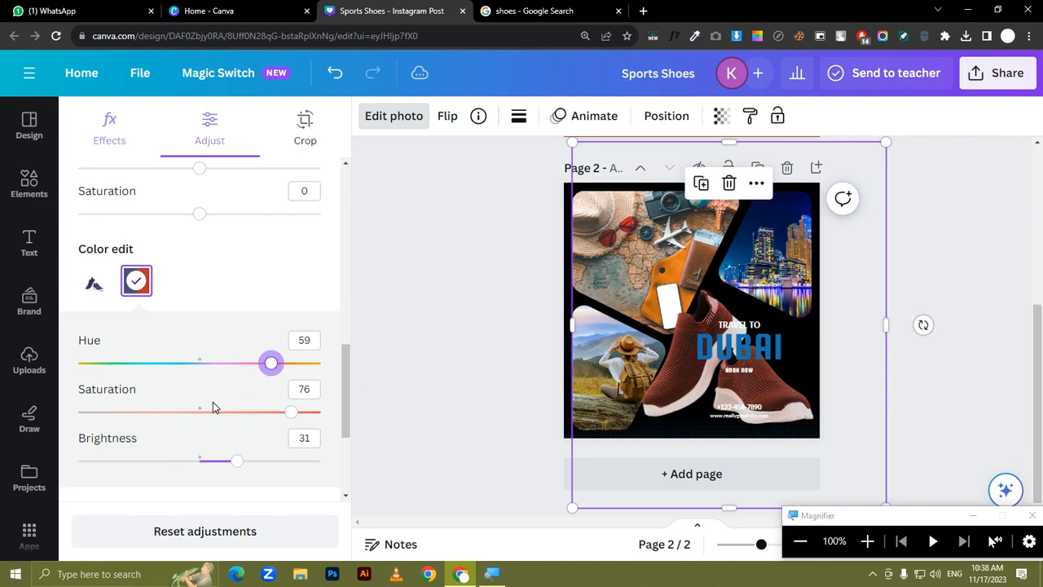
# Step: Set the shoe photo's clarity to 10, trying out the sharpness and leaving it at 0
pyautogui.scroll(-3, 213, 402)
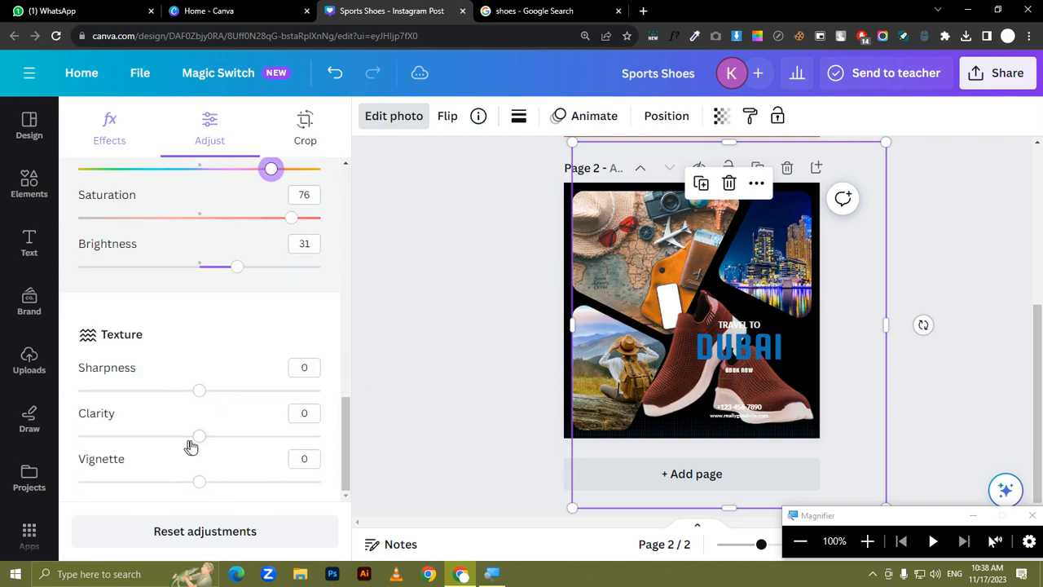
pyautogui.click(867, 540)
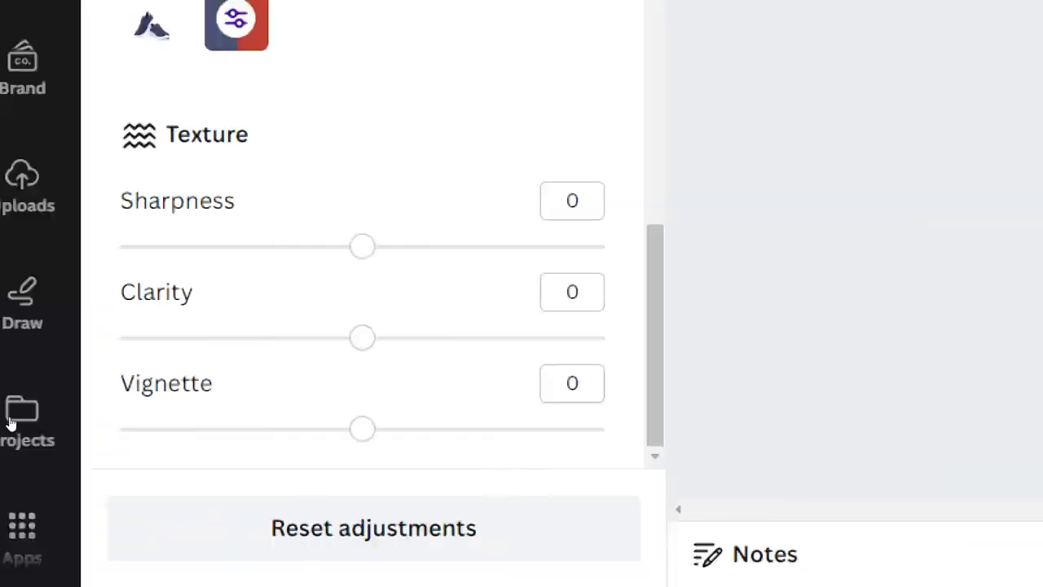
pyautogui.moveTo(379, 342); pyautogui.dragTo(458, 361)
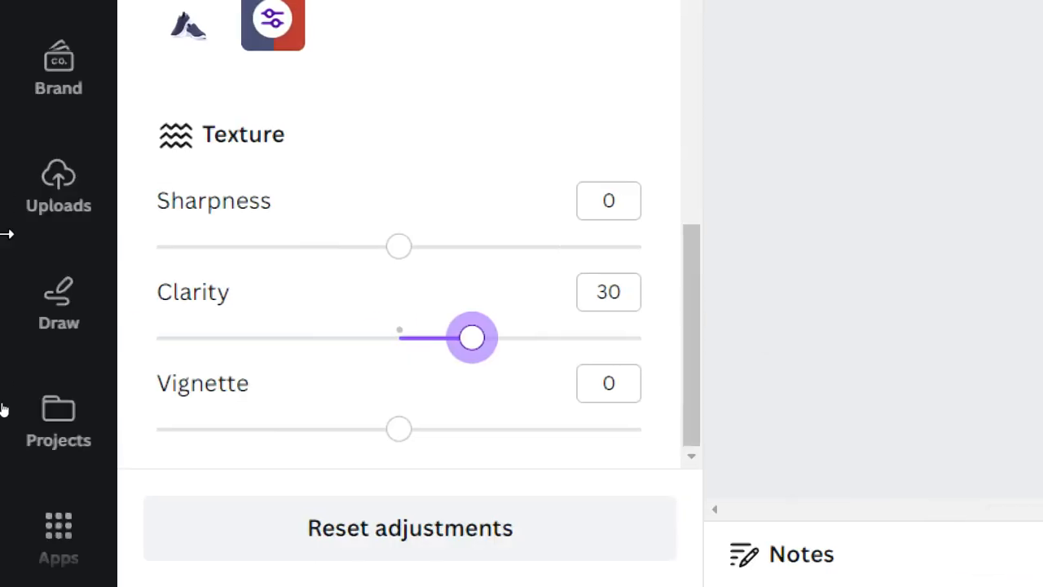
pyautogui.moveTo(485, 347); pyautogui.dragTo(426, 348)
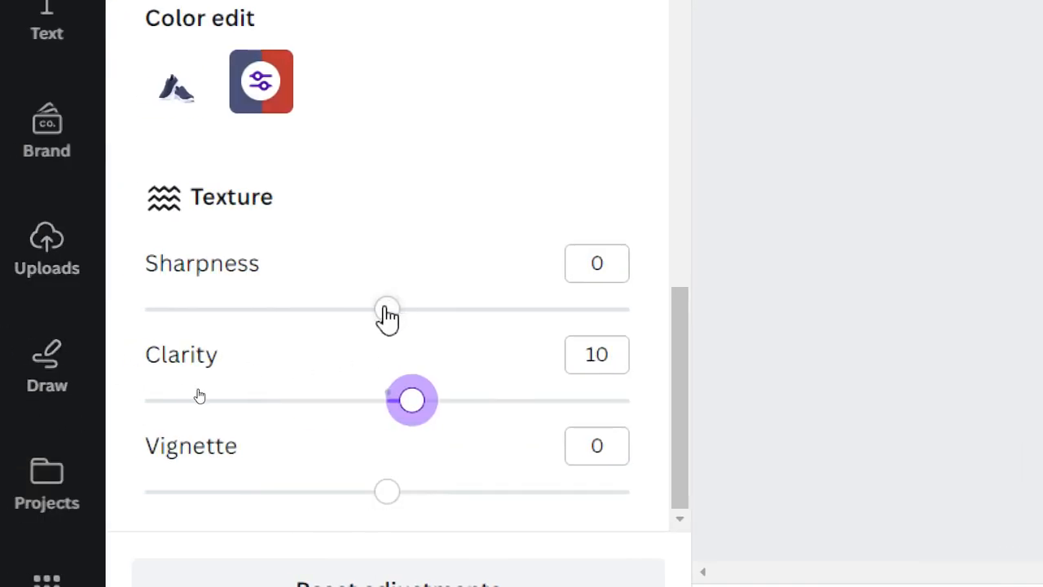
pyautogui.moveTo(387, 309); pyautogui.dragTo(331, 308)
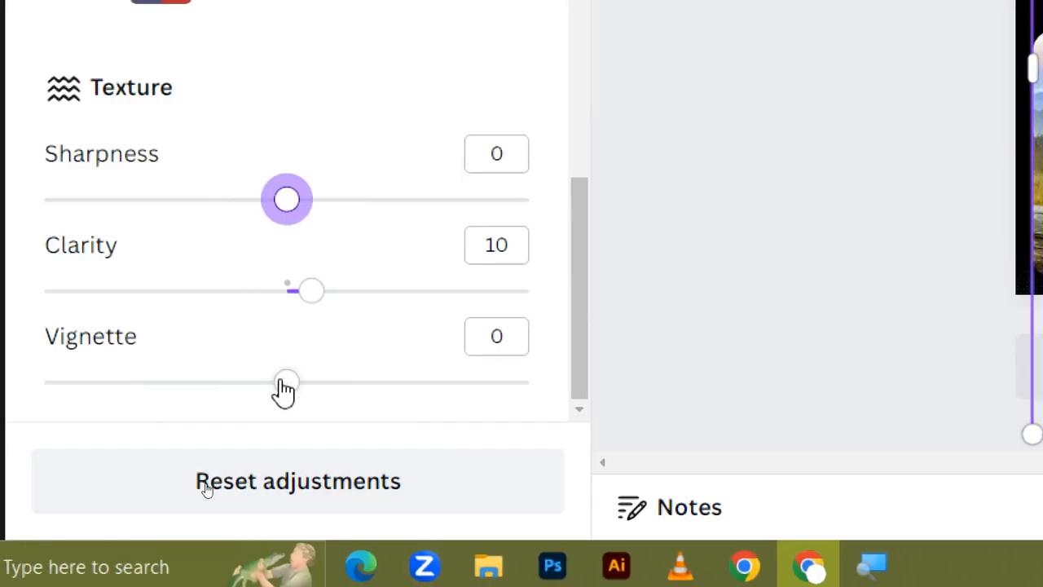
# Step: Examine the area choices for the adjustments, keeping the whole image selected, and look over the recoloured shoes
pyautogui.scroll(10, 319, 254)
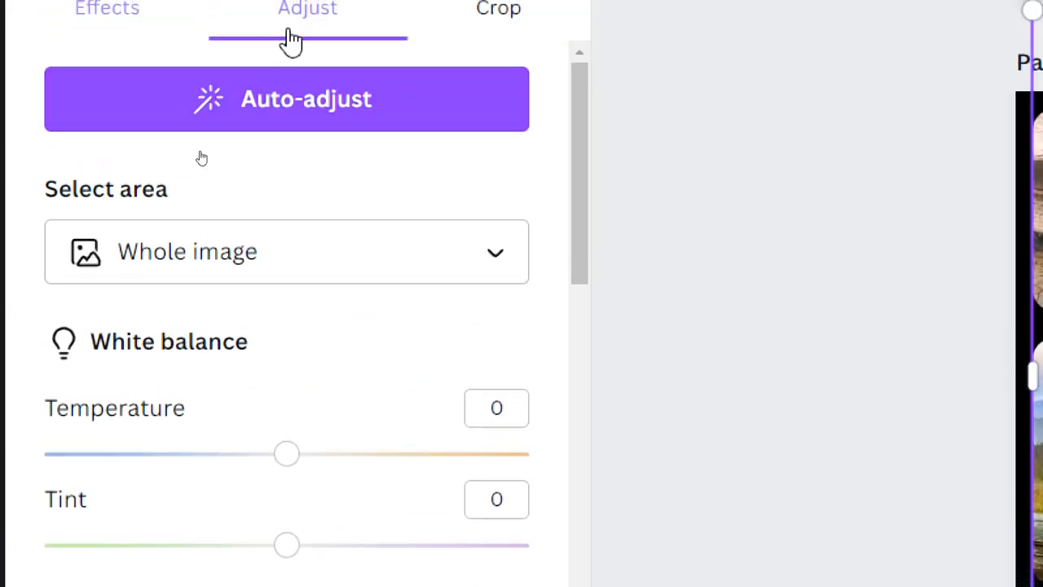
pyautogui.click(347, 273)
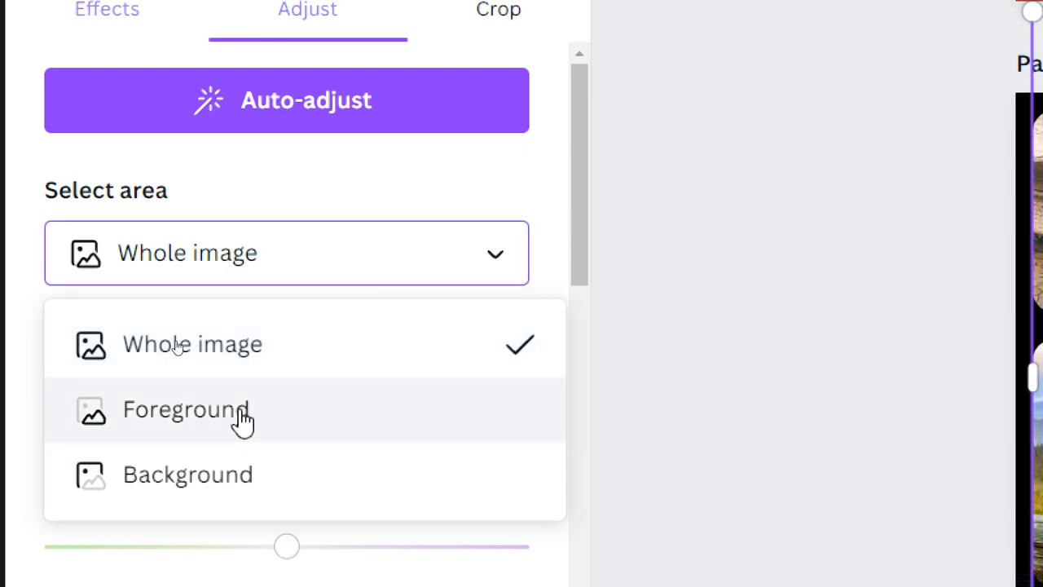
pyautogui.click(344, 173)
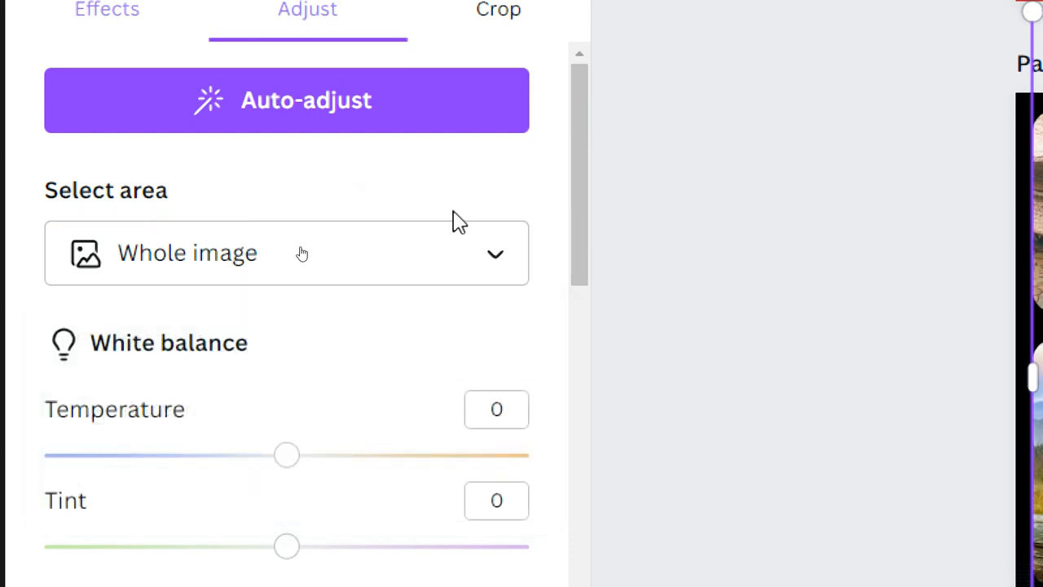
pyautogui.scroll(-10, 489, 223)
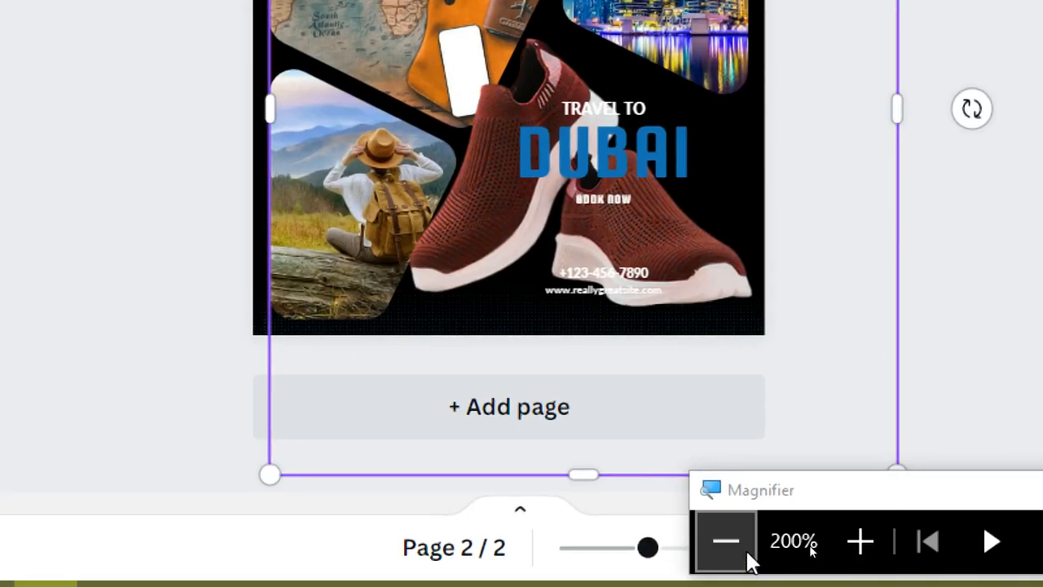
# Step: Leave the shoe photo's adjustments and view the Sports Shoes post on page 1 magnified
pyautogui.click(748, 554)
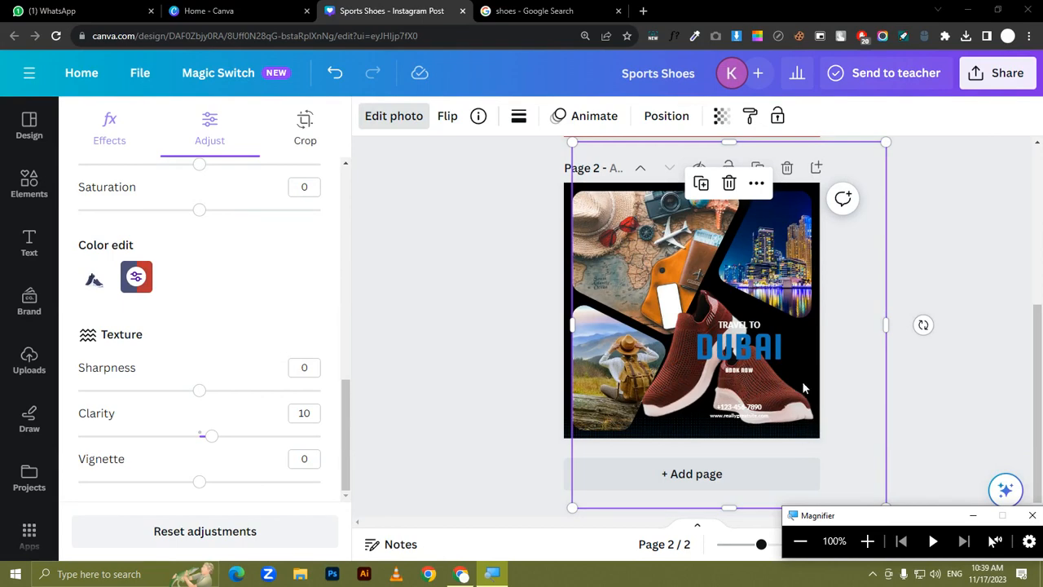
pyautogui.moveTo(803, 387); pyautogui.dragTo(748, 352)
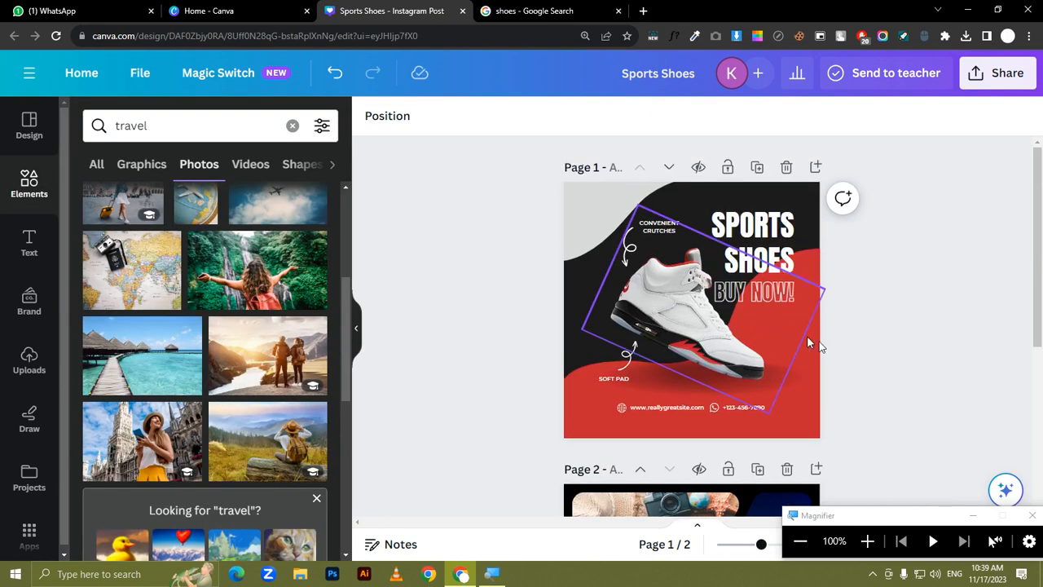
pyautogui.click(867, 541)
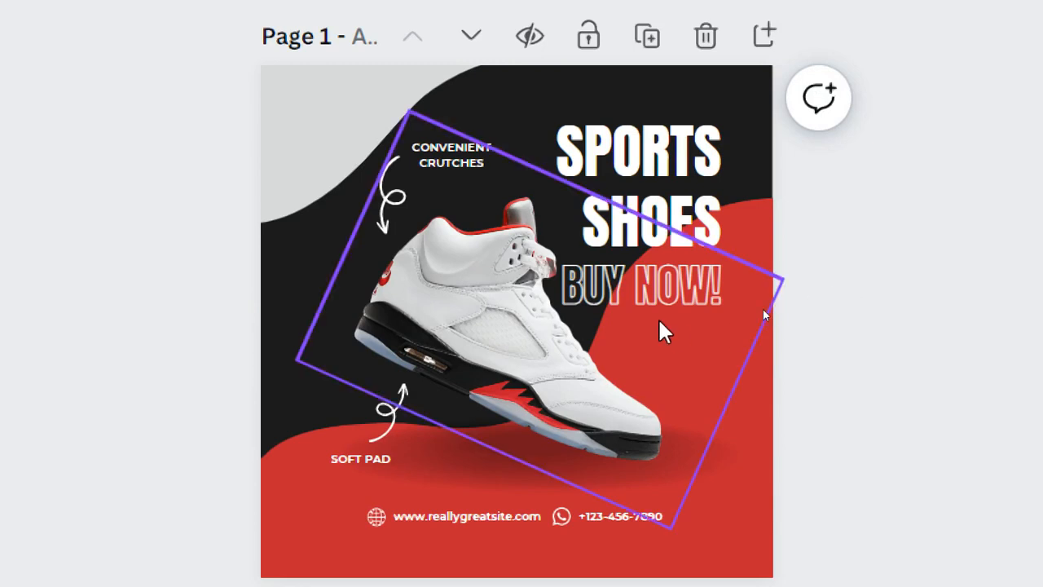
# Step: Move the oversized selected element sideways across the Sports Shoes post on page 1 and deselect it
pyautogui.click(764, 354)
pyautogui.scroll(-2, 750, 310)
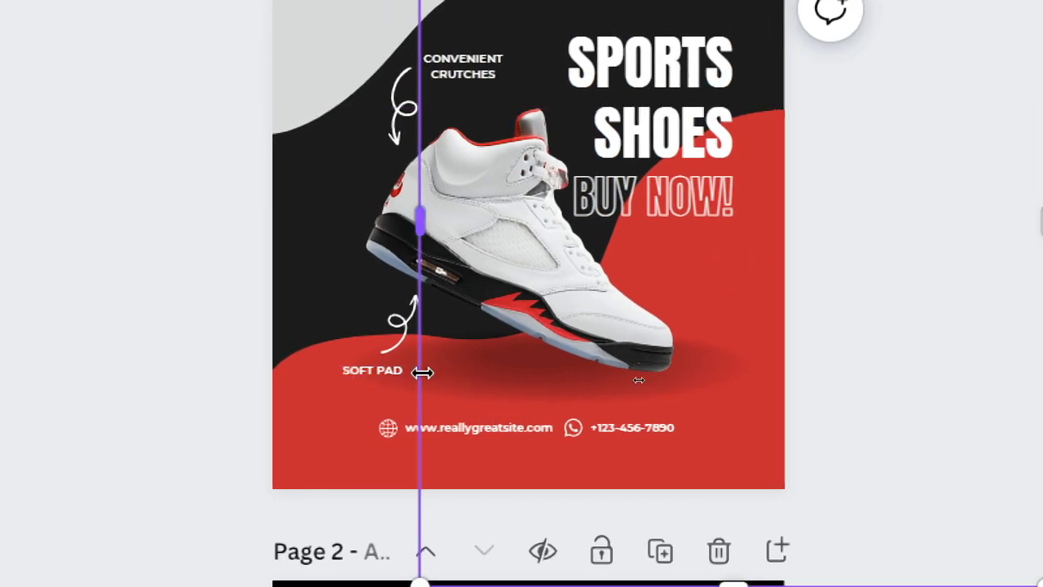
pyautogui.moveTo(425, 367); pyautogui.dragTo(518, 130)
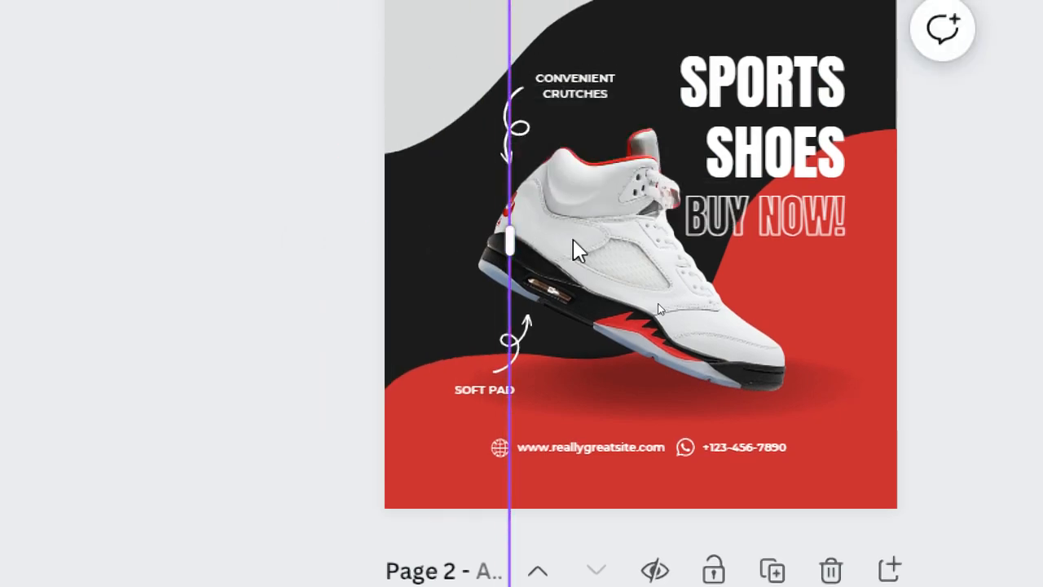
pyautogui.scroll(-5, 575, 241)
pyautogui.scroll(4, 625, 258)
pyautogui.scroll(1, 626, 265)
pyautogui.scroll(-3, 643, 265)
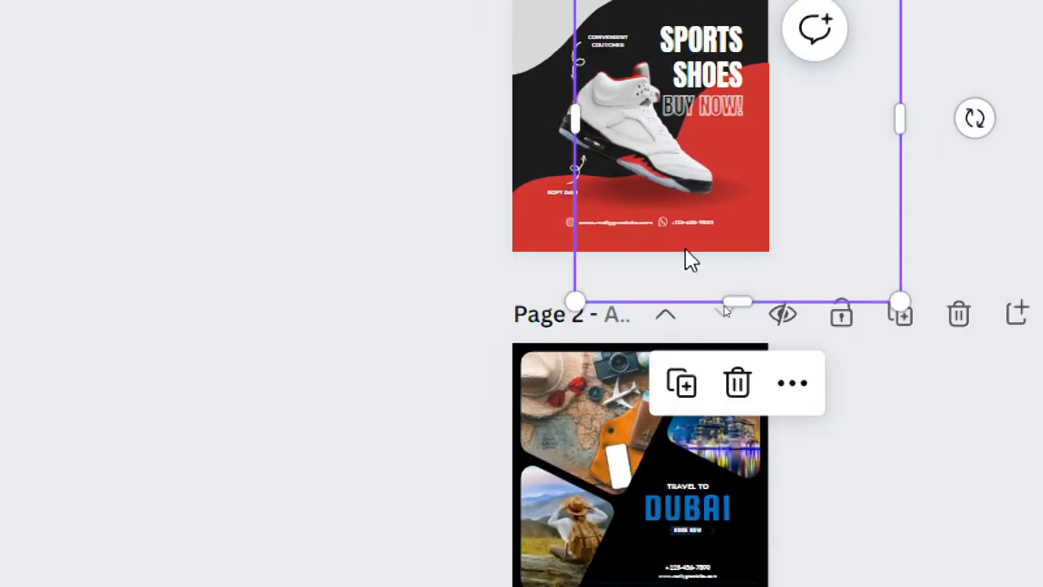
pyautogui.moveTo(644, 272); pyautogui.dragTo(546, 261)
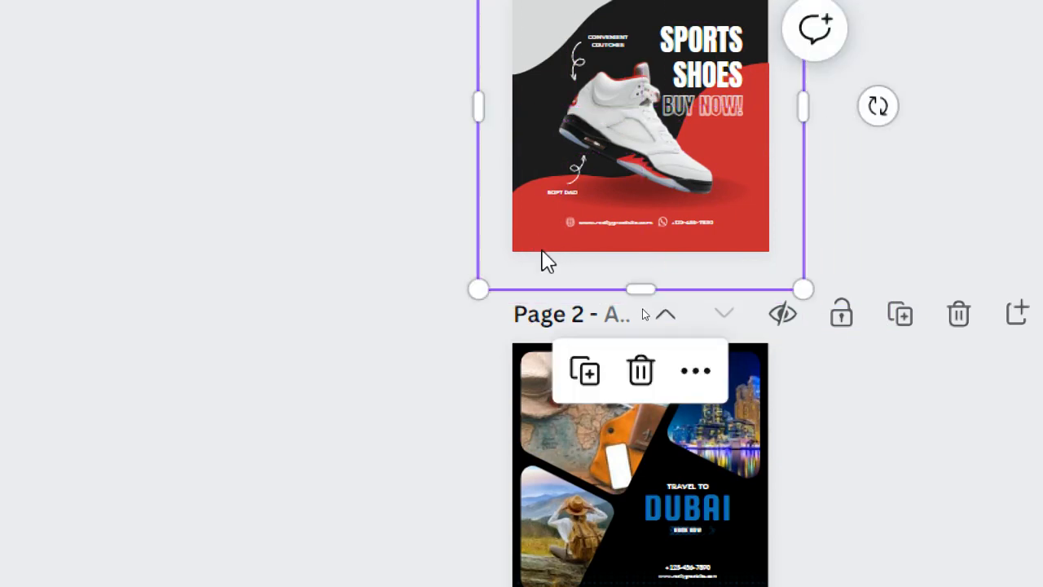
pyautogui.click(554, 264)
# Step: Upload the landscape photo steptodown.com643845 from the Downloads folder and place it in the city-skyline frame of the Dubai post on page 2
pyautogui.scroll(2, 972, 33)
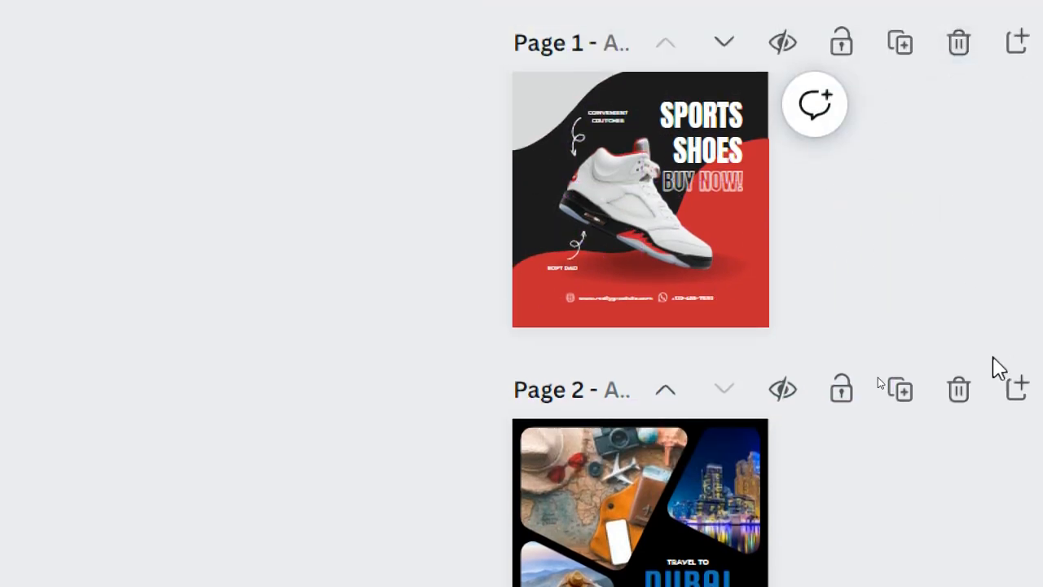
pyautogui.scroll(-2, 755, 170)
pyautogui.scroll(3, 677, 99)
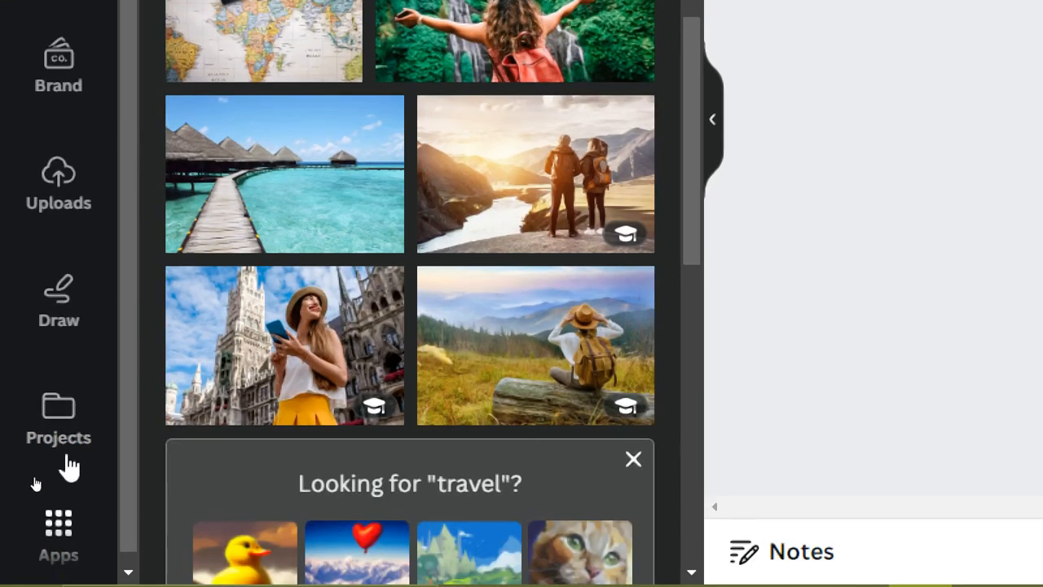
pyautogui.click(65, 218)
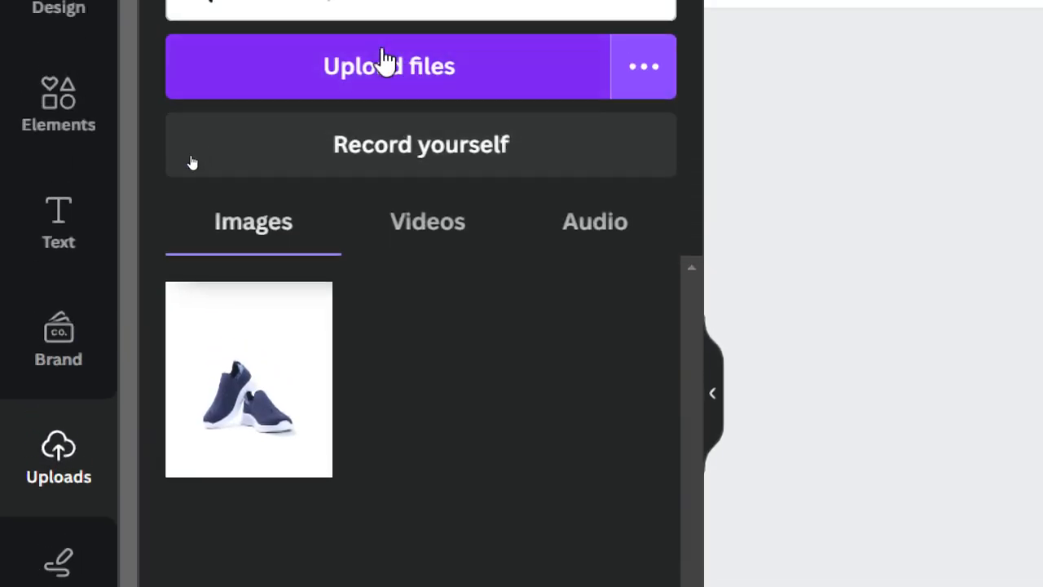
pyautogui.click(388, 67)
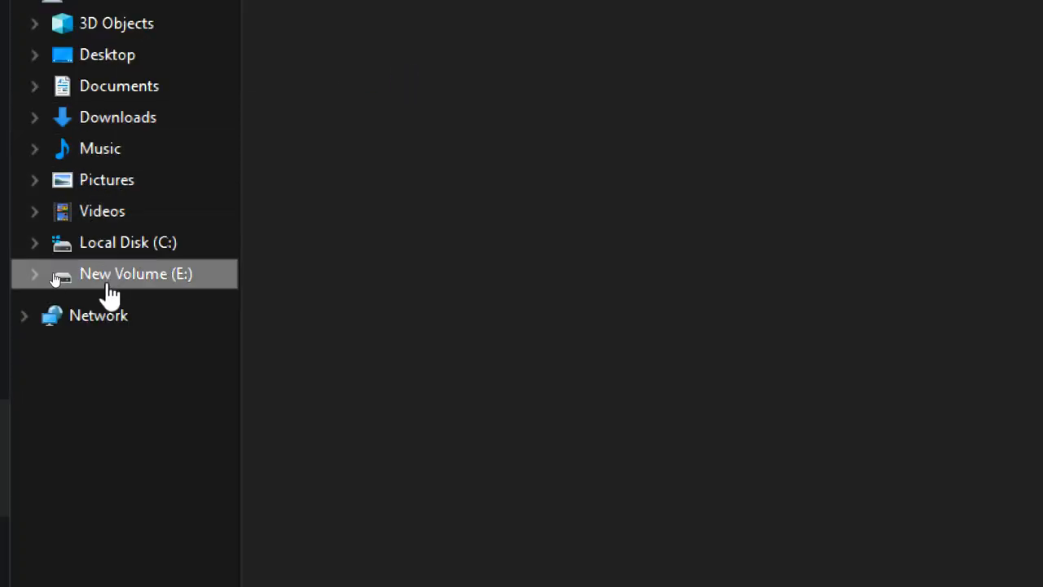
pyautogui.click(131, 118)
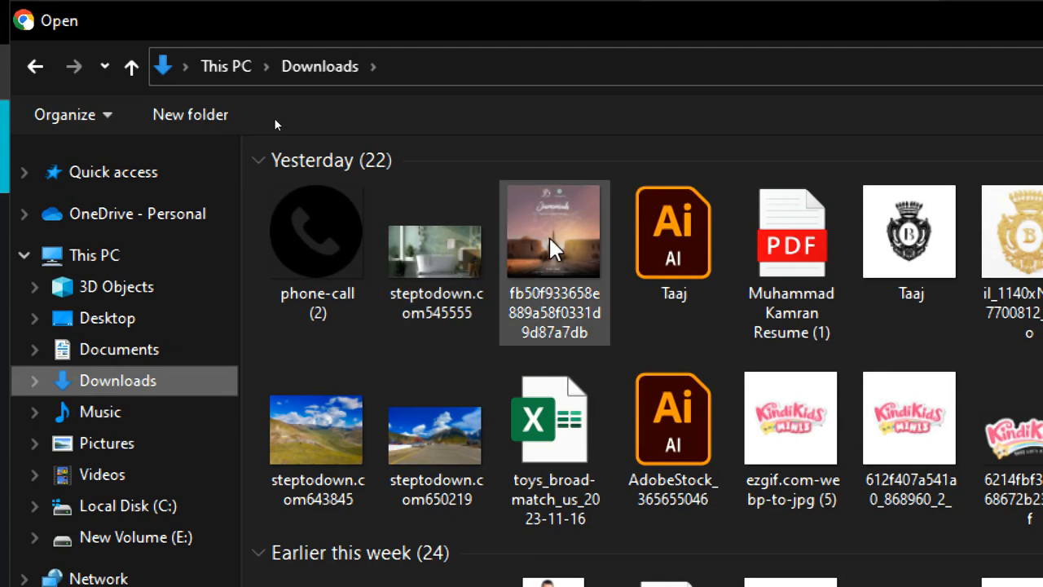
pyautogui.doubleClick(309, 453)
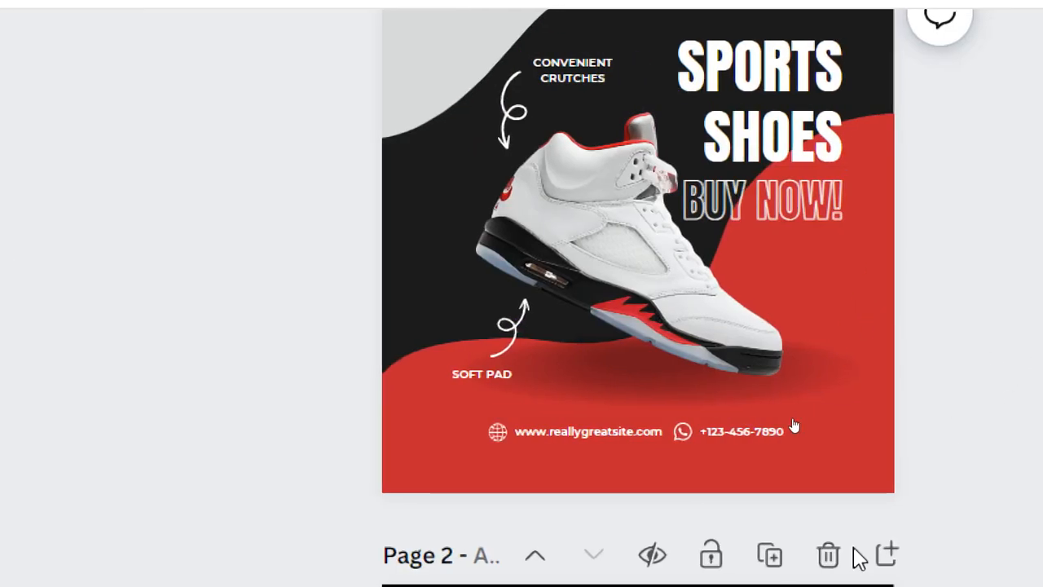
pyautogui.scroll(-5, 823, 471)
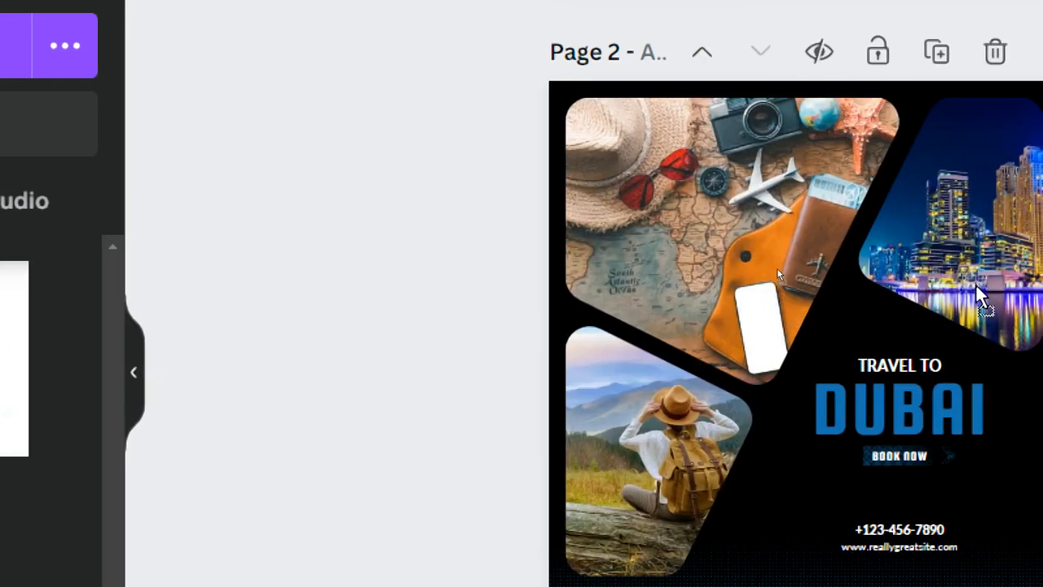
pyautogui.moveTo(975, 283); pyautogui.dragTo(980, 219)
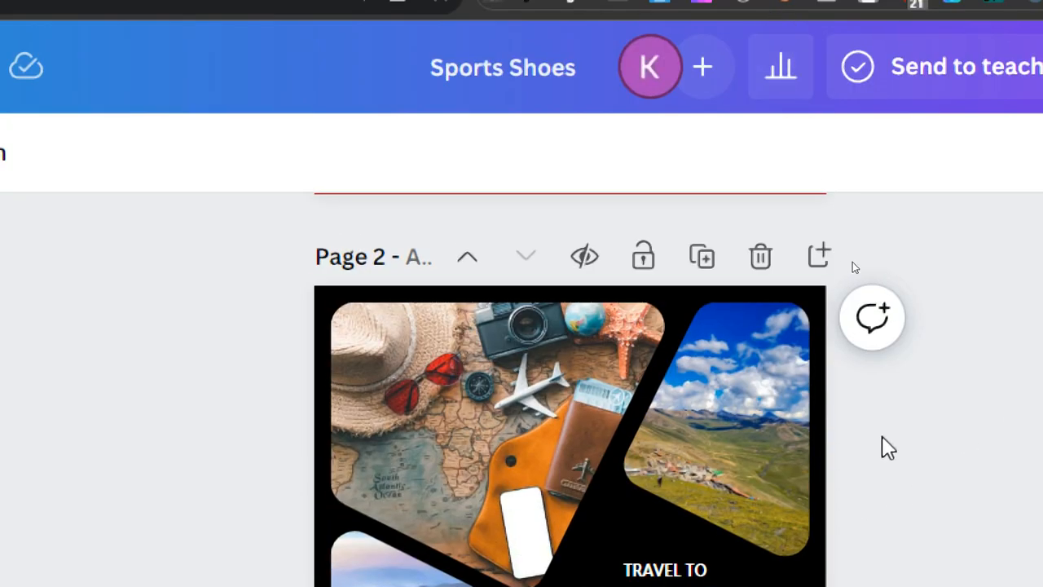
# Step: Duplicate the SOFT PAD label together with its arrow on page 1 and place the copy beside the shoe's heel
pyautogui.scroll(4, 911, 188)
pyautogui.scroll(-3, 913, 397)
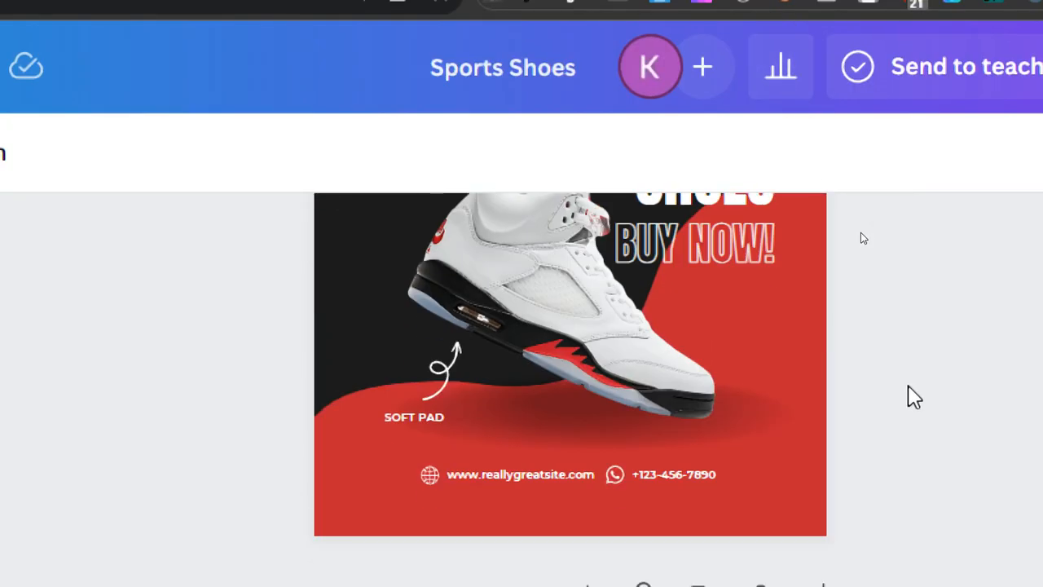
pyautogui.scroll(3, 912, 398)
pyautogui.scroll(-3, 913, 398)
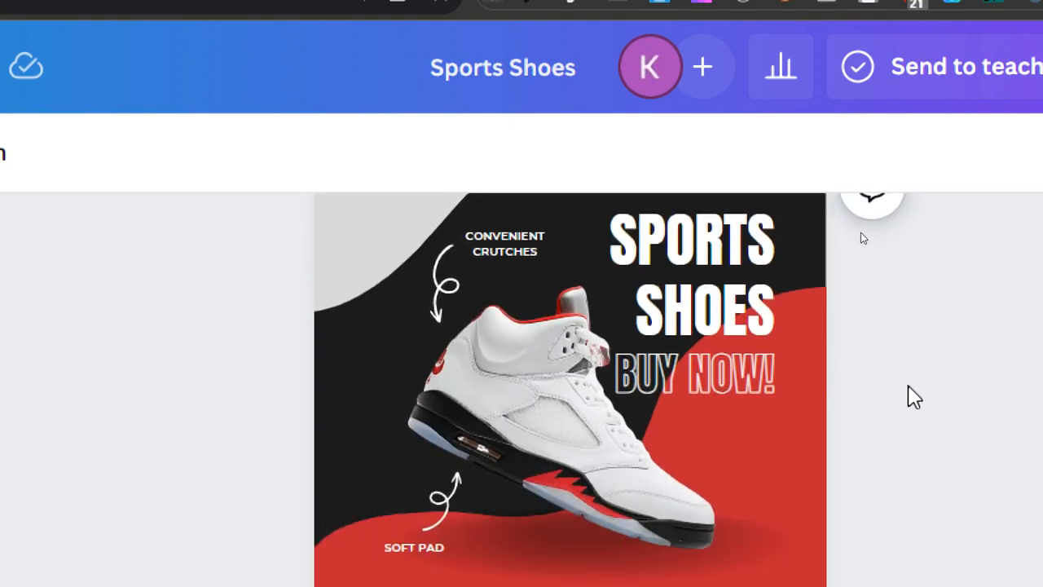
pyautogui.scroll(2, 913, 397)
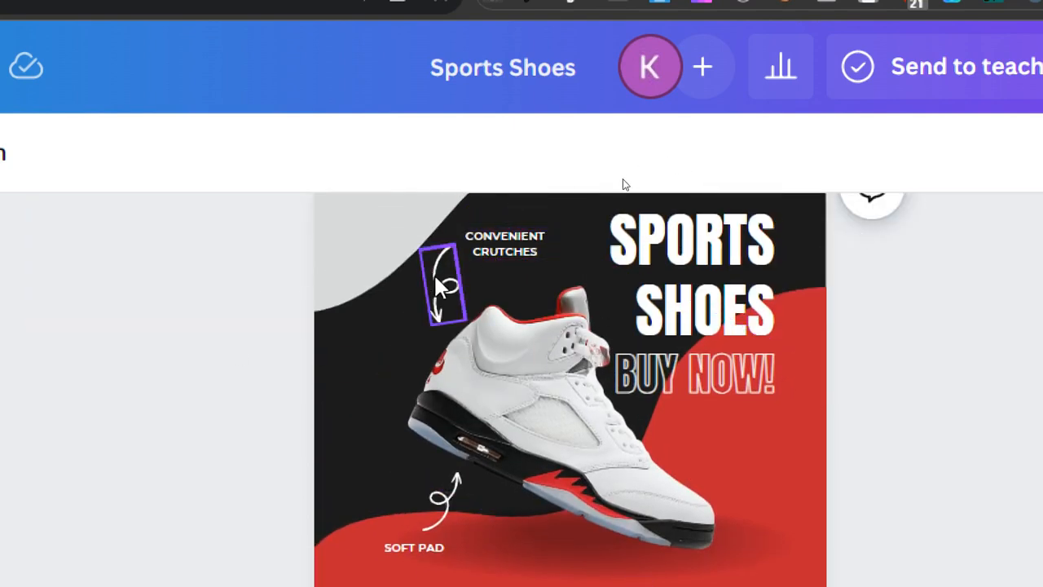
pyautogui.scroll(-3, 435, 489)
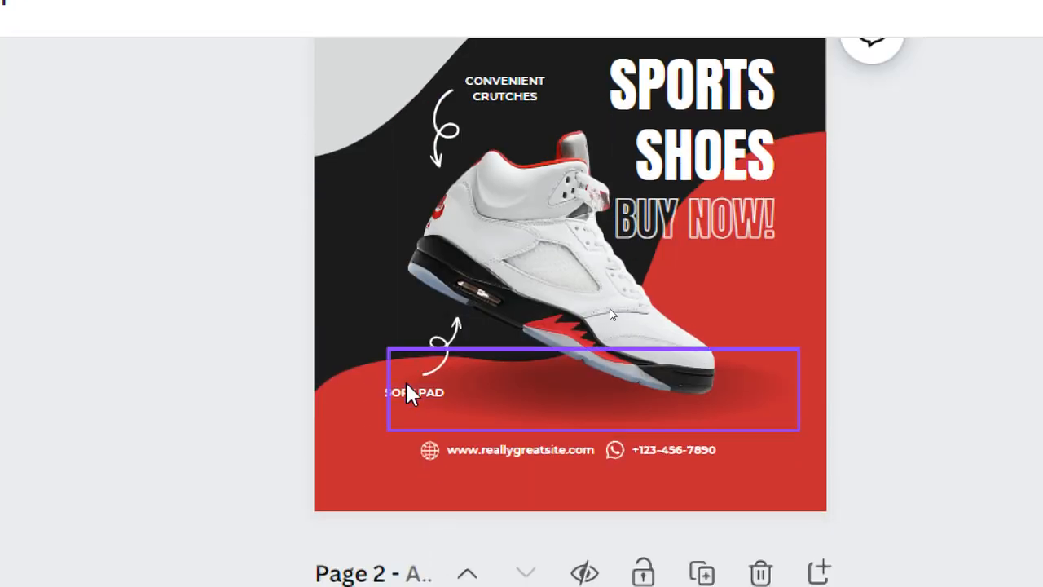
pyautogui.click(410, 392)
pyautogui.keyDown('shift'); pyautogui.click(459, 342); pyautogui.keyUp('shift')
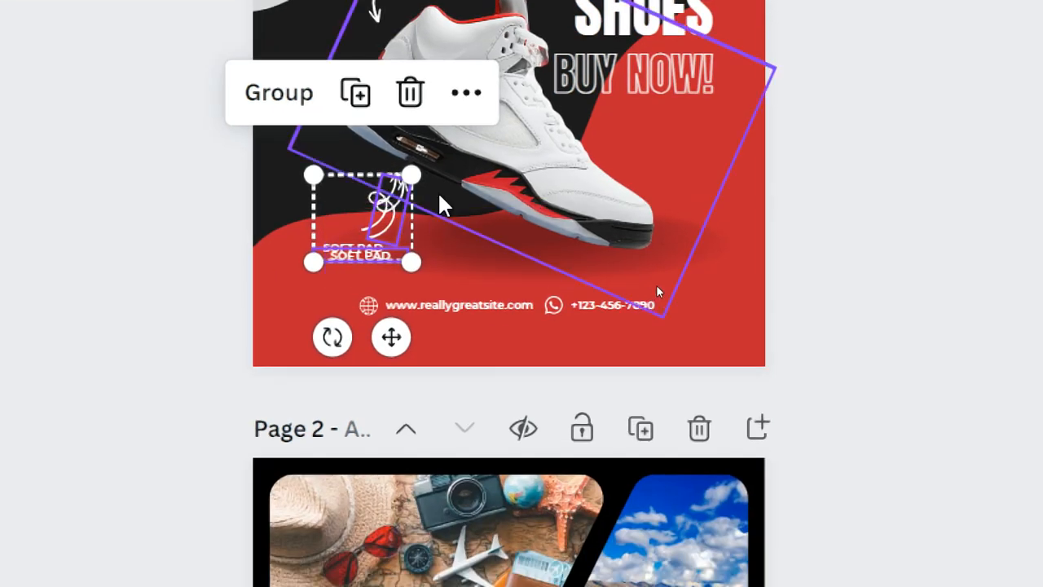
pyautogui.scroll(2, 424, 195)
pyautogui.moveTo(403, 348); pyautogui.dragTo(318, 275)
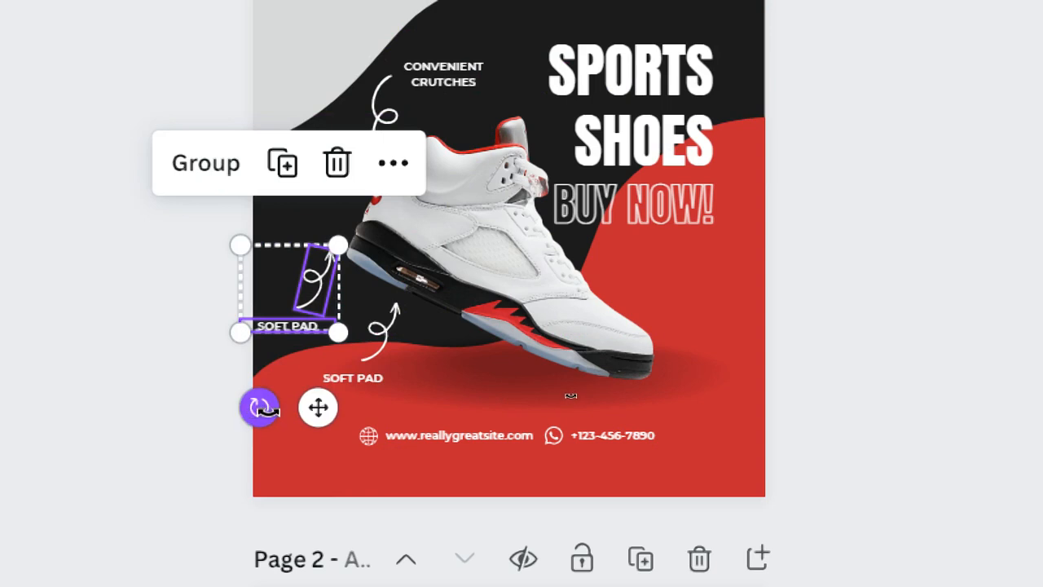
pyautogui.moveTo(261, 408); pyautogui.dragTo(232, 334)
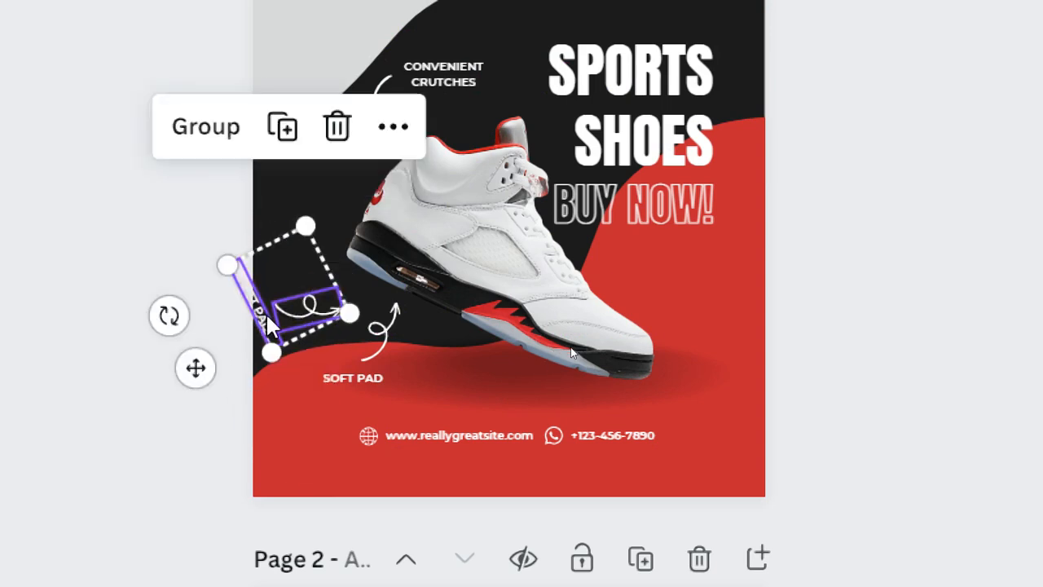
pyautogui.hotkey('ctrl', 'z')
pyautogui.click(179, 285)
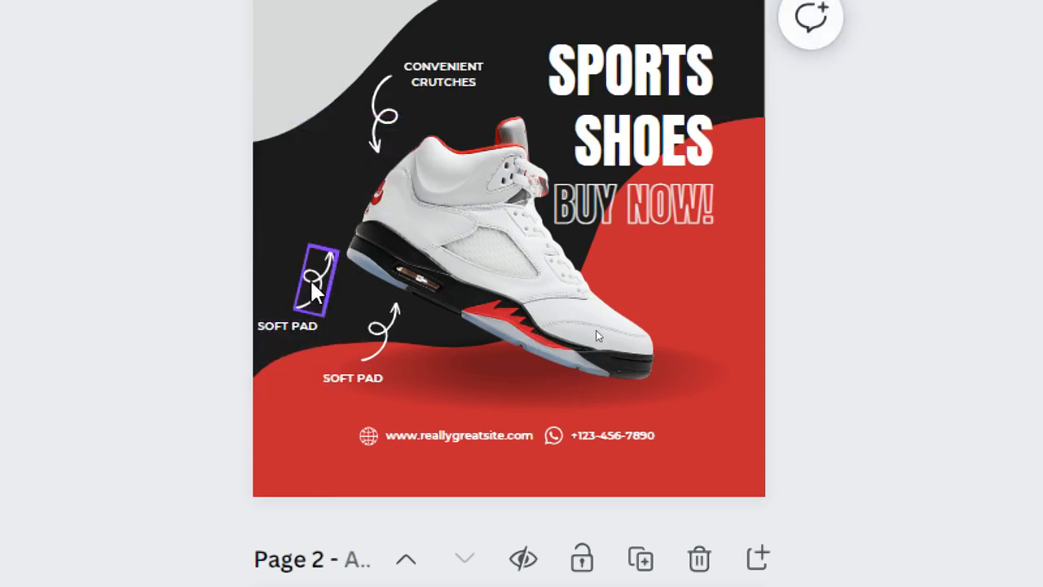
# Step: Rotate the copied arrow until it points sideways at the heel and move the copied SOFT PAD label above it
pyautogui.click(311, 282)
pyautogui.moveTo(235, 231); pyautogui.dragTo(260, 116)
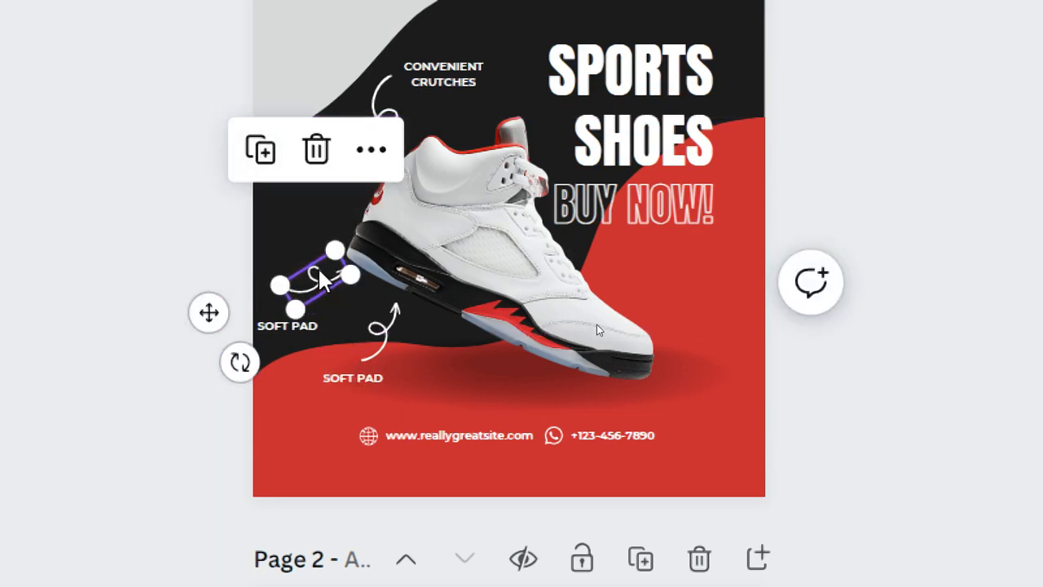
pyautogui.moveTo(318, 268); pyautogui.dragTo(325, 271)
pyautogui.click(233, 275)
pyautogui.moveTo(291, 325); pyautogui.dragTo(294, 262)
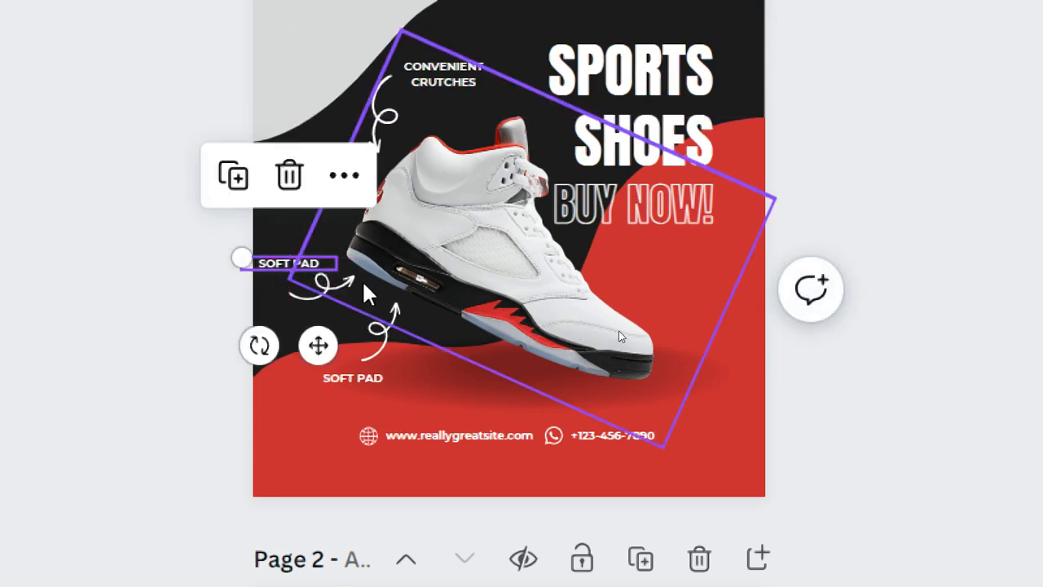
pyautogui.click(322, 287)
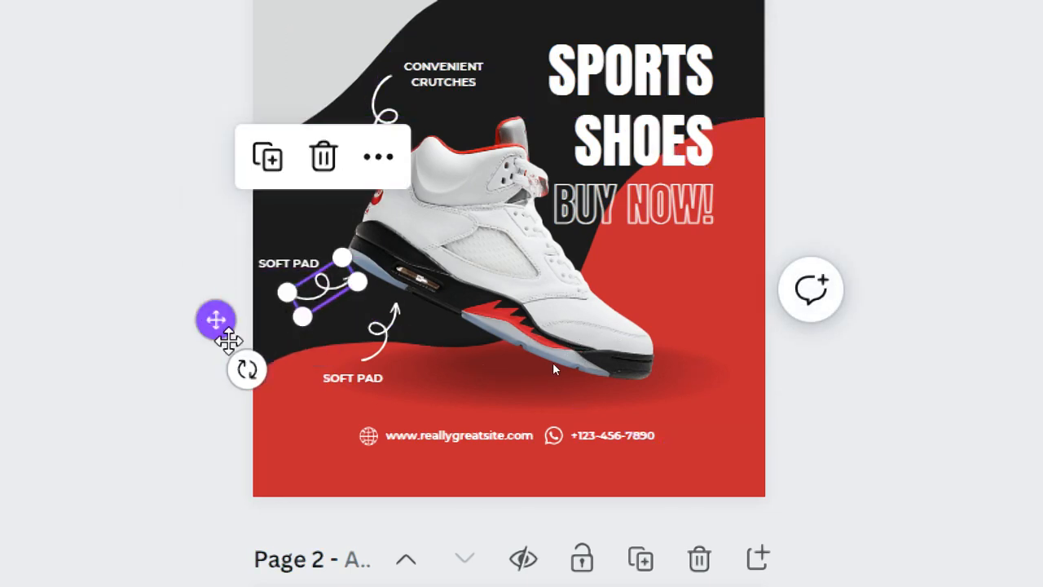
pyautogui.moveTo(246, 368); pyautogui.dragTo(206, 304)
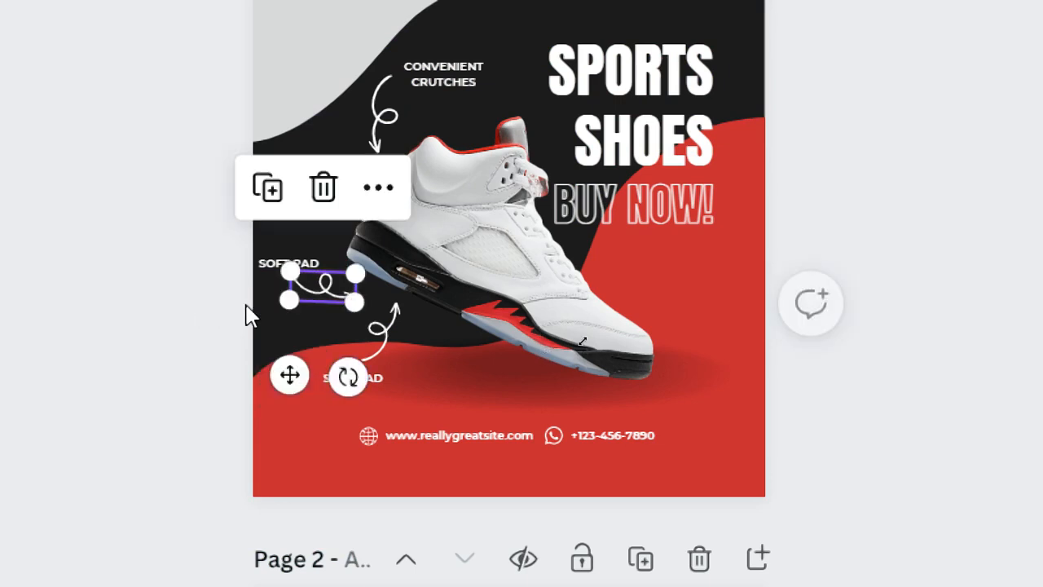
# Step: Move the copied label and arrow together up to the heel, and shift the label fully onto the page
pyautogui.keyDown('shift'); pyautogui.click(306, 263); pyautogui.keyUp('shift')
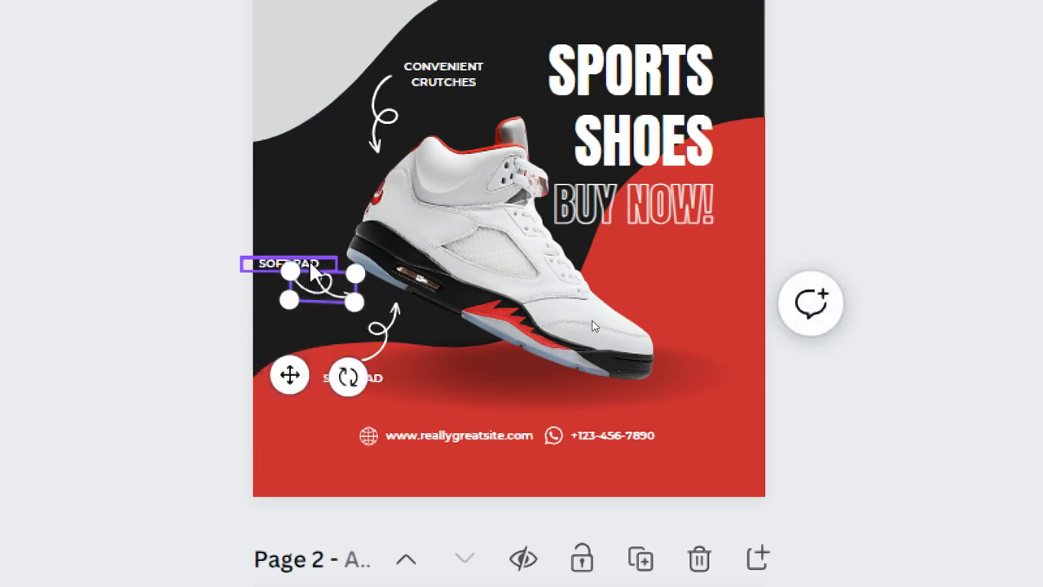
pyautogui.moveTo(329, 280); pyautogui.dragTo(321, 241)
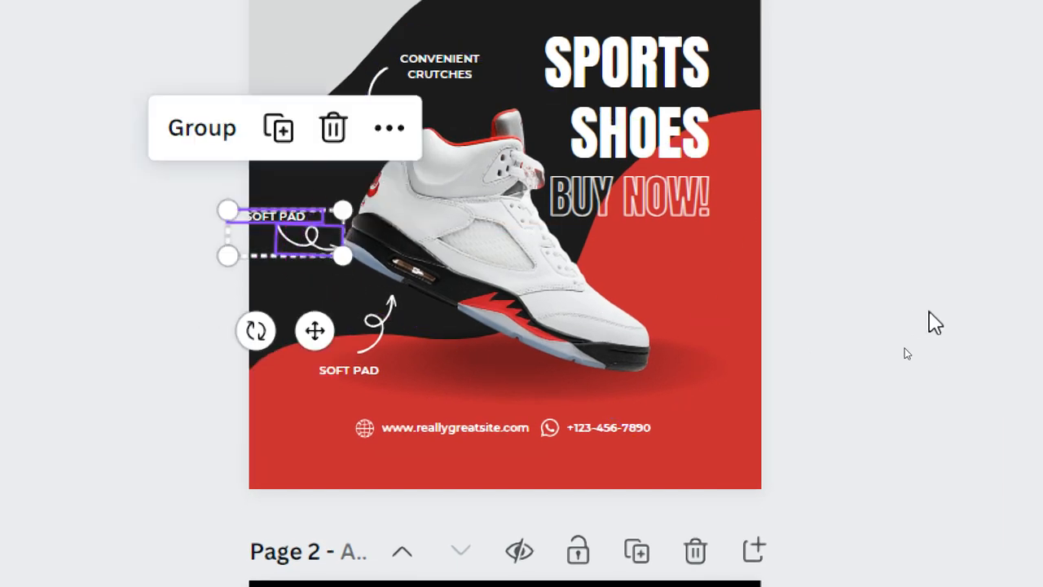
pyautogui.click(896, 308)
pyautogui.click(298, 215)
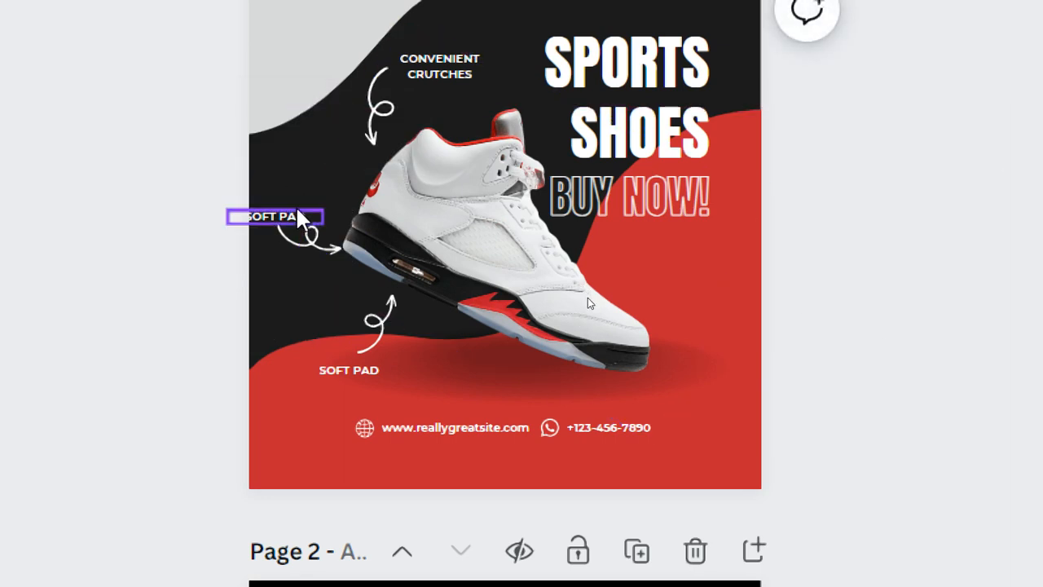
pyautogui.moveTo(298, 209); pyautogui.dragTo(298, 210)
pyautogui.click(927, 219)
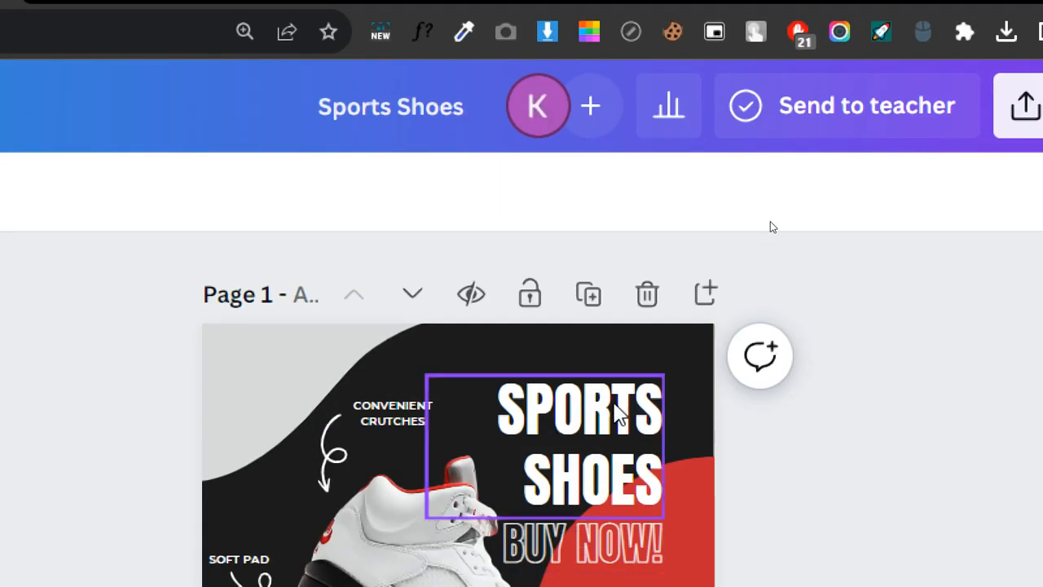
# Step: Examine the SPORTS SHOES heading's text options and look over the text elements on both pages
pyautogui.click(589, 440)
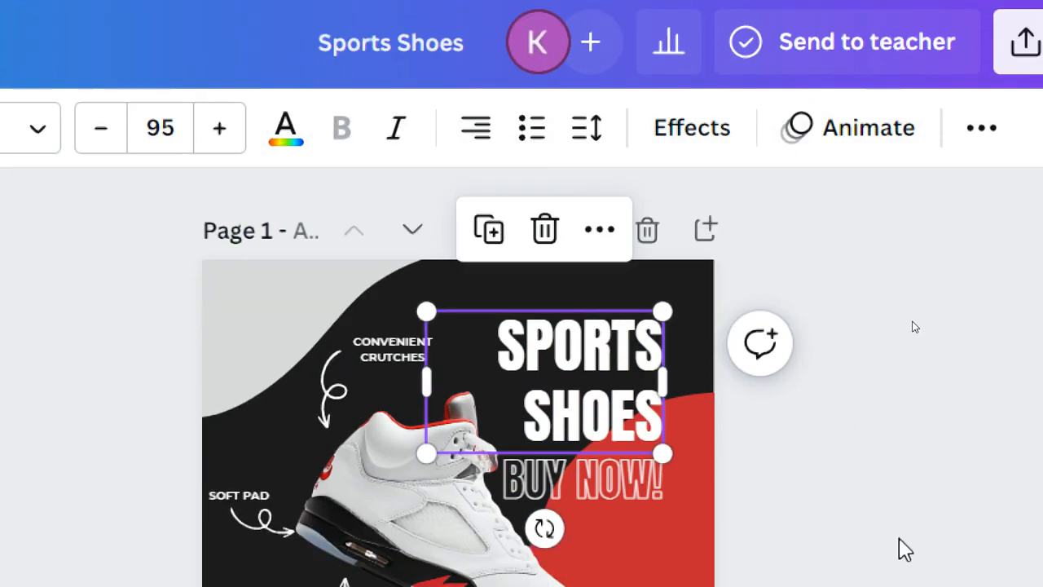
pyautogui.scroll(-5, 888, 367)
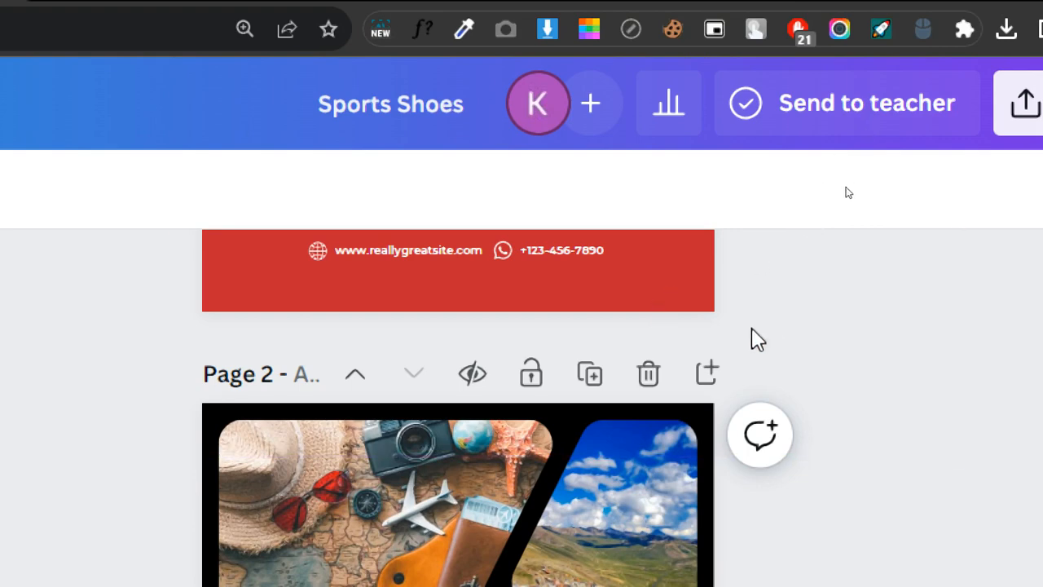
pyautogui.scroll(5, 750, 331)
pyautogui.scroll(-1, 744, 336)
pyautogui.scroll(-3, 620, 245)
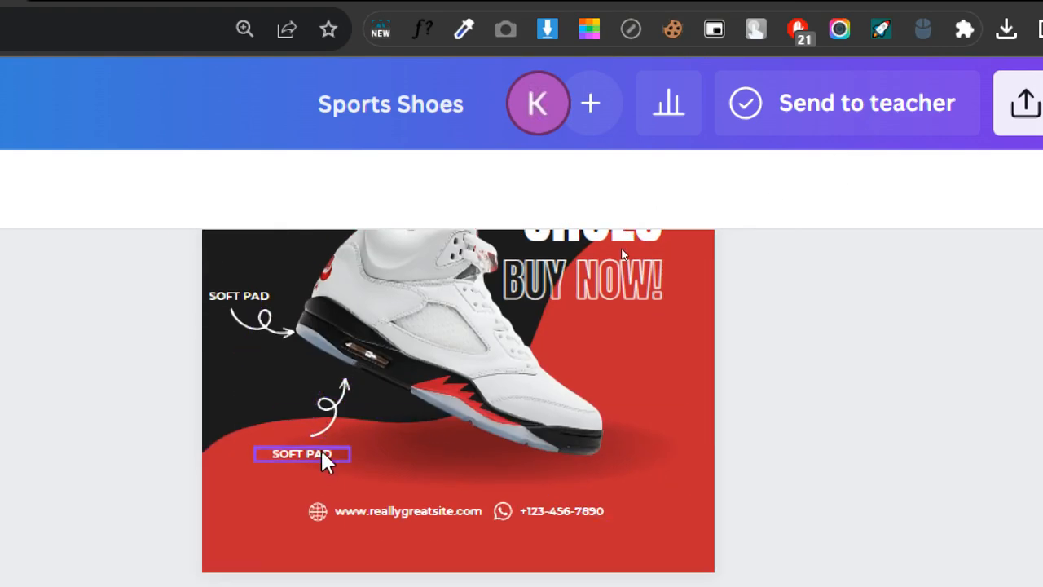
pyautogui.scroll(1, 280, 291)
pyautogui.scroll(1, 280, 285)
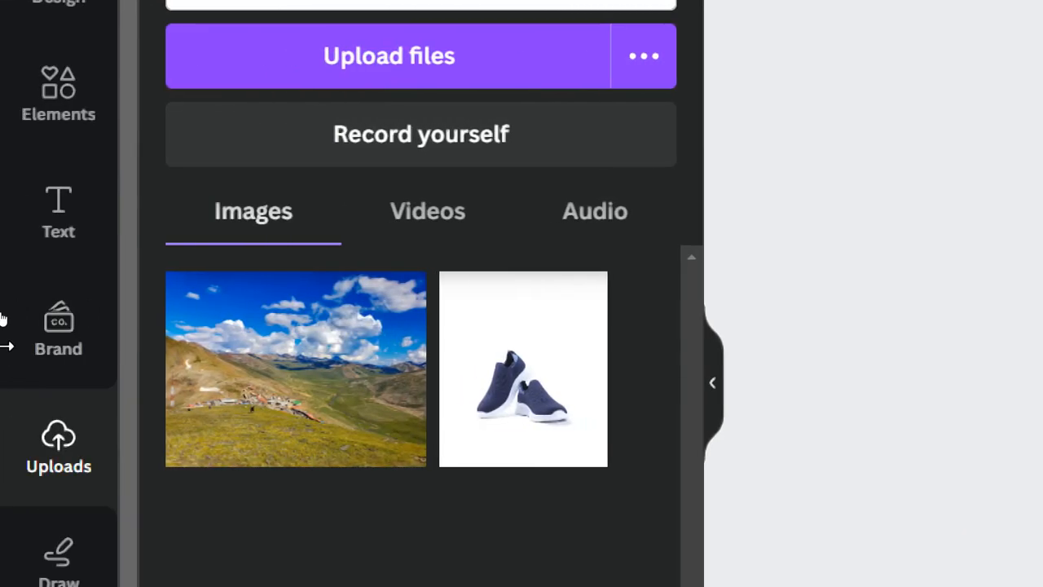
# Step: Add a body text box to page 1 reading "Soft Pad"
pyautogui.click(65, 263)
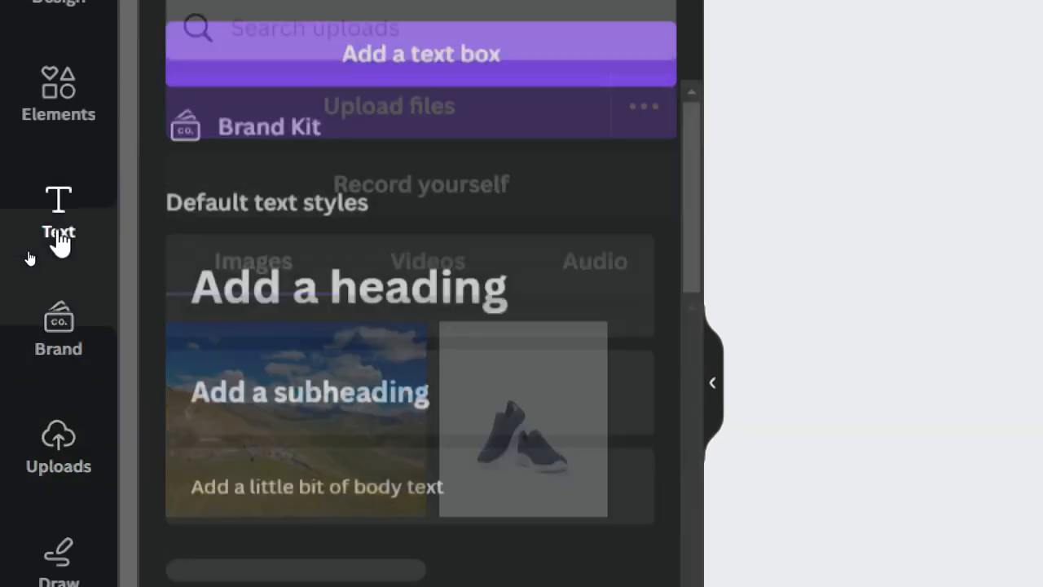
pyautogui.click(308, 503)
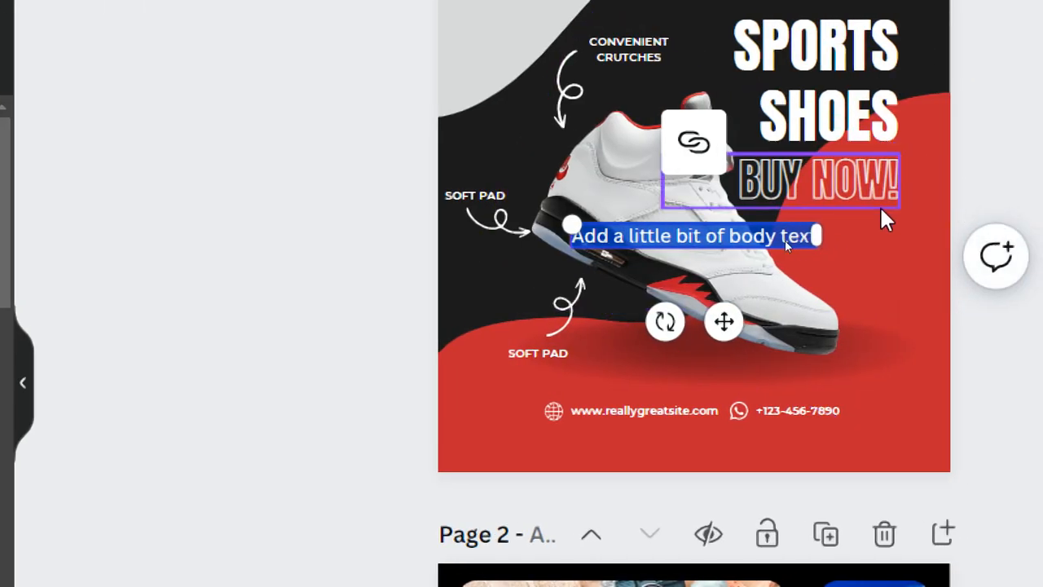
pyautogui.write('Sof')
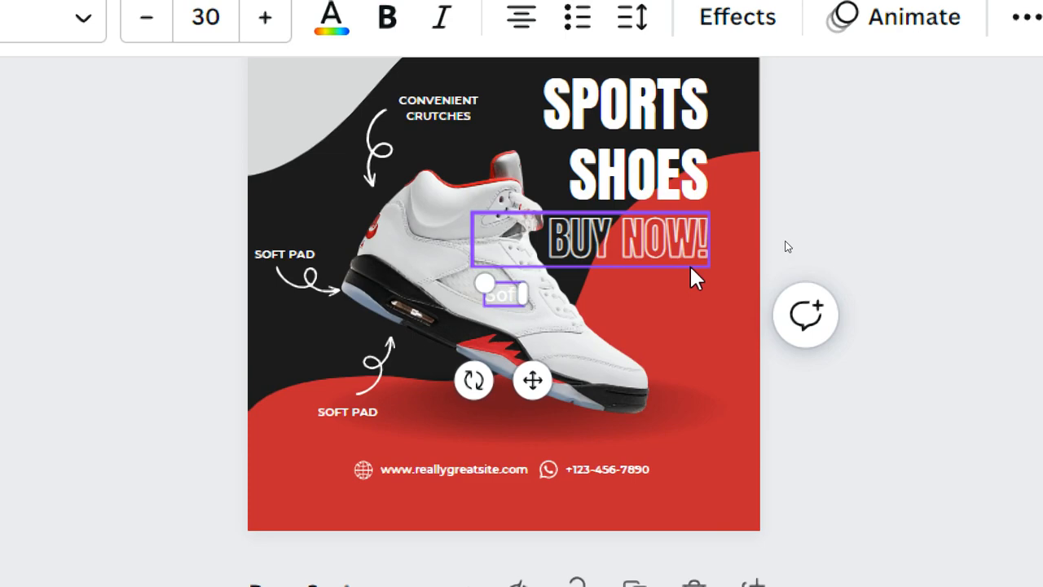
pyautogui.write('t Pa')
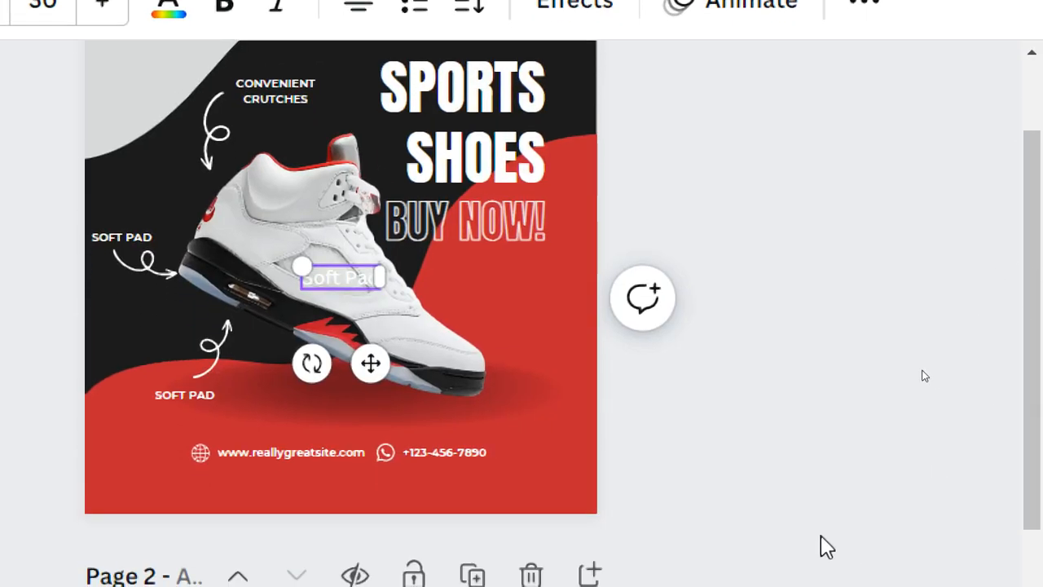
pyautogui.click(942, 514)
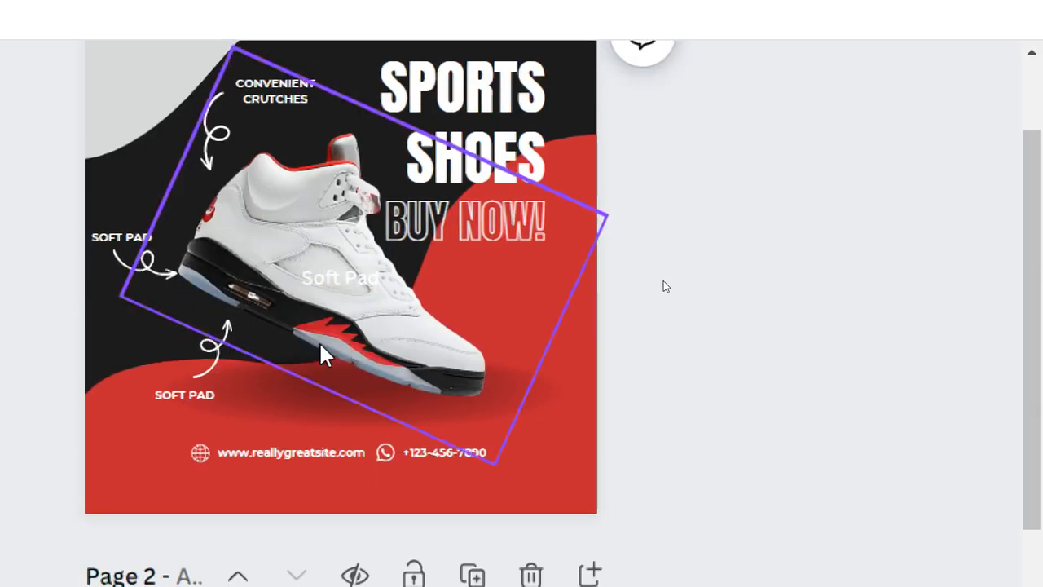
# Step: Move the Soft Pad text box directly below BUY NOW!, near the heading's right edge
pyautogui.moveTo(334, 281); pyautogui.dragTo(501, 392)
pyautogui.scroll(3, 505, 277)
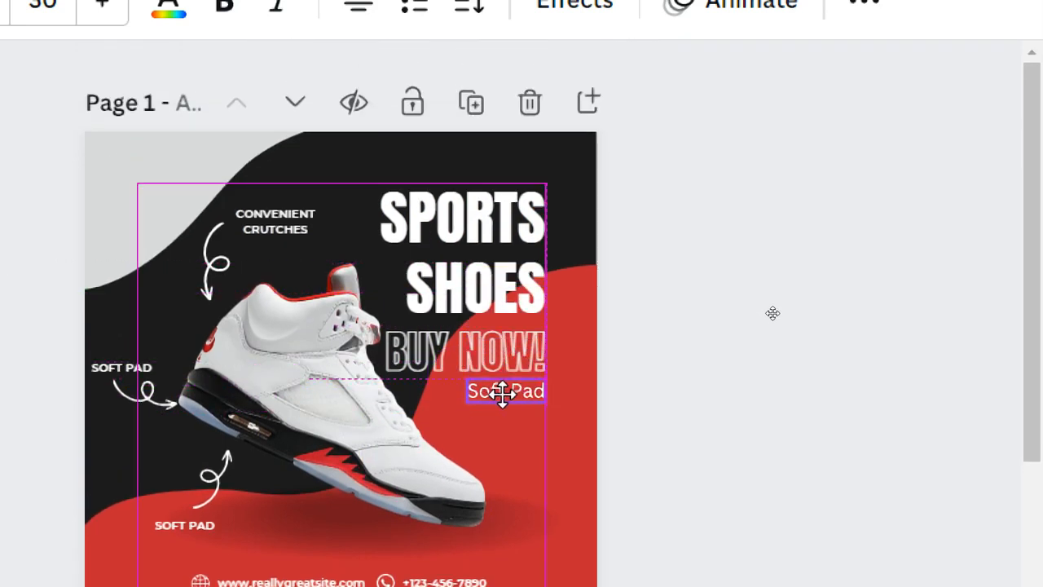
pyautogui.moveTo(501, 393)
pyautogui.mouseDown()
pyautogui.moveTo(505, 403)
pyautogui.moveTo(512, 392)
pyautogui.mouseUp()
# Step: Add "convenient" on a second line below Soft Pad in the new text box
pyautogui.doubleClick(511, 394)
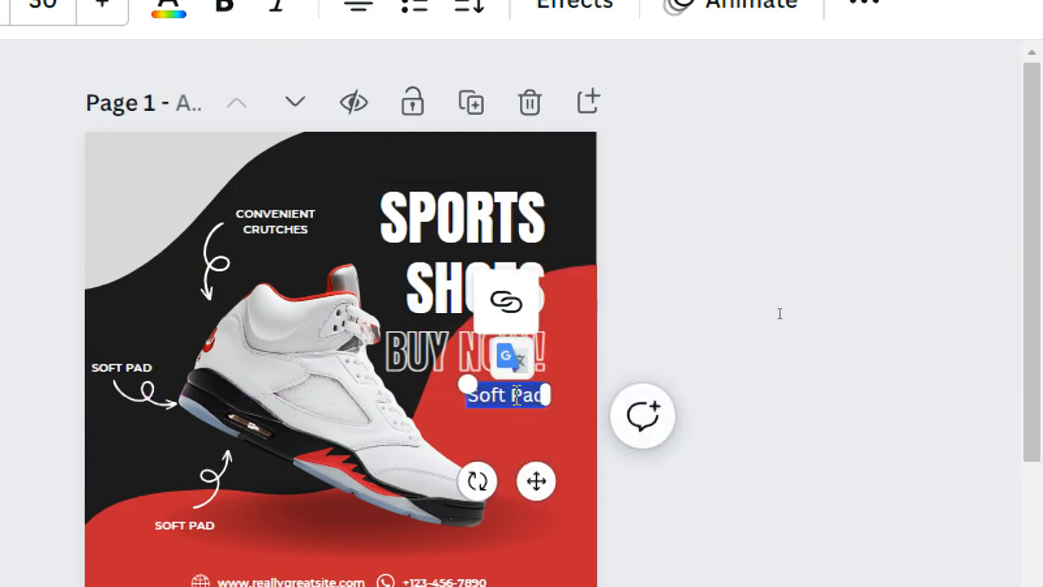
pyautogui.press('Right')
pyautogui.press('Return')
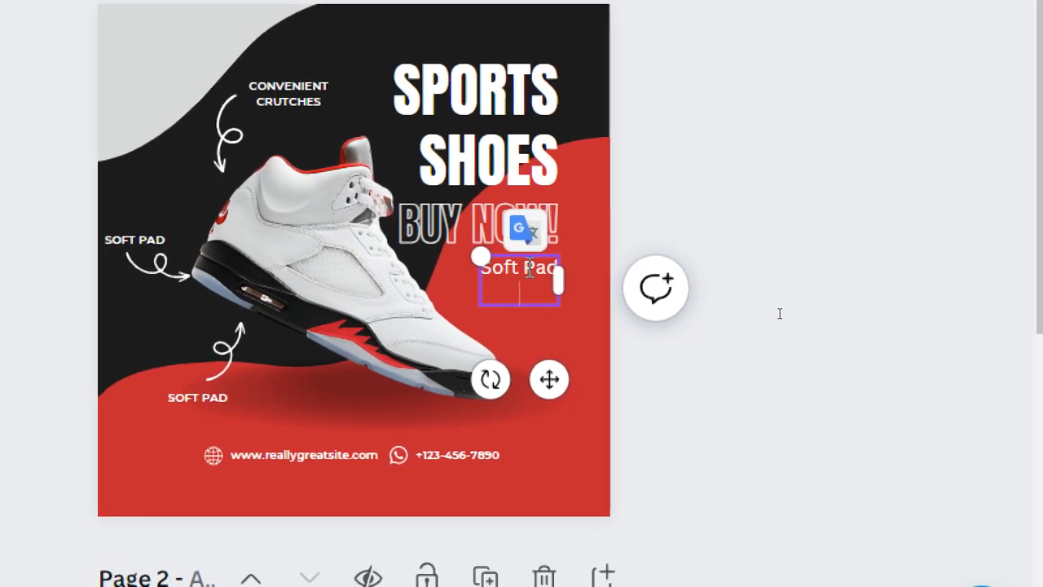
pyautogui.press('BackSpace')
pyautogui.write('cor')
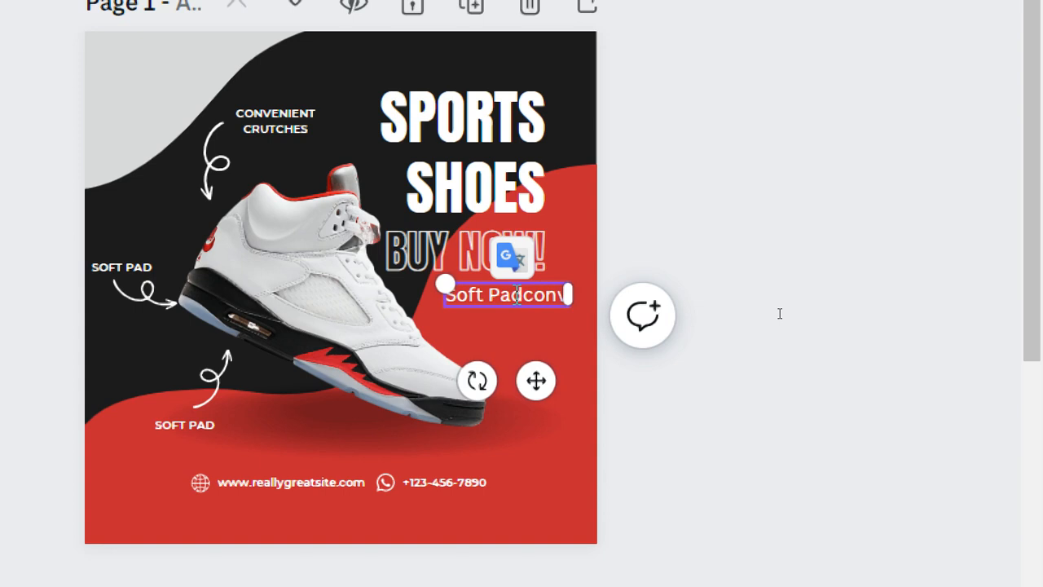
pyautogui.write('en')
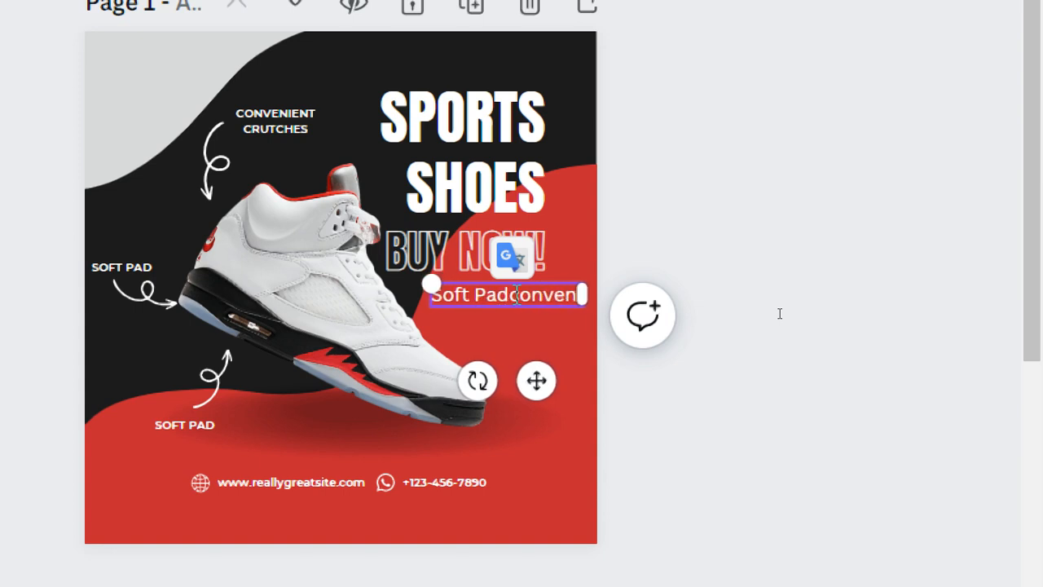
pyautogui.write('ie')
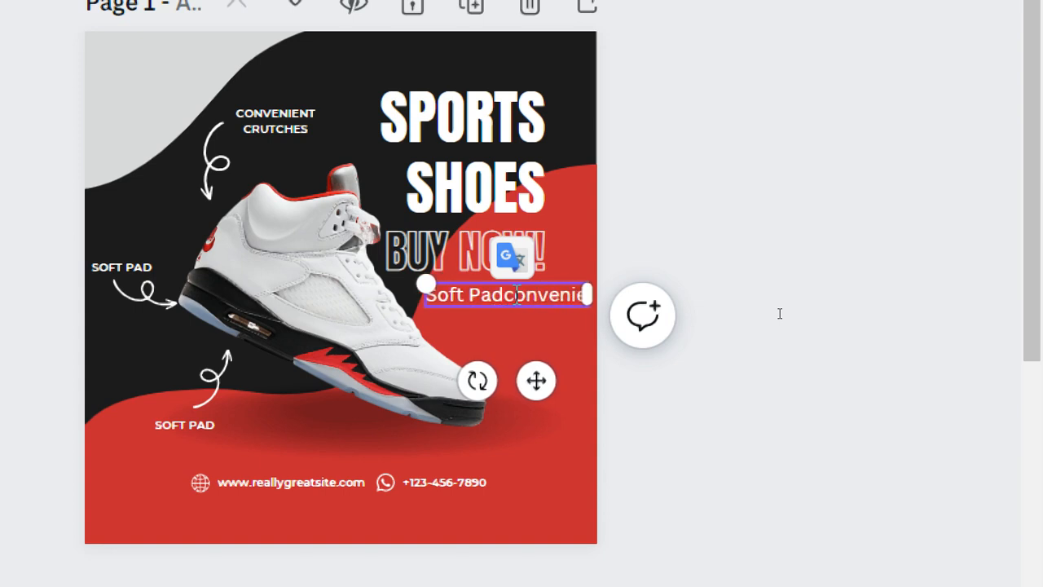
pyautogui.write('nt')
pyautogui.scroll(-1, 780, 314)
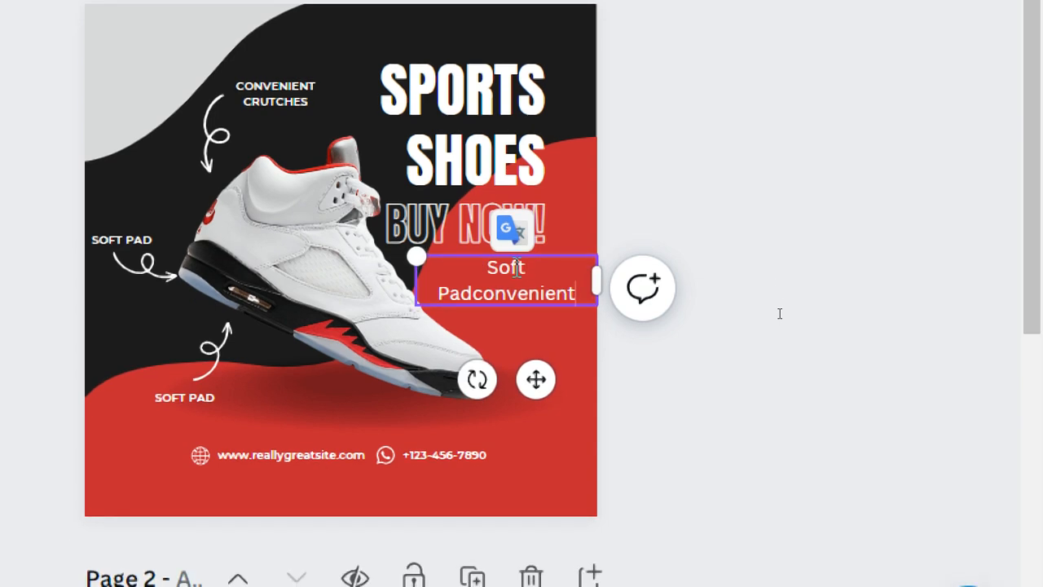
pyautogui.hscroll(-3, 780, 314)
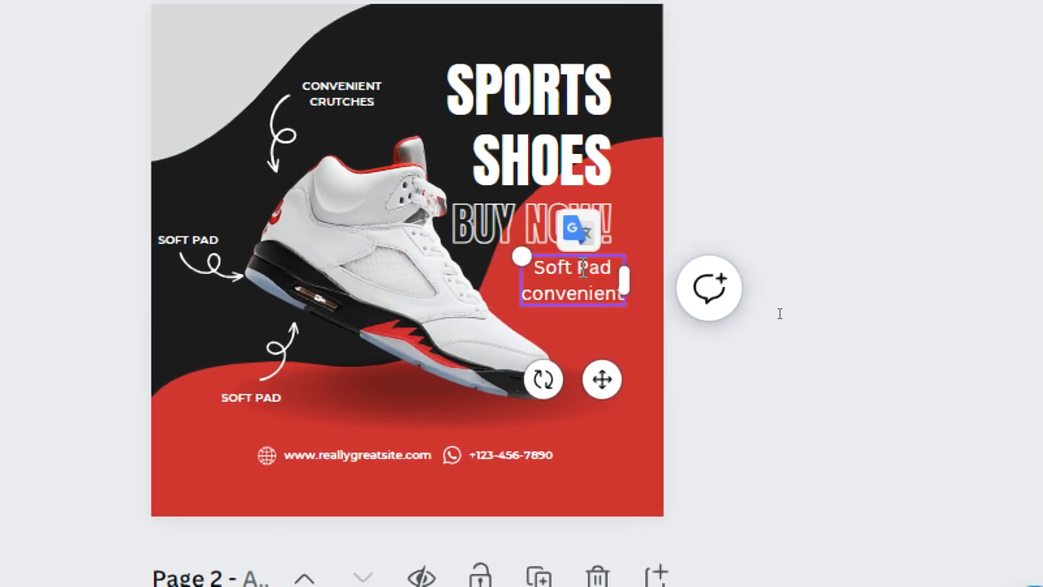
# Step: Capitalize the first letter of the word on the second line so it reads "Convenient"
pyautogui.hscroll(1, 779, 314)
pyautogui.press('BackSpace')
pyautogui.write('C')
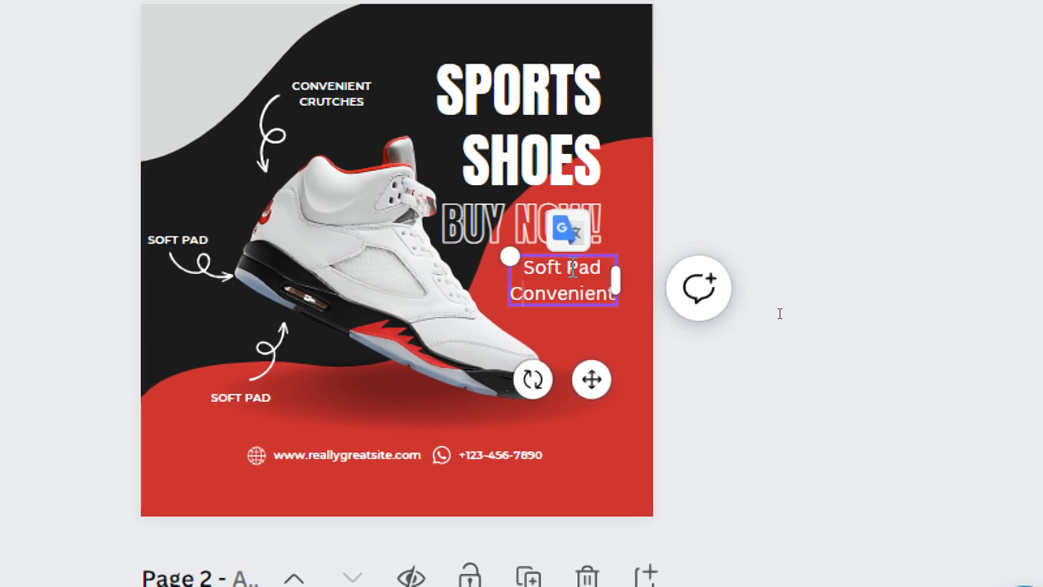
pyautogui.press('Right')
pyautogui.press('Right')
pyautogui.press('Right')
pyautogui.press('Right')
pyautogui.press('Right')
pyautogui.press('Right')
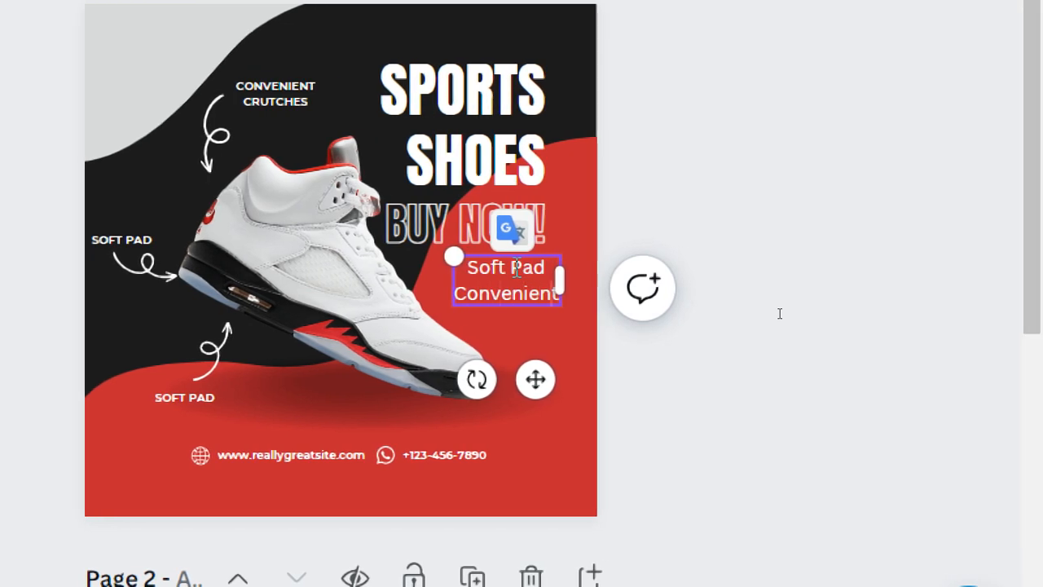
# Step: Replace the second line of the Soft Pad text box with "convenient crutches", matching the label at the shoe's collar
pyautogui.doubleClick(276, 91)
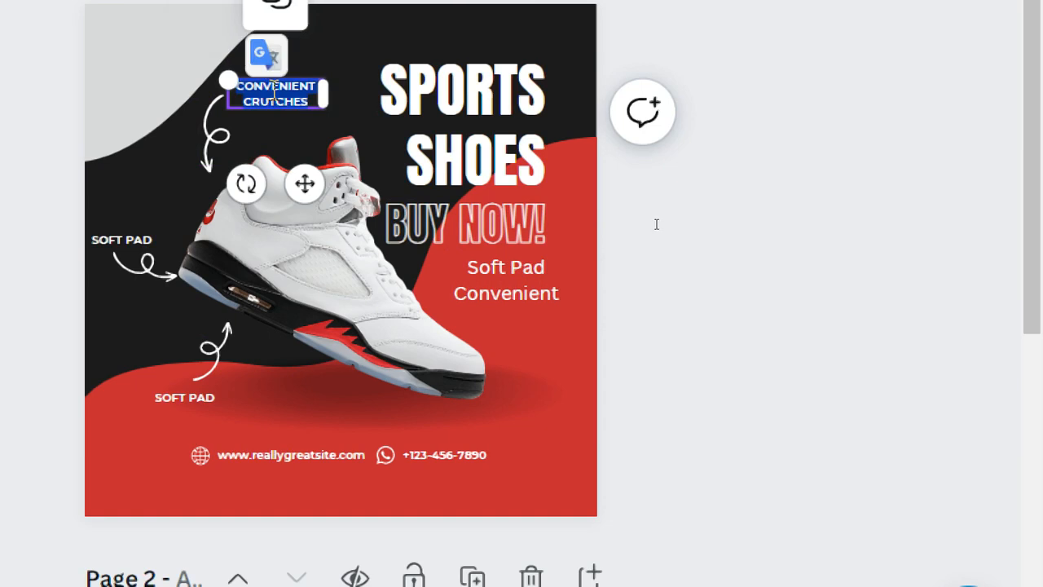
pyautogui.click(521, 292)
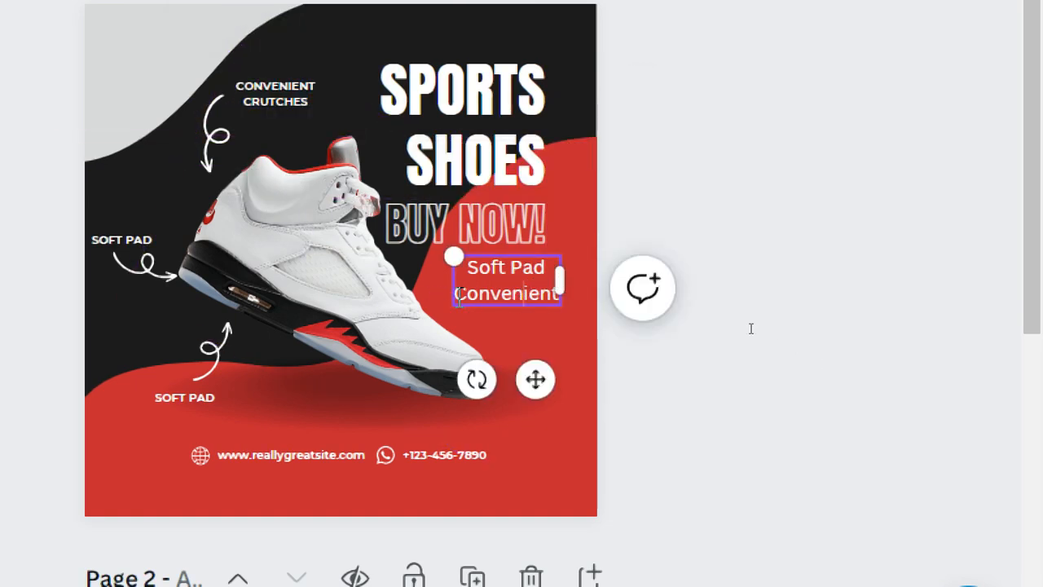
pyautogui.moveTo(458, 296); pyautogui.dragTo(556, 300)
pyautogui.write('convenient crutches')
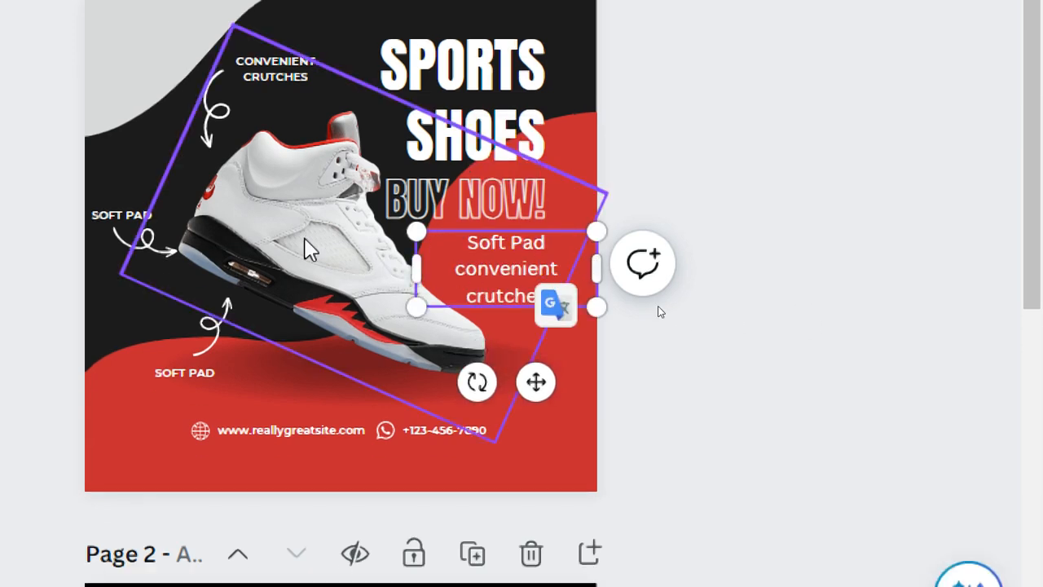
# Step: Capitalize both added words in the text box so they read "Convenient Crutches"
pyautogui.click(464, 269)
pyautogui.press('BackSpace')
pyautogui.write('C')
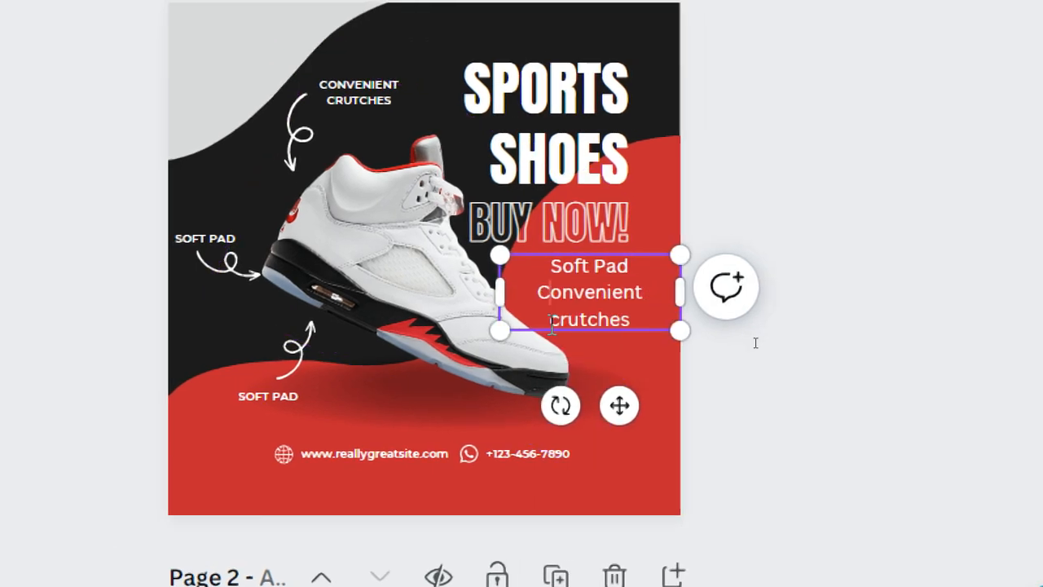
pyautogui.click(469, 301)
pyautogui.press('BackSpace')
pyautogui.write('C')
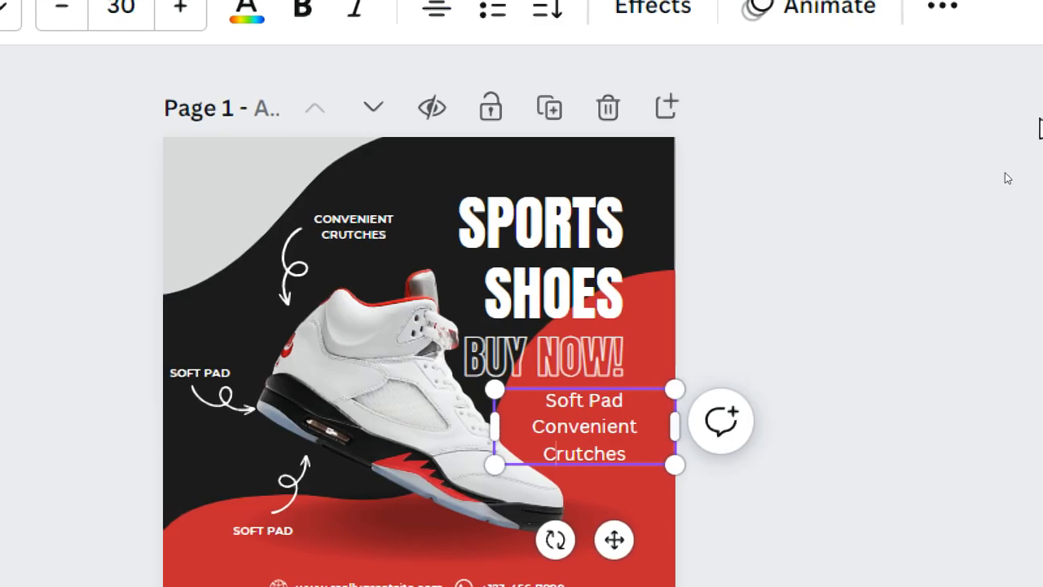
# Step: Reduce the font size of the Soft Pad Convenient Crutches text box to 25
pyautogui.click(673, 412)
pyautogui.click(612, 412)
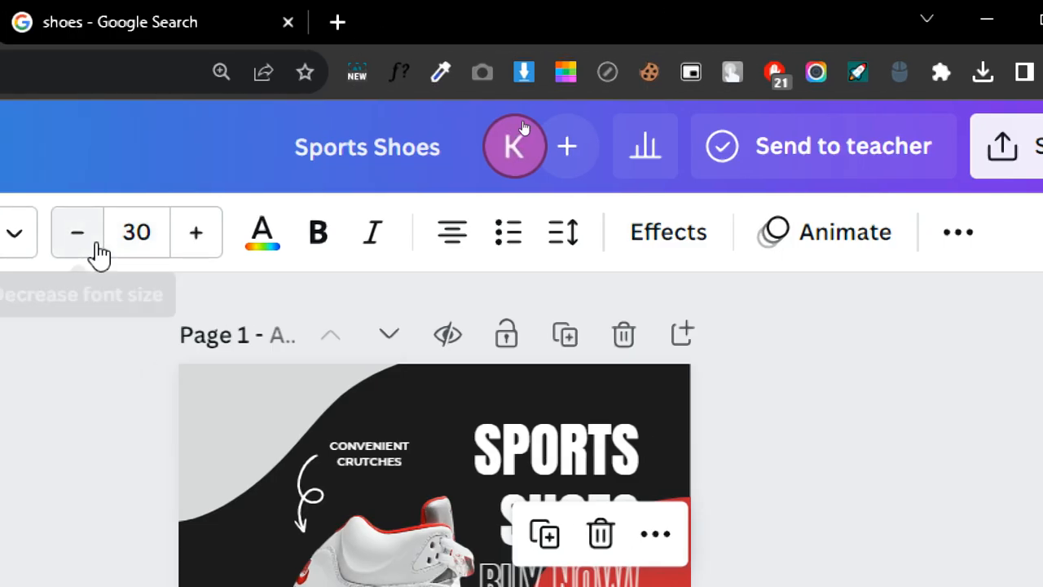
pyautogui.click(98, 249)
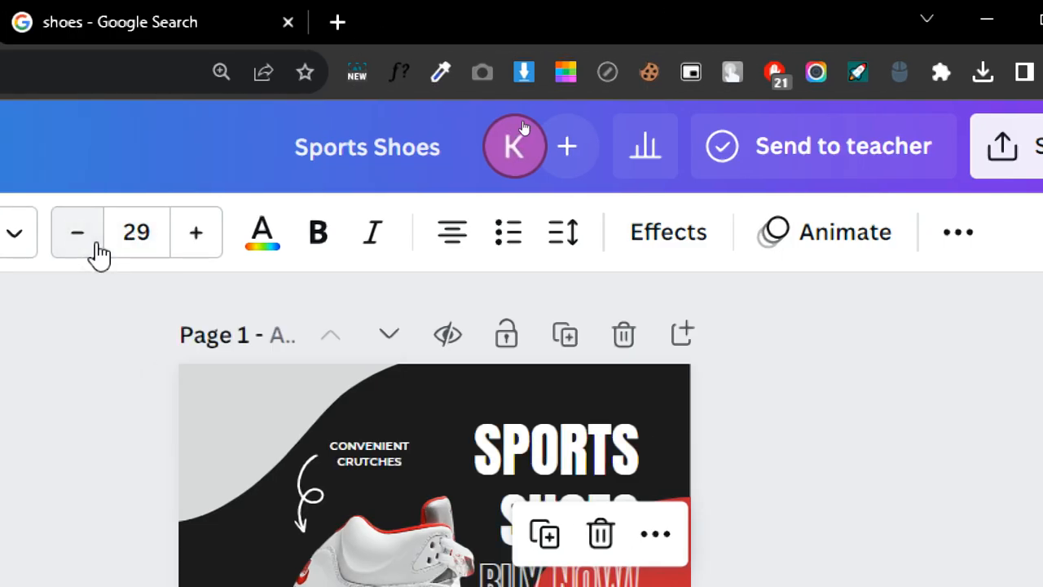
pyautogui.click(97, 249)
pyautogui.click(98, 248)
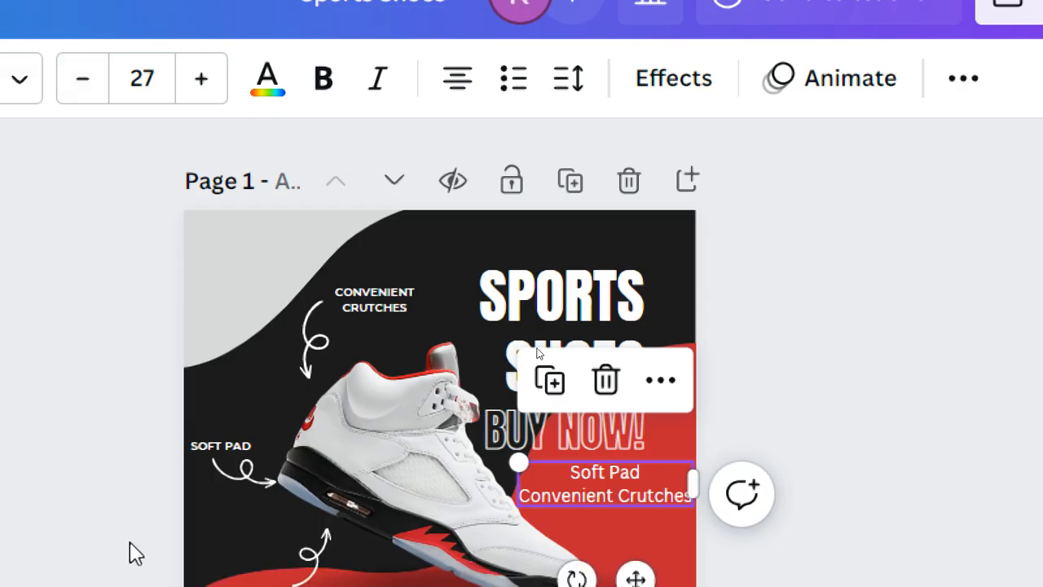
pyautogui.click(100, 93)
pyautogui.click(101, 94)
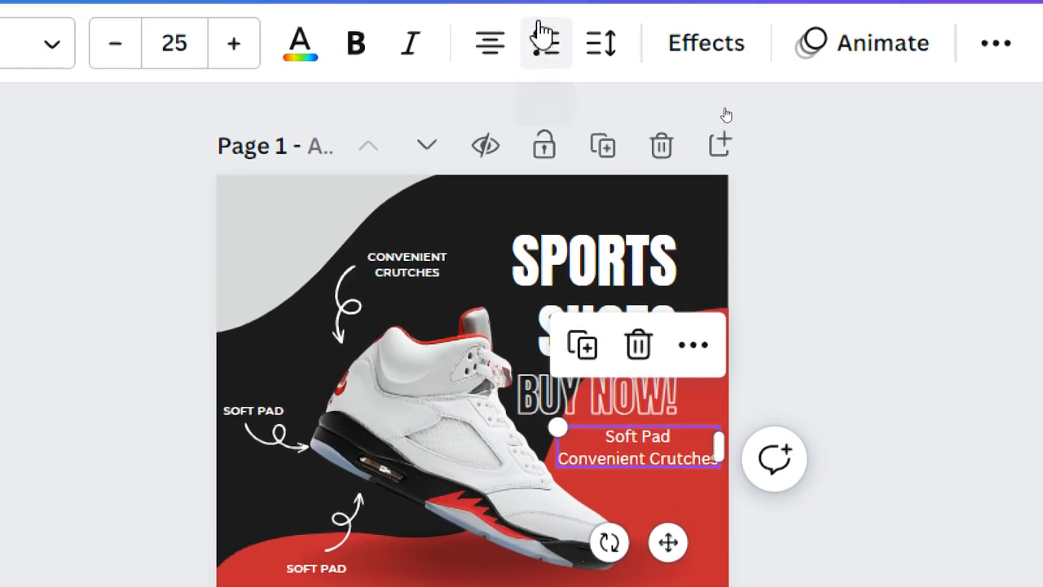
# Step: Right-align the text and move its box under BUY NOW! so their right edges line up
pyautogui.click(498, 42)
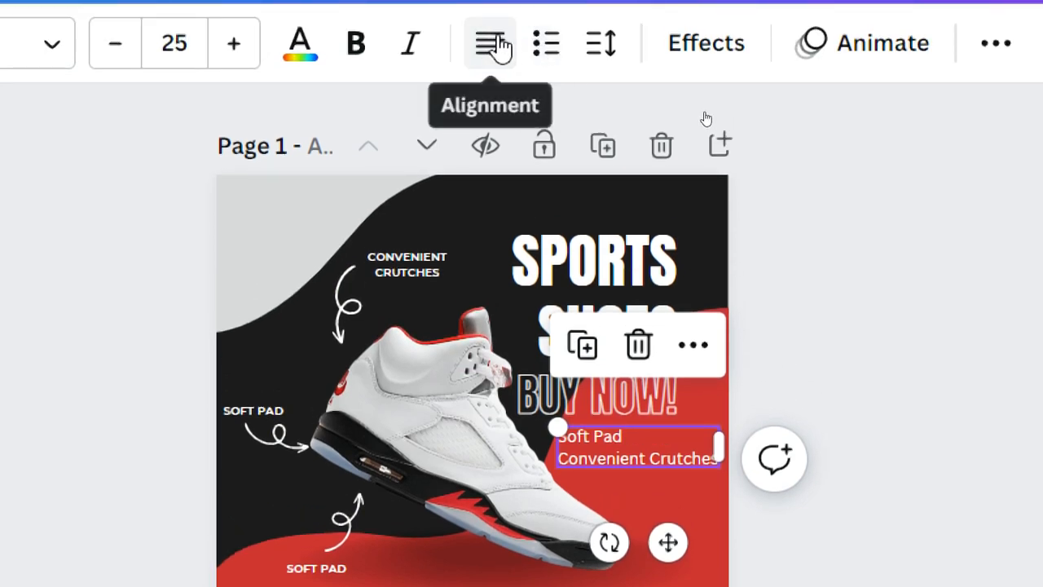
pyautogui.click(498, 43)
pyautogui.moveTo(679, 459); pyautogui.dragTo(630, 426)
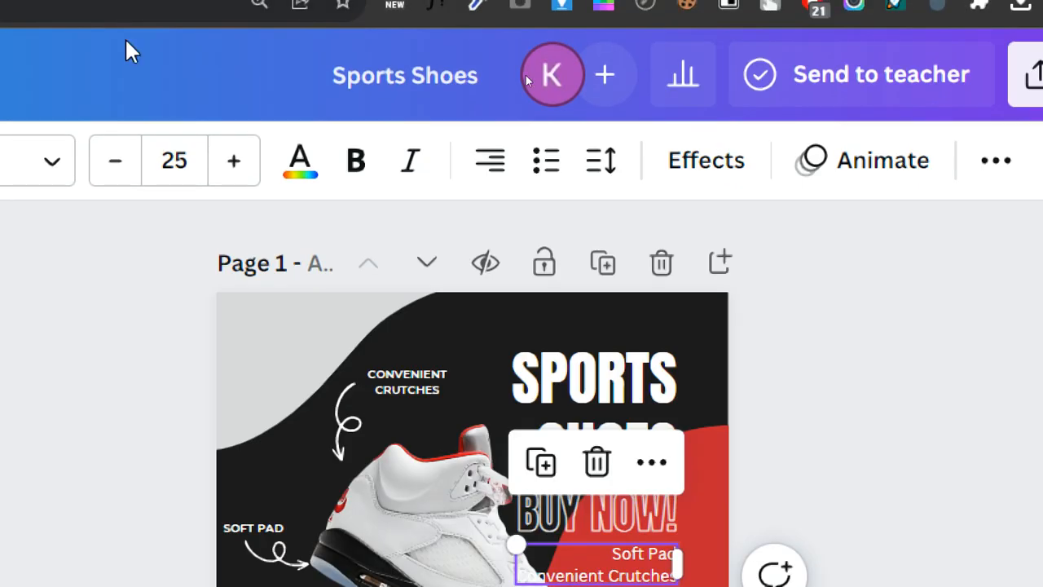
# Step: Reduce the font size of the right-aligned Soft Pad Convenient Crutches text to 19
pyautogui.click(126, 161)
pyautogui.click(127, 161)
pyautogui.click(127, 162)
pyautogui.click(127, 161)
pyautogui.click(126, 162)
pyautogui.click(127, 162)
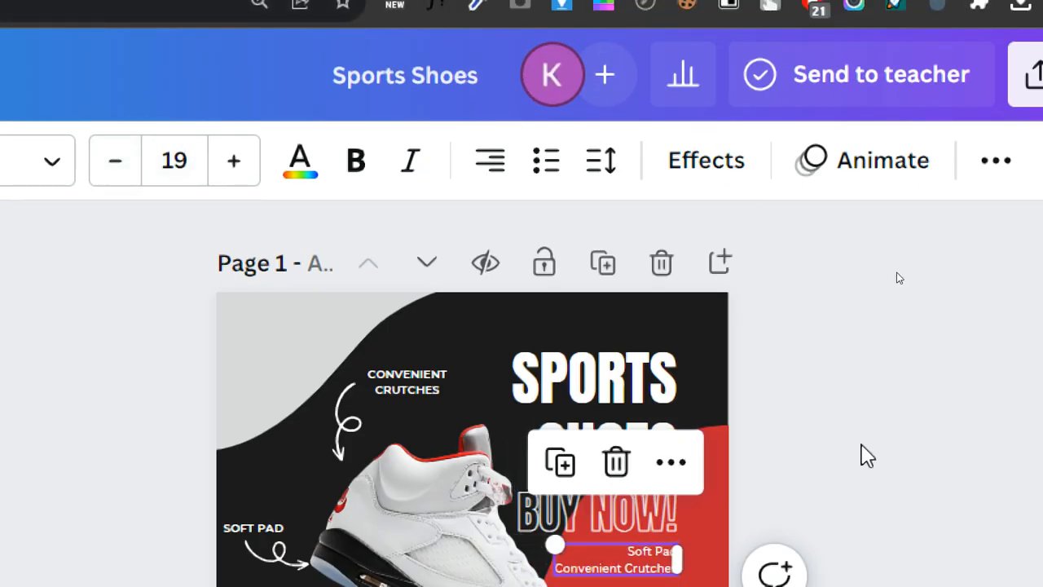
pyautogui.click(884, 549)
# Step: Copy the Soft Pad and Convenient Crutches lines and paste them twice below within the same text box
pyautogui.click(661, 569)
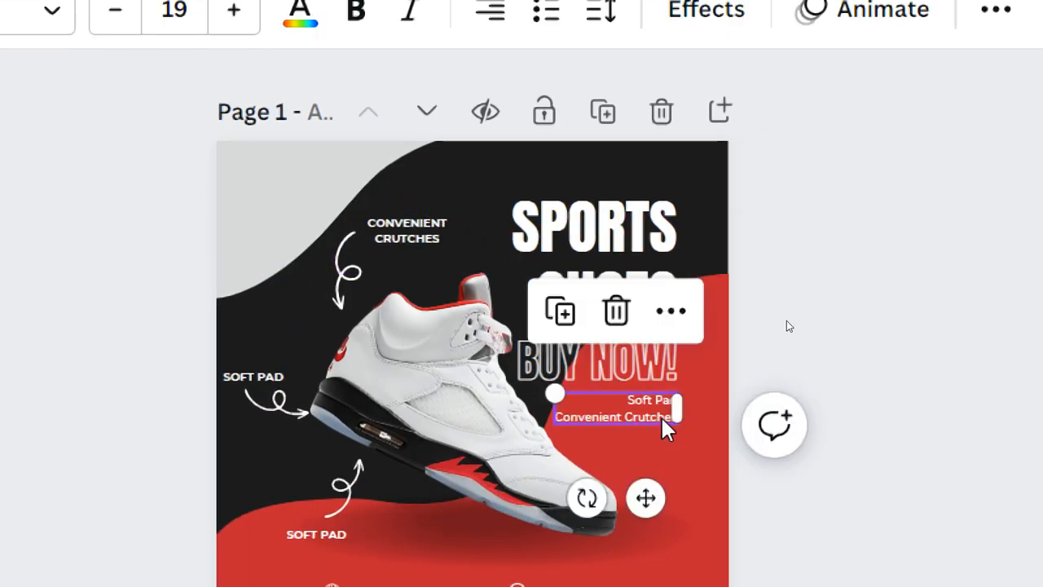
pyautogui.doubleClick(662, 420)
pyautogui.hotkey('ctrl', 'c')
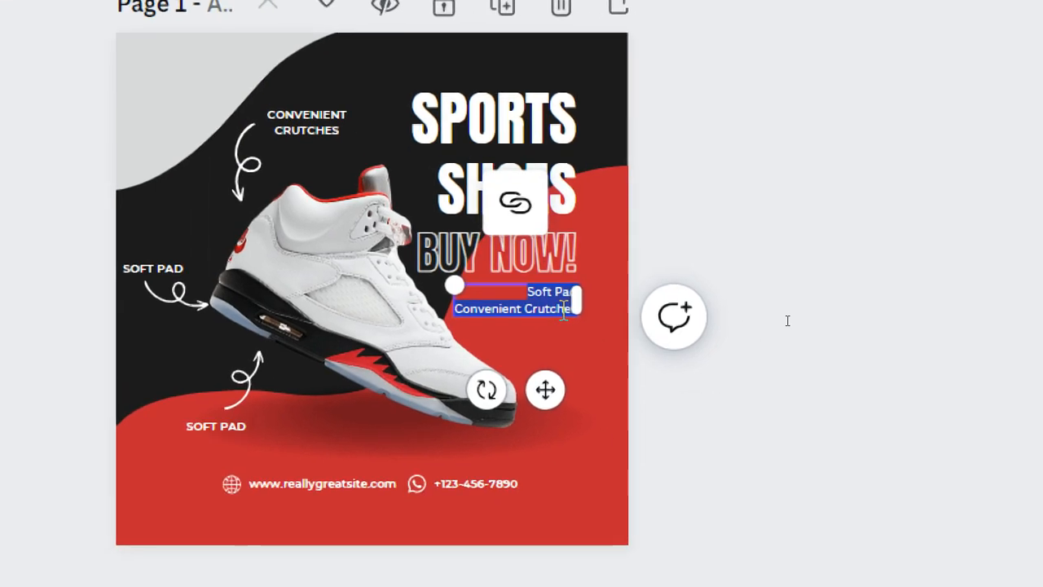
pyautogui.click(563, 309)
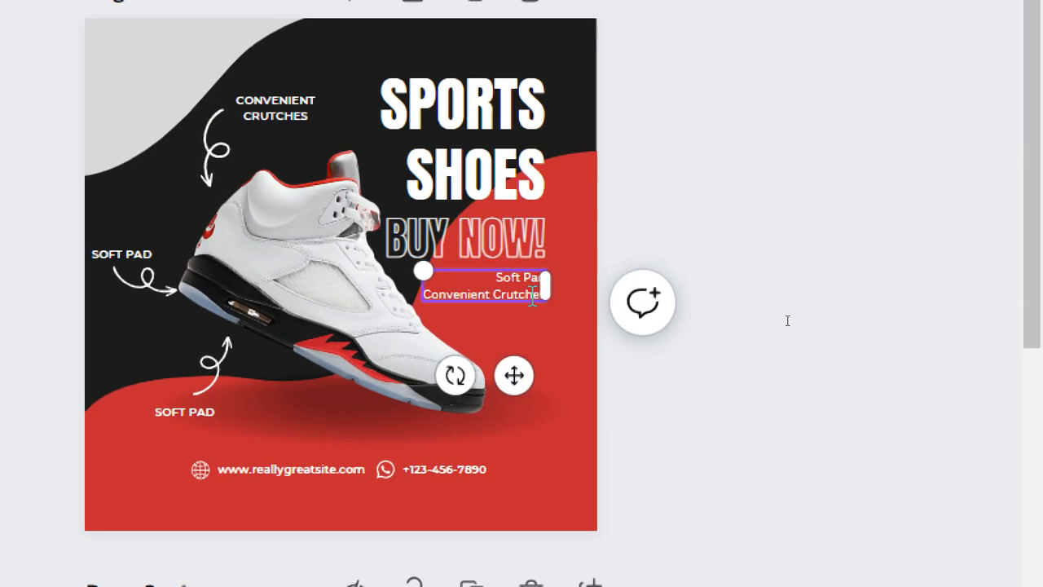
pyautogui.press('Return')
pyautogui.hotkey('ctrl', 'v')
pyautogui.press('Return')
pyautogui.hotkey('ctrl', 'v')
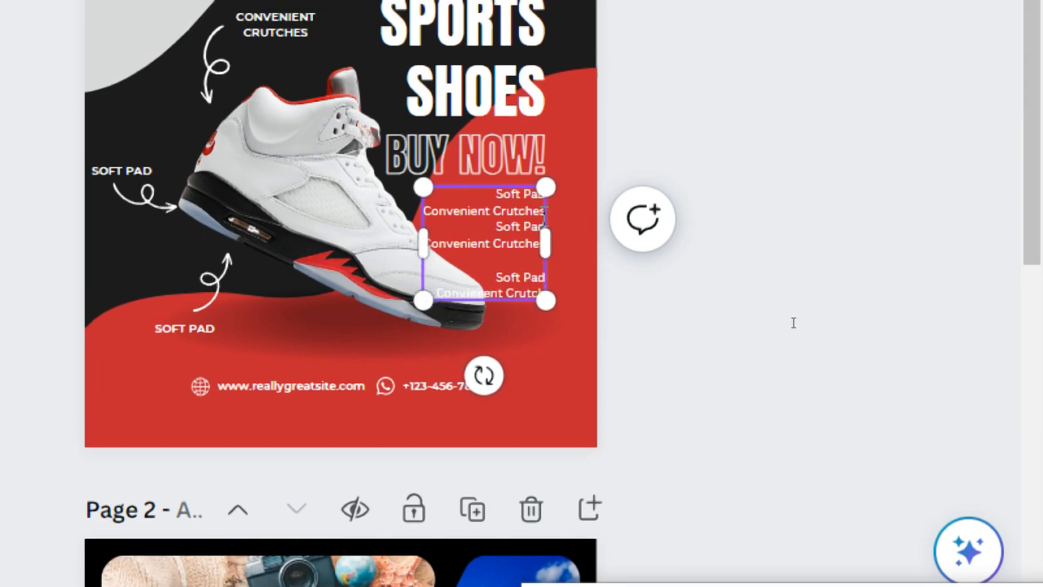
# Step: Undo the pasted lines and redo them, leaving three consecutive pairs of Soft Pad and Convenient Crutches in the text box
pyautogui.hotkey('ctrl', 'z')
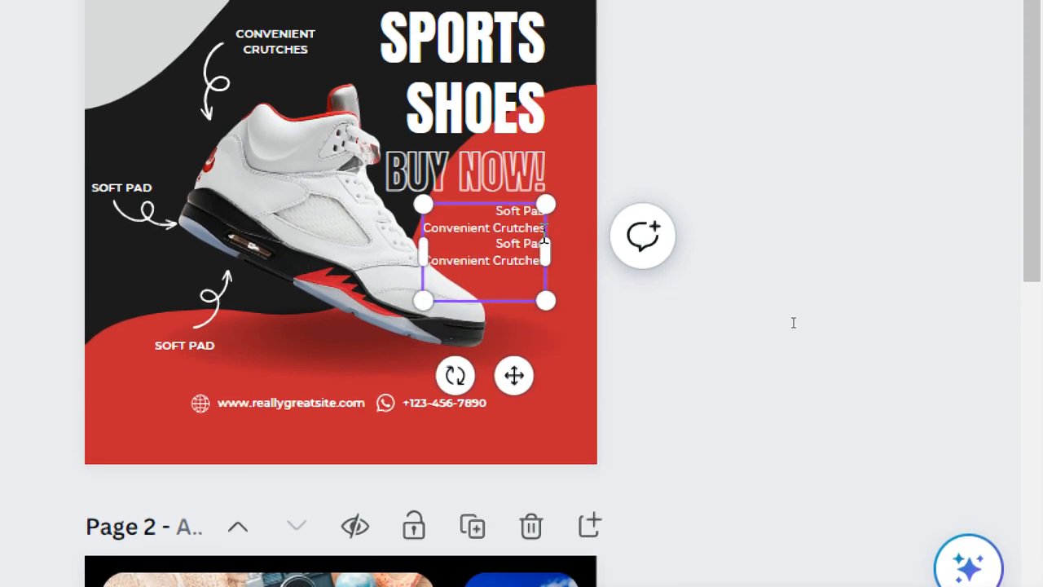
pyautogui.hotkey('ctrl', 'z')
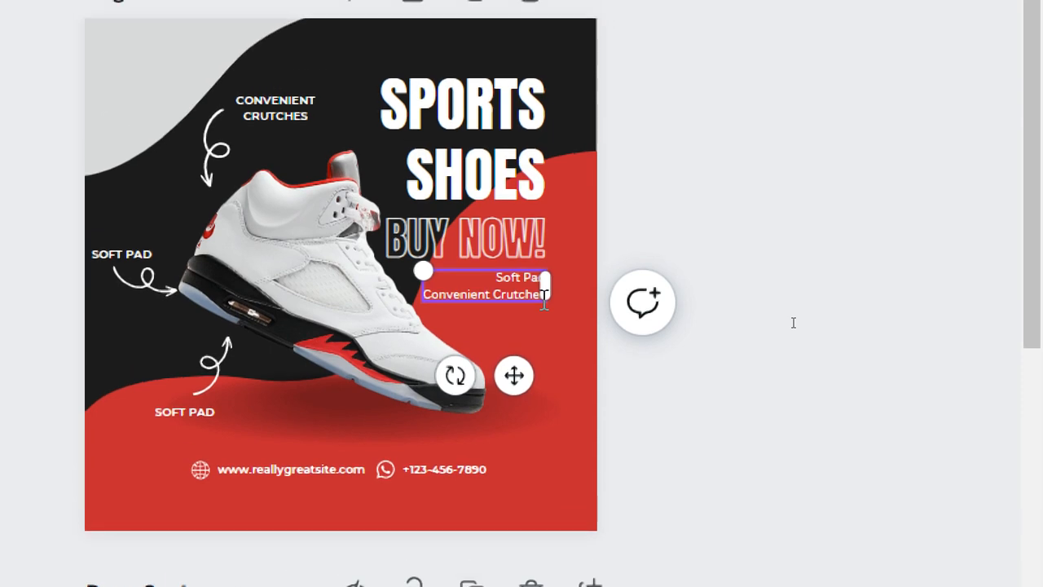
pyautogui.hotkey('ctrl', 'y')
pyautogui.hotkey('ctrl', 'y')
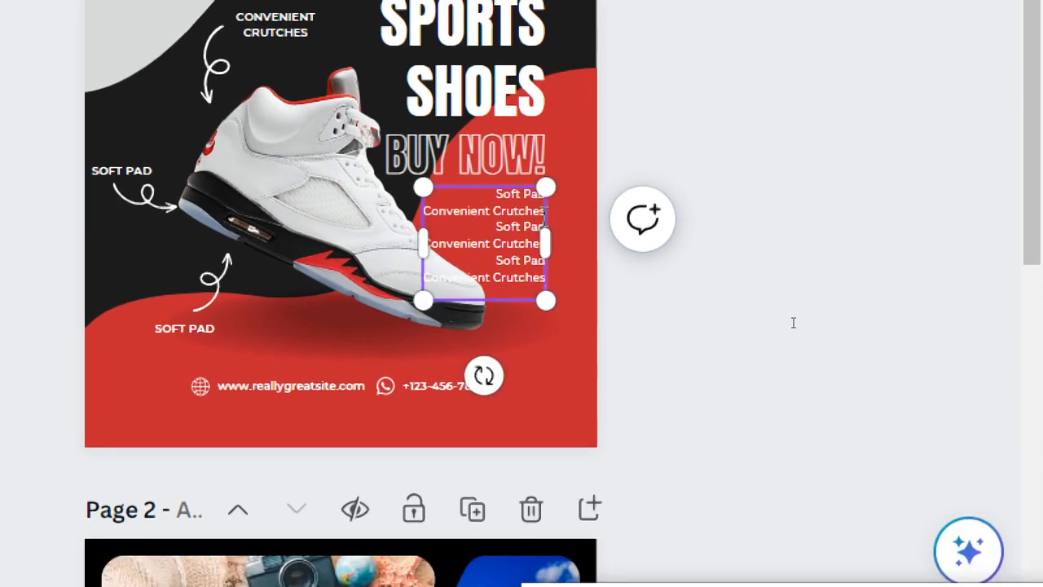
pyautogui.hotkey('ctrl', 'y')
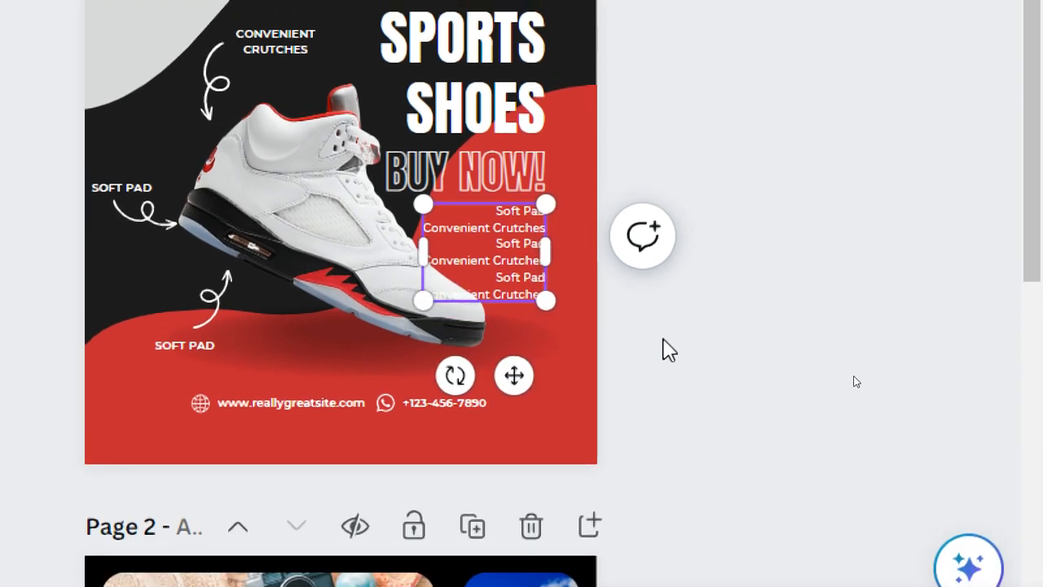
# Step: Try narrowing the Soft Pad and Convenient Crutches text box, undo the resize, and reduce its font size to 18
pyautogui.click(761, 271)
pyautogui.click(530, 246)
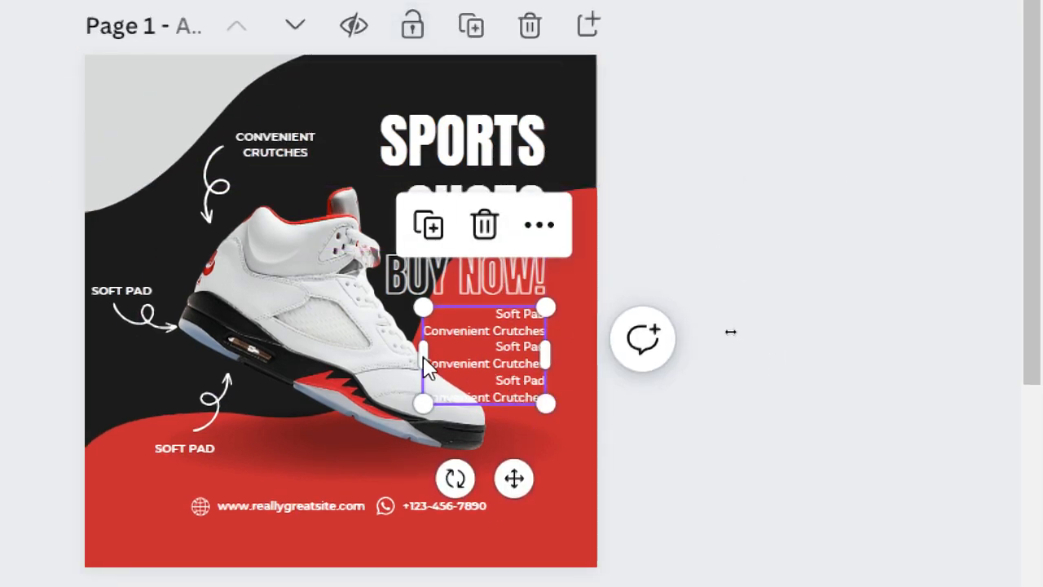
pyautogui.moveTo(423, 355); pyautogui.dragTo(452, 355)
pyautogui.hotkey('ctrl', 'z')
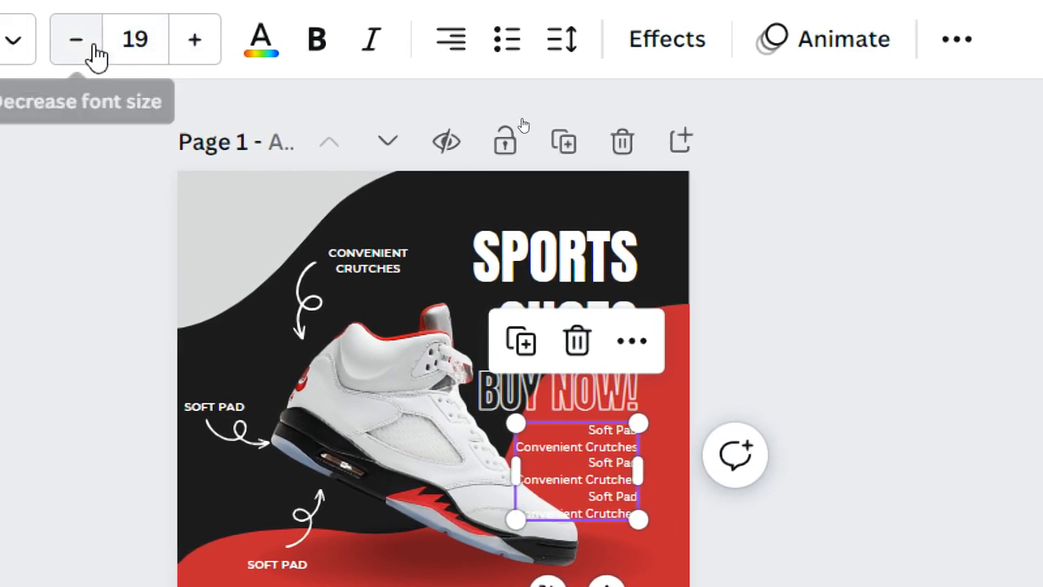
pyautogui.click(95, 51)
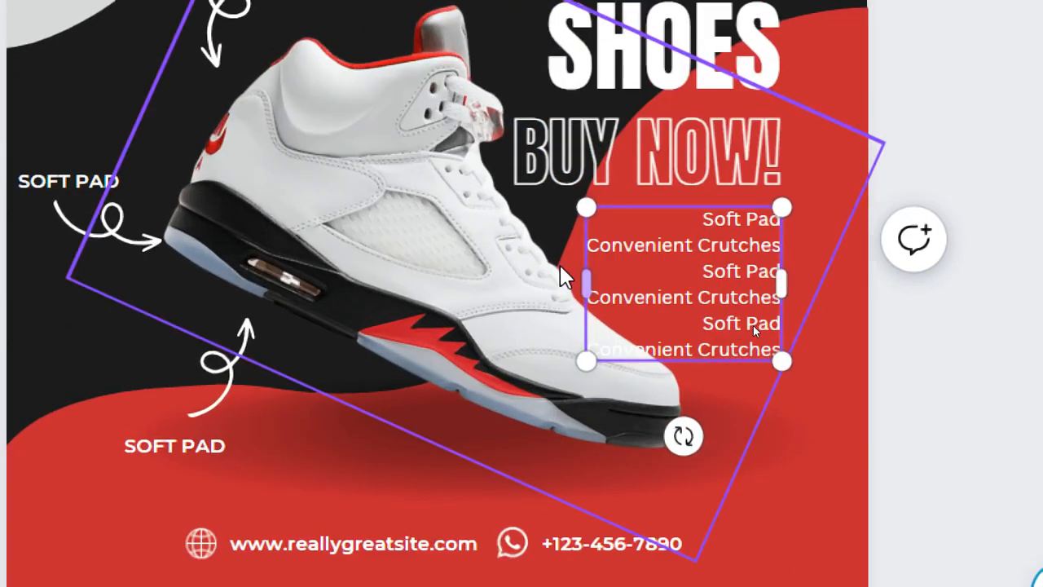
# Step: Insert line breaks before Crutches in the second and third Convenient Crutches lines
pyautogui.doubleClick(719, 299)
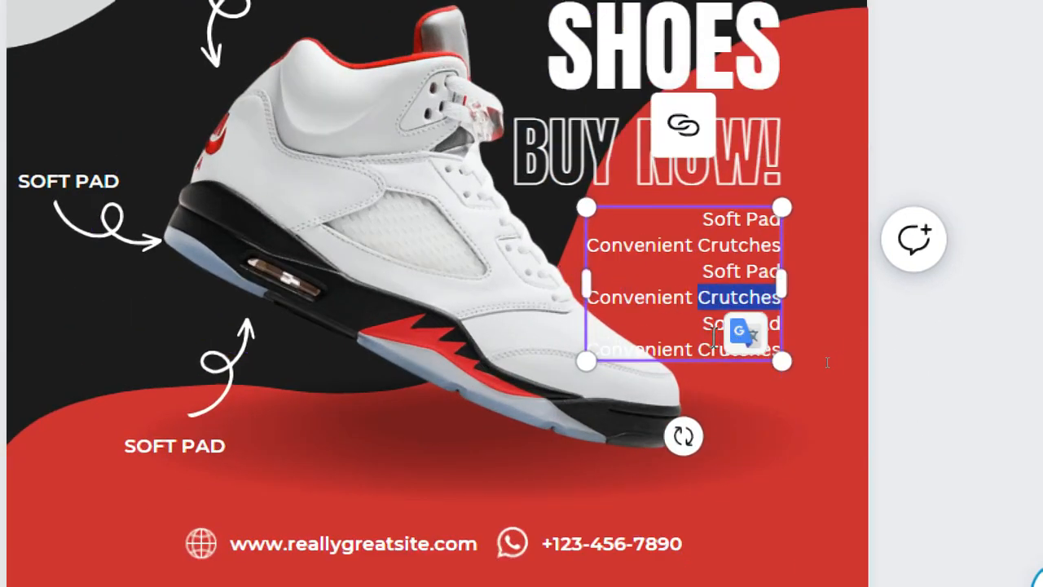
pyautogui.click(697, 347)
pyautogui.press('Return')
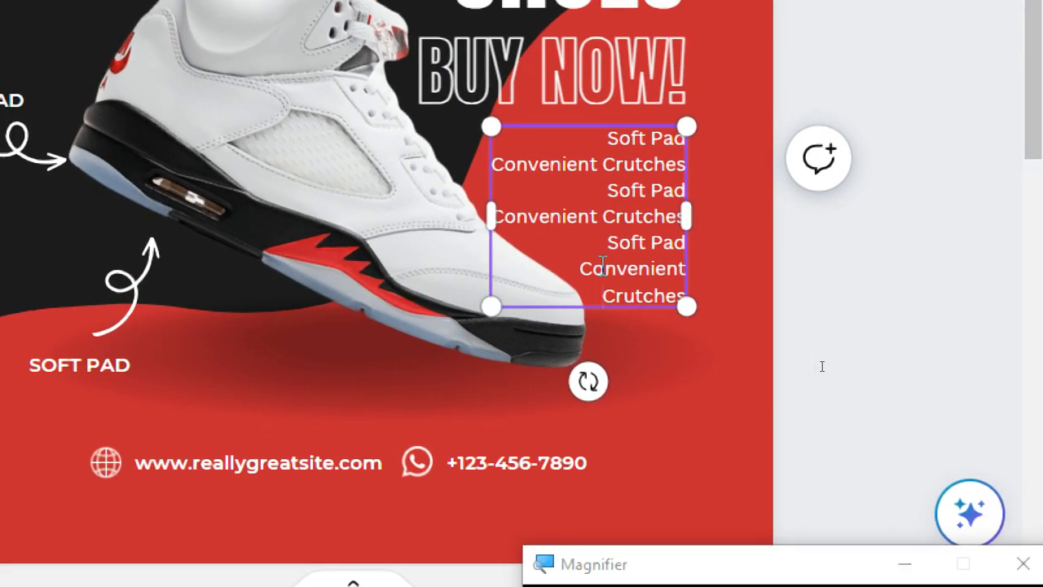
pyautogui.click(604, 216)
pyautogui.press('Return')
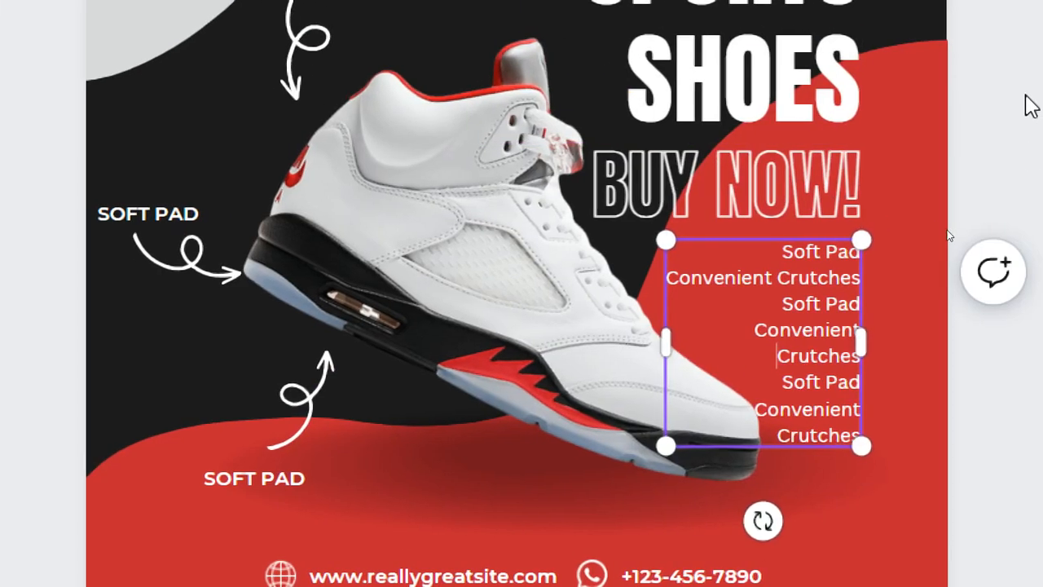
# Step: Format the feature text under BUY NOW! as a bulleted list and left-align it
pyautogui.click(845, 101)
pyautogui.click(849, 268)
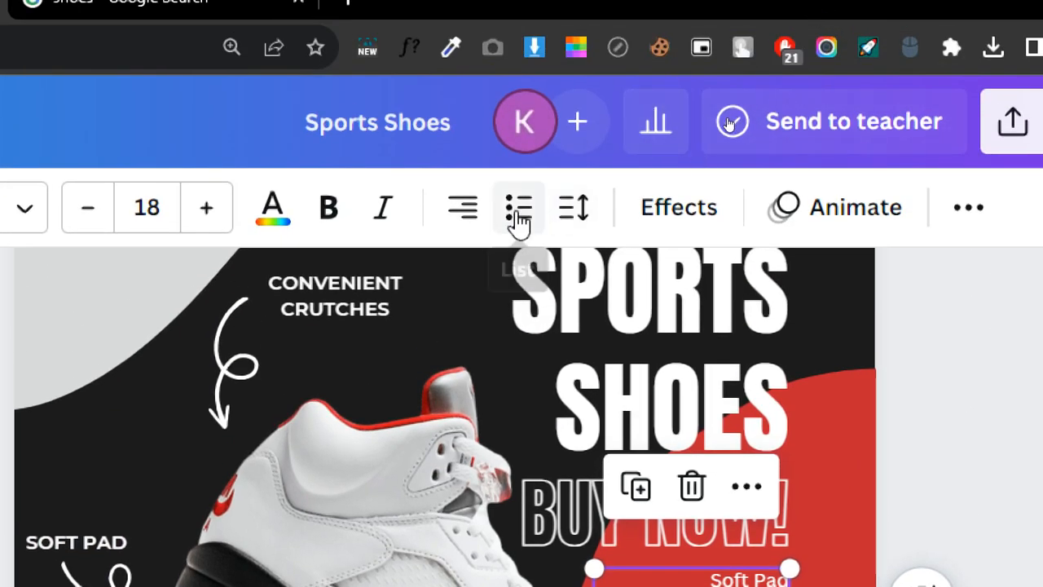
pyautogui.click(519, 216)
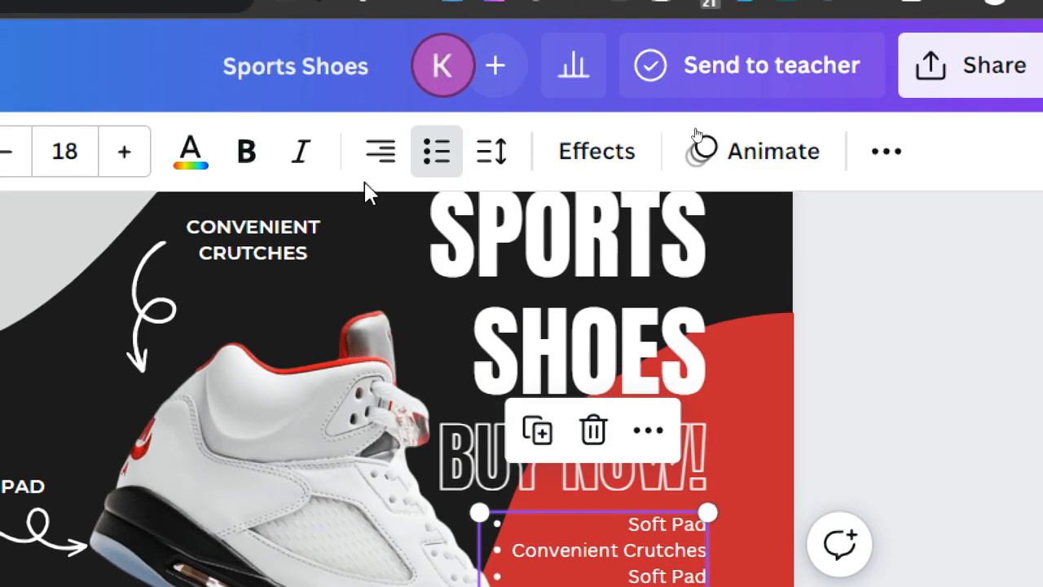
pyautogui.click(379, 155)
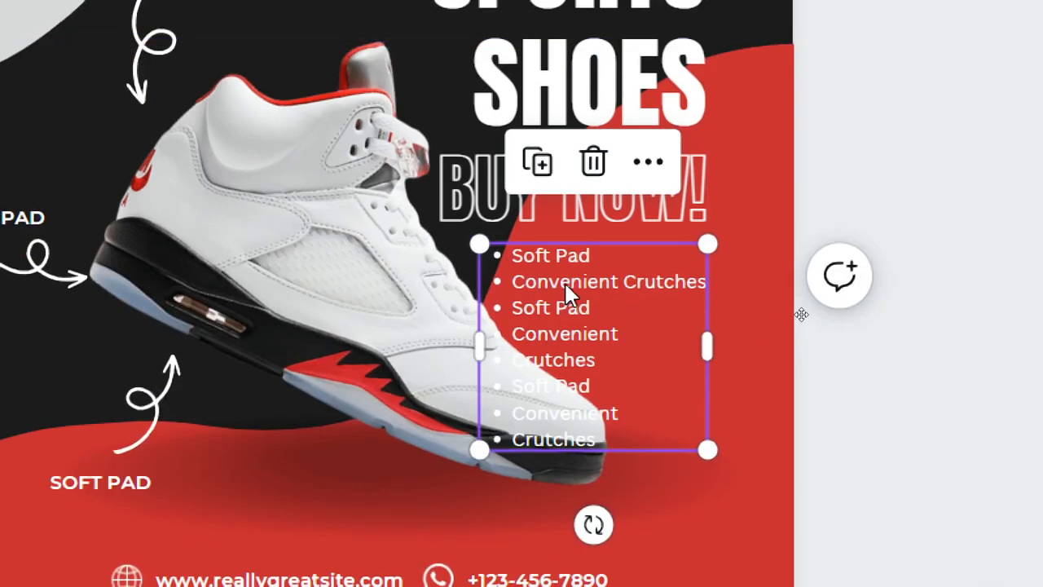
# Step: Move the bulleted list over the red area so its box ends at the page's right edge
pyautogui.moveTo(567, 550); pyautogui.dragTo(649, 532)
pyautogui.moveTo(649, 262); pyautogui.dragTo(688, 279)
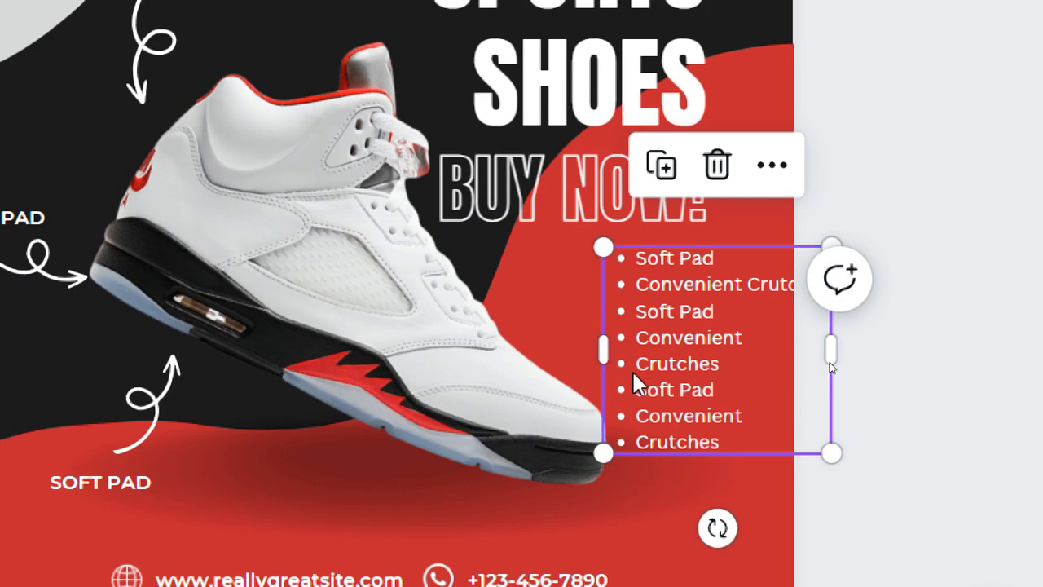
pyautogui.moveTo(701, 306); pyautogui.dragTo(658, 302)
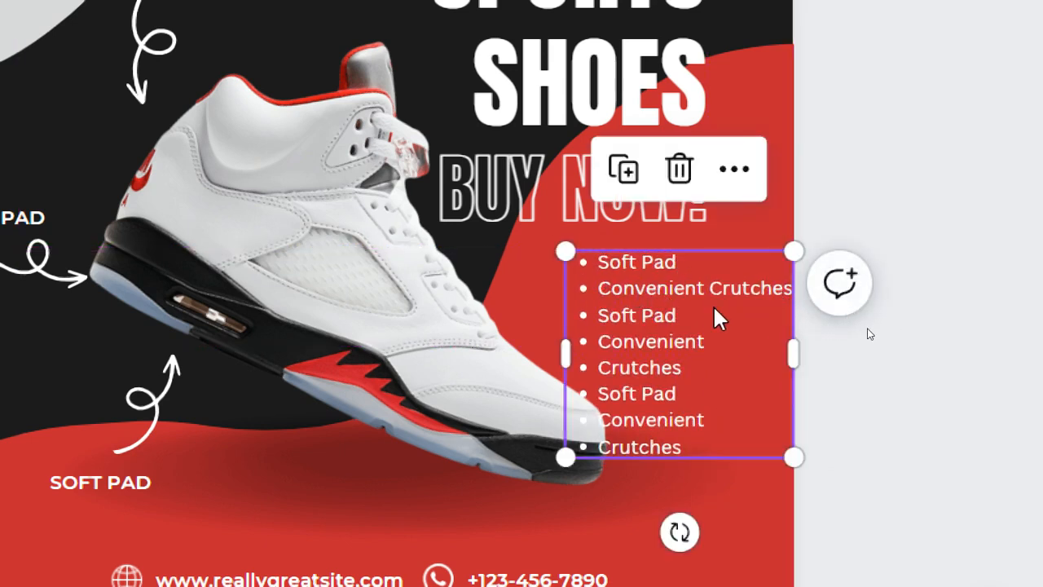
# Step: Remove the line breaks before Crutches in the second and third pairs so each Convenient Crutches is one bullet
pyautogui.doubleClick(652, 341)
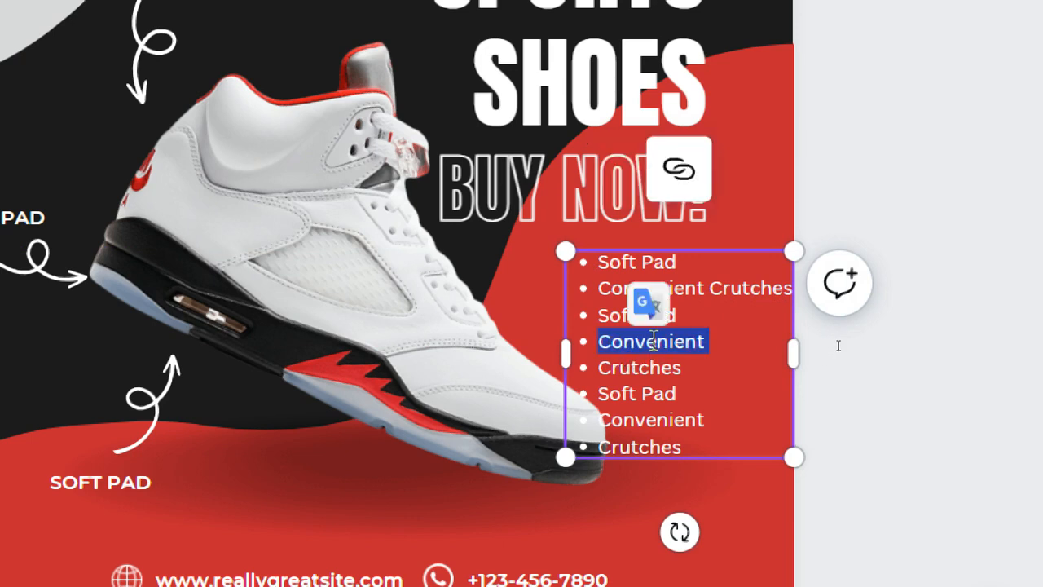
pyautogui.click(708, 341)
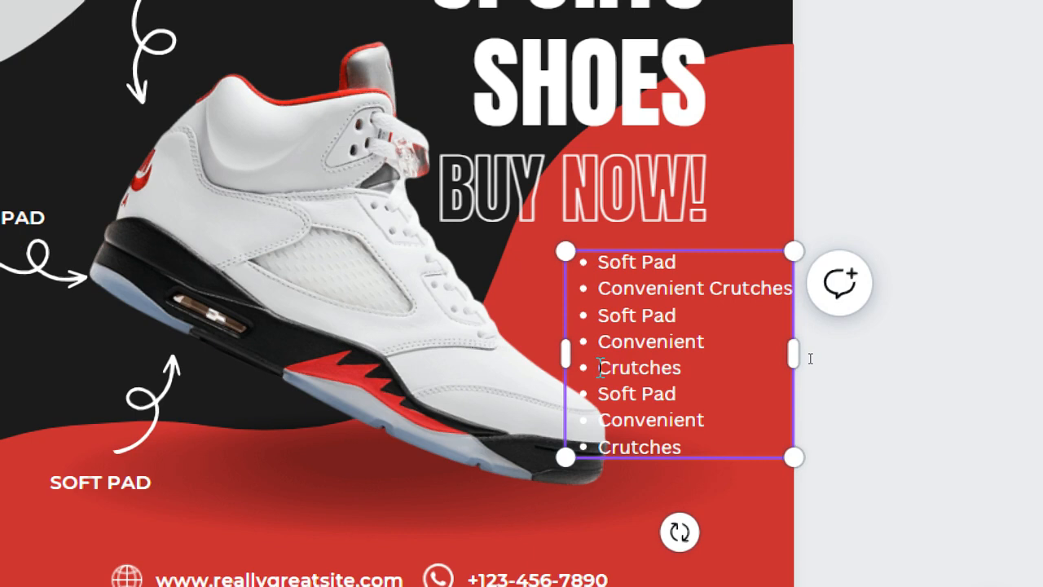
pyautogui.press('BackSpace')
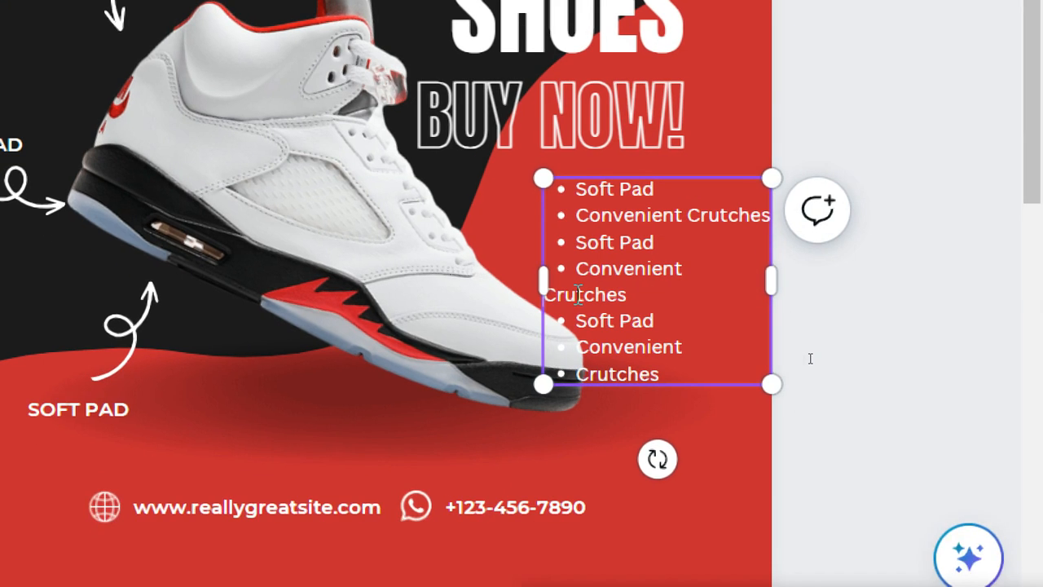
pyautogui.press('BackSpace')
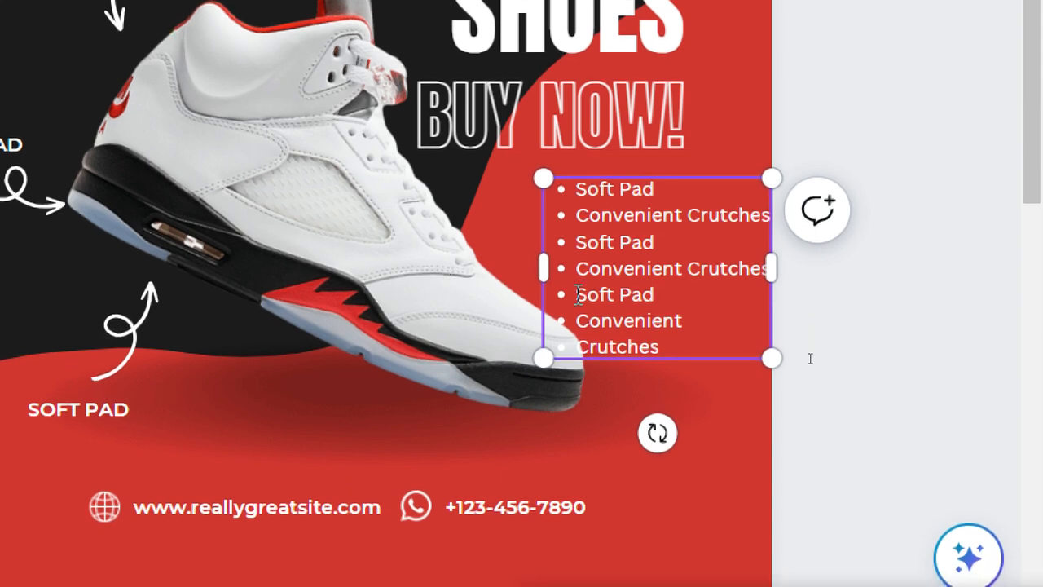
pyautogui.press('Down')
pyautogui.press('Down')
pyautogui.press('Left')
pyautogui.press('Left')
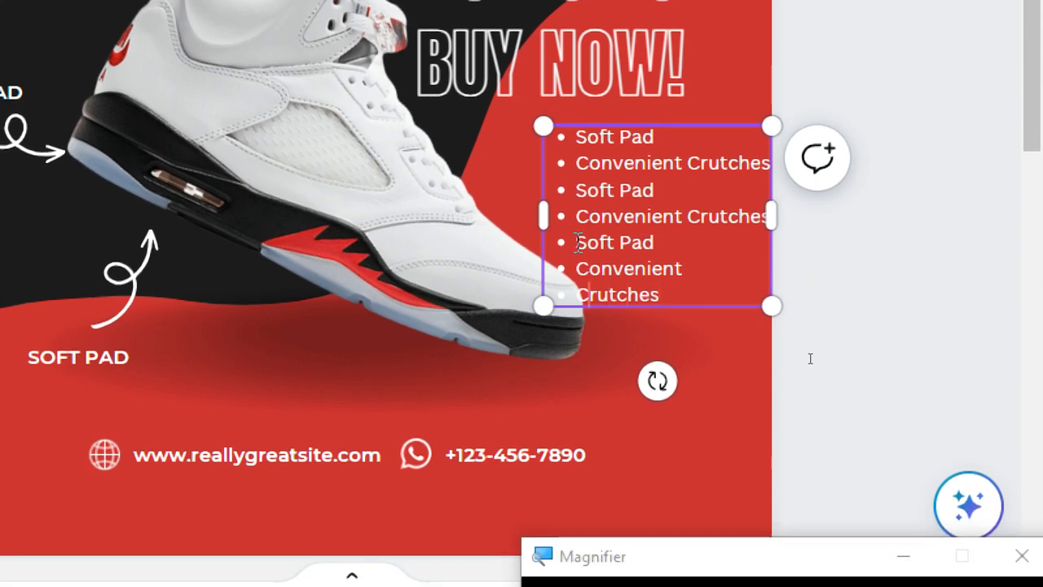
pyautogui.press('BackSpace')
pyautogui.press('BackSpace')
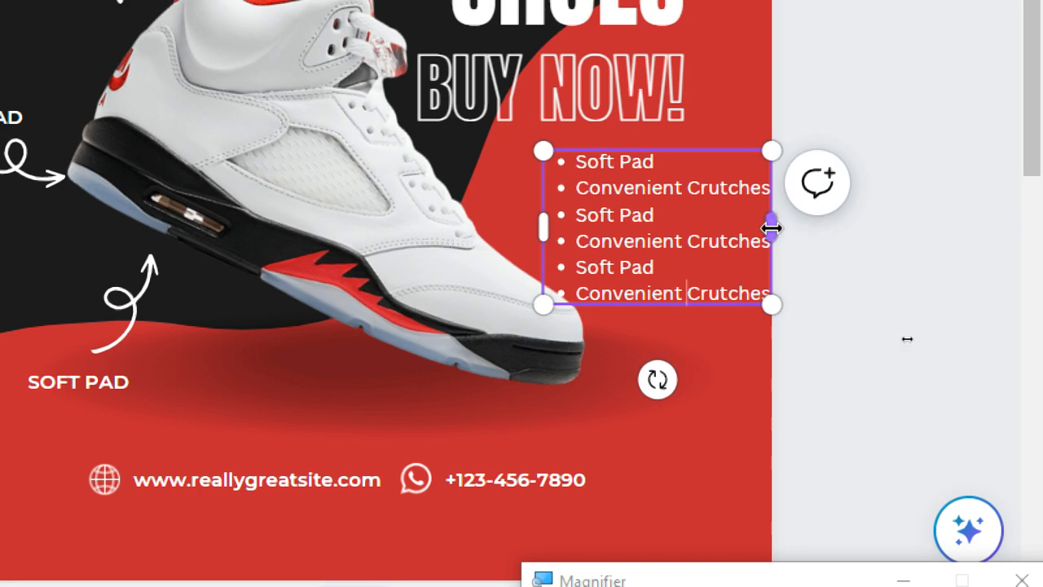
# Step: Narrow the list box so Crutches wraps below Convenient, and move it beneath BUY NOW! clear of the shoe's toe
pyautogui.moveTo(771, 228); pyautogui.dragTo(738, 218)
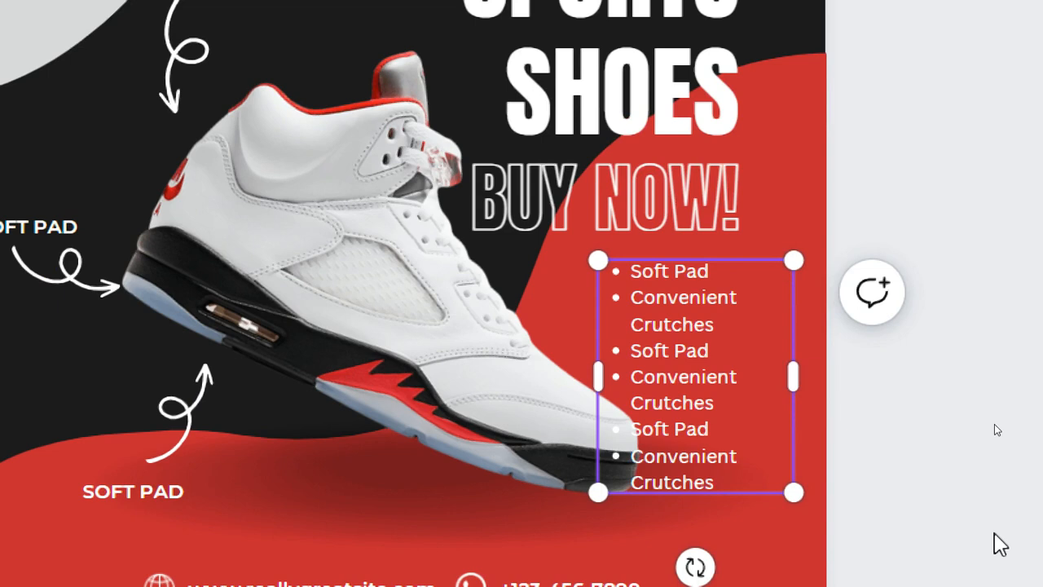
pyautogui.click(925, 432)
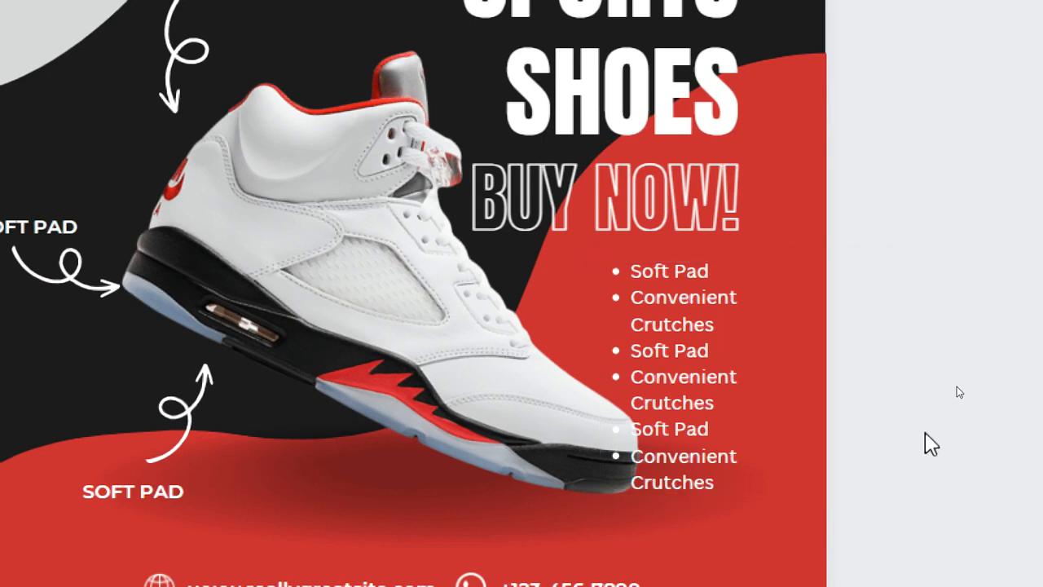
pyautogui.moveTo(659, 339); pyautogui.dragTo(683, 310)
pyautogui.click(951, 346)
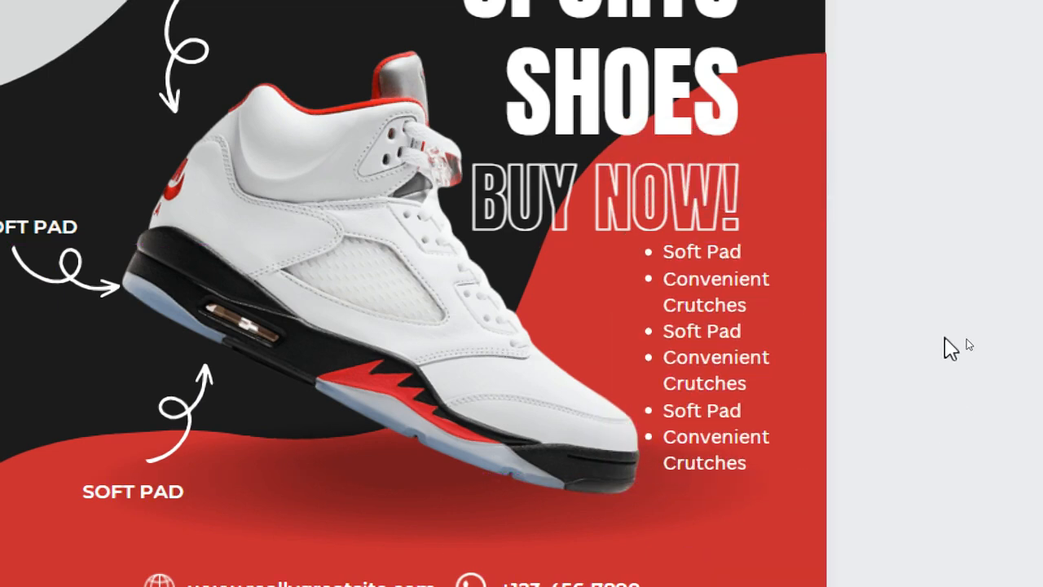
# Step: Try numbering on the feature list and cycle its list style back to bullets
pyautogui.click(729, 301)
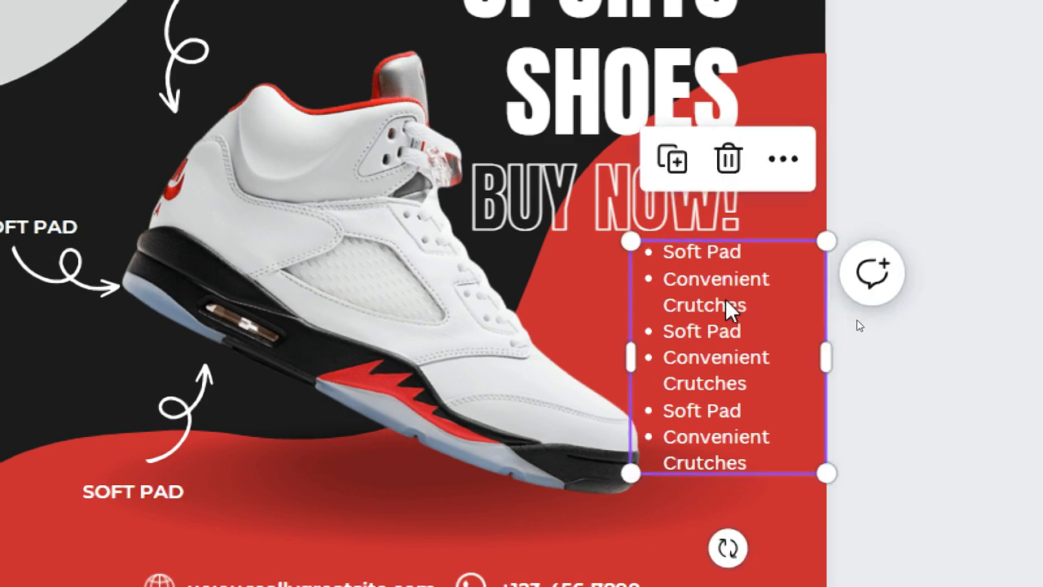
pyautogui.click(468, 92)
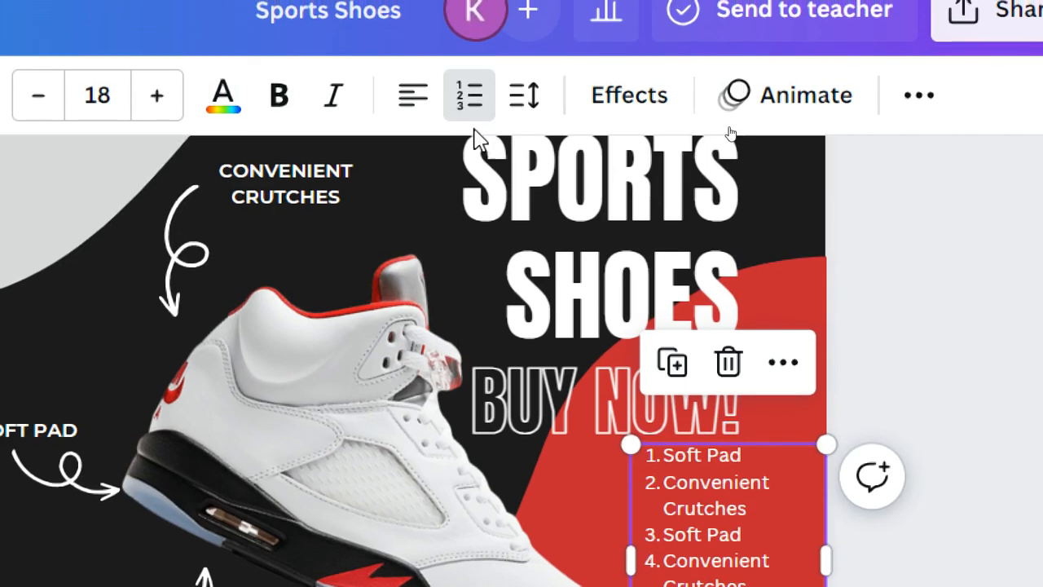
pyautogui.click(472, 108)
pyautogui.click(472, 107)
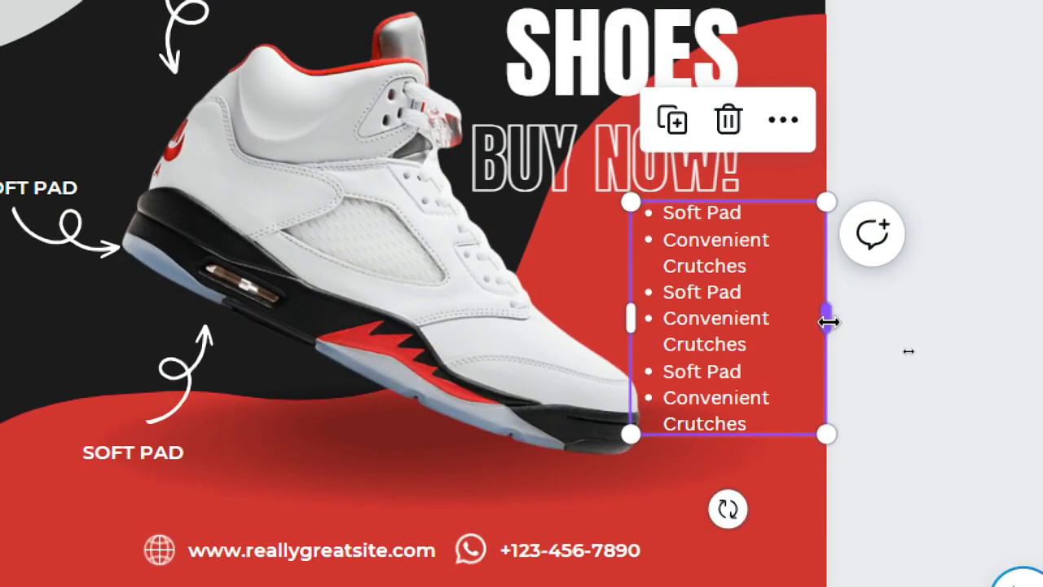
# Step: Narrow the bulleted list's text box to fit closely around its wrapped lines
pyautogui.moveTo(826, 319); pyautogui.dragTo(775, 318)
pyautogui.click(882, 320)
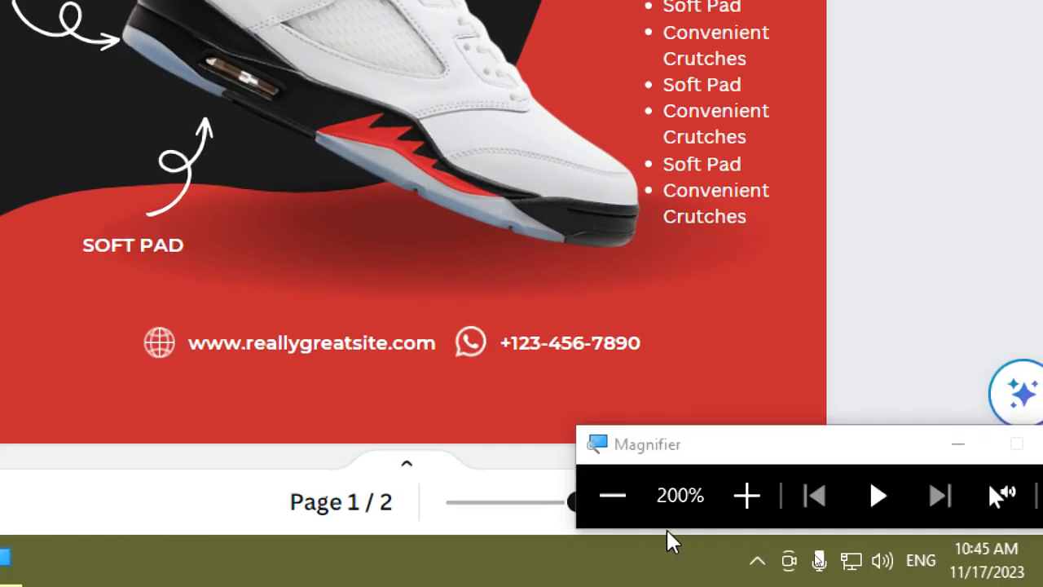
pyautogui.click(612, 496)
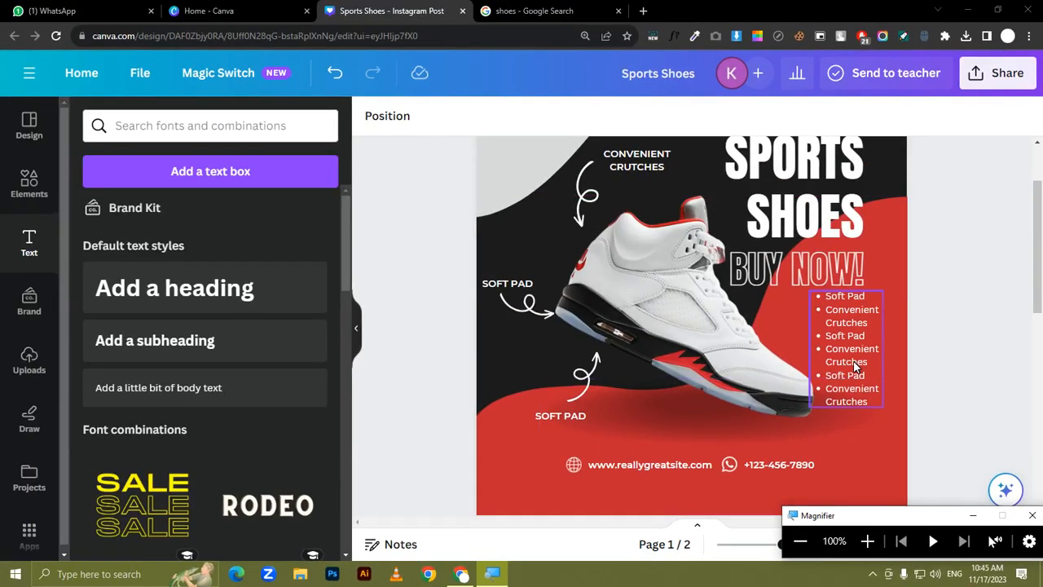
# Step: Reduce the bulleted list's line spacing to 1.26
pyautogui.click(853, 366)
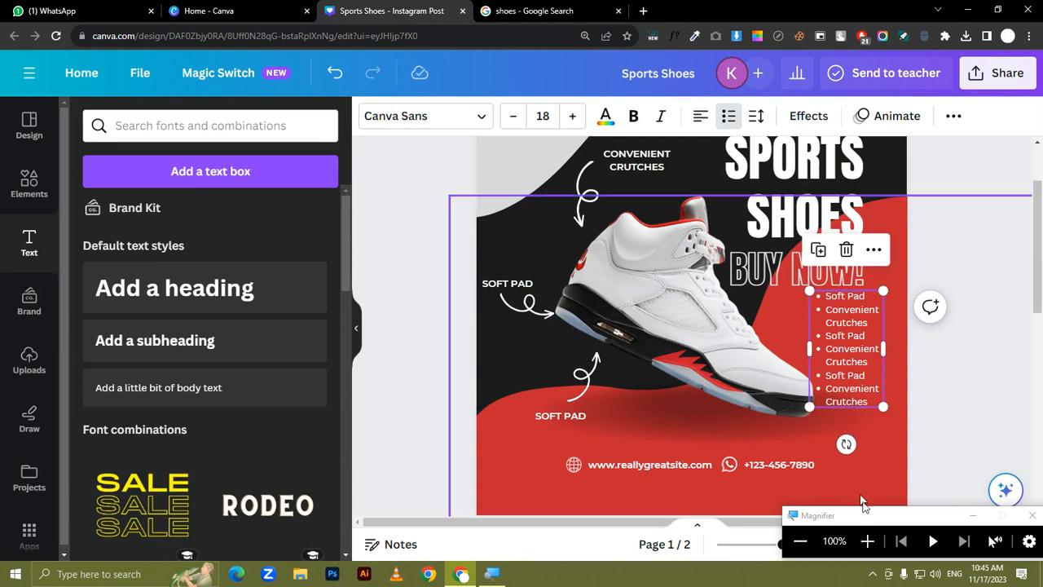
pyautogui.click(866, 540)
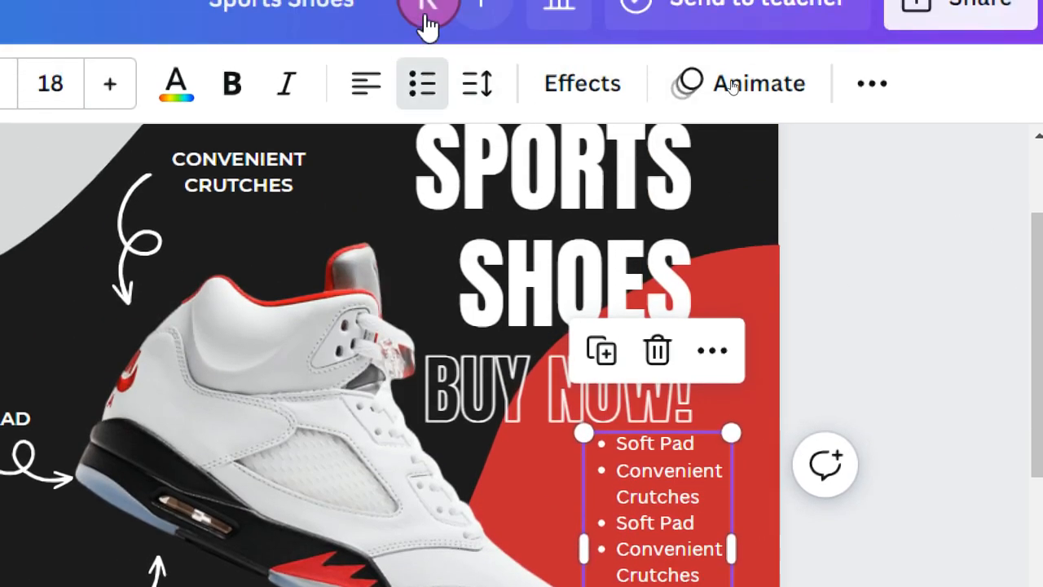
pyautogui.click(492, 92)
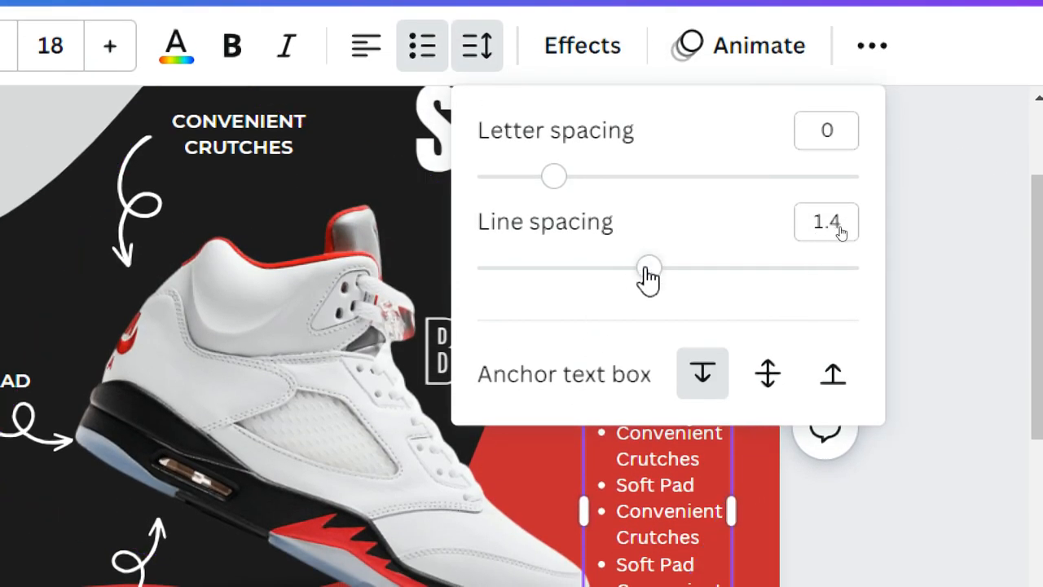
pyautogui.moveTo(650, 317); pyautogui.dragTo(615, 319)
pyautogui.moveTo(615, 277)
pyautogui.mouseDown()
pyautogui.moveTo(628, 282)
pyautogui.moveTo(622, 272)
pyautogui.mouseUp()
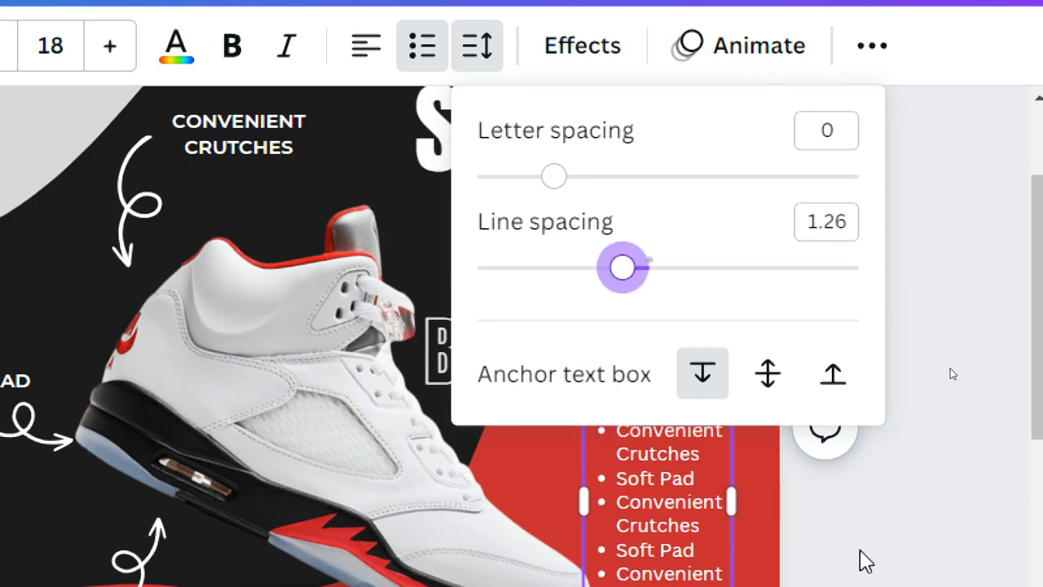
pyautogui.click(886, 547)
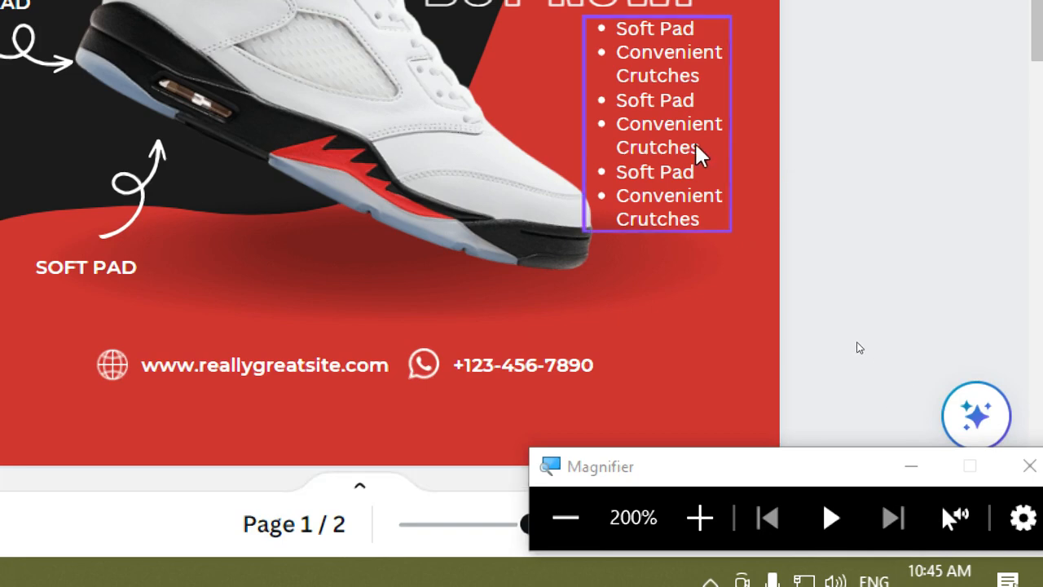
# Step: Shift the bulleted list slightly right and down to clear the shoe's toe and leave a gap under BUY NOW!
pyautogui.click(676, 133)
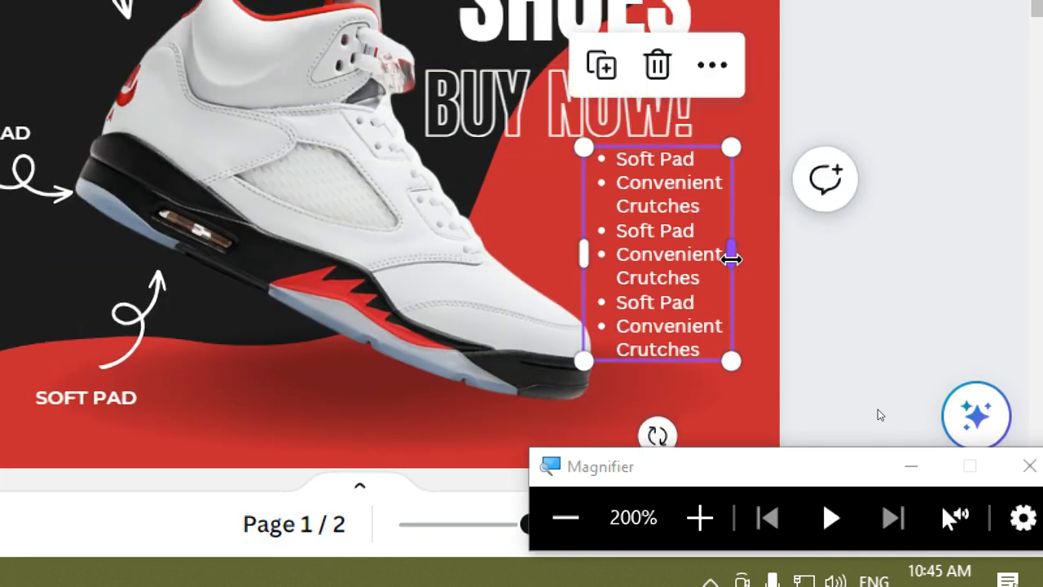
pyautogui.moveTo(657, 242); pyautogui.dragTo(658, 237)
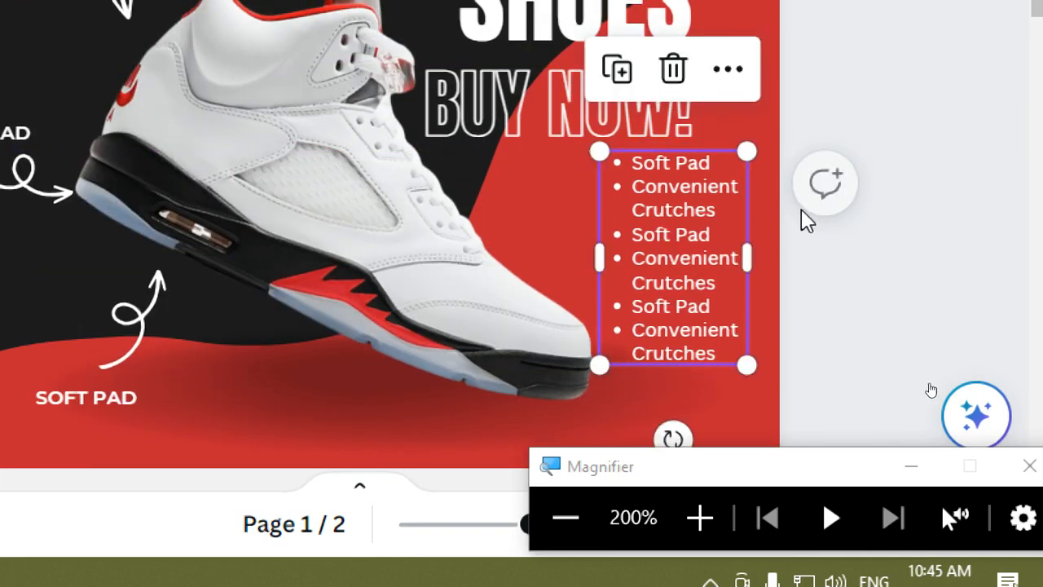
pyautogui.click(886, 270)
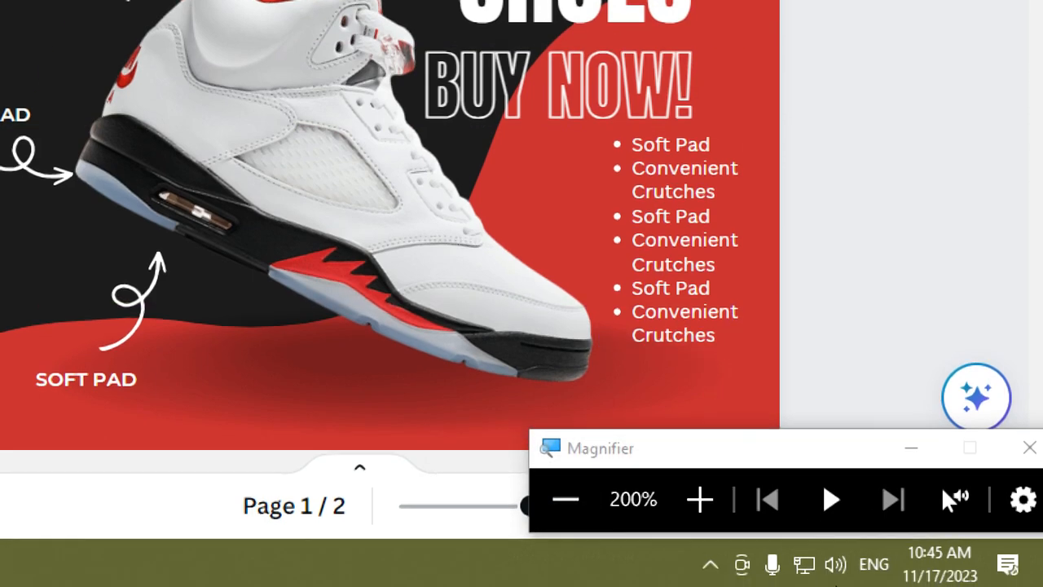
pyautogui.click(565, 518)
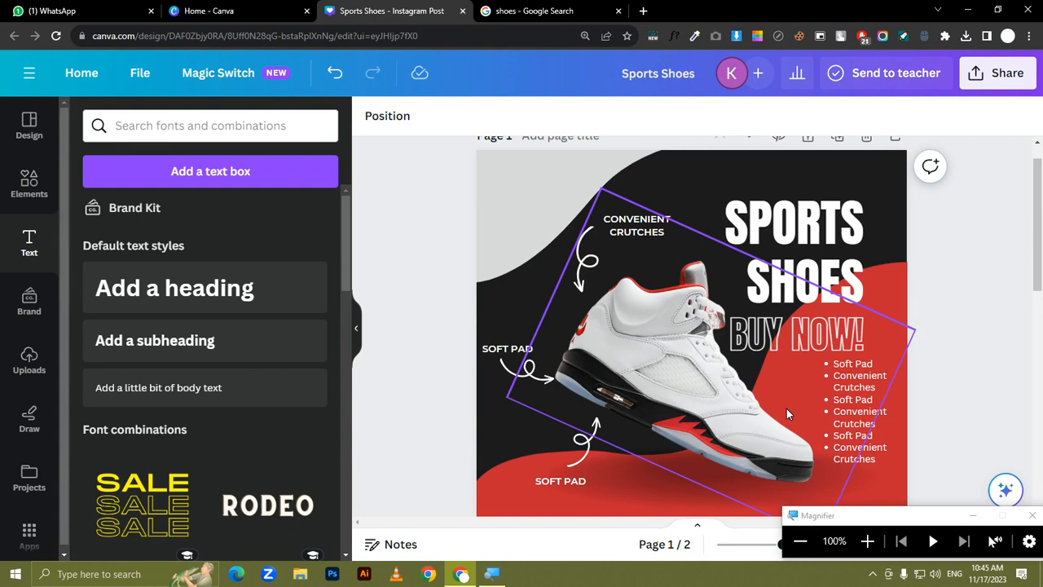
pyautogui.click(867, 540)
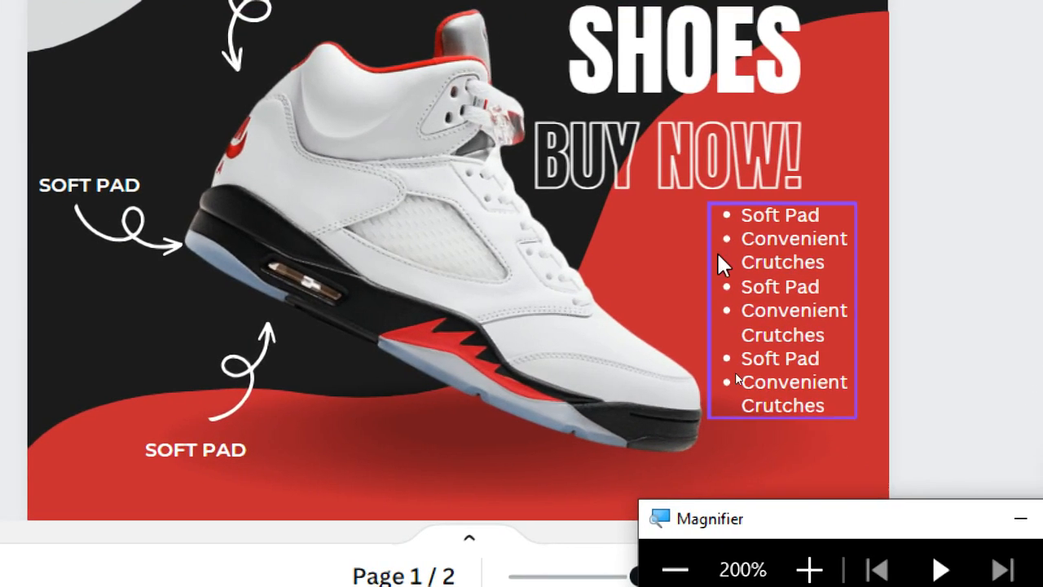
# Step: Apply the shoe photo's colors to the page and shuffle through several palette variations
pyautogui.rightClick(356, 196)
pyautogui.click(434, 530)
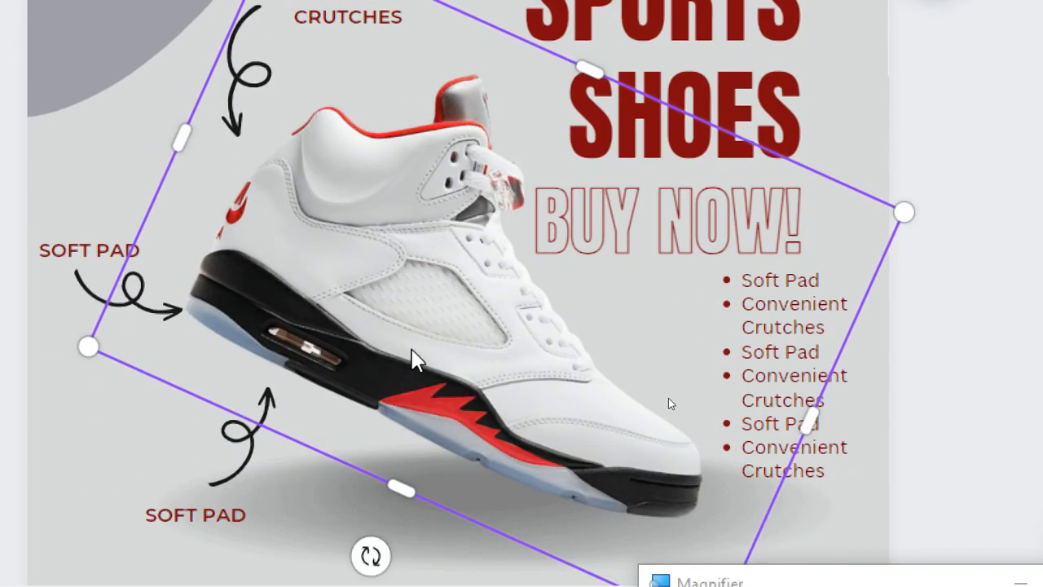
pyautogui.rightClick(412, 350)
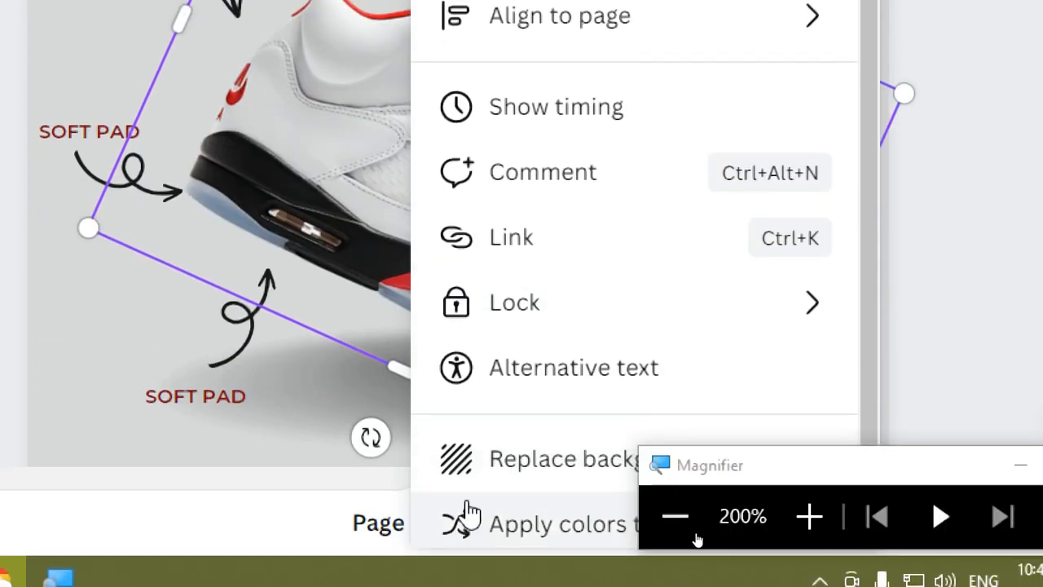
pyautogui.click(465, 507)
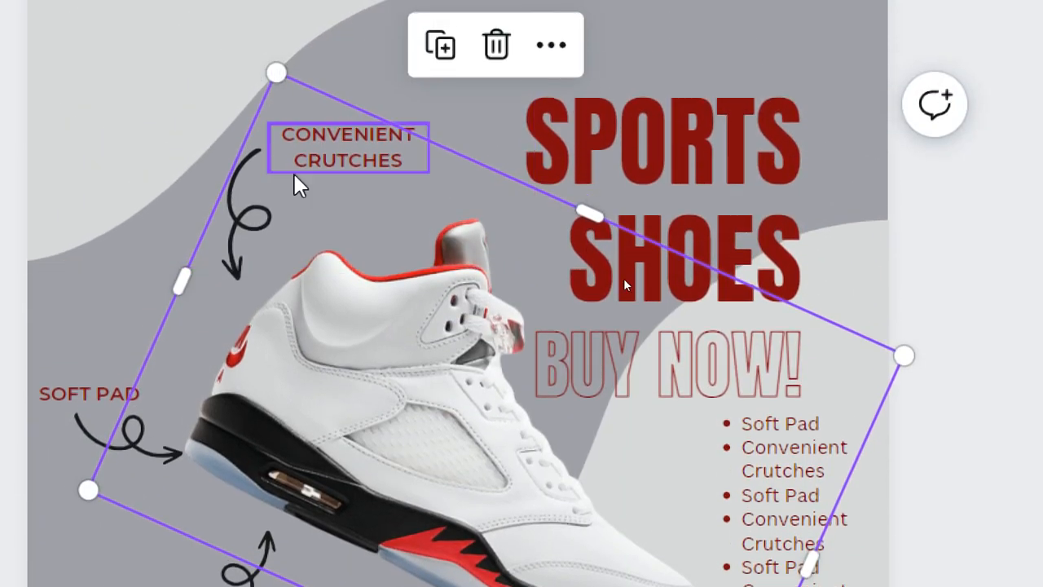
pyautogui.rightClick(466, 457)
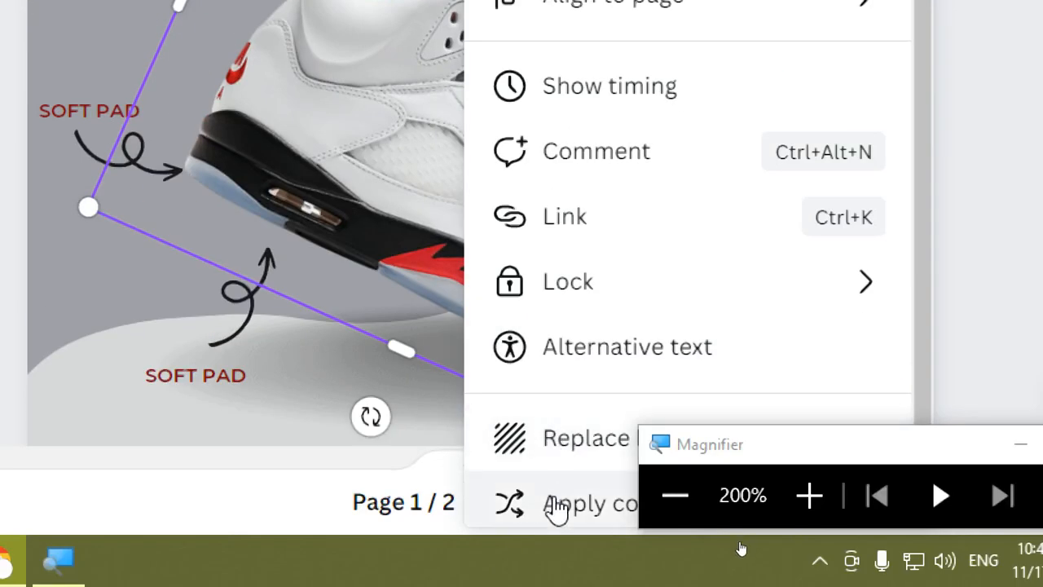
pyautogui.click(556, 507)
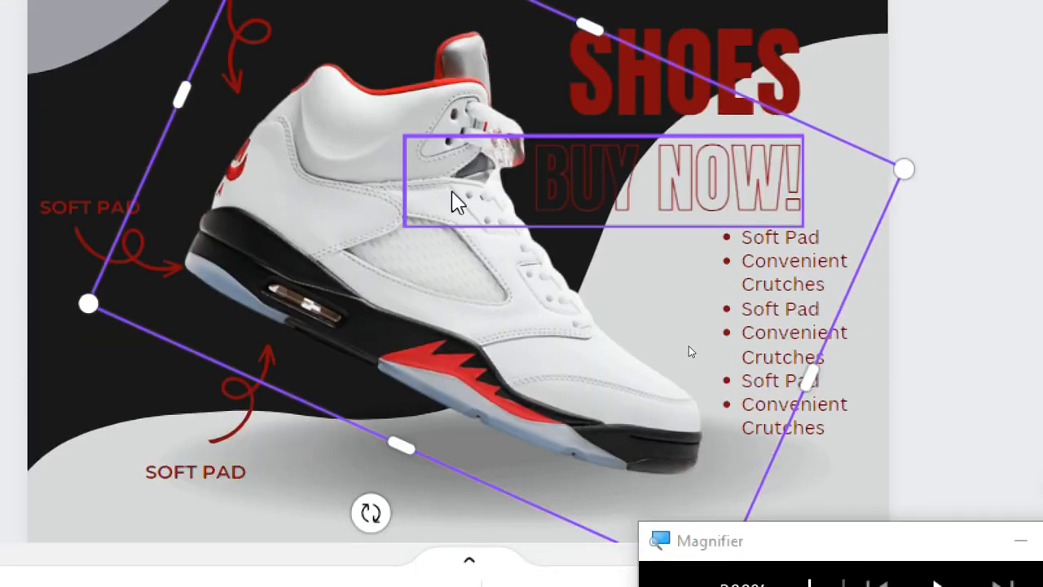
pyautogui.rightClick(449, 249)
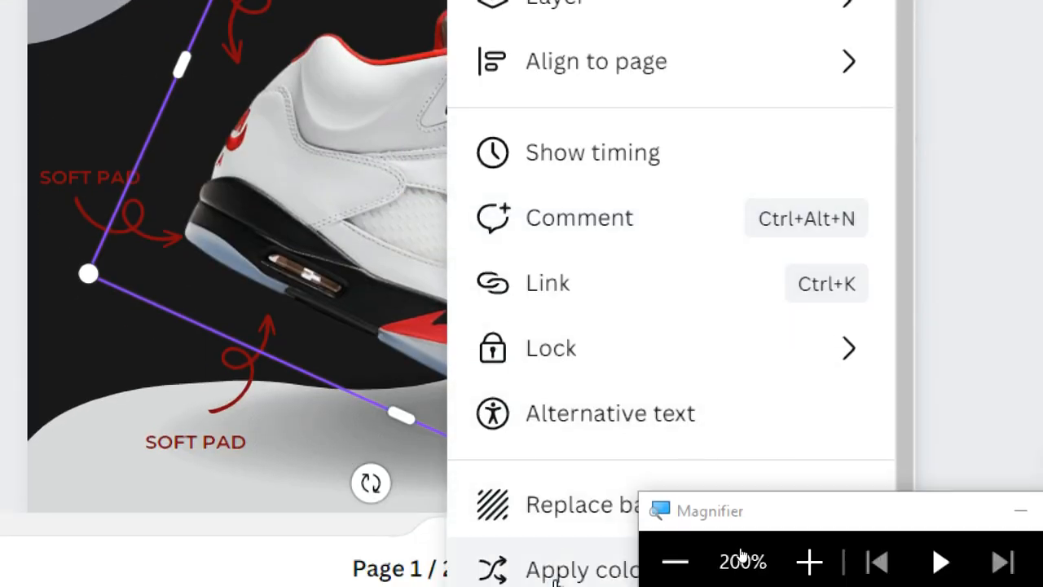
pyautogui.click(551, 566)
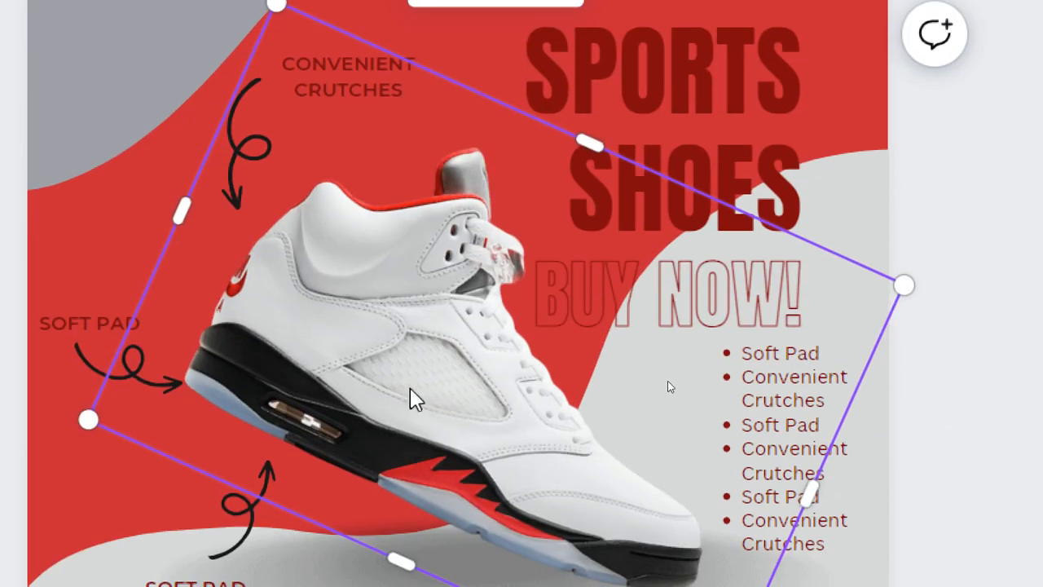
pyautogui.rightClick(411, 400)
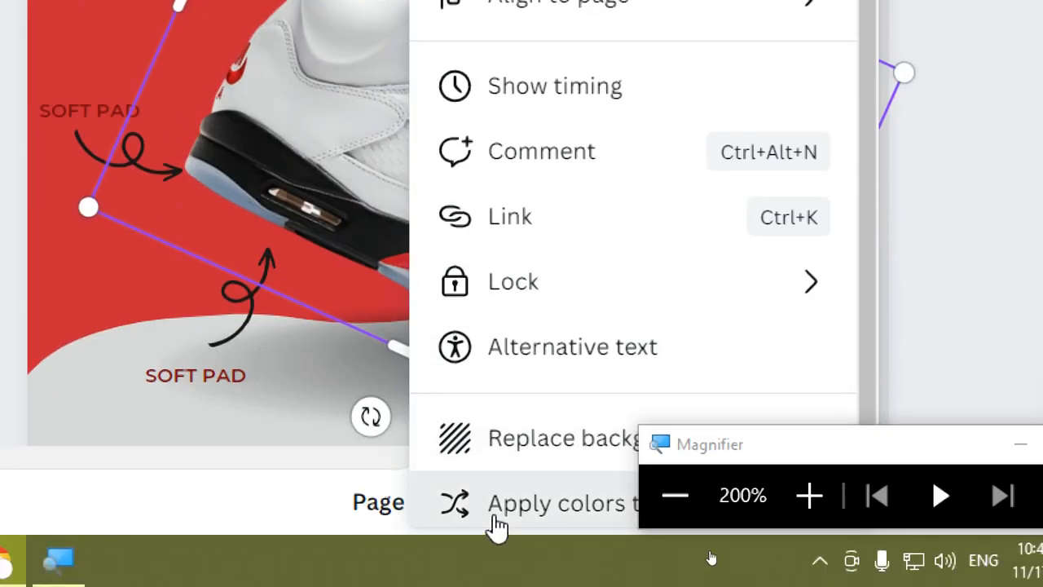
pyautogui.click(496, 527)
# Step: Try further color shuffles based on the shoe photo, and restore the page's original red, black and white scheme
pyautogui.rightClick(416, 300)
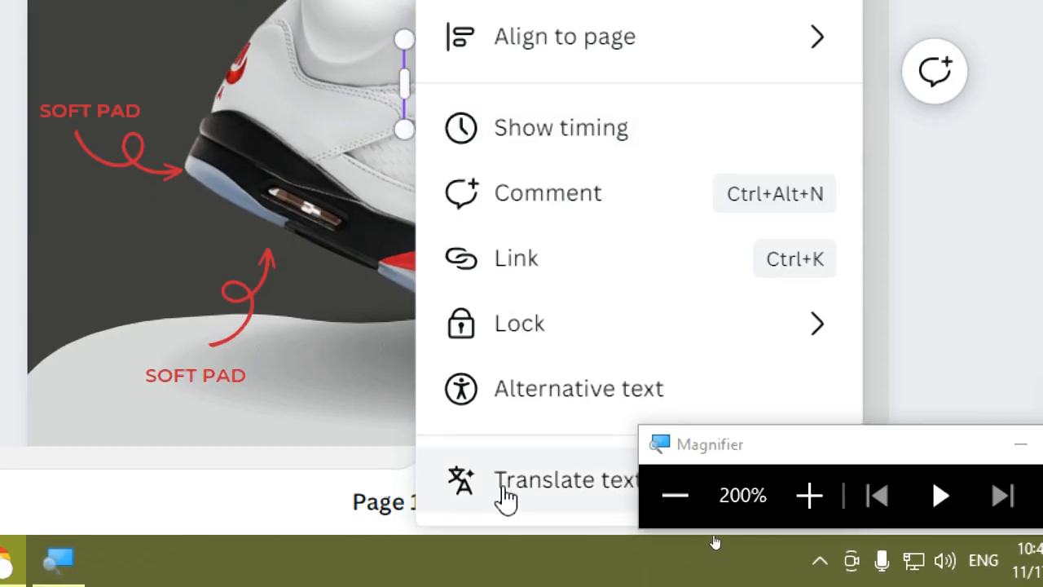
pyautogui.click(298, 83)
pyautogui.rightClick(298, 84)
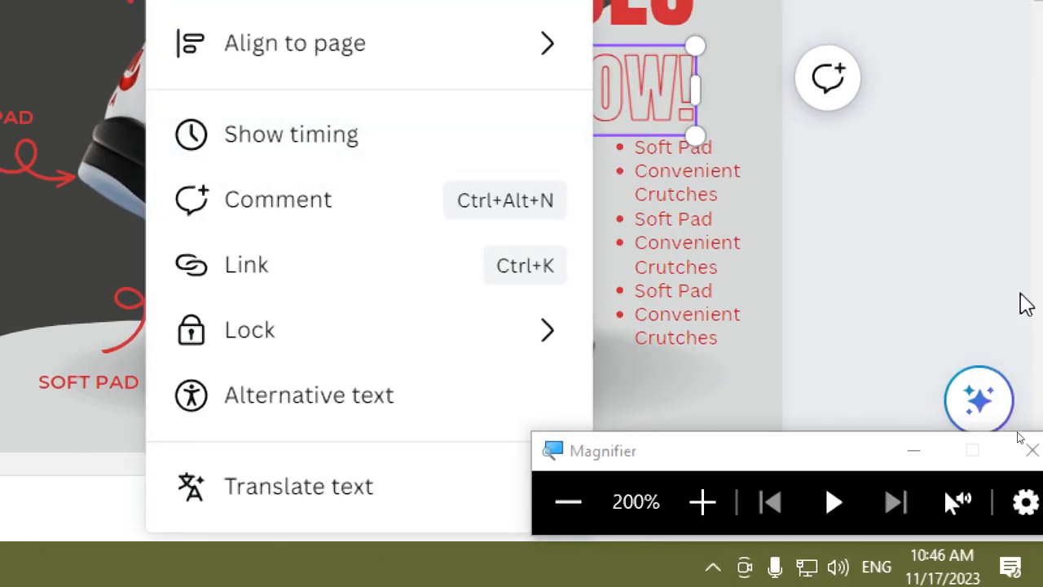
pyautogui.press('Escape')
pyautogui.click(383, 174)
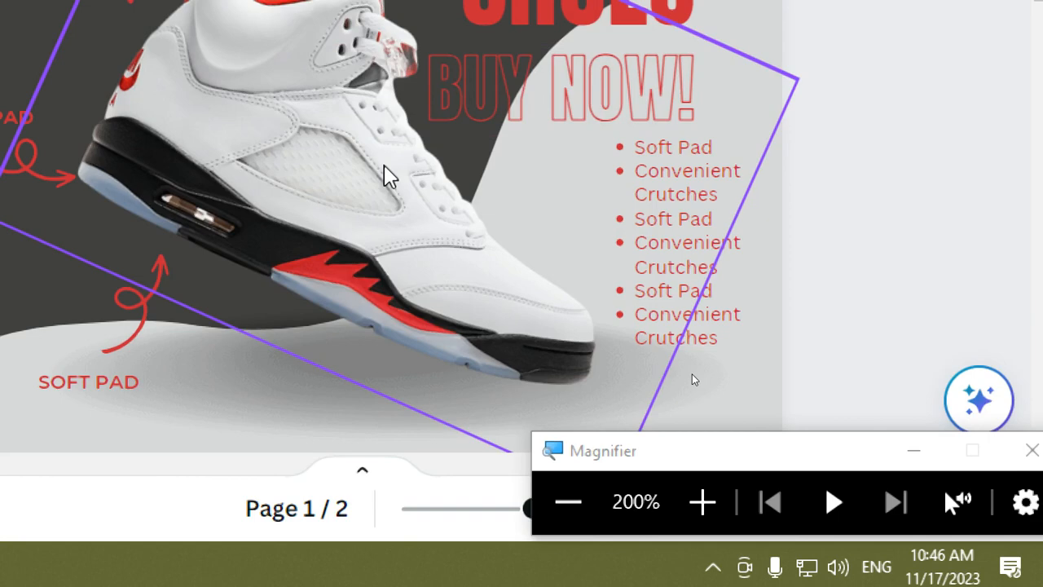
pyautogui.rightClick(396, 228)
pyautogui.press('Escape')
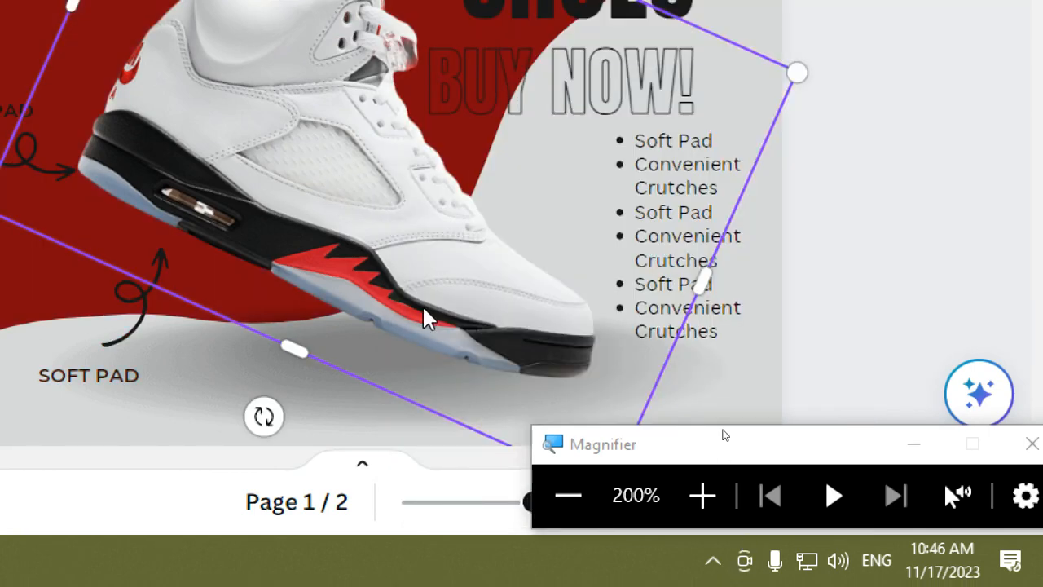
pyautogui.rightClick(407, 247)
pyautogui.press('Escape')
pyautogui.rightClick(412, 259)
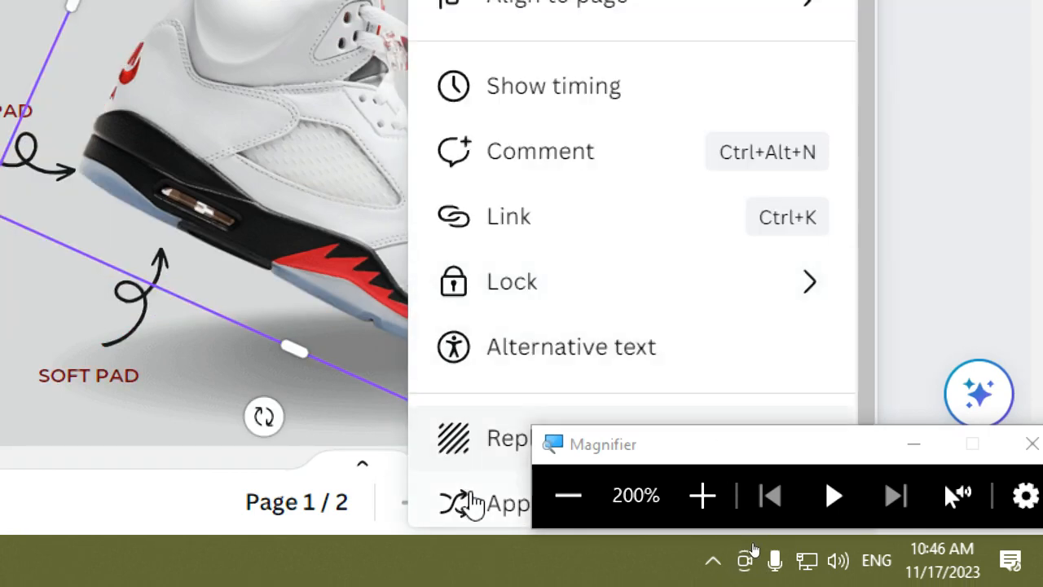
pyautogui.press('Escape')
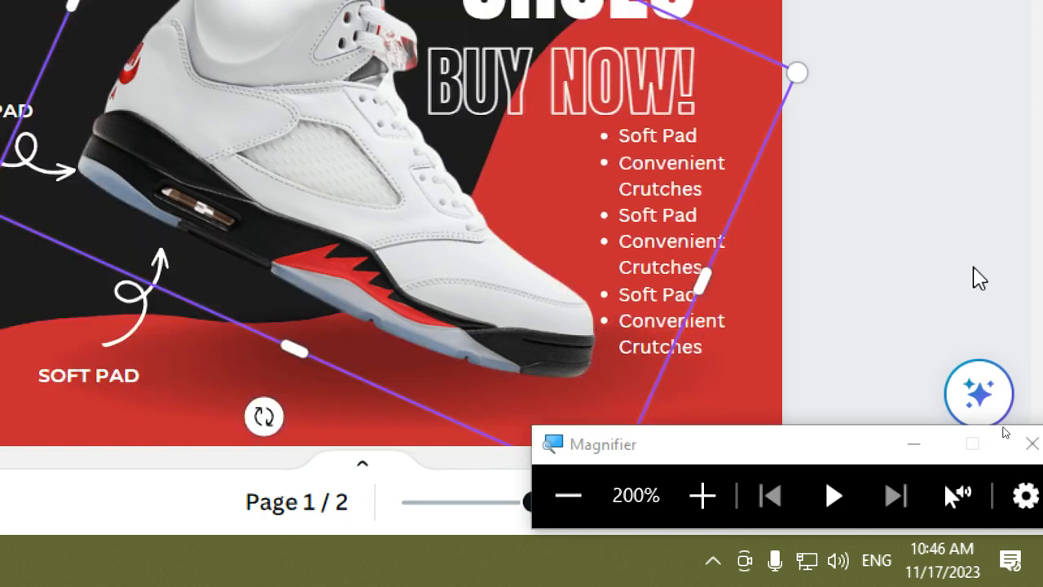
pyautogui.click(935, 251)
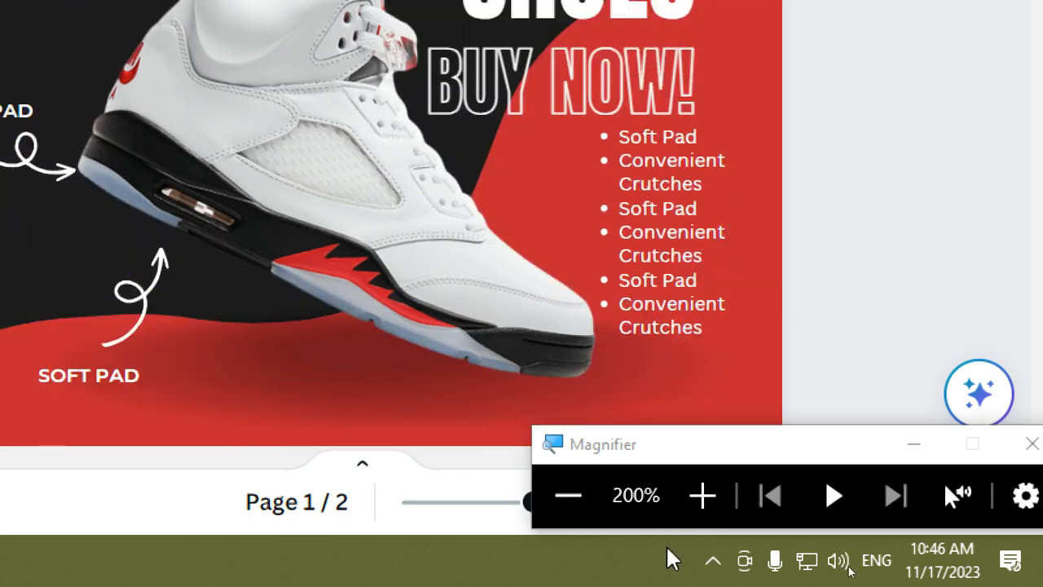
# Step: Delete the travel collage page so only the sports shoes page remains in the design
pyautogui.click(591, 509)
pyautogui.click(591, 510)
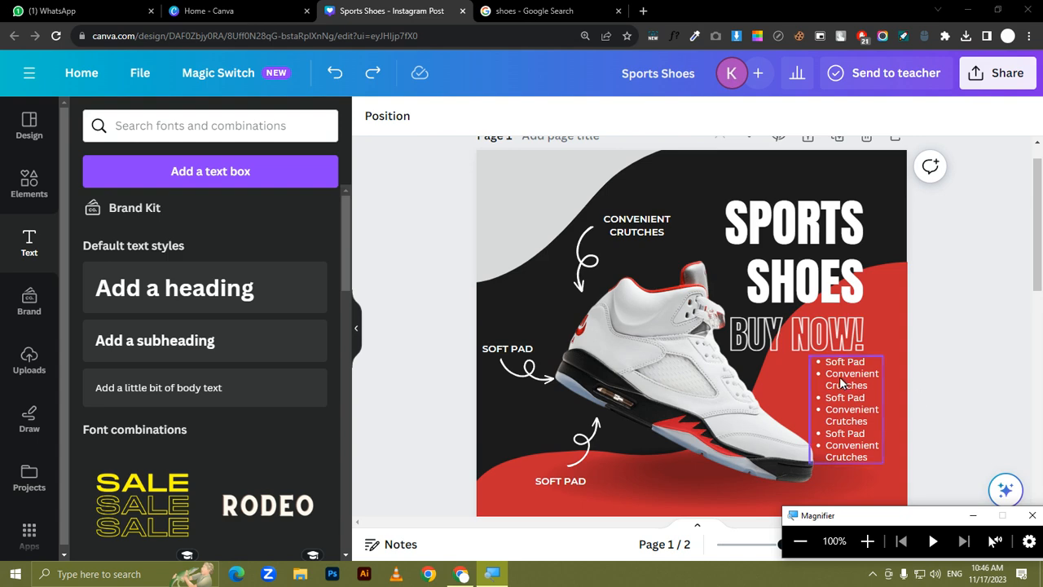
pyautogui.scroll(-4, 796, 448)
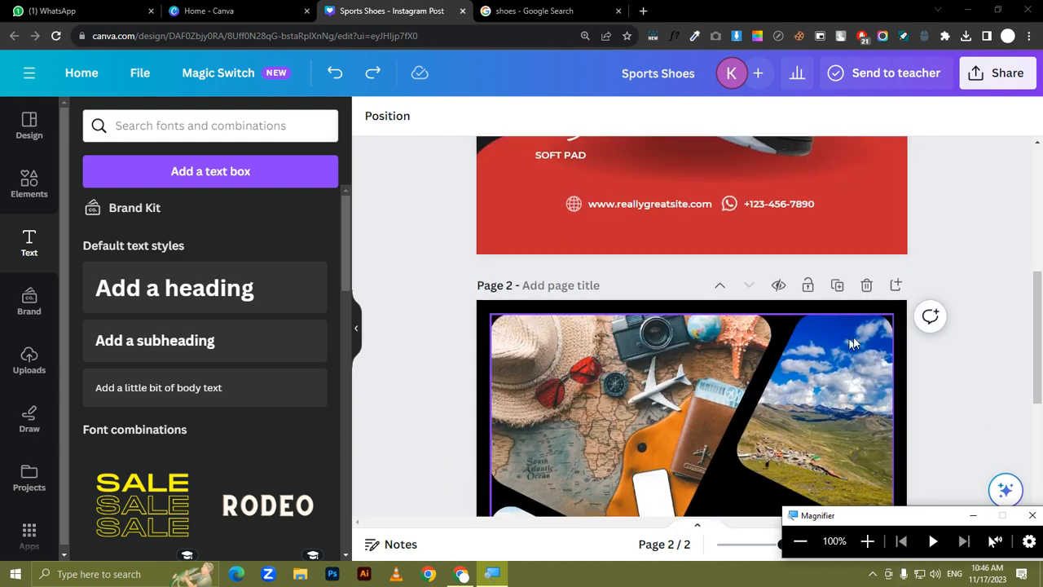
pyautogui.click(867, 289)
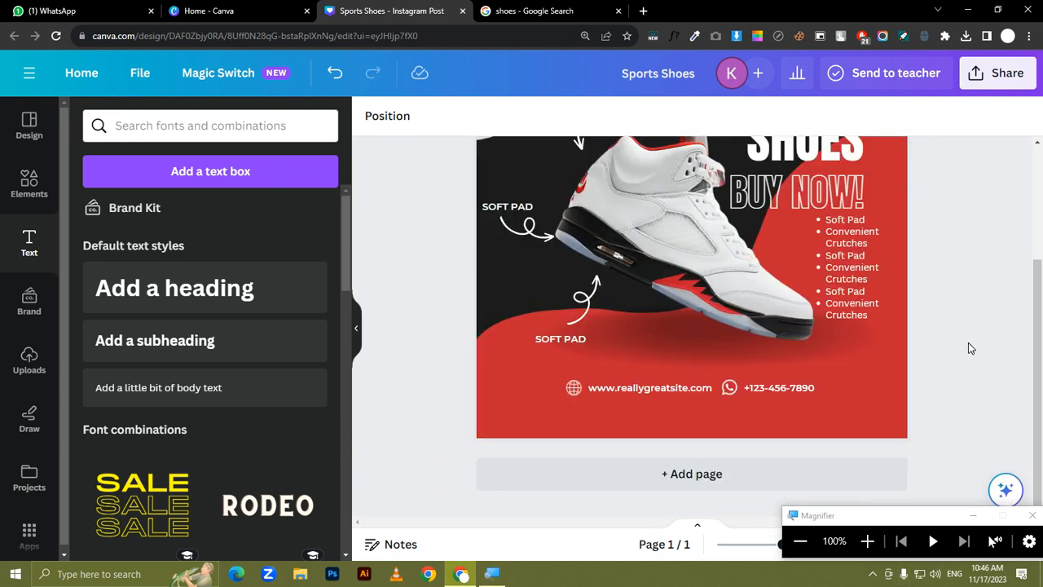
pyautogui.scroll(2, 968, 342)
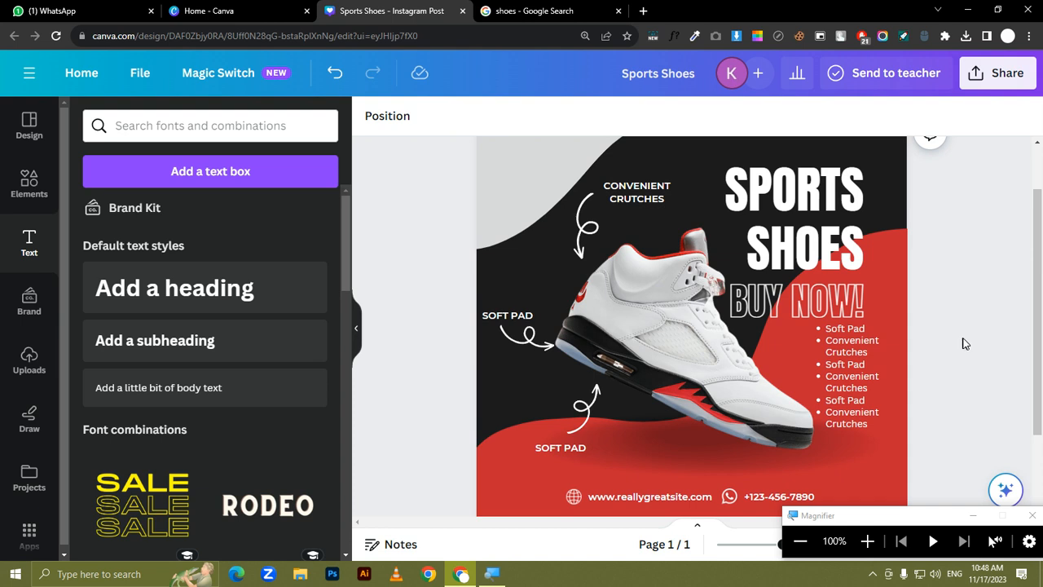
# Step: Set the download options to JPG with size 3.125 and quality 100, and close them without downloading
pyautogui.click(1002, 82)
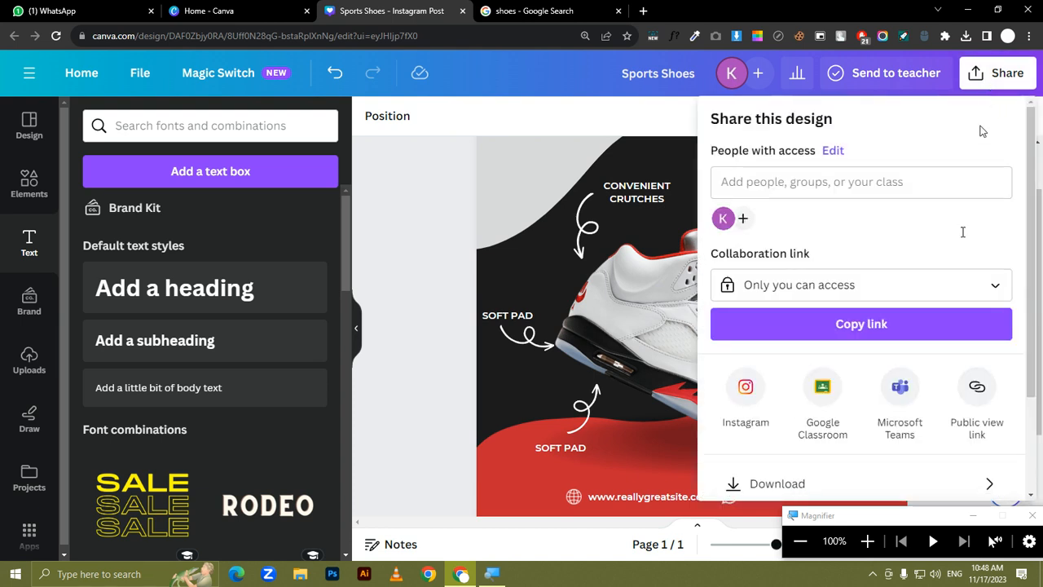
pyautogui.scroll(-2, 889, 332)
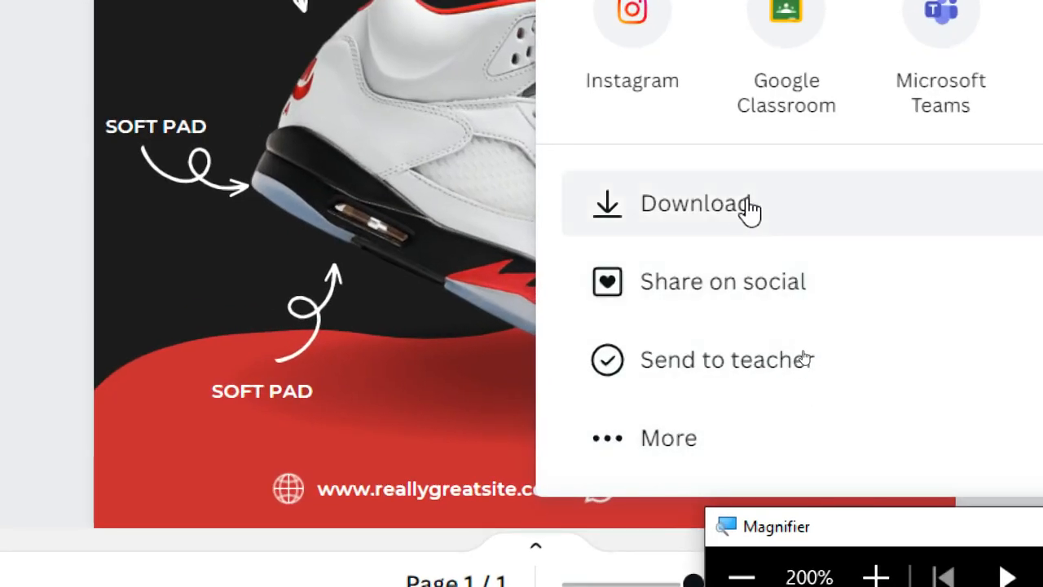
pyautogui.click(756, 237)
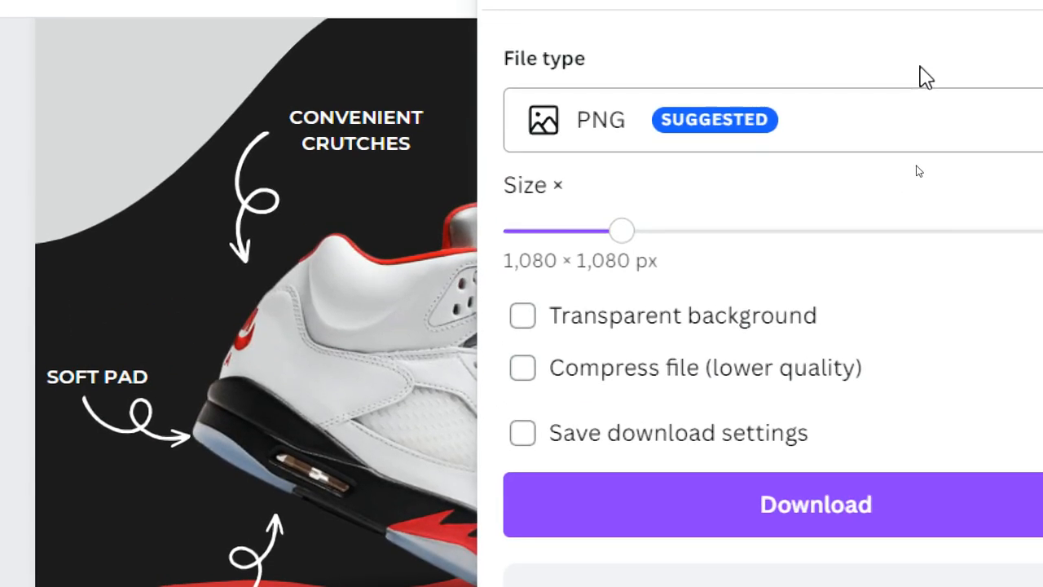
pyautogui.click(924, 143)
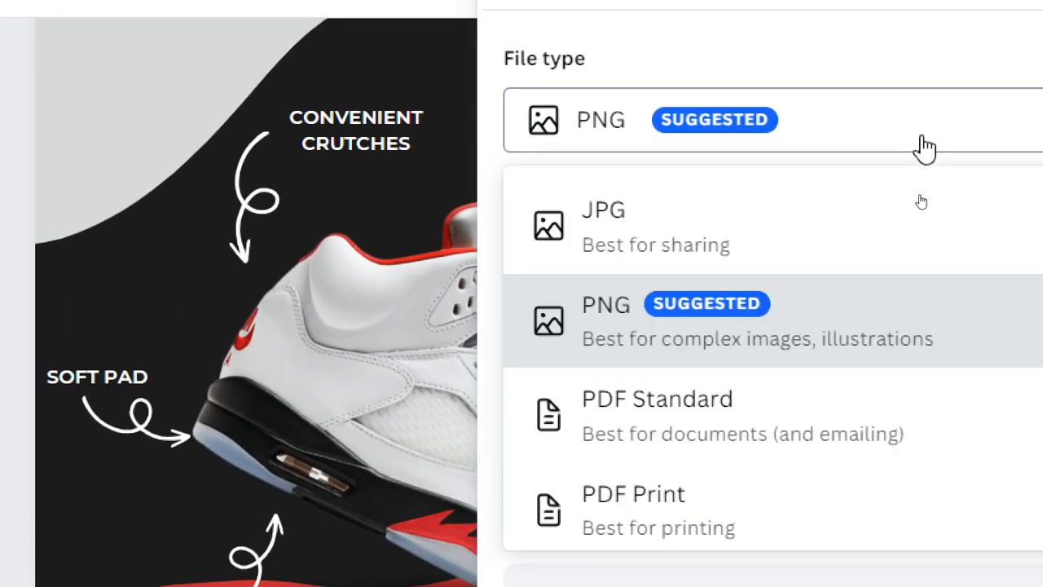
pyautogui.click(761, 236)
pyautogui.moveTo(621, 231); pyautogui.dragTo(1042, 244)
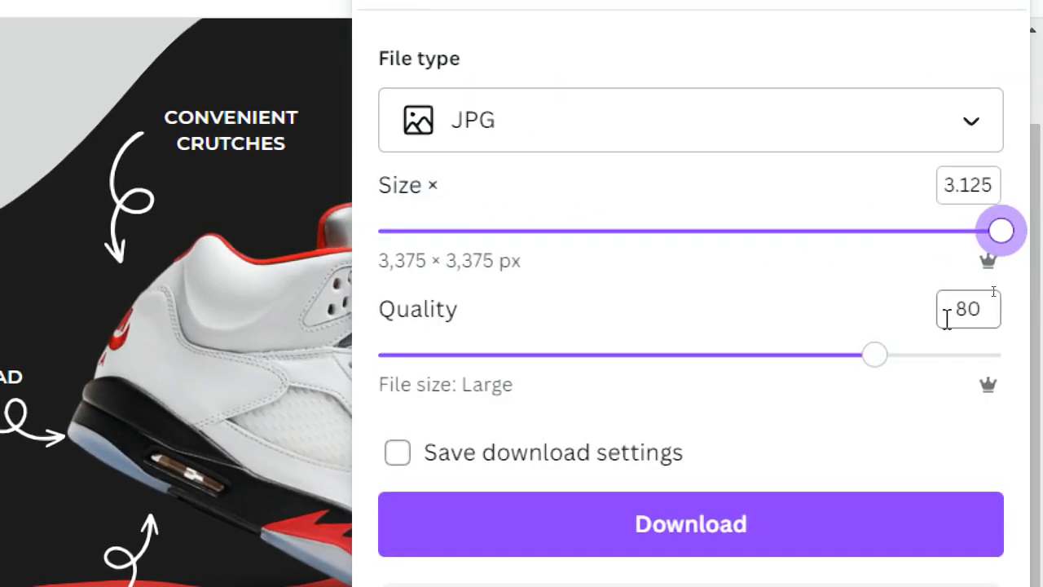
pyautogui.click(927, 367)
pyautogui.moveTo(897, 361); pyautogui.dragTo(1035, 346)
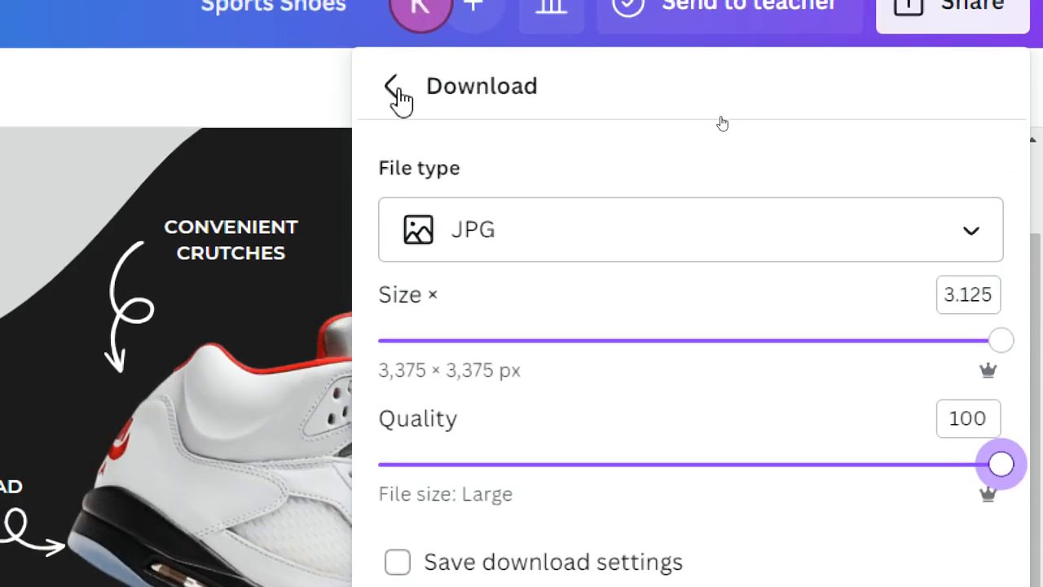
pyautogui.click(391, 88)
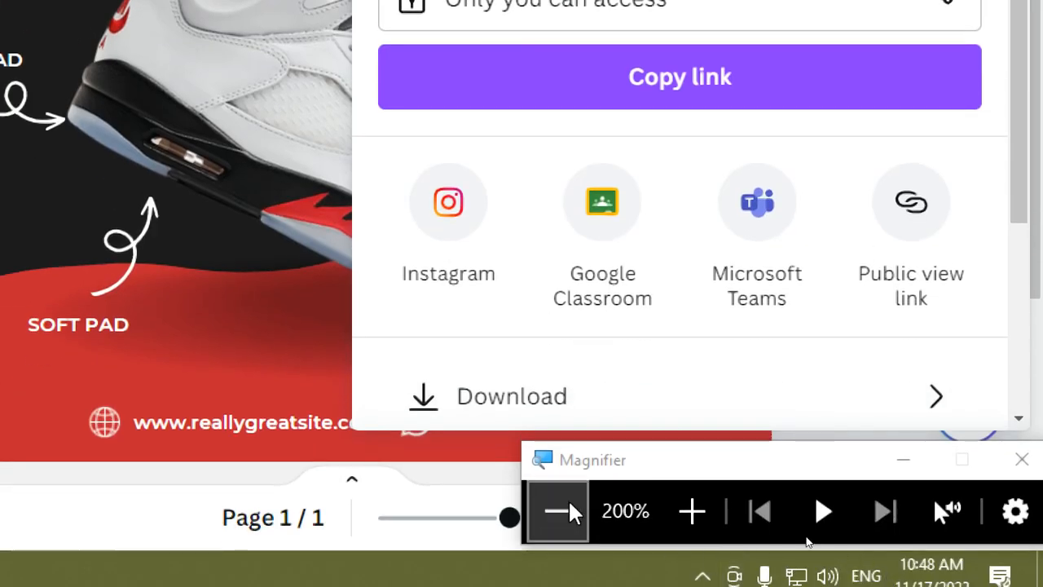
pyautogui.click(570, 511)
pyautogui.click(793, 533)
pyautogui.click(419, 319)
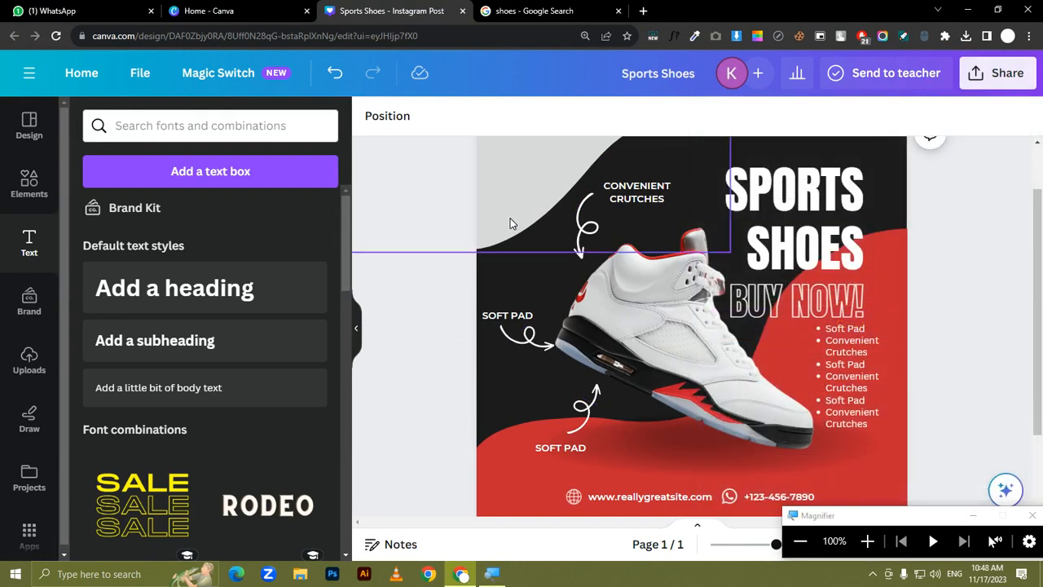
# Step: Apply the Baseline animation to all elements on the page, animating them both on enter and on exit
pyautogui.hotkey('ctrl', 'a')
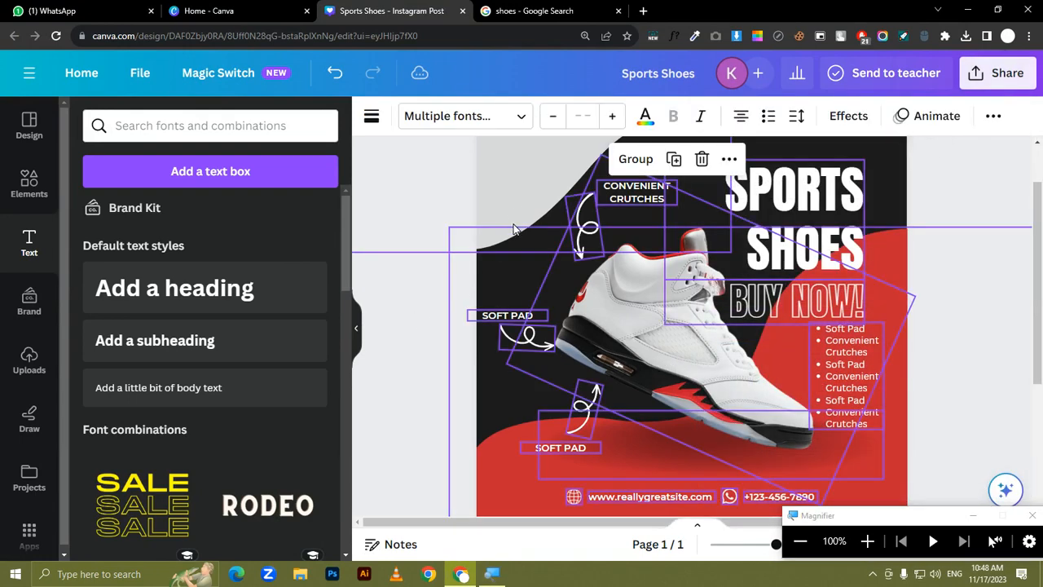
pyautogui.click(912, 122)
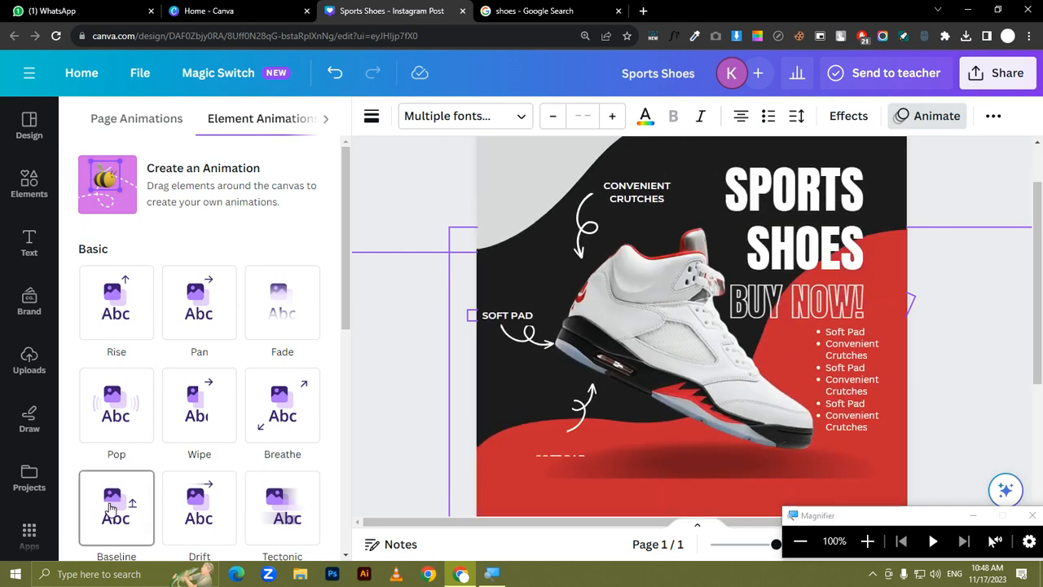
pyautogui.click(111, 507)
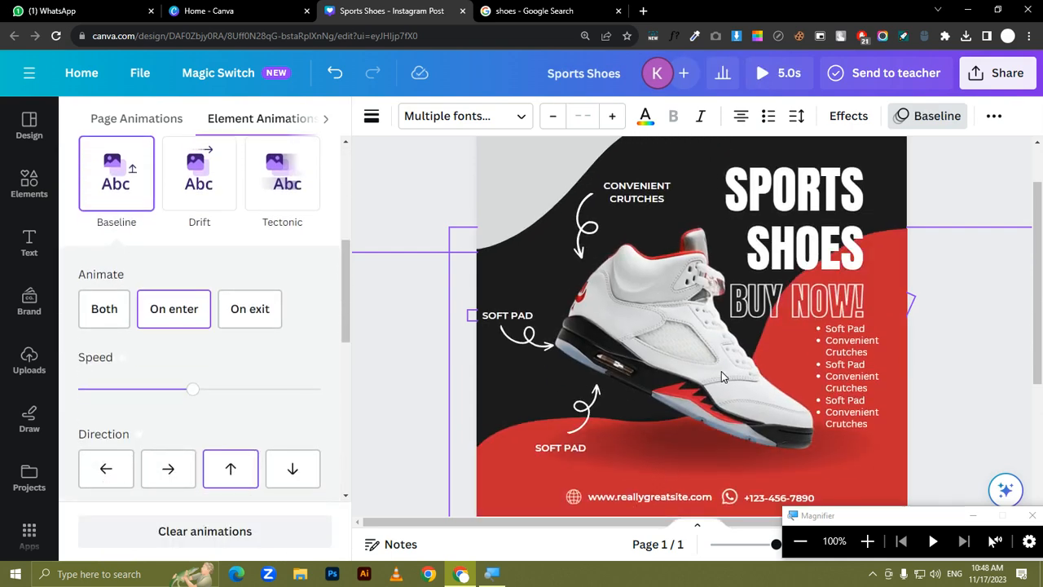
pyautogui.click(99, 312)
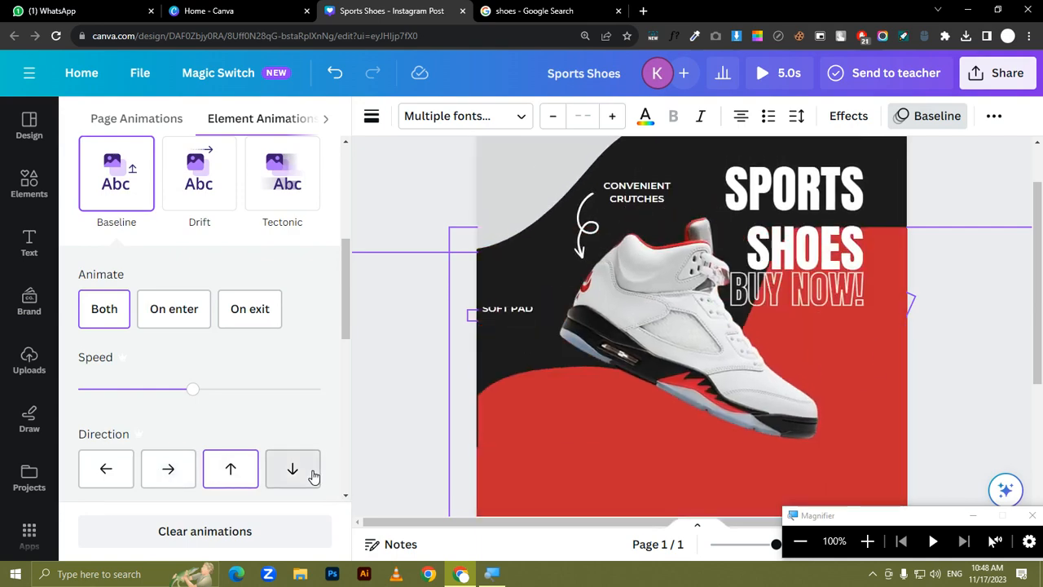
# Step: Set the Baseline animation's direction to rightward for all elements and deselect them
pyautogui.click(883, 541)
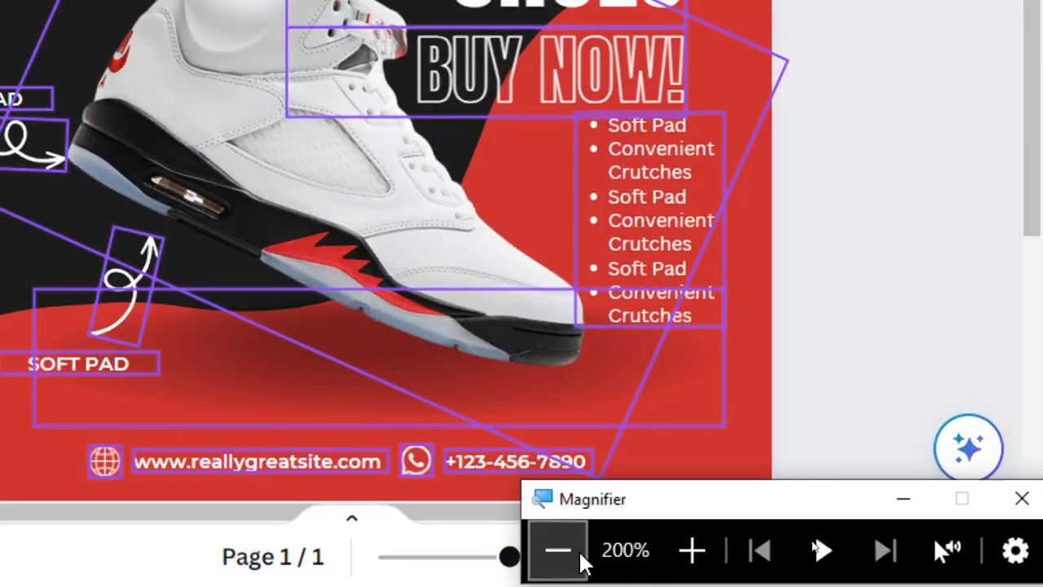
pyautogui.click(580, 554)
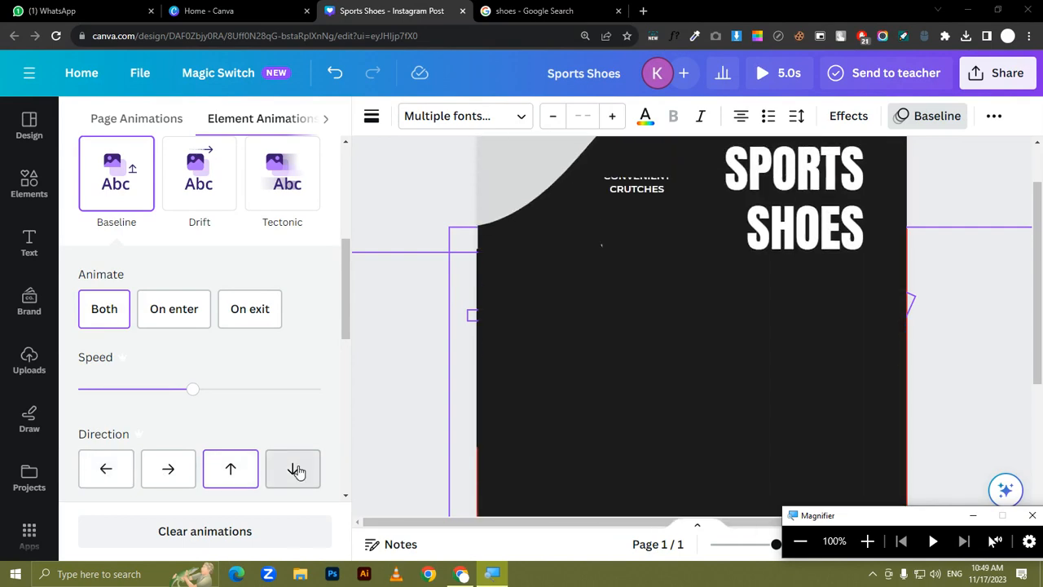
pyautogui.click(179, 470)
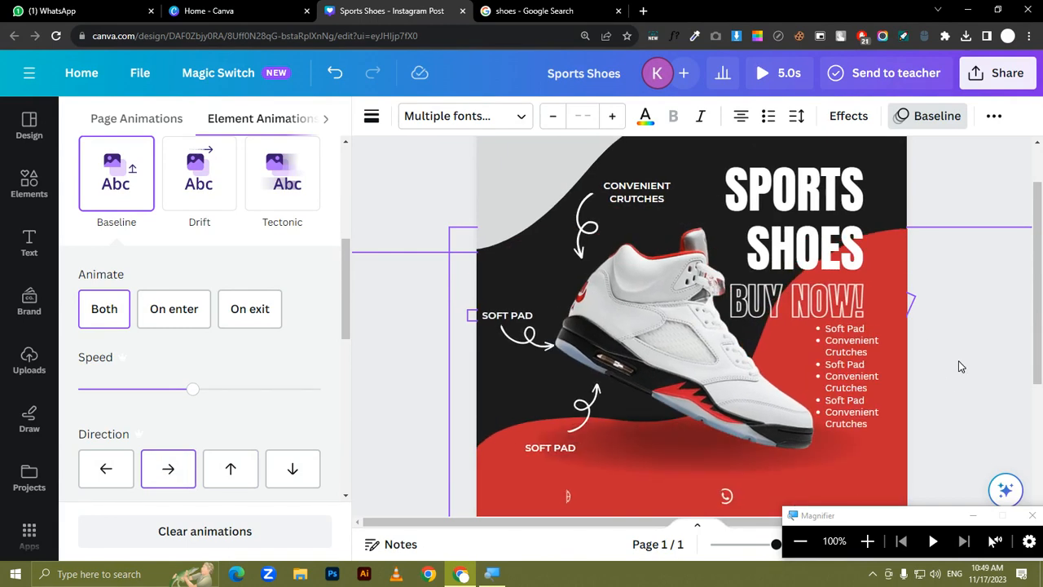
pyautogui.click(937, 383)
pyautogui.click(937, 381)
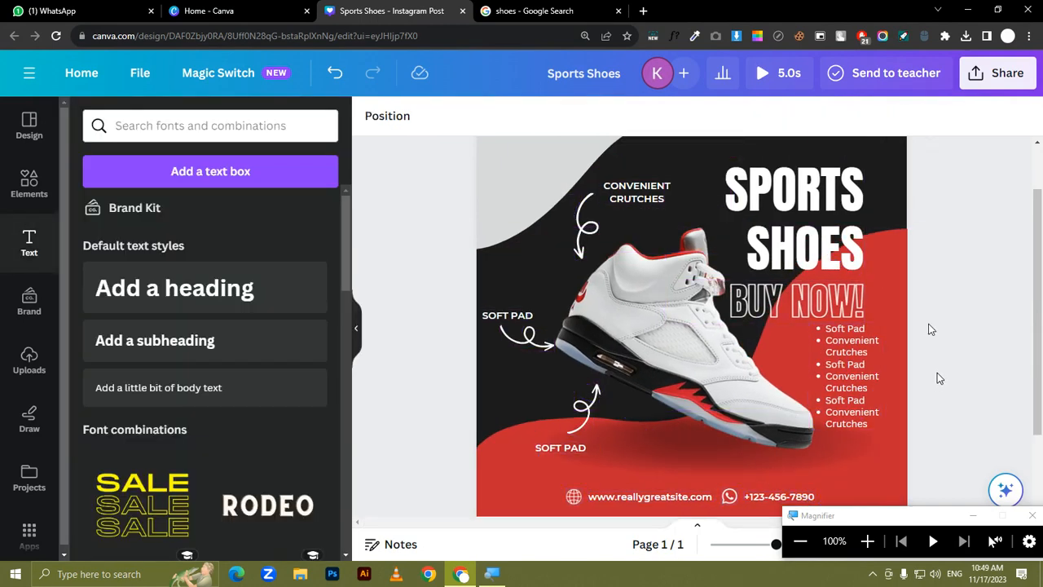
# Step: Preview the animated sports shoes post and close the preview without downloading it
pyautogui.click(781, 84)
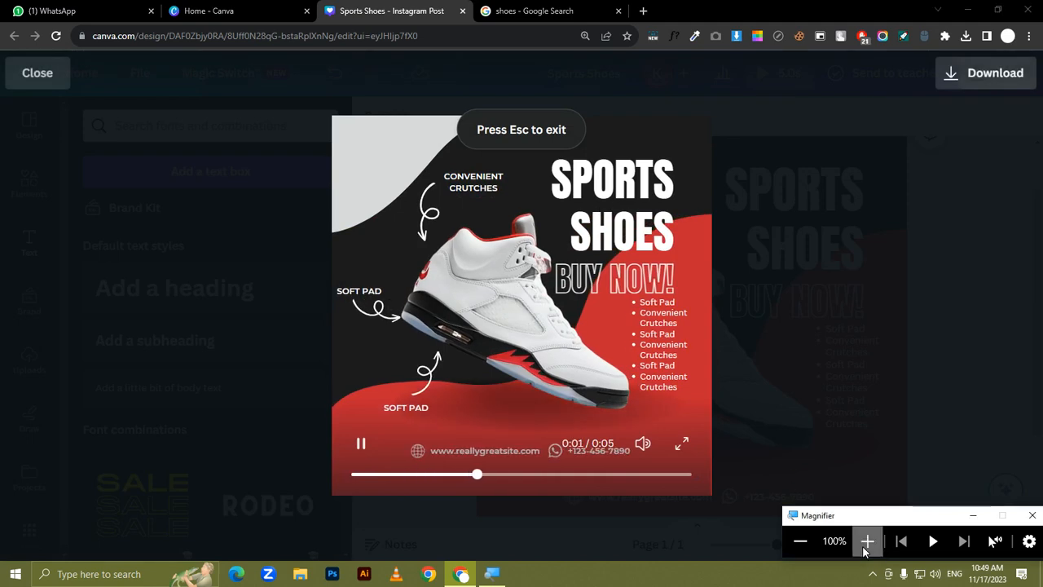
pyautogui.click(867, 541)
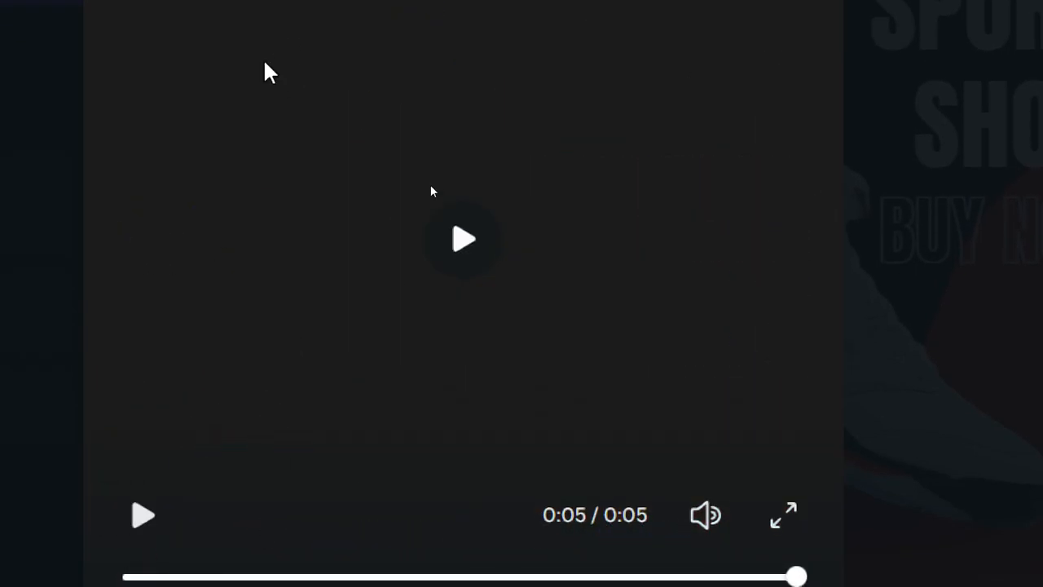
pyautogui.click(463, 239)
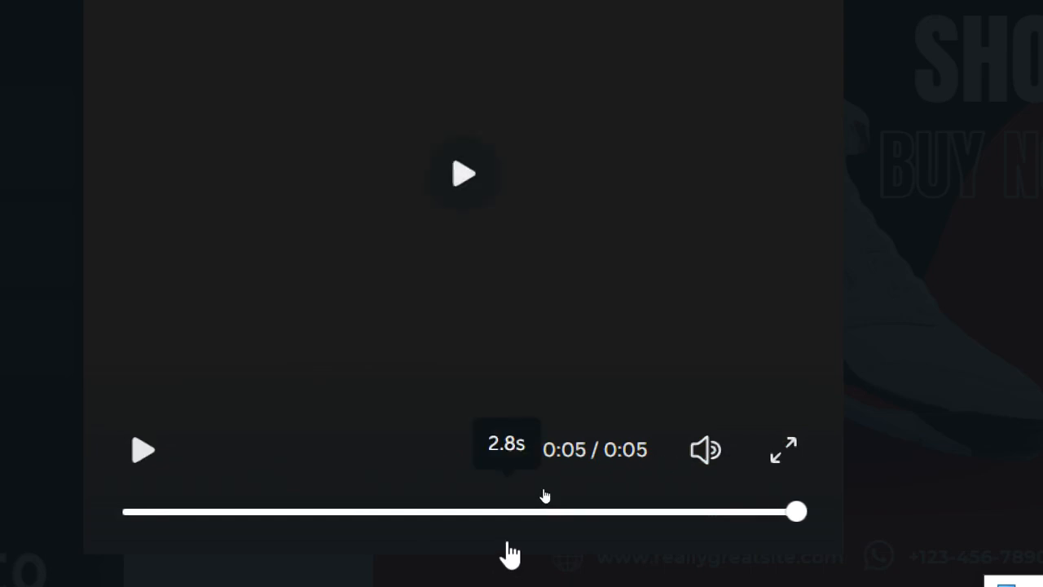
pyautogui.press('super+minus')
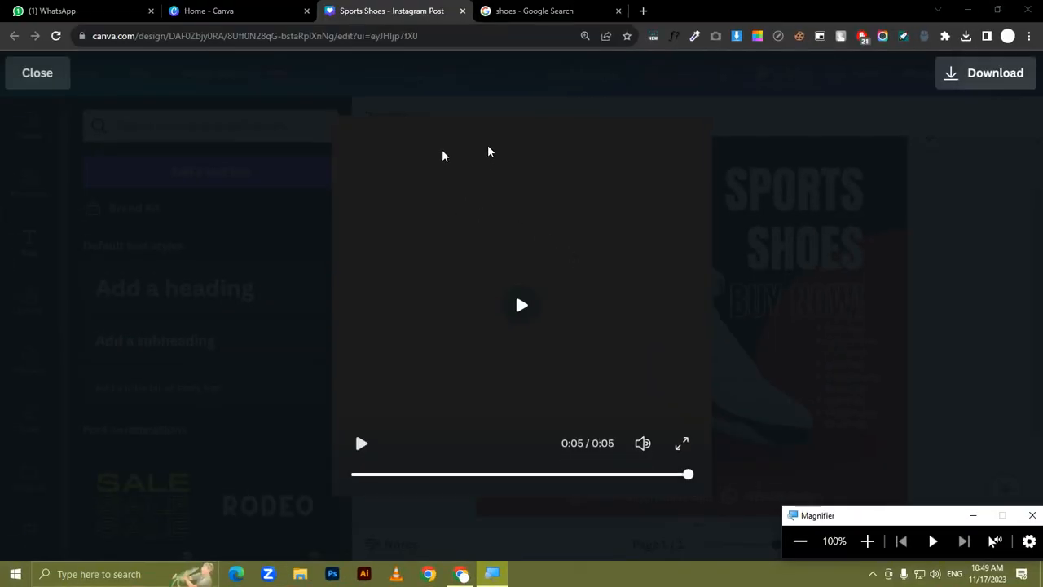
pyautogui.click(45, 73)
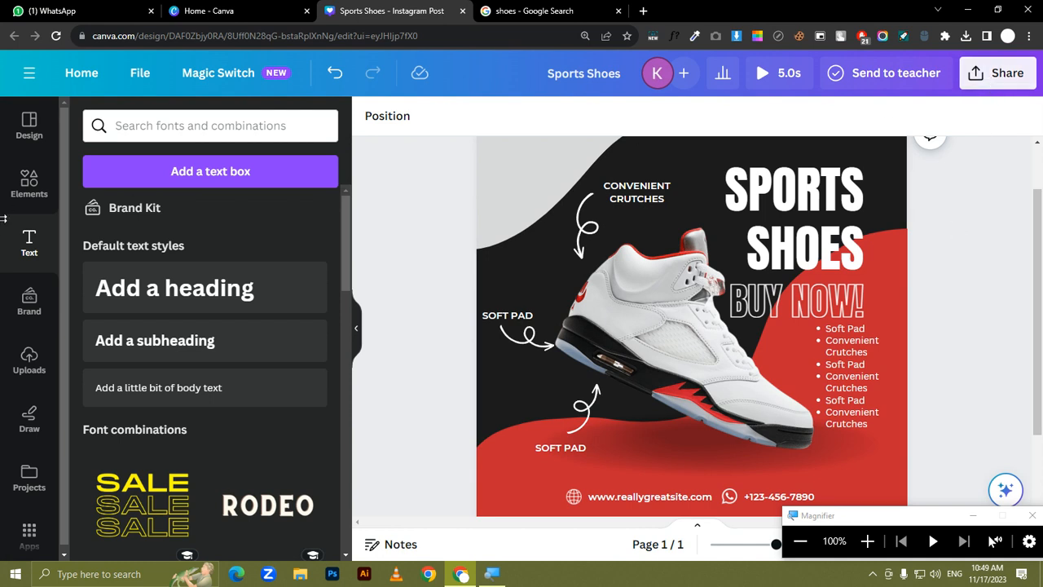
# Step: Open the elements library and clear the previous travel search
pyautogui.click(29, 357)
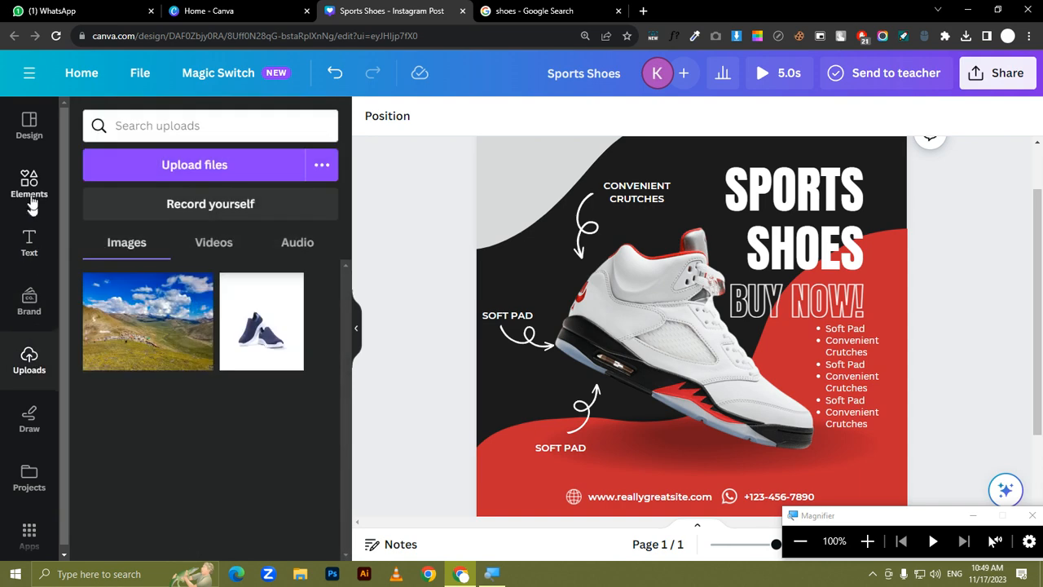
pyautogui.click(30, 185)
pyautogui.click(130, 125)
pyautogui.doubleClick(131, 125)
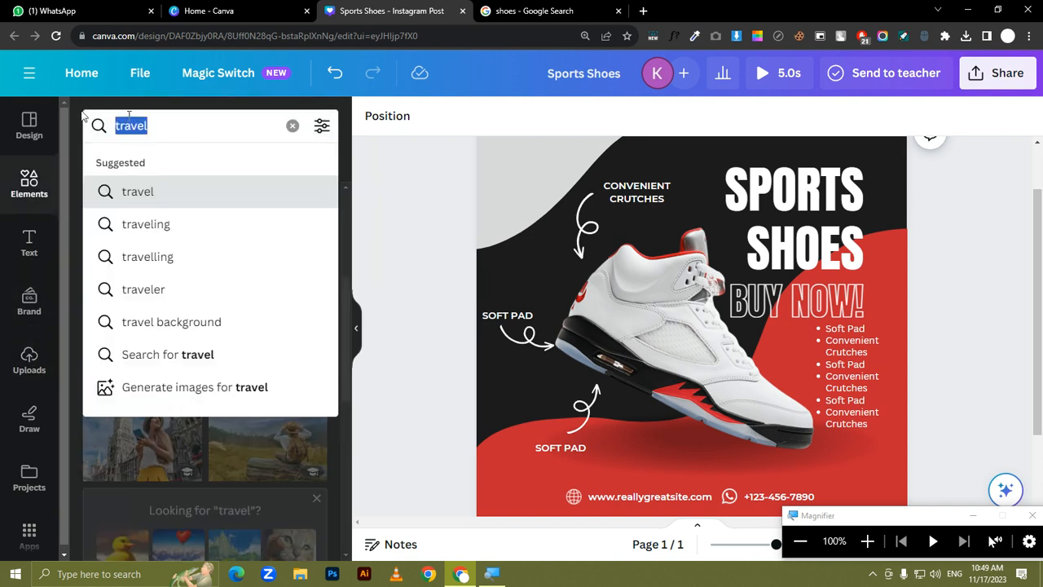
pyautogui.click(290, 126)
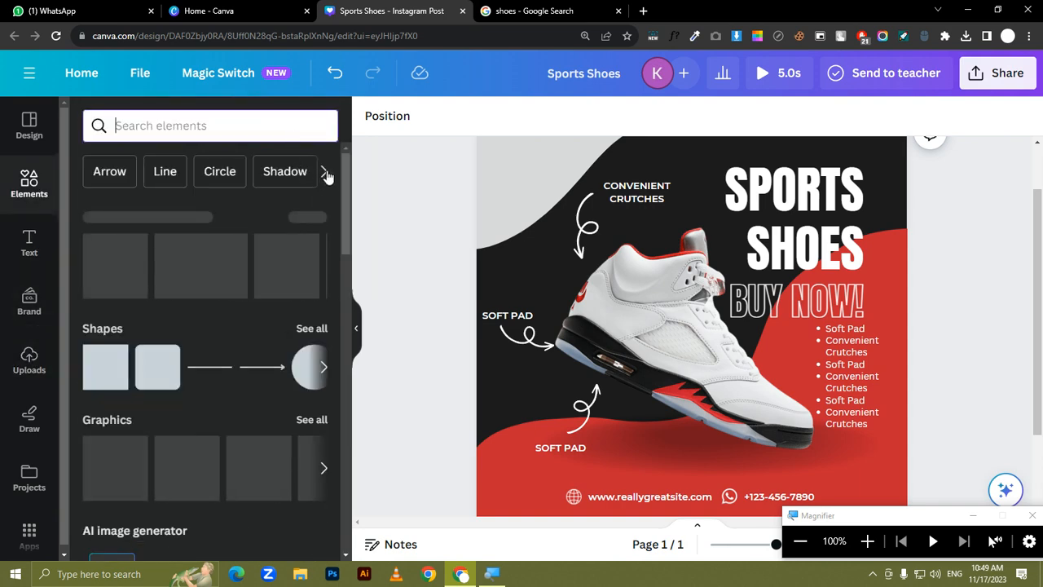
# Step: Open the Audio category of the elements library and search it for shoes
pyautogui.click(867, 541)
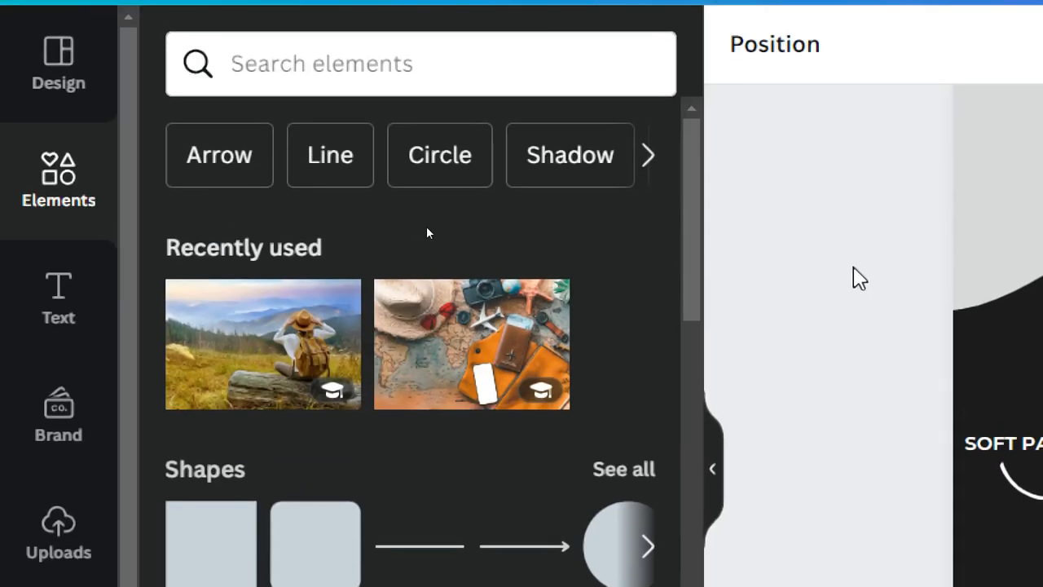
pyautogui.click(649, 157)
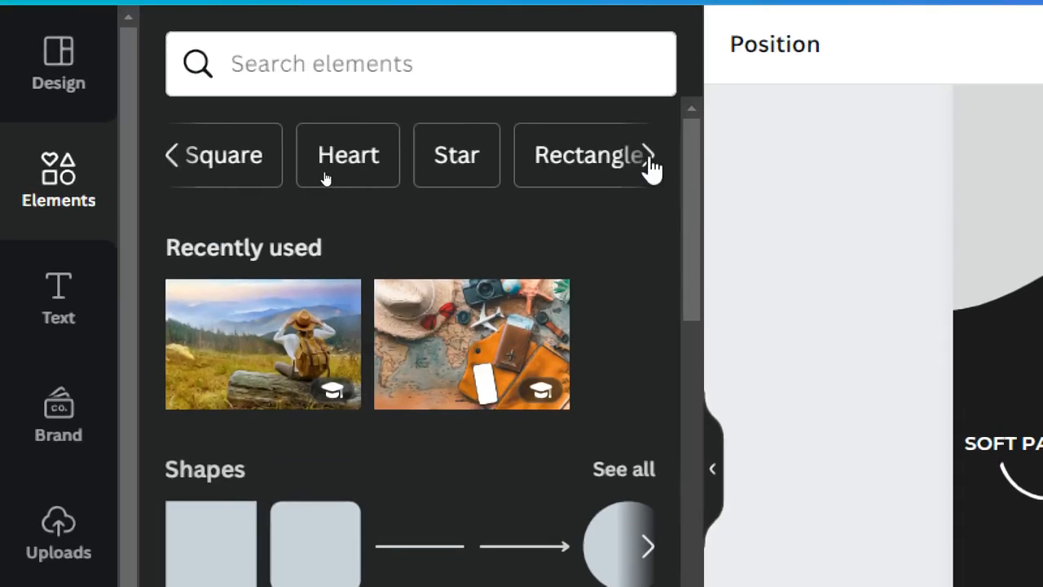
pyautogui.click(652, 167)
pyautogui.click(408, 67)
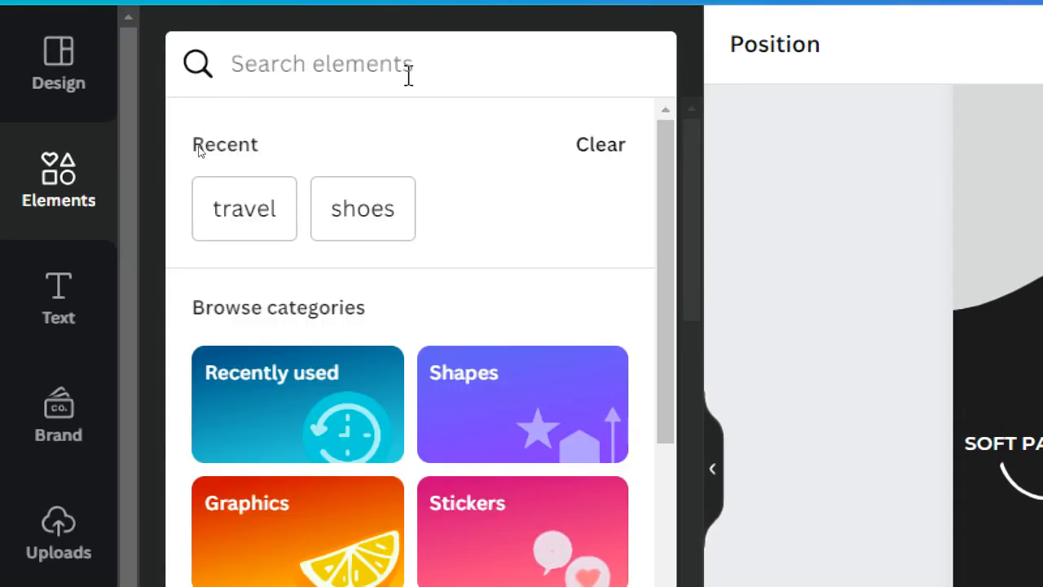
pyautogui.scroll(-5, 343, 489)
pyautogui.click(293, 554)
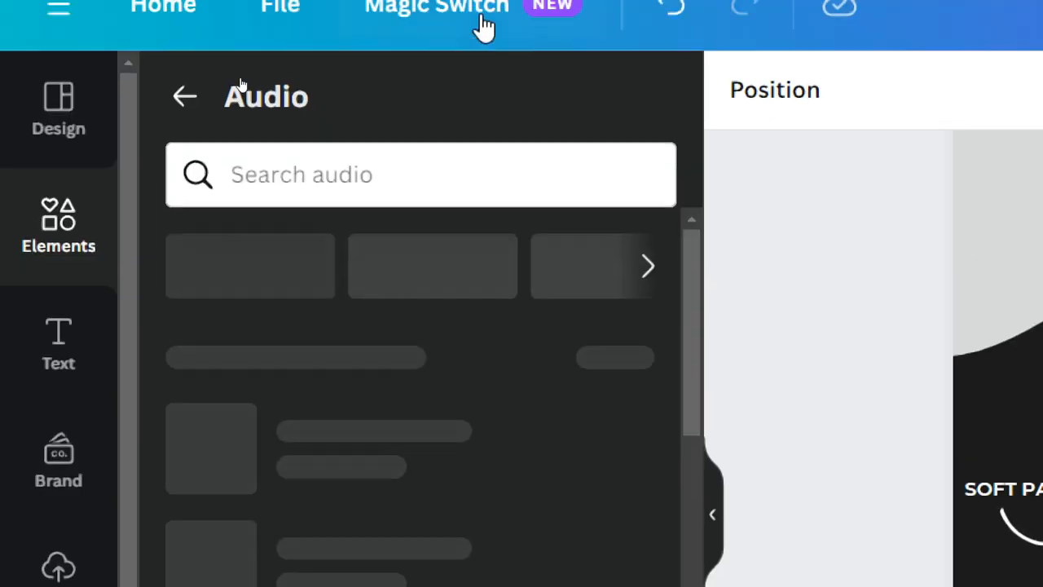
pyautogui.click(421, 175)
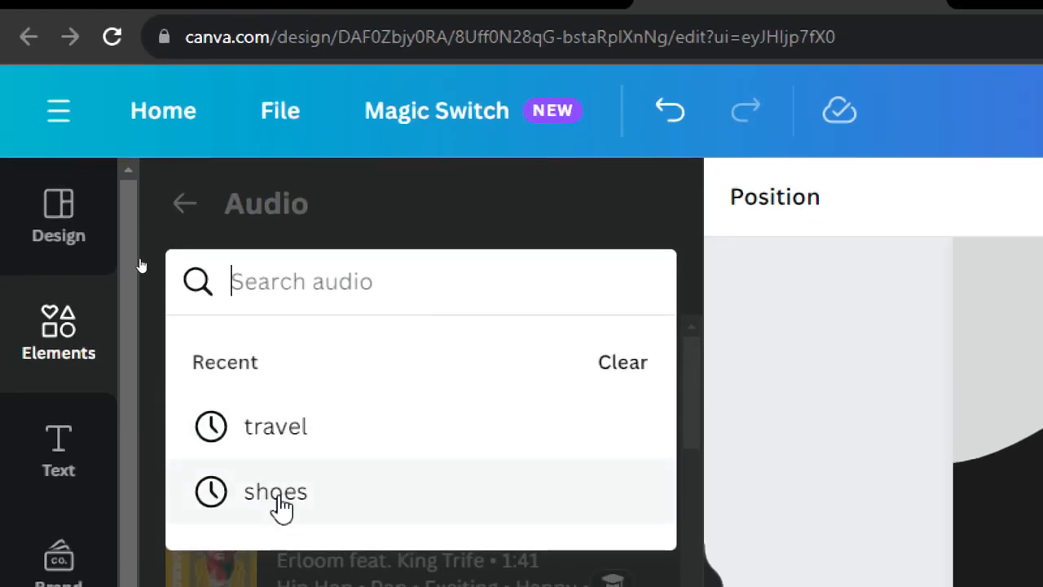
pyautogui.click(277, 493)
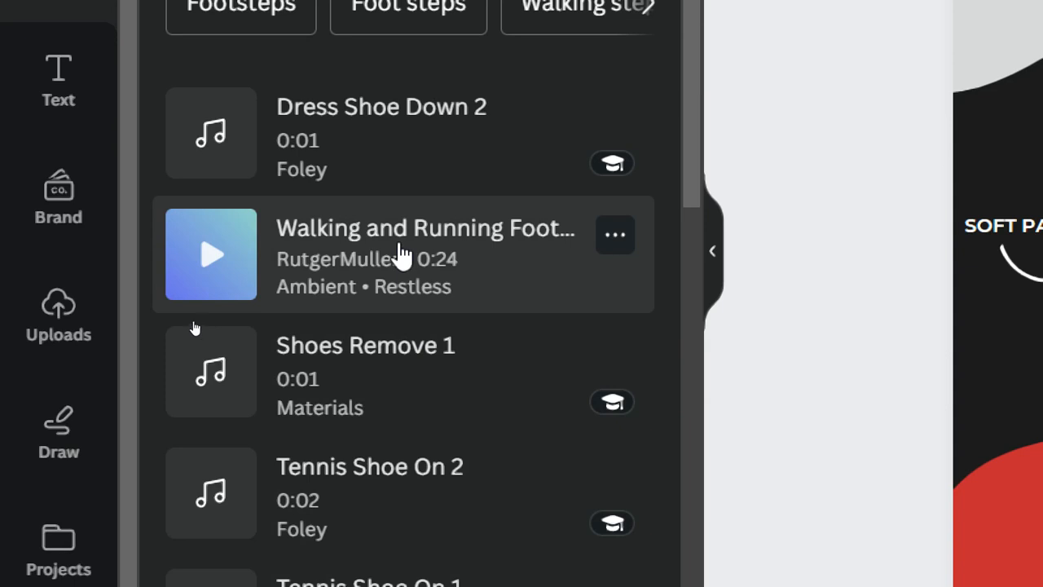
# Step: Try out the Walking and Running Footsteps audio track on the page and delete it from the timeline
pyautogui.click(398, 249)
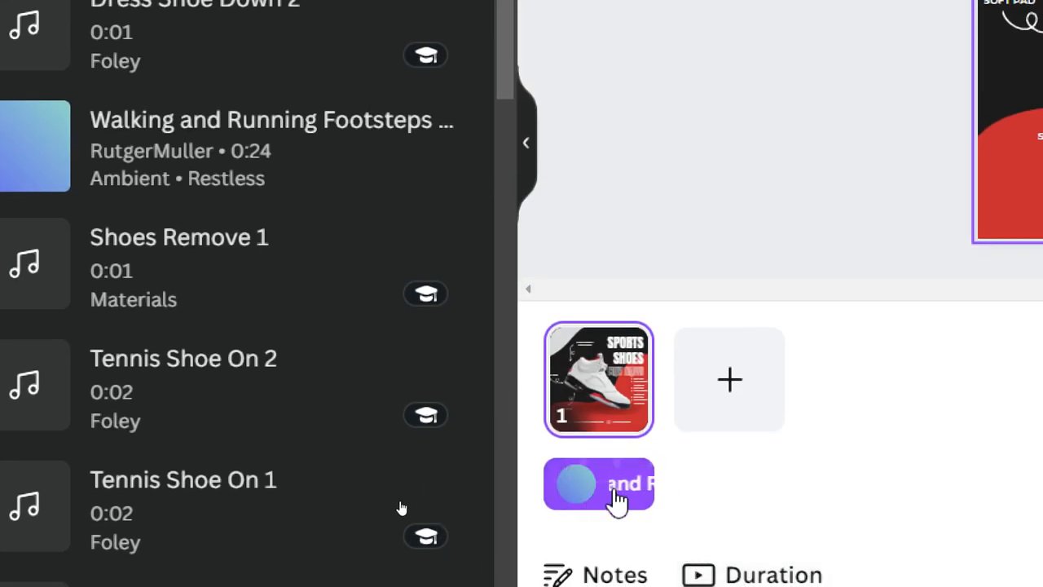
pyautogui.click(599, 487)
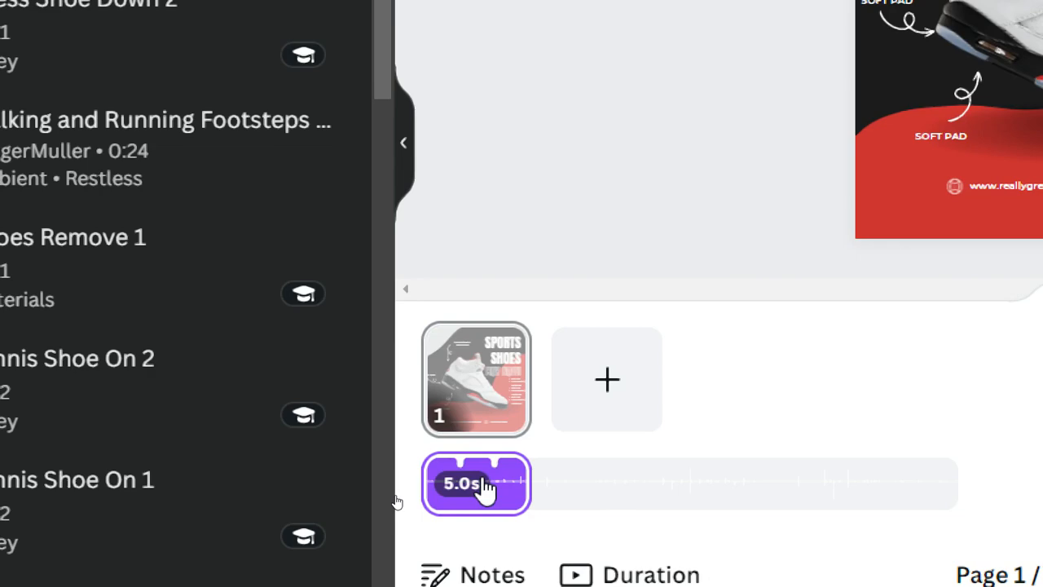
pyautogui.press('Delete')
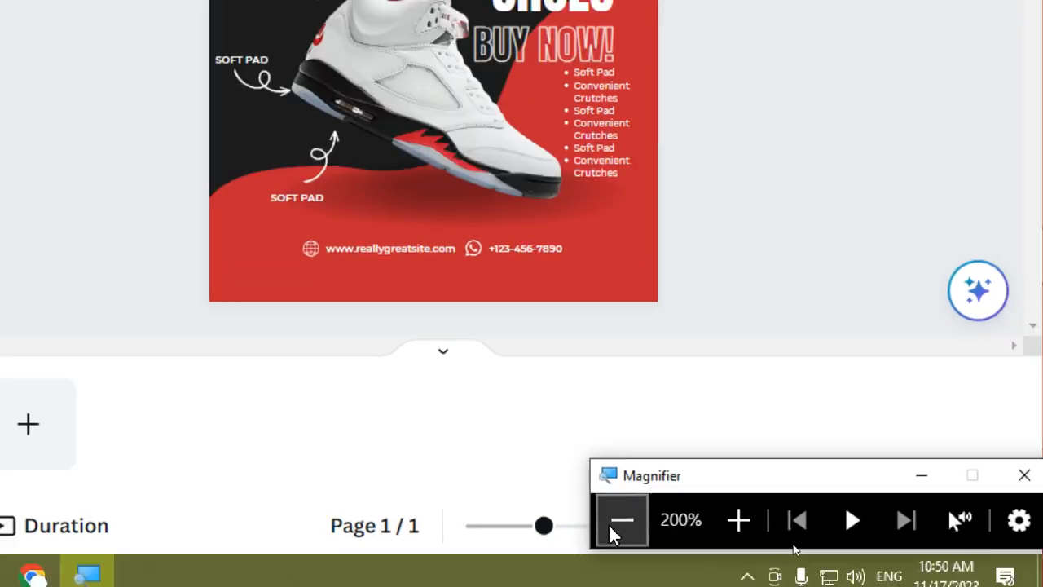
pyautogui.click(610, 533)
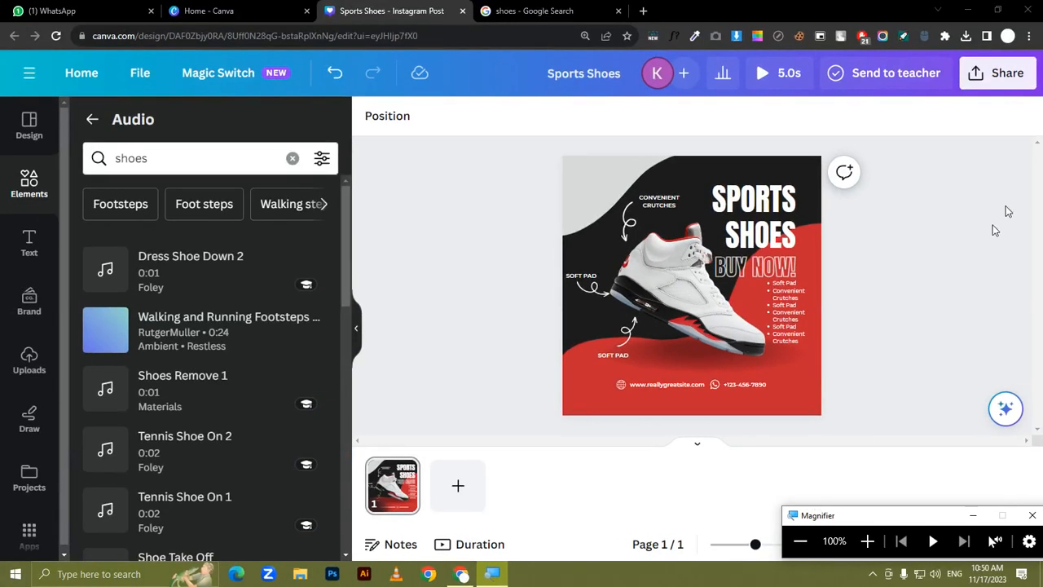
# Step: Review the download options for MP4 Video with quality at 1,080 × 1,080 px, and close them without downloading
pyautogui.click(1008, 86)
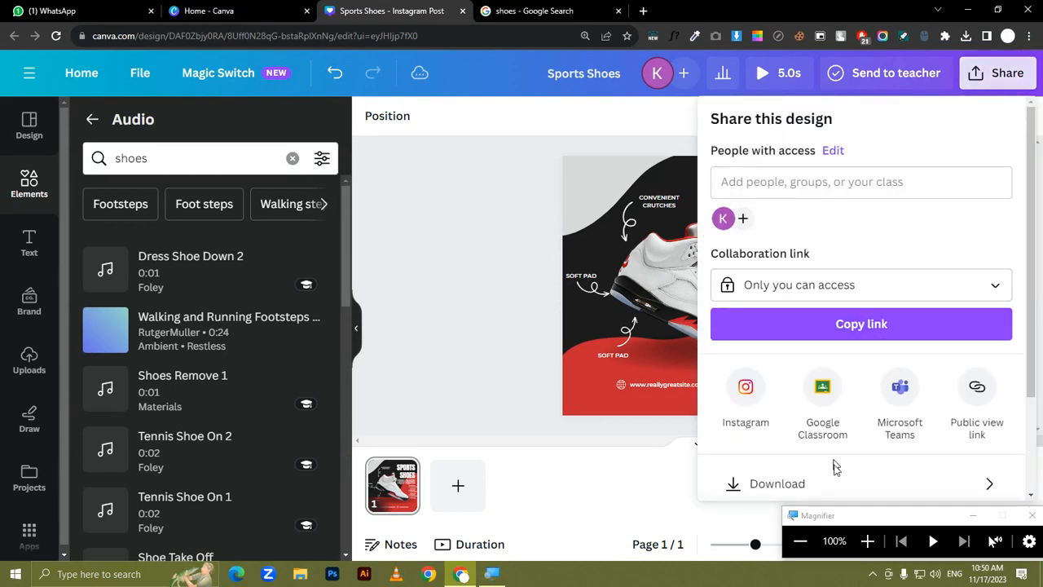
pyautogui.click(832, 484)
pyautogui.click(867, 541)
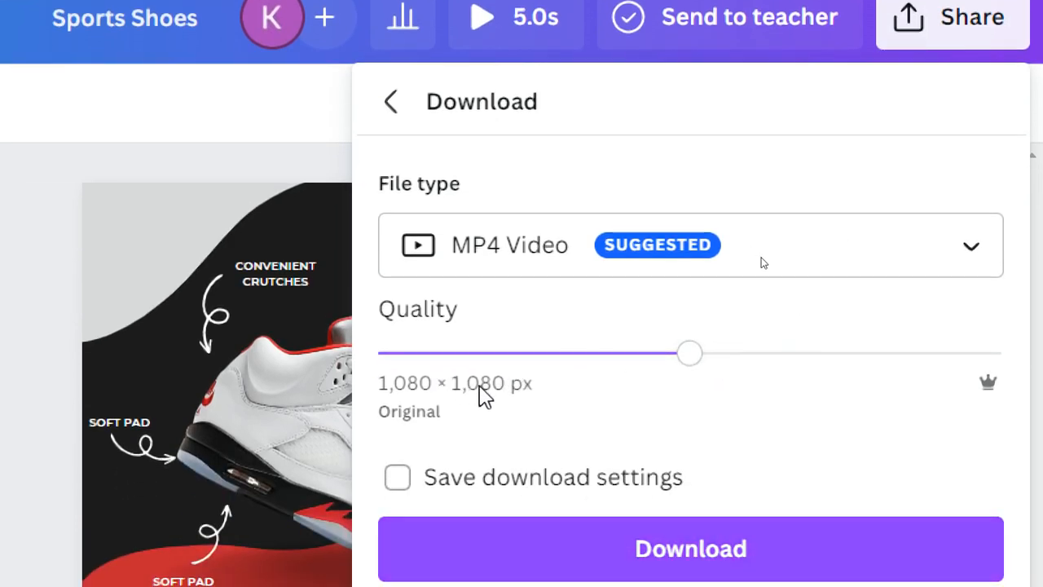
pyautogui.moveTo(687, 359); pyautogui.dragTo(699, 377)
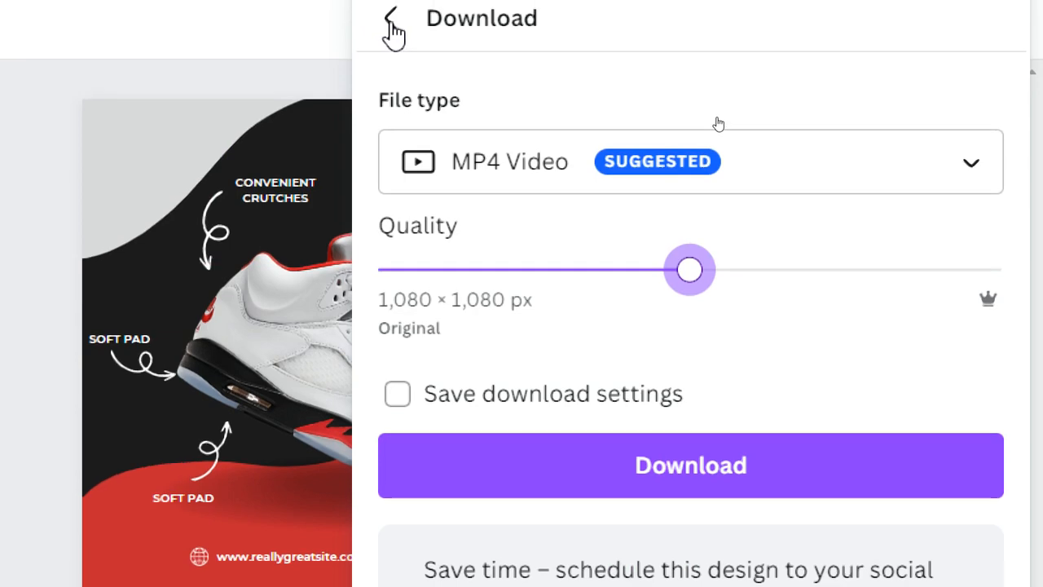
pyautogui.click(391, 28)
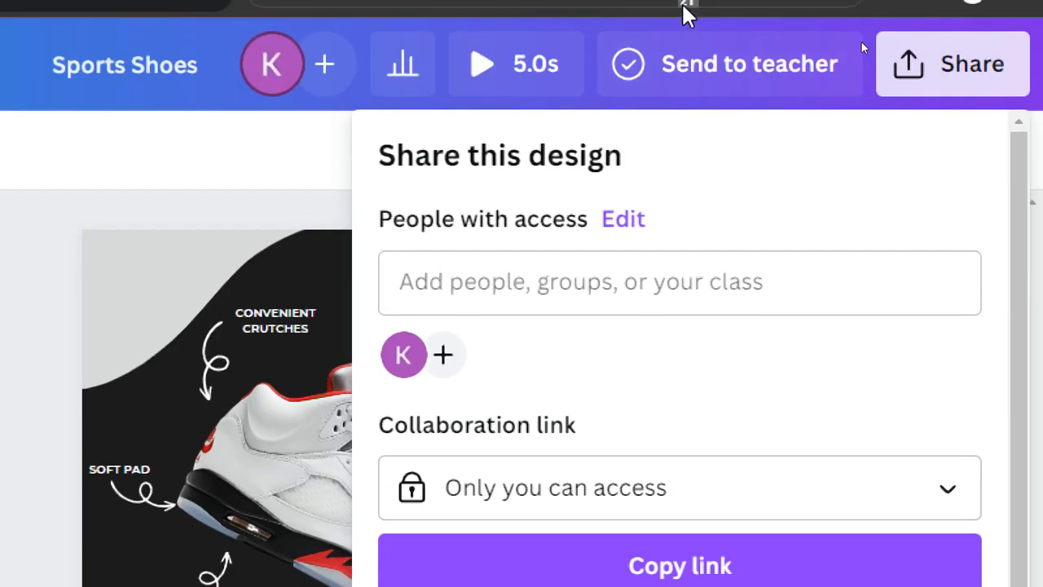
pyautogui.click(233, 189)
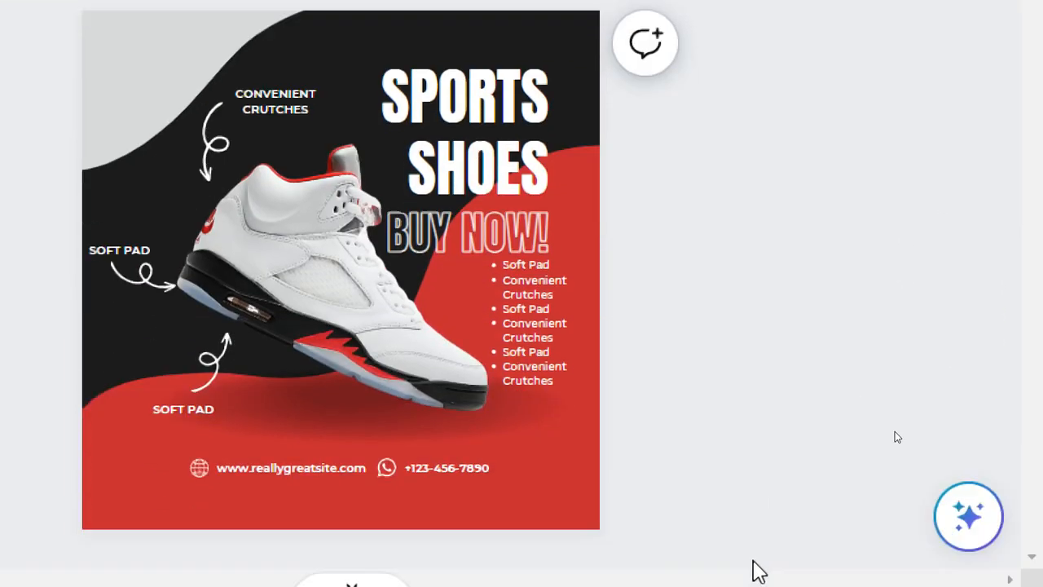
# Step: Hide the page thumbnail strip below the sports shoes design
pyautogui.click(557, 575)
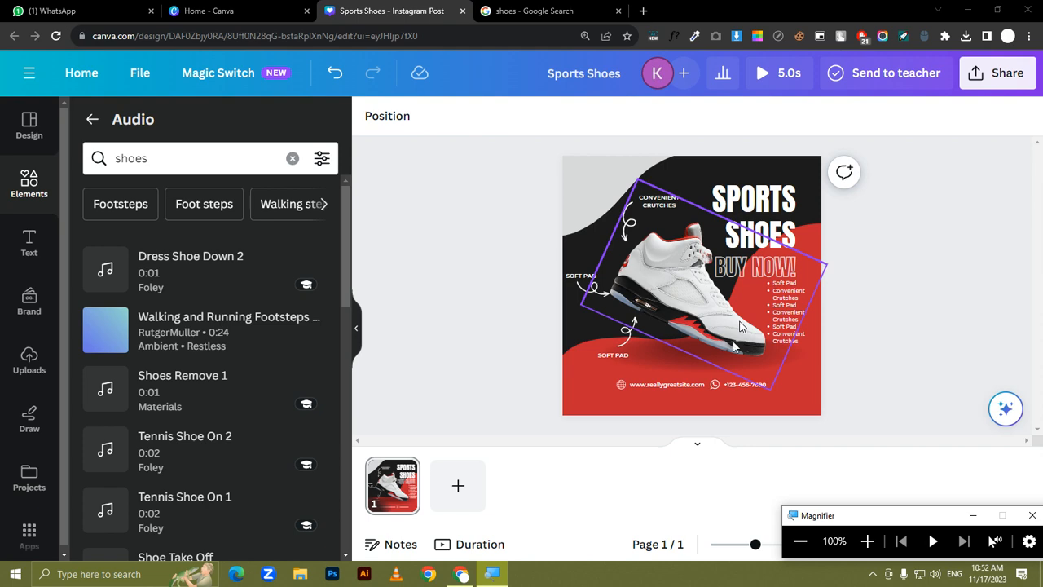
pyautogui.click(698, 445)
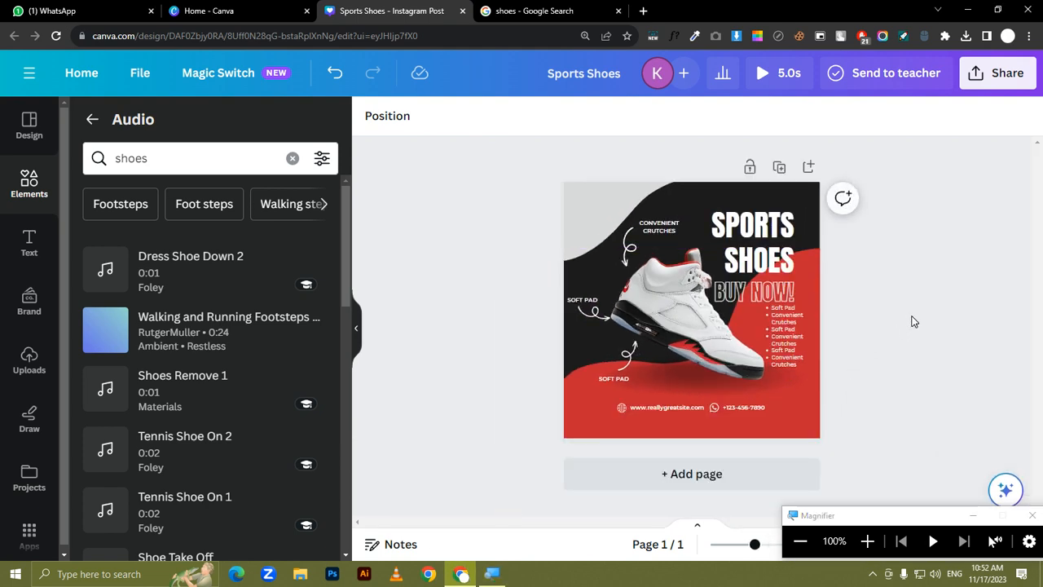